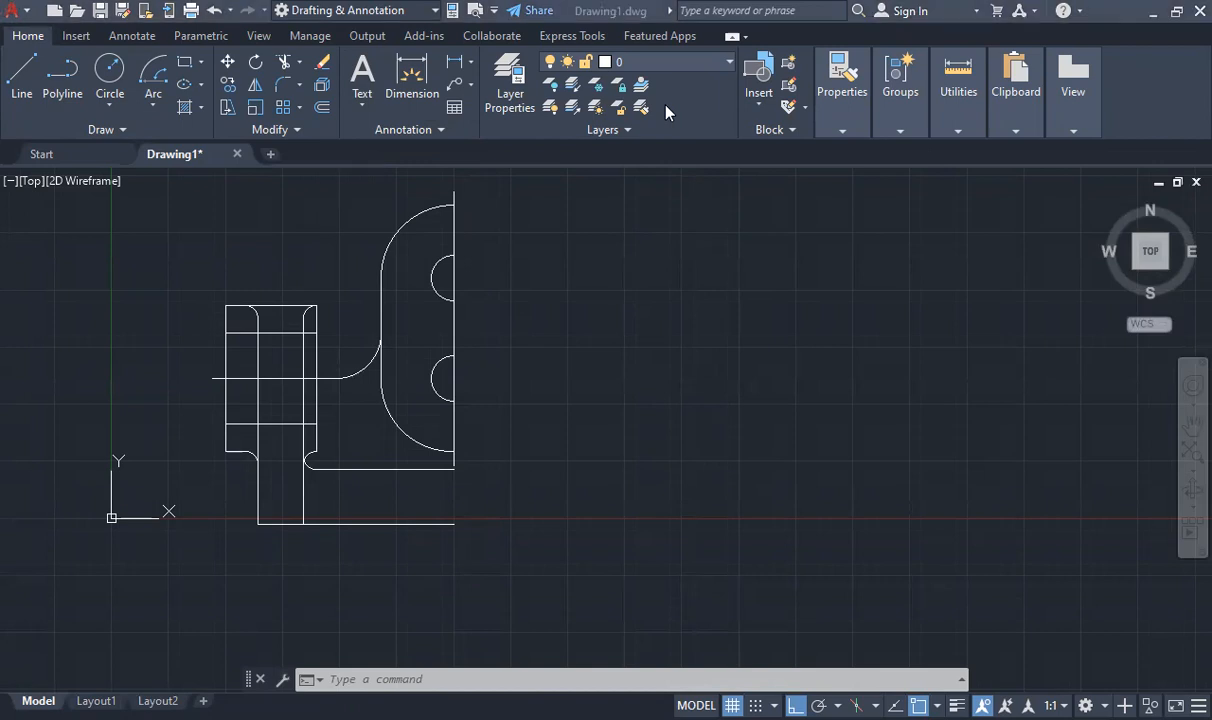
left_click(845, 102)
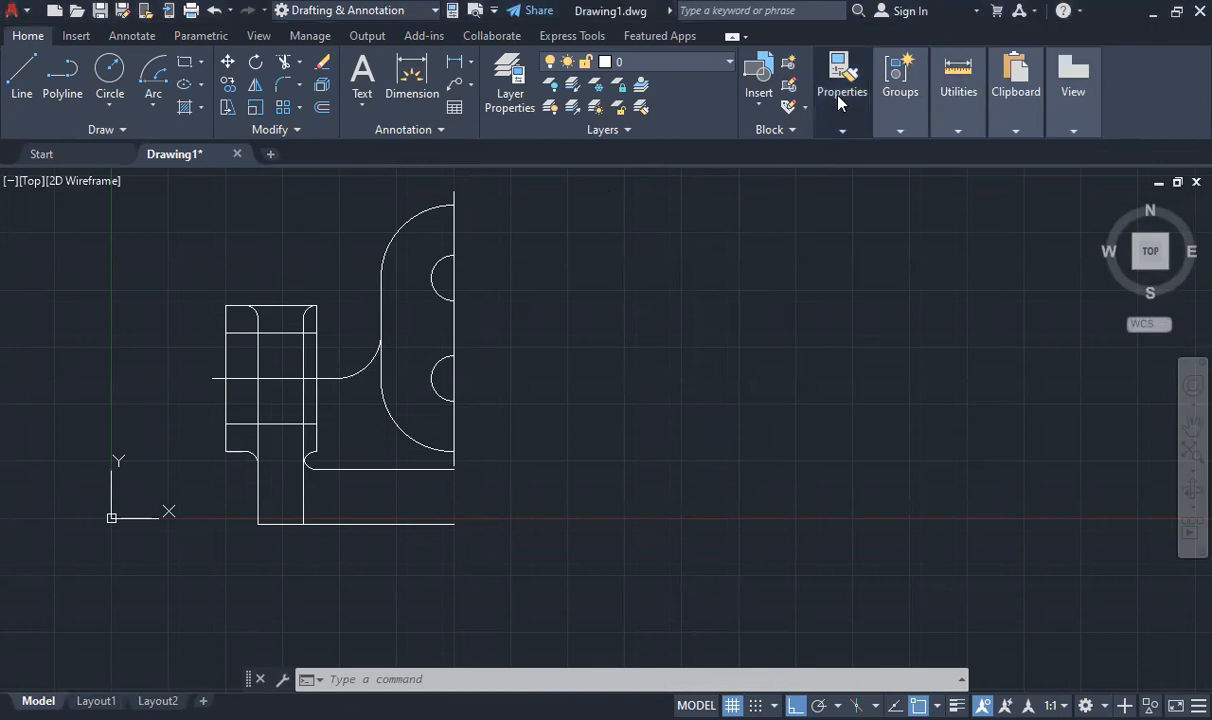
mouse_move(885, 134)
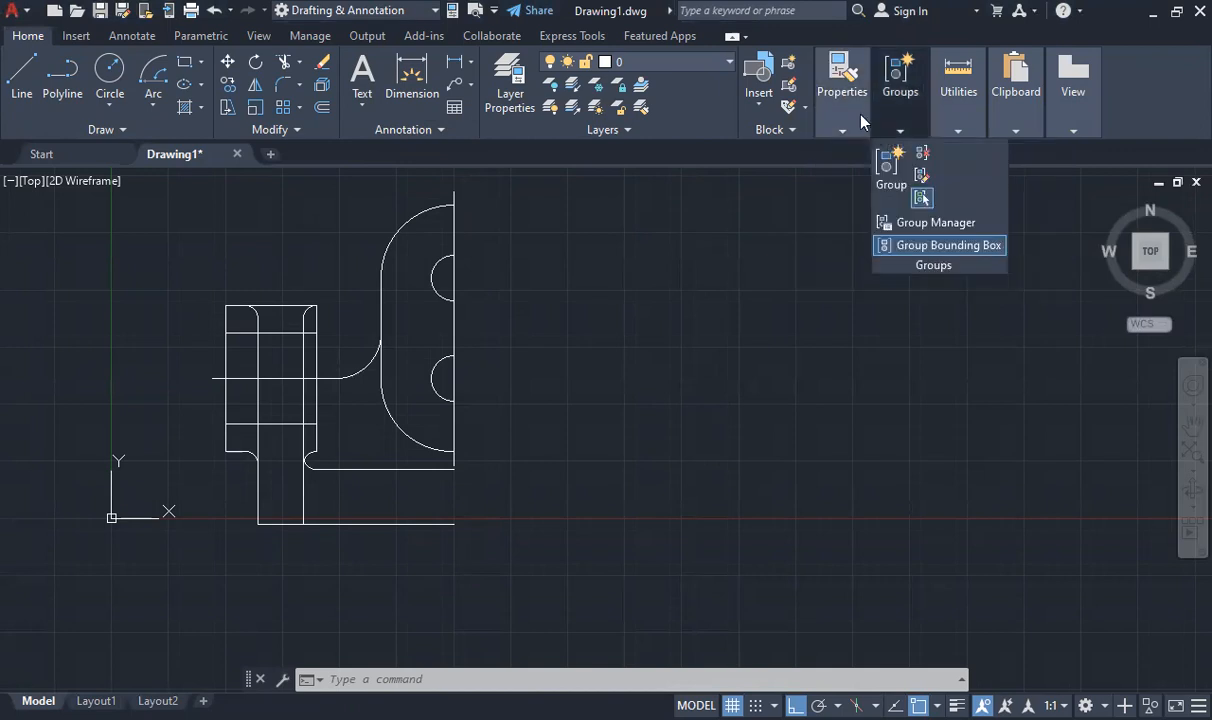
mouse_move(841, 122)
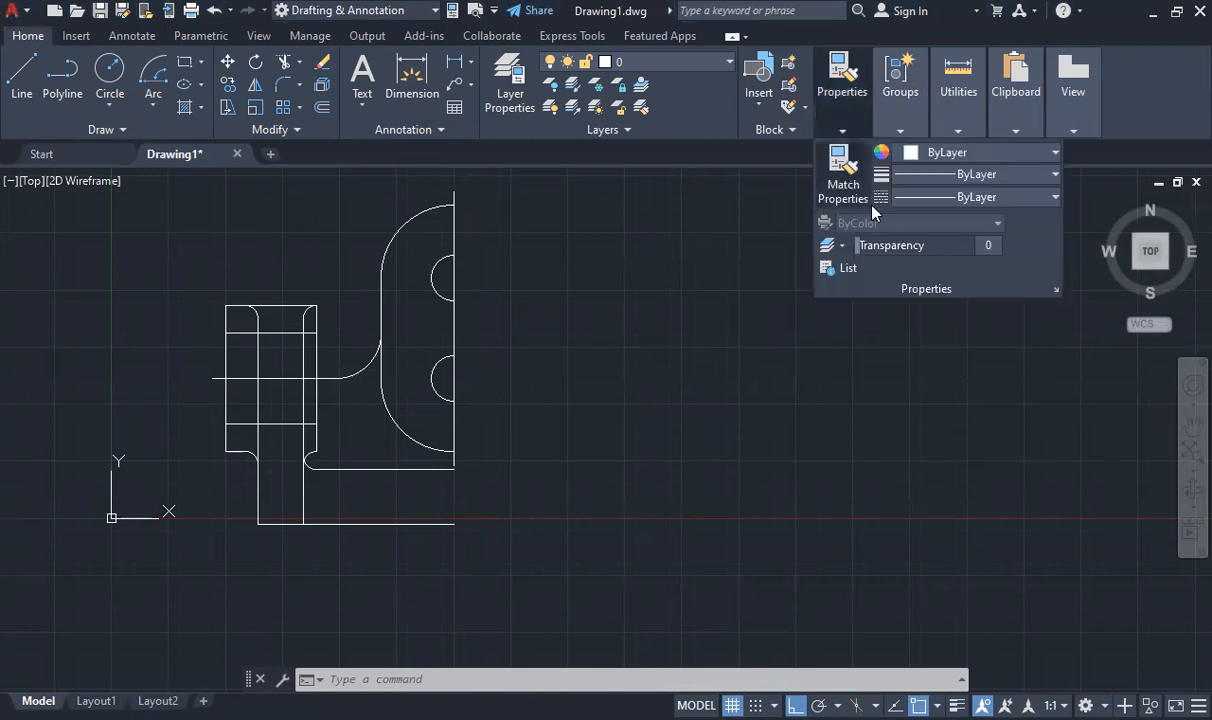
left_click(975, 197)
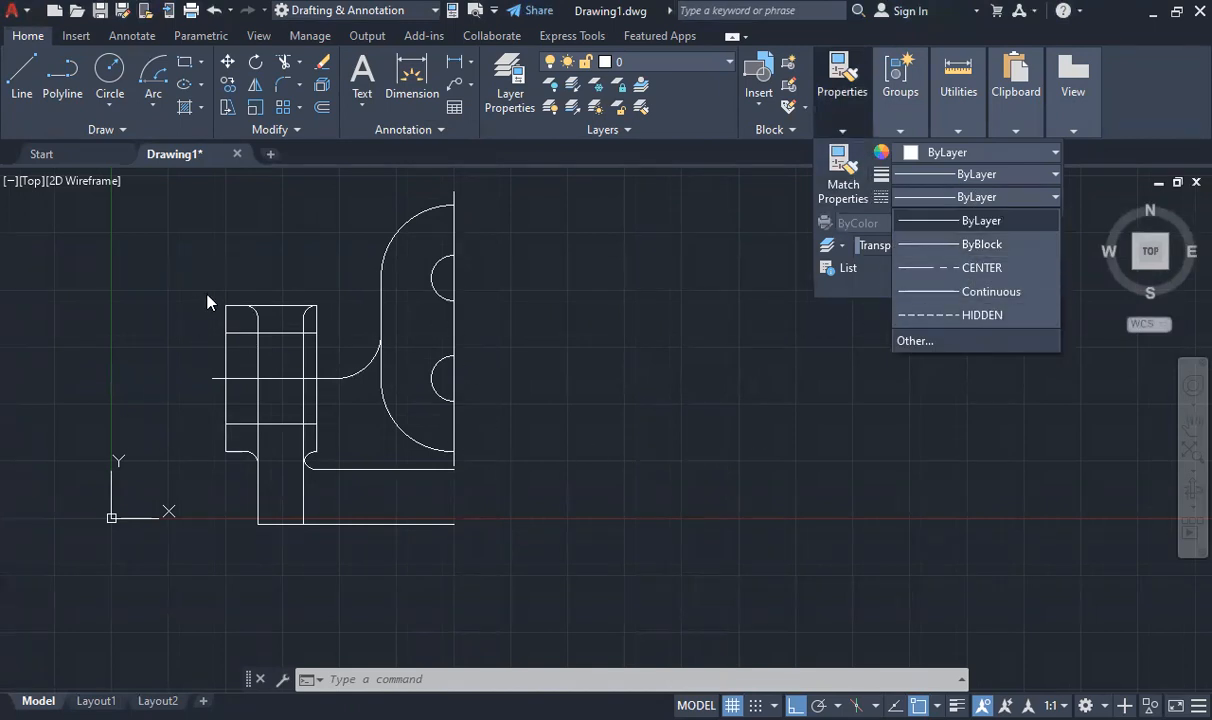
left_click(306, 207)
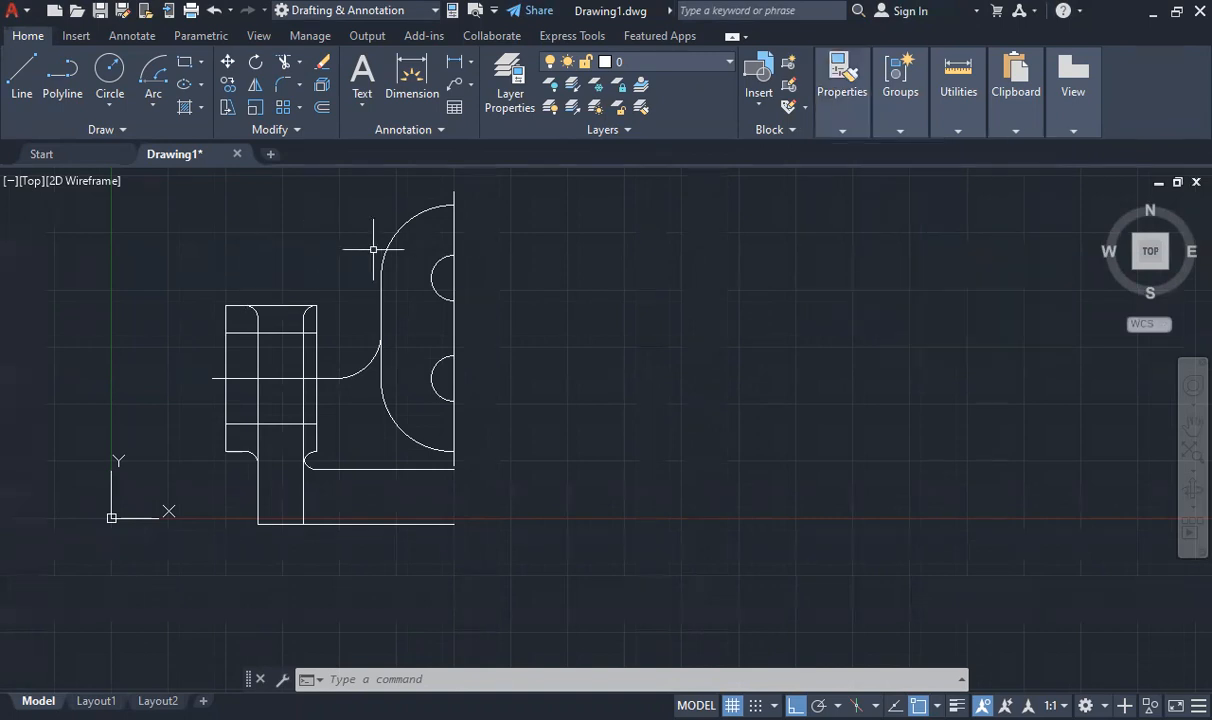
- Change the linetype of the upper horizontal line inside the upright block to HIDDEN through its object properties
left_click(249, 333)
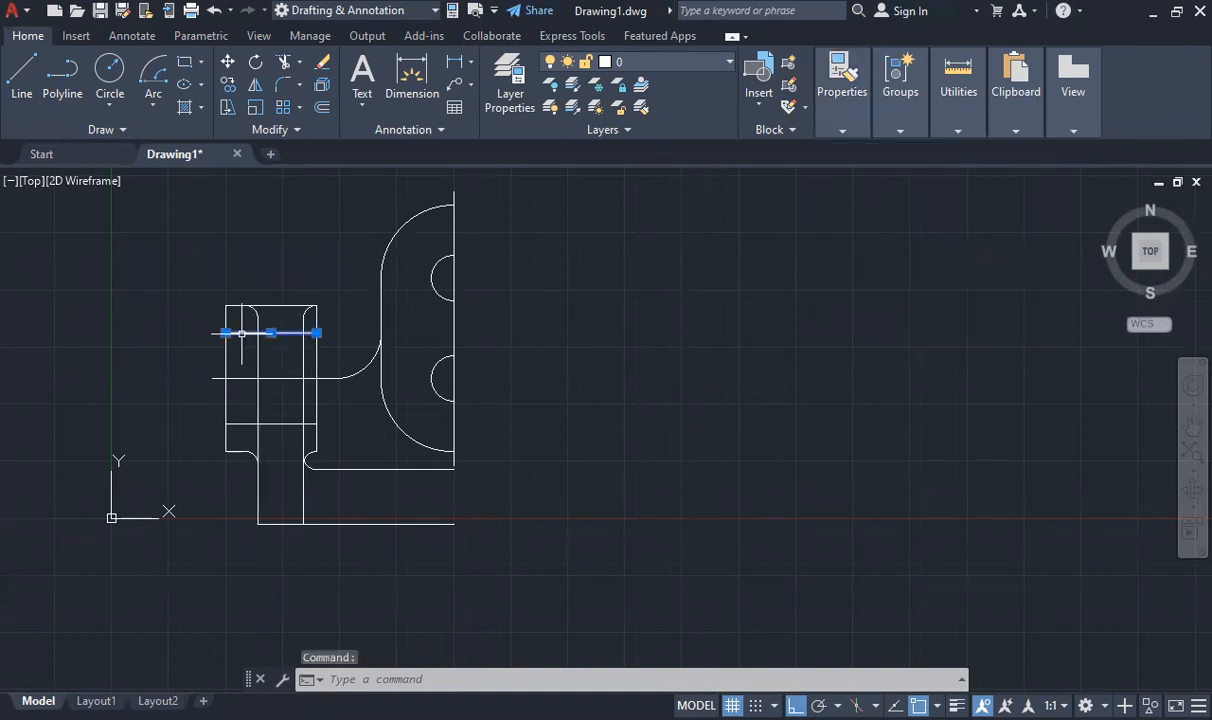
type("prop")
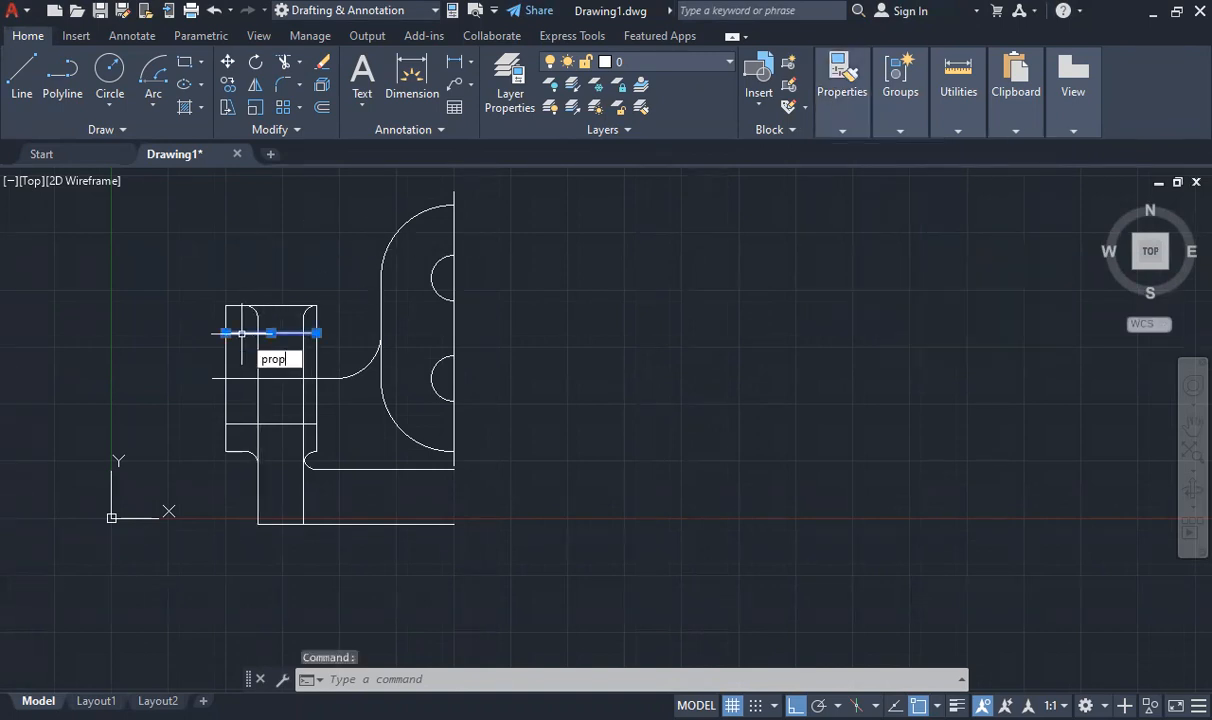
key("Return")
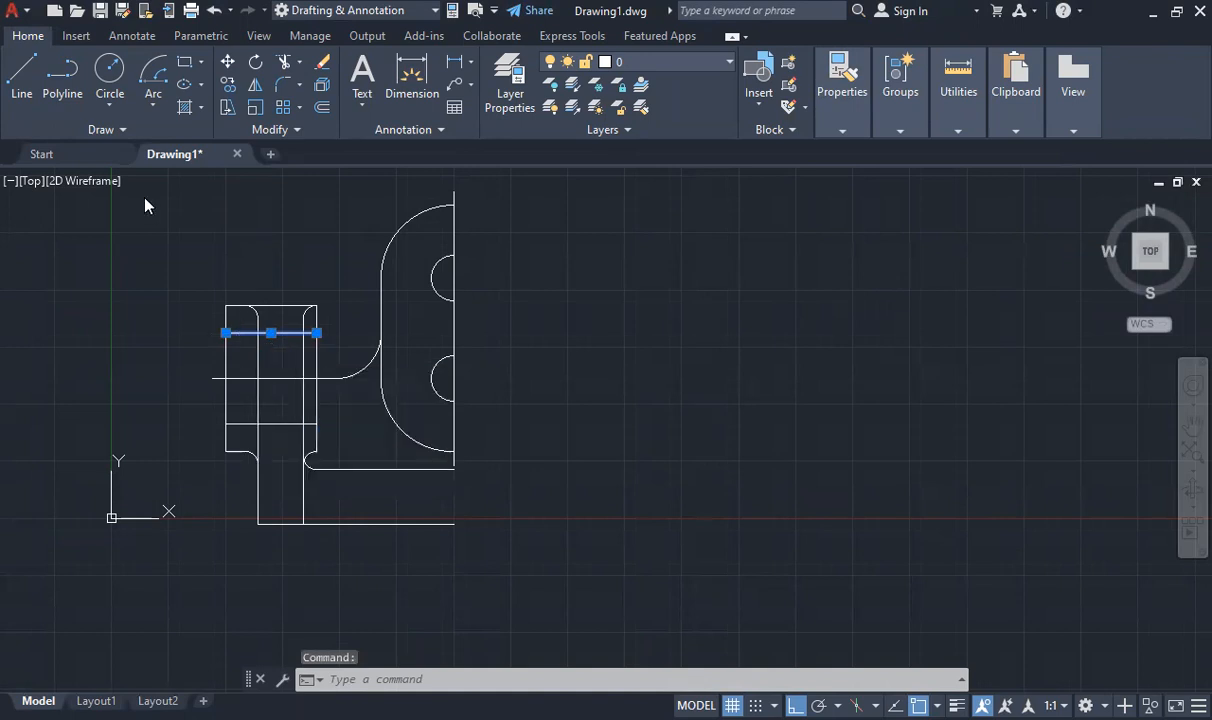
left_click(287, 145)
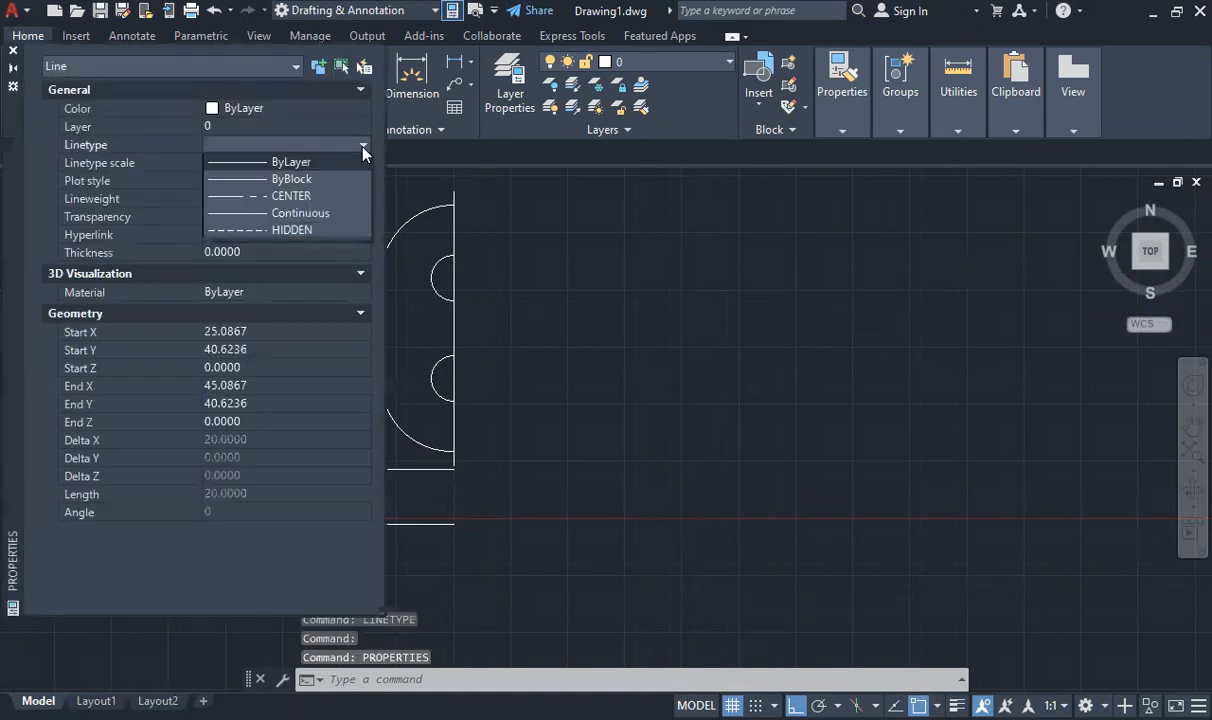
left_click(300, 230)
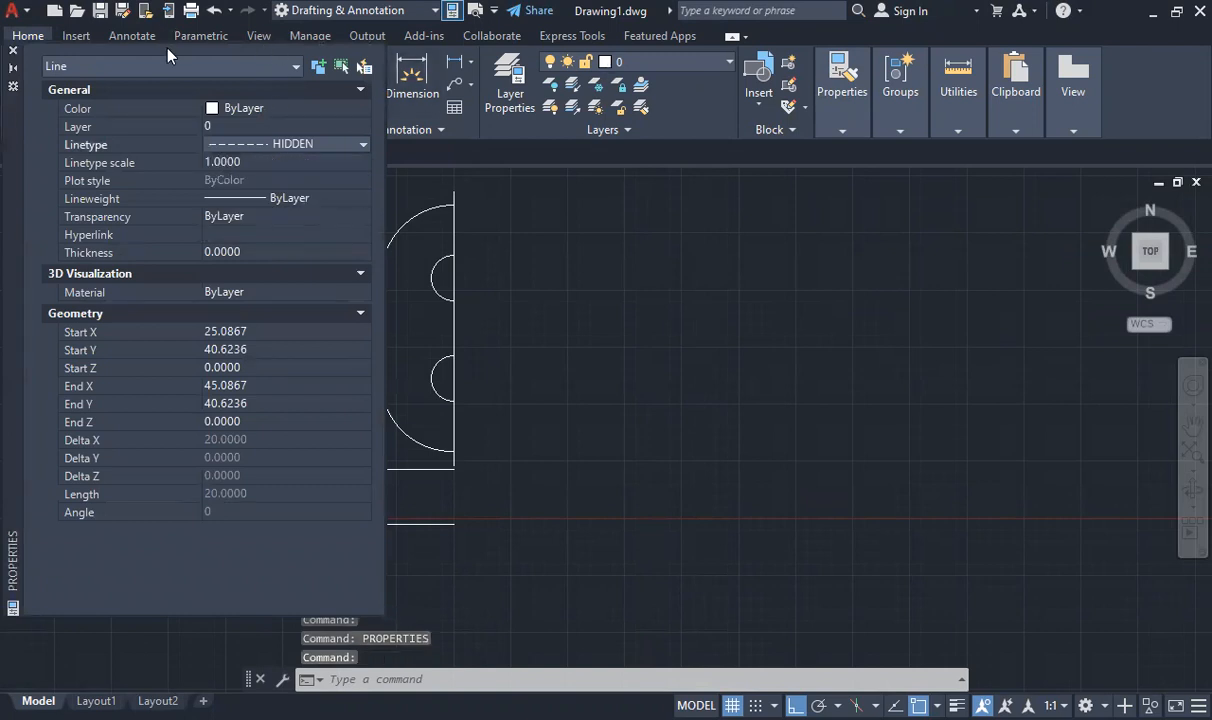
scroll(433, 305, "down", 5)
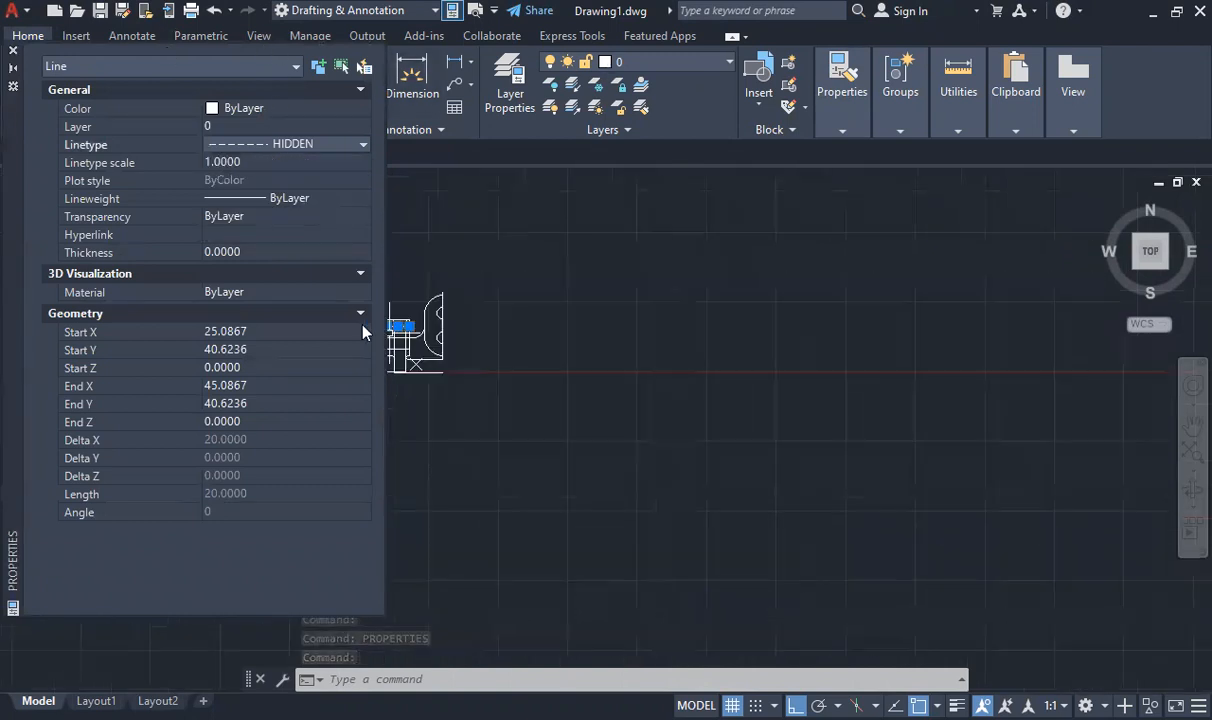
scroll(436, 313, "up", 5)
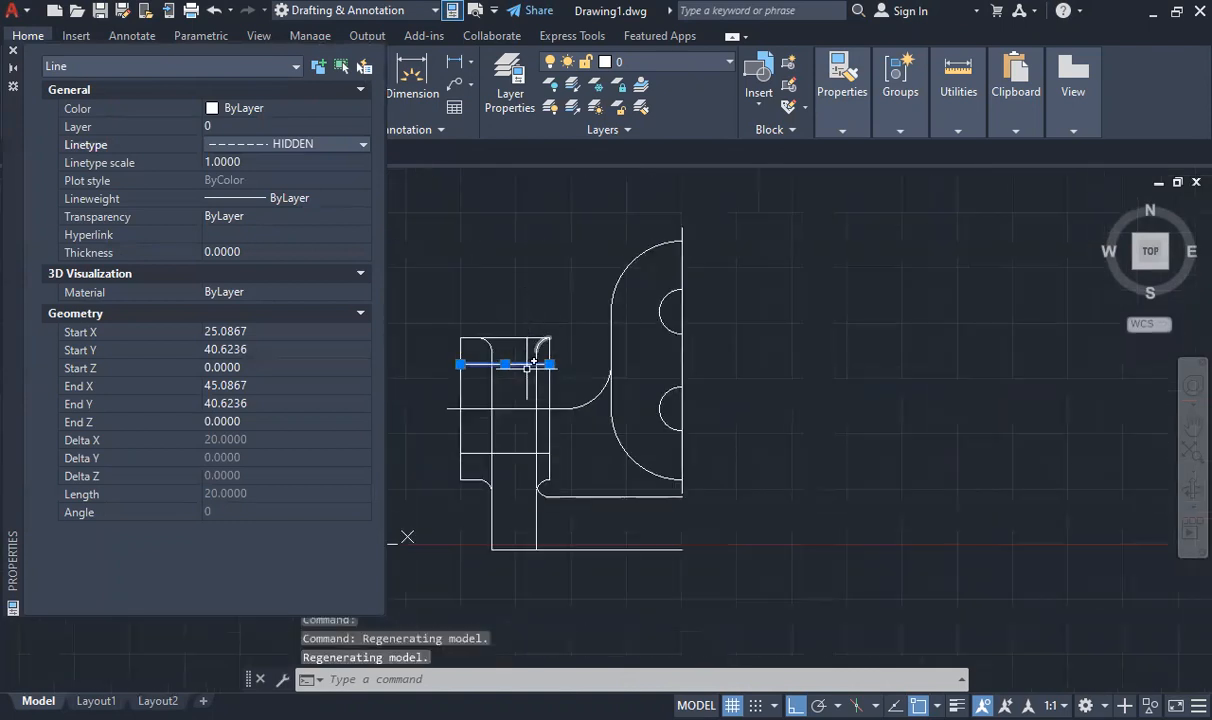
scroll(676, 271, "up", 5)
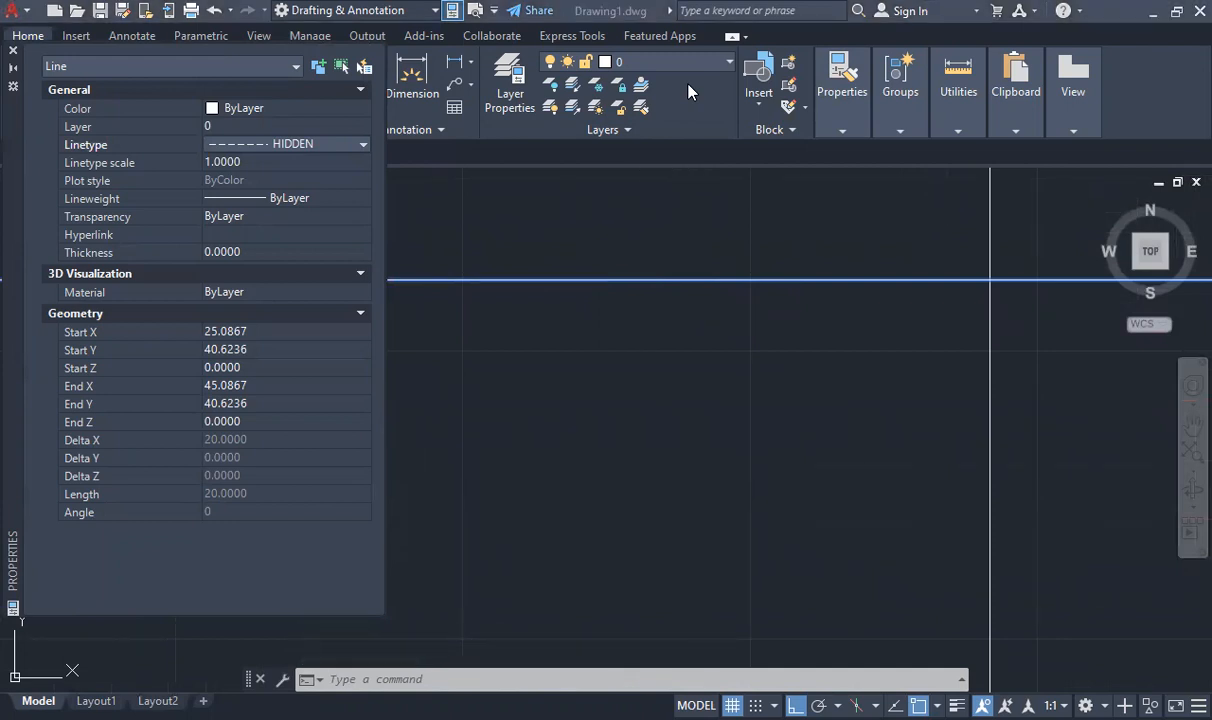
- Set the hidden line's linetype scale to 10
left_click(238, 167)
scroll(811, 309, "down", 3)
scroll(811, 306, "up", 4)
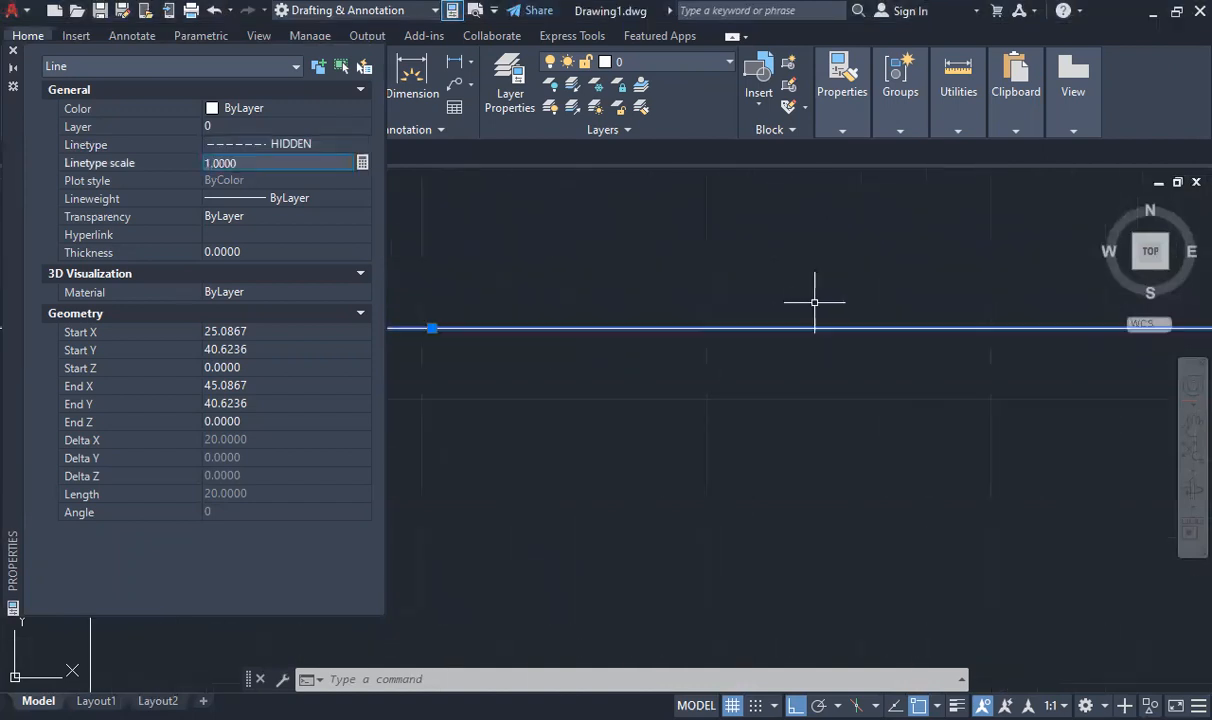
double_click(256, 168)
type("10")
key("Return")
scroll(893, 387, "down", 3)
scroll(874, 362, "up", 4)
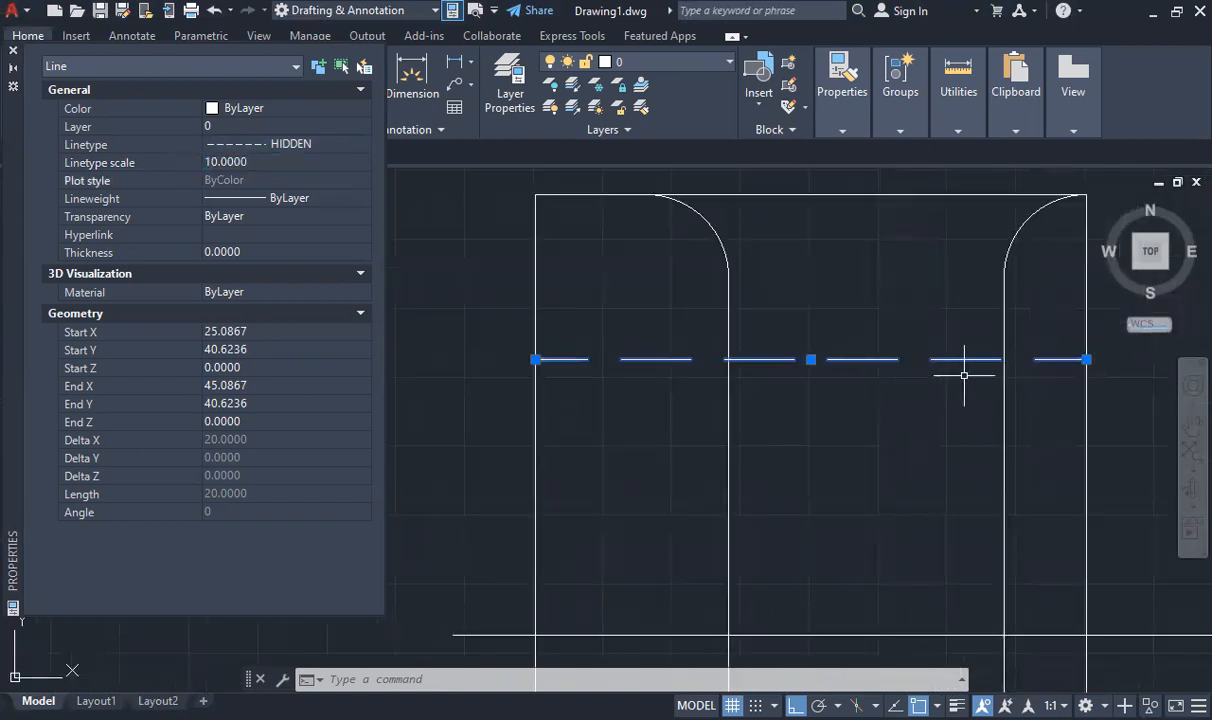
- Set the linetype scale of the upper hidden line to 8
left_click(252, 163)
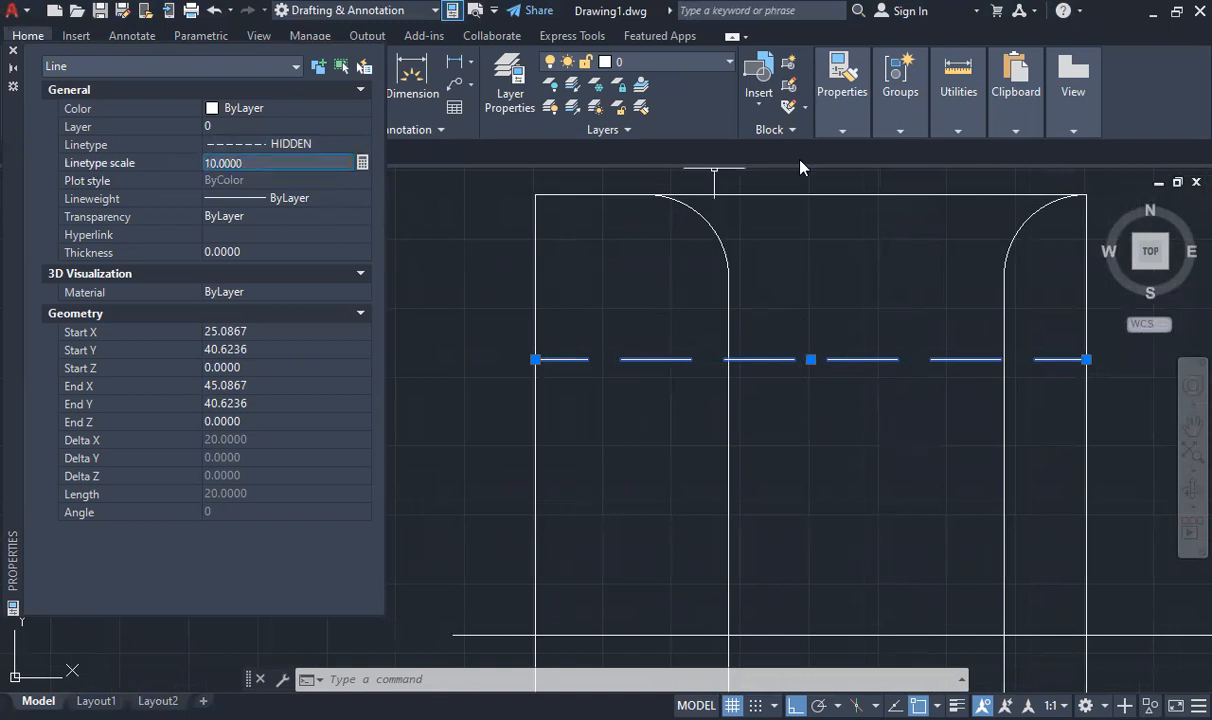
type("8")
key("Return")
left_click(272, 162)
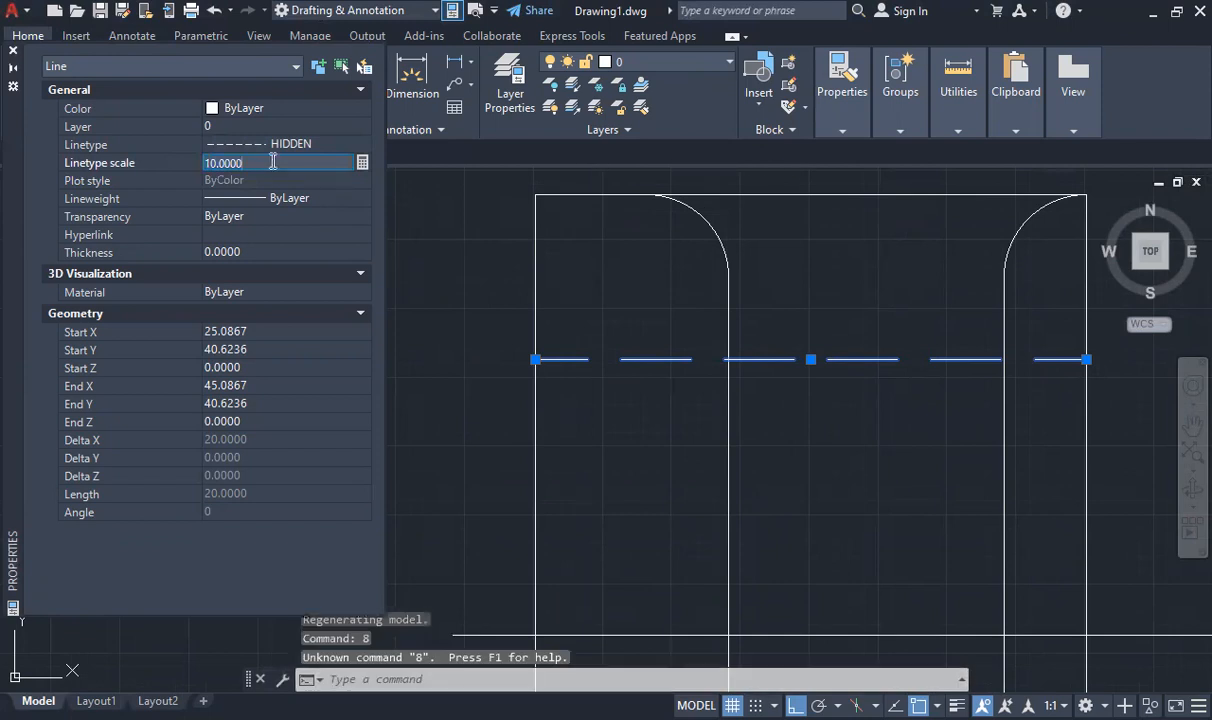
type("8")
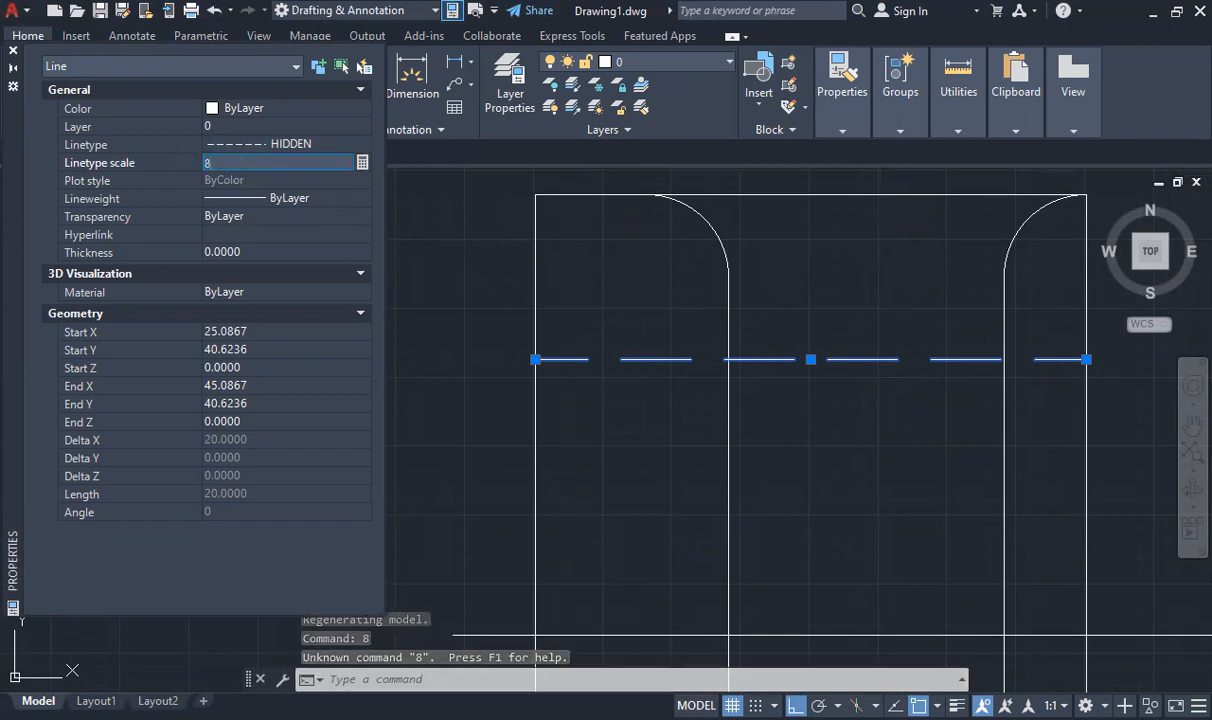
key("Return")
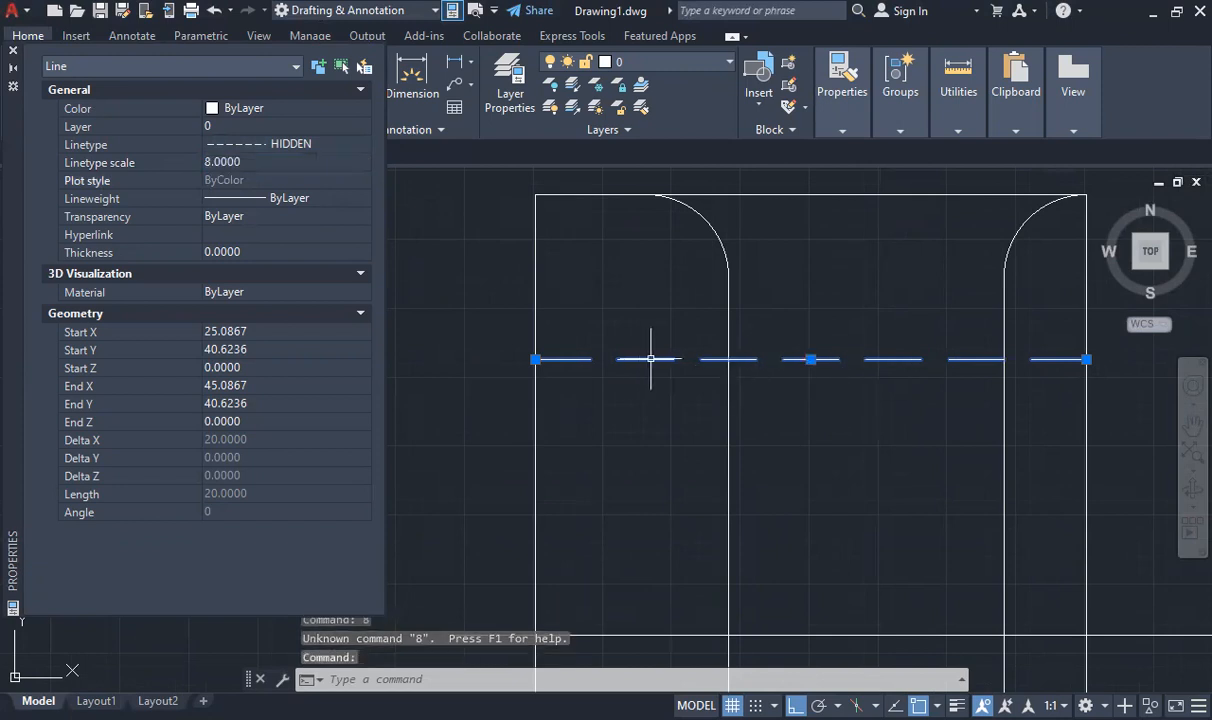
scroll(893, 392, "down", 9)
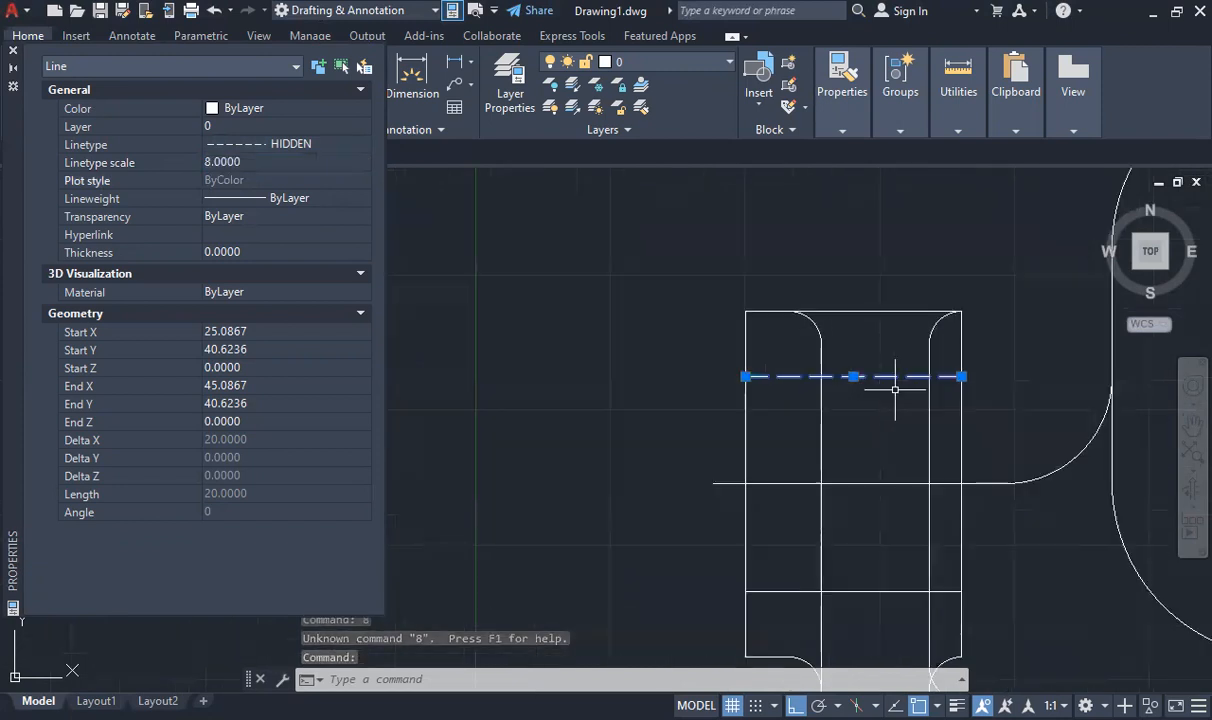
scroll(1020, 378, "up", 1)
scroll(1020, 378, "up", 2)
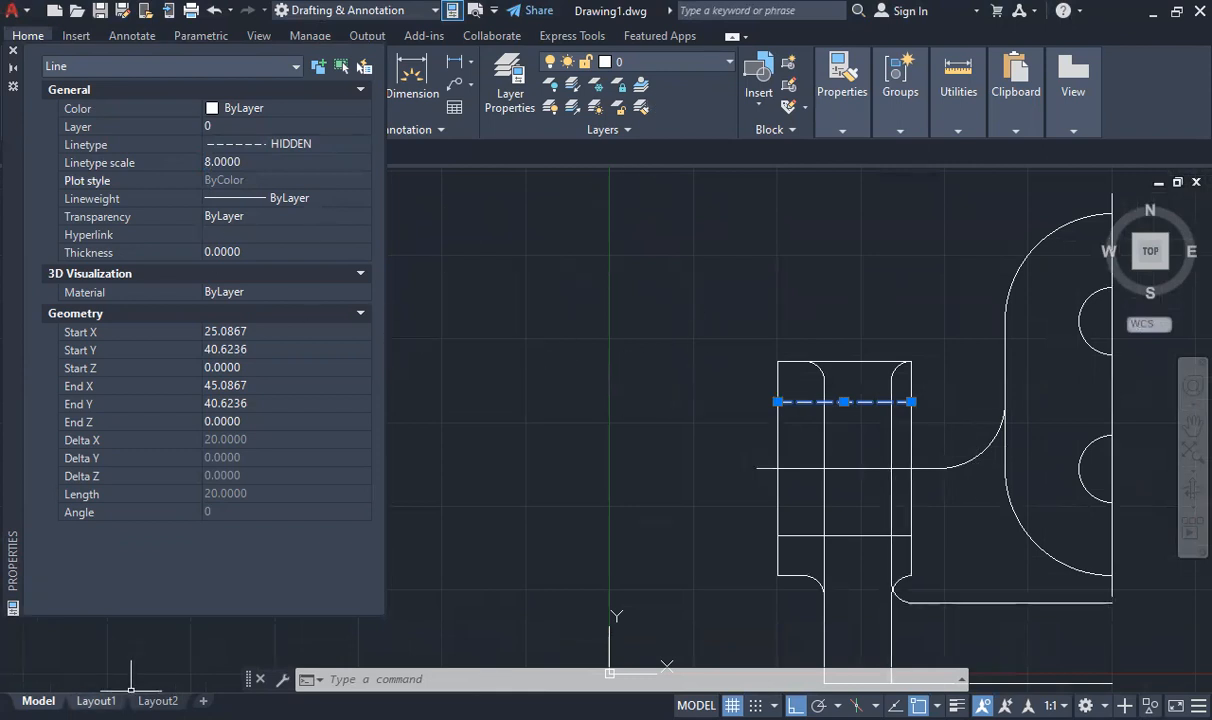
- Set the hidden line's lineweight to 0.05 mm
mouse_move(97, 701)
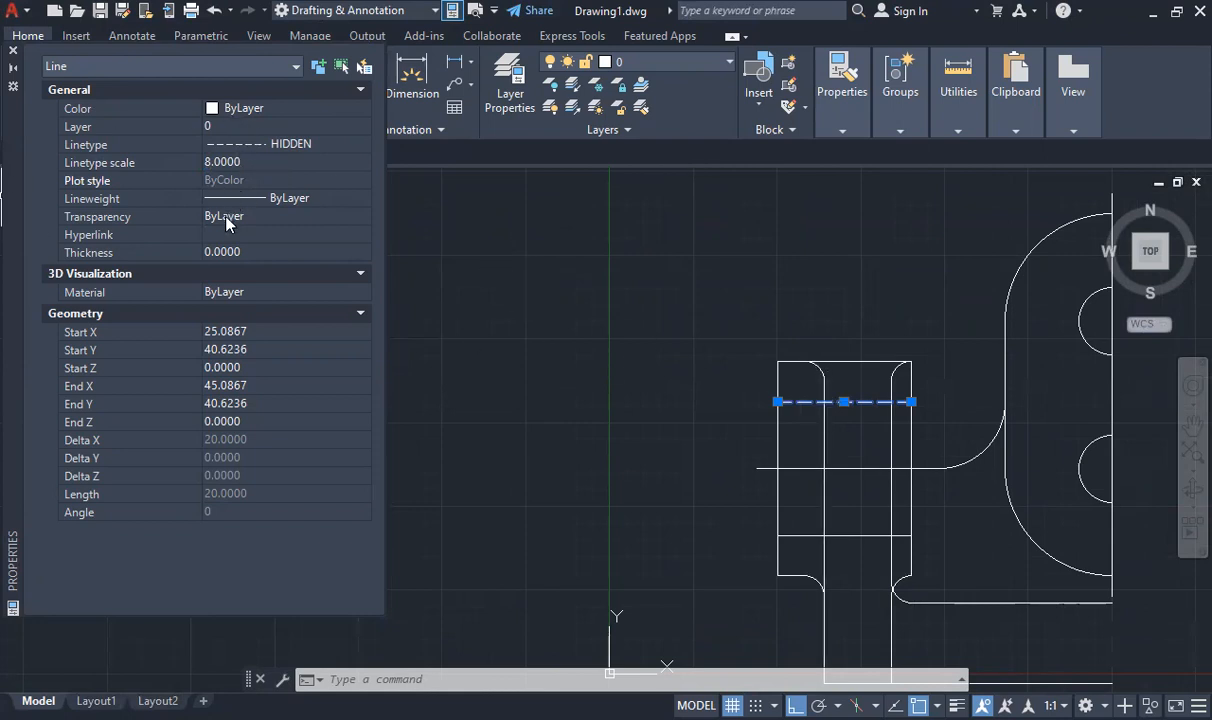
left_click(257, 198)
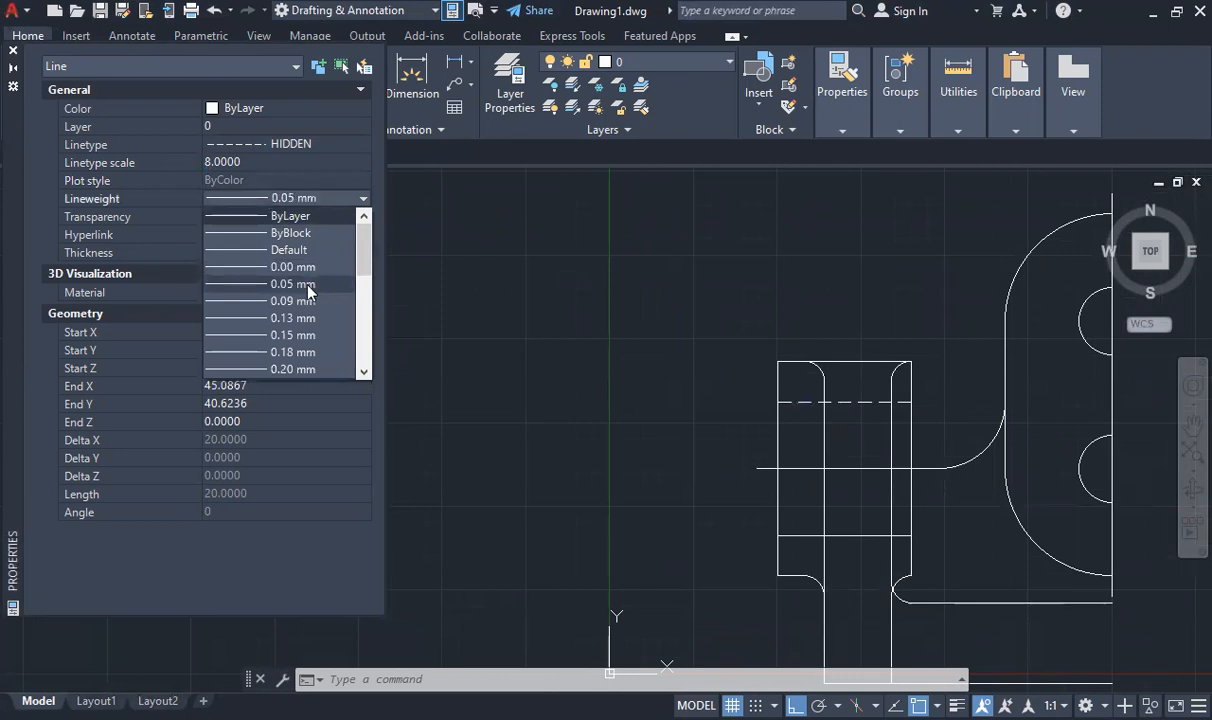
left_click(175, 192)
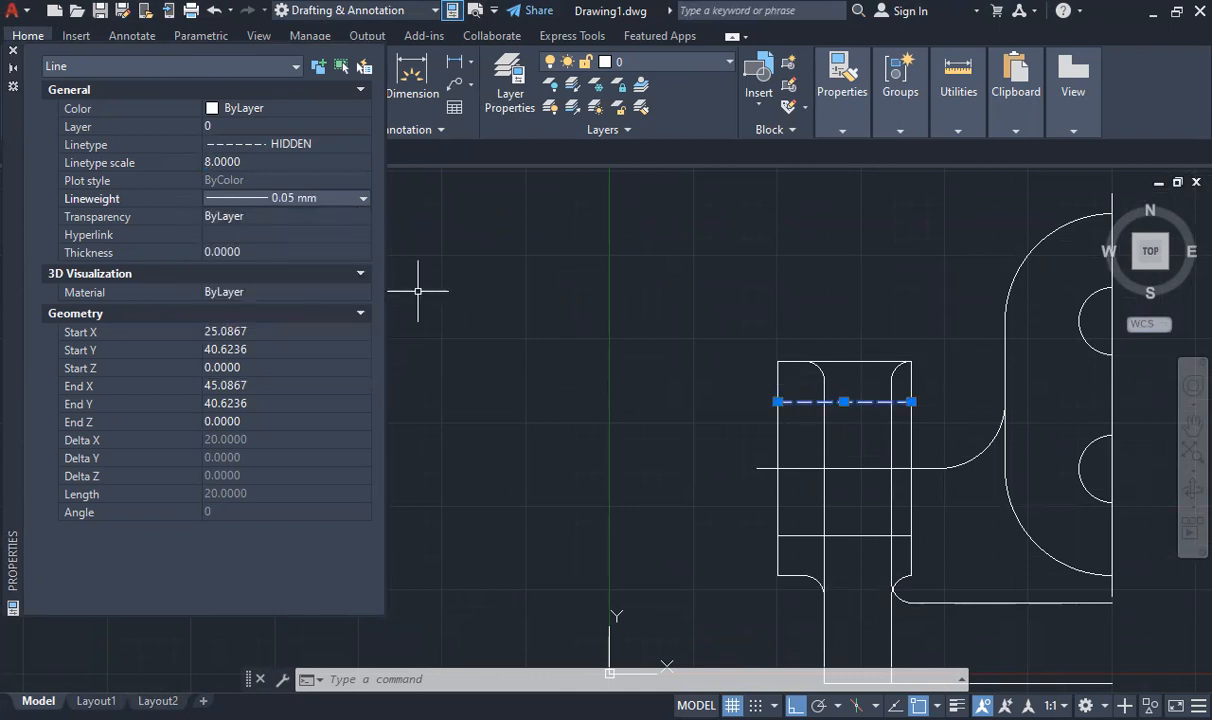
- Match the hidden line's properties to the block's lower horizontal line, lower right vertical segments, right fillet and base's upper edge, then close the object properties
left_click(842, 130)
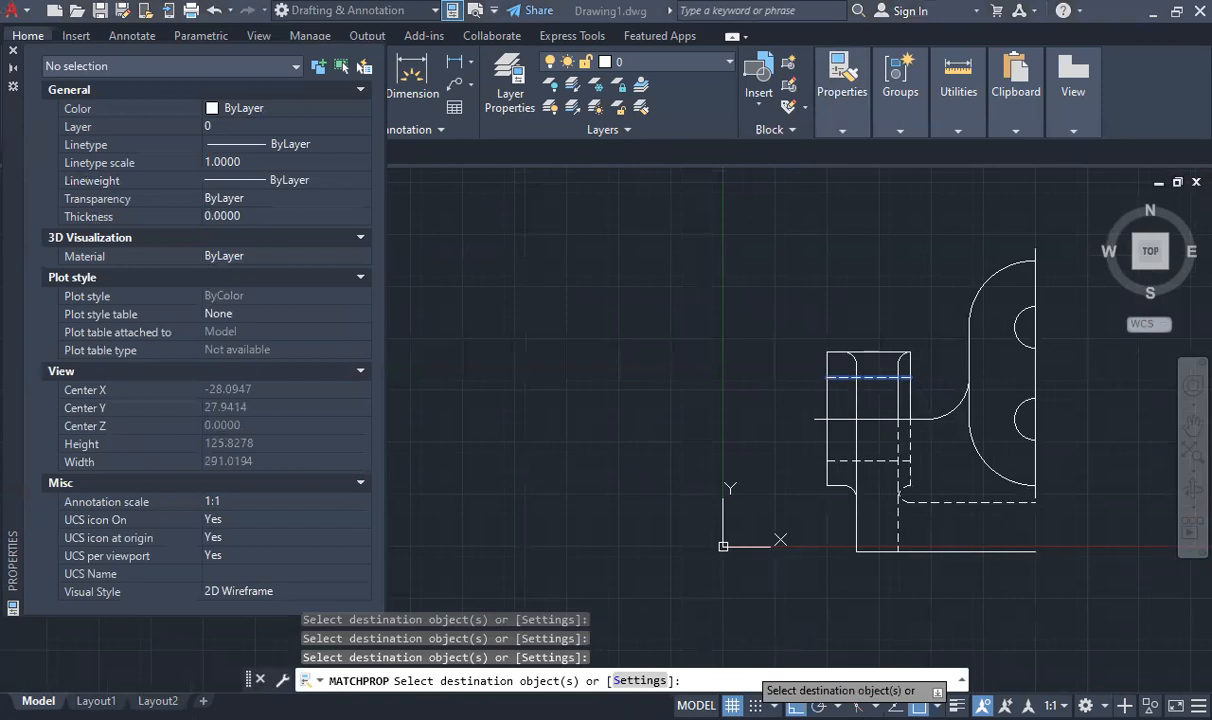
scroll(894, 402, "up", 6)
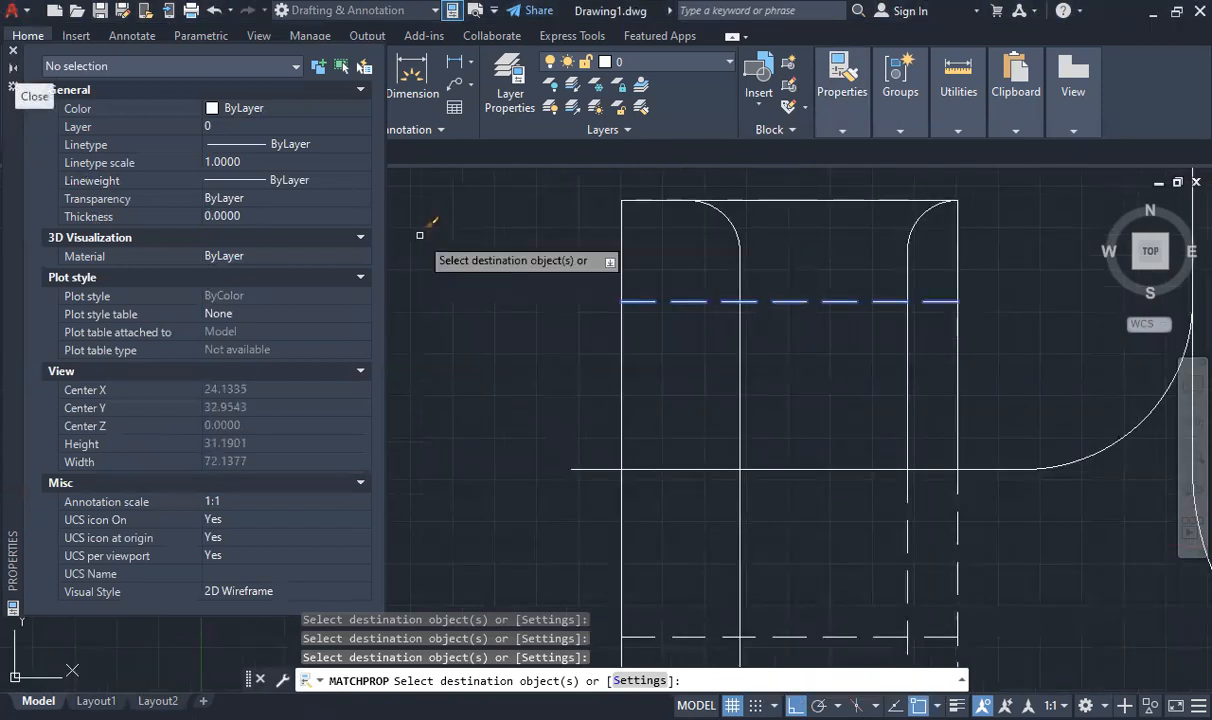
left_click(13, 51)
key("Escape")
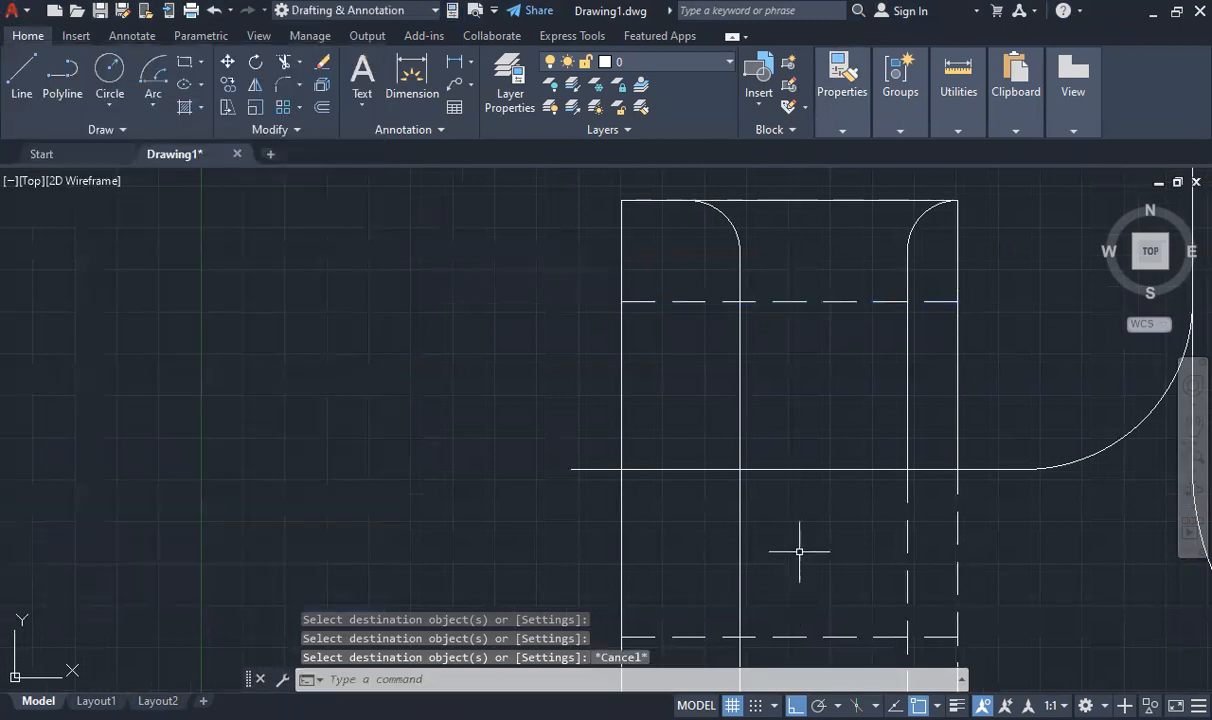
- Change the linetype of the horizontal axis line through the middle of the block to CENTER
left_click(652, 469)
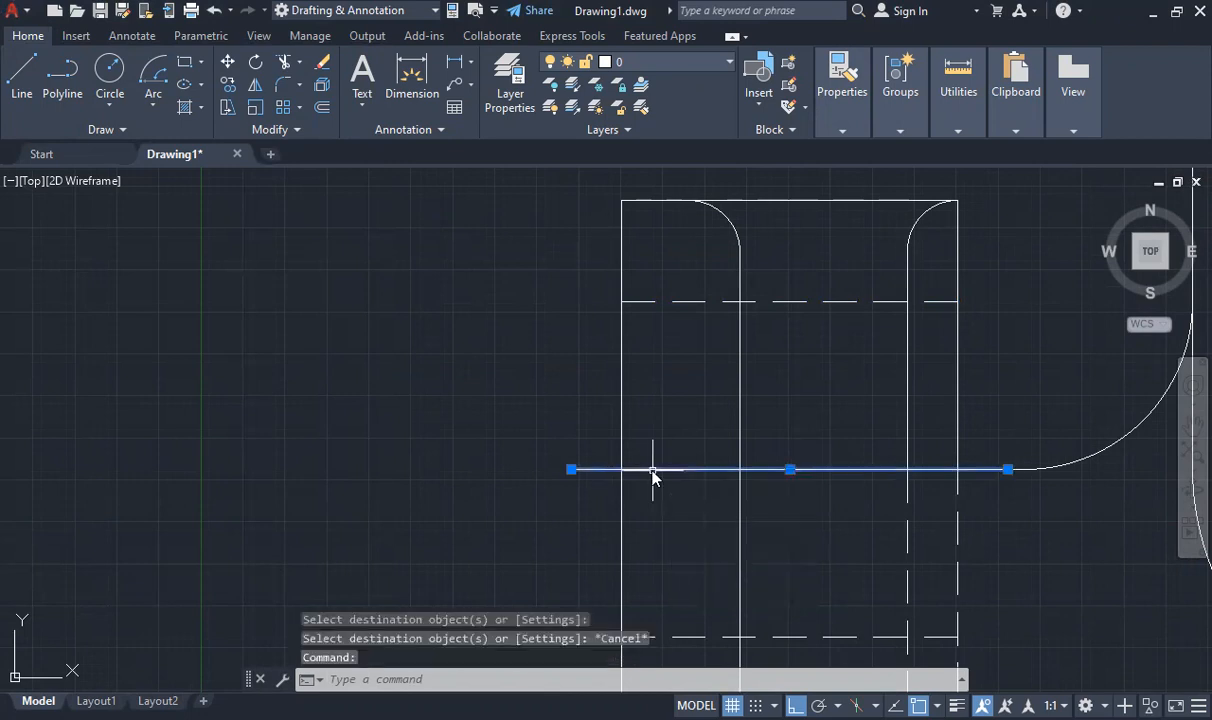
type("PR")
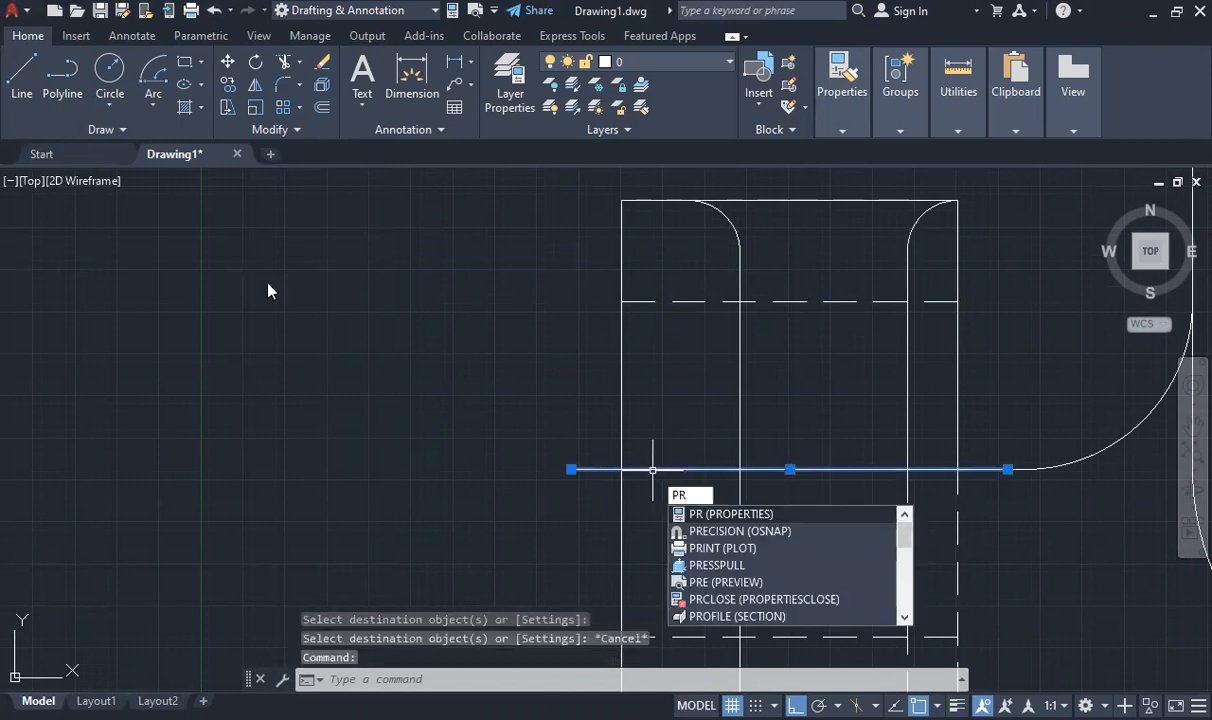
key("Return")
left_click(290, 144)
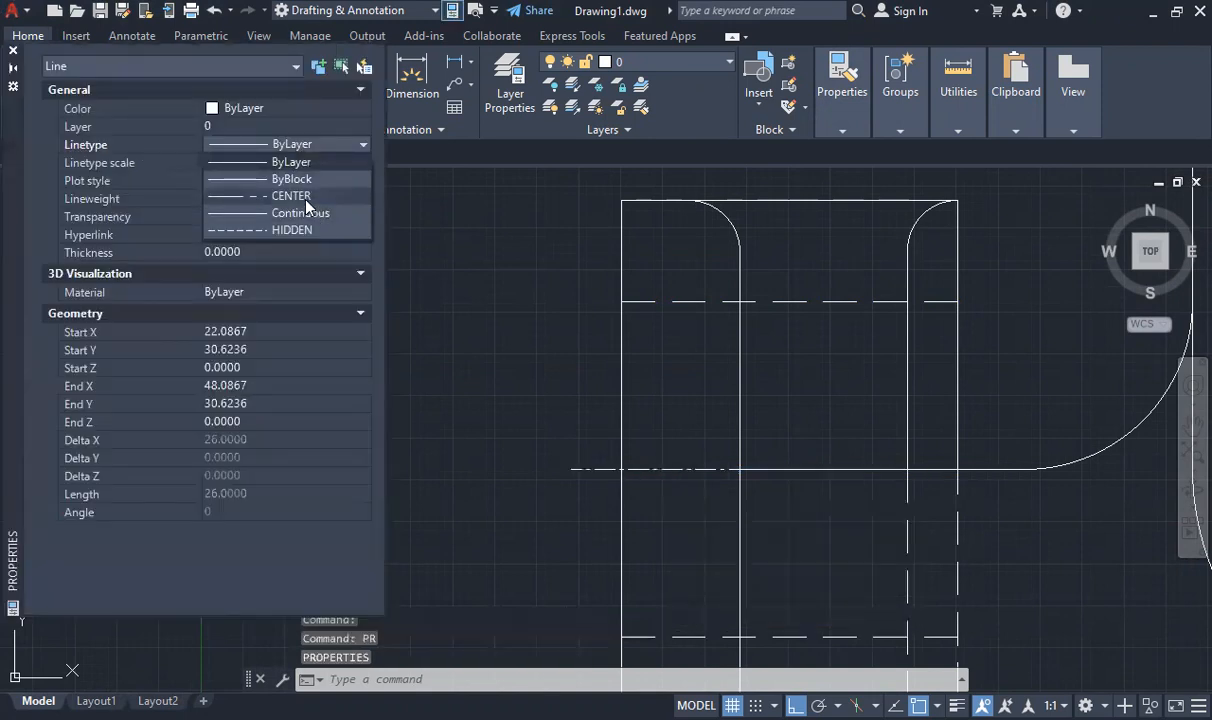
left_click(306, 198)
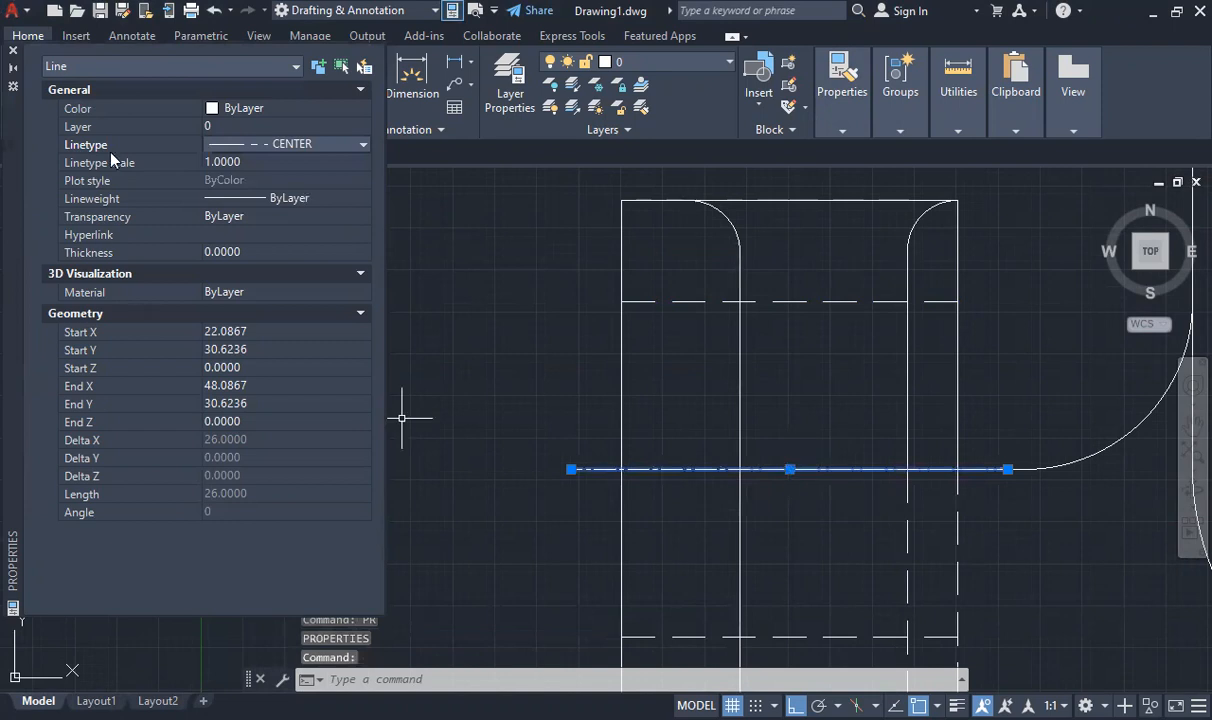
- Set the center line's linetype scale to 5 and its lineweight to 0.05 mm
left_click(236, 164)
type("5")
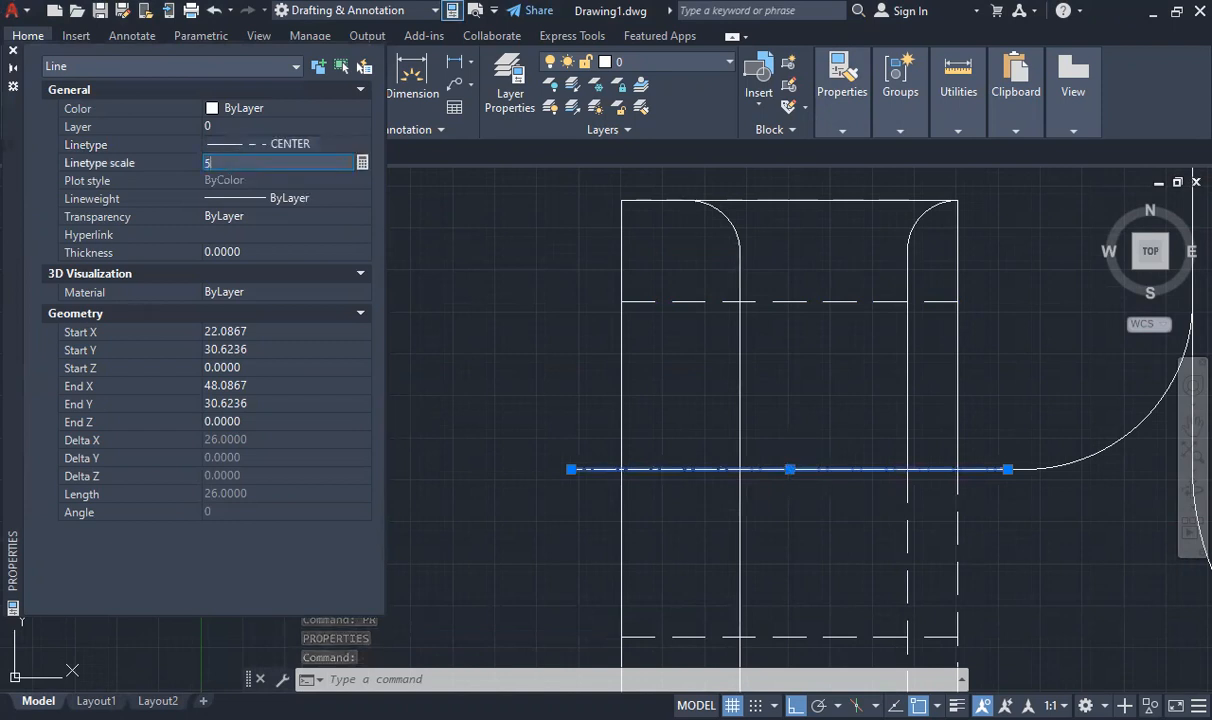
key("Return")
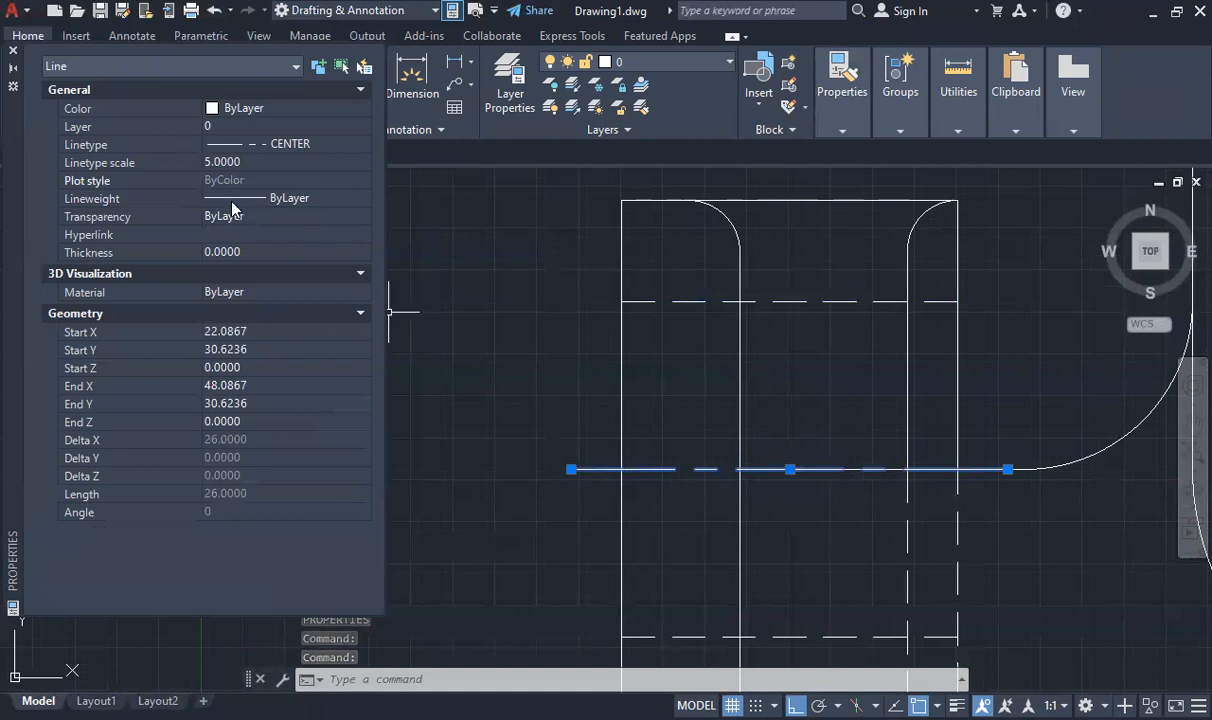
left_click(281, 198)
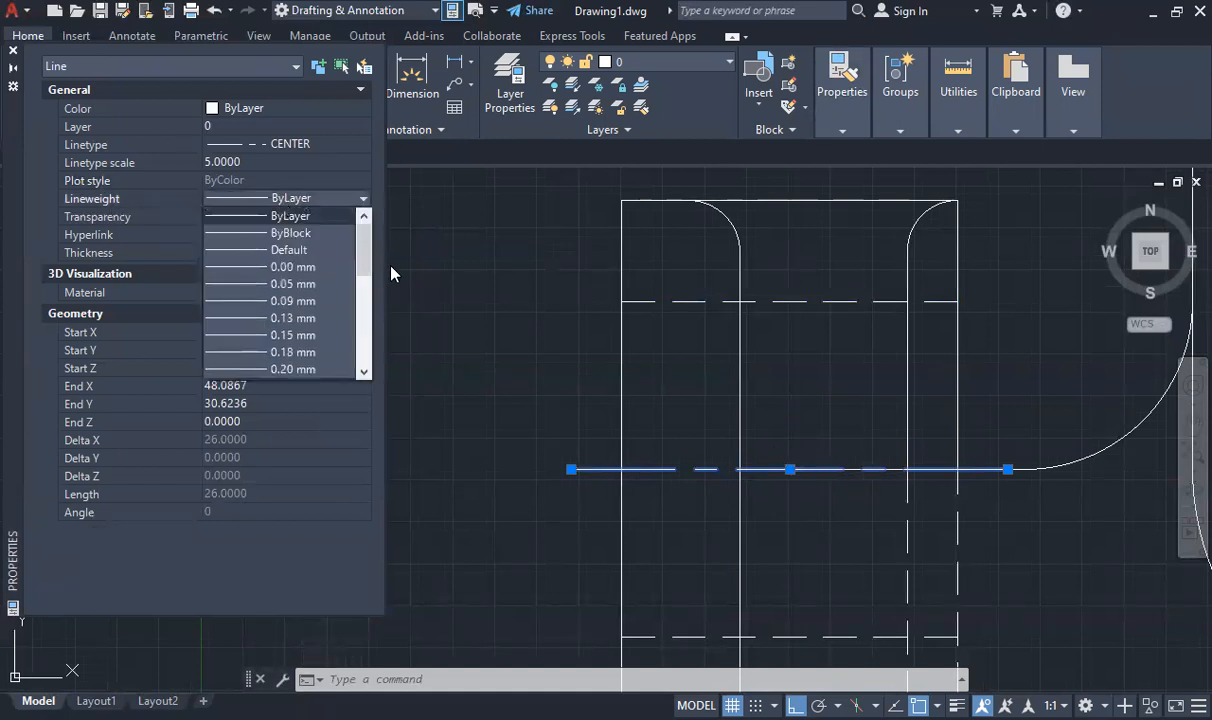
left_click(298, 285)
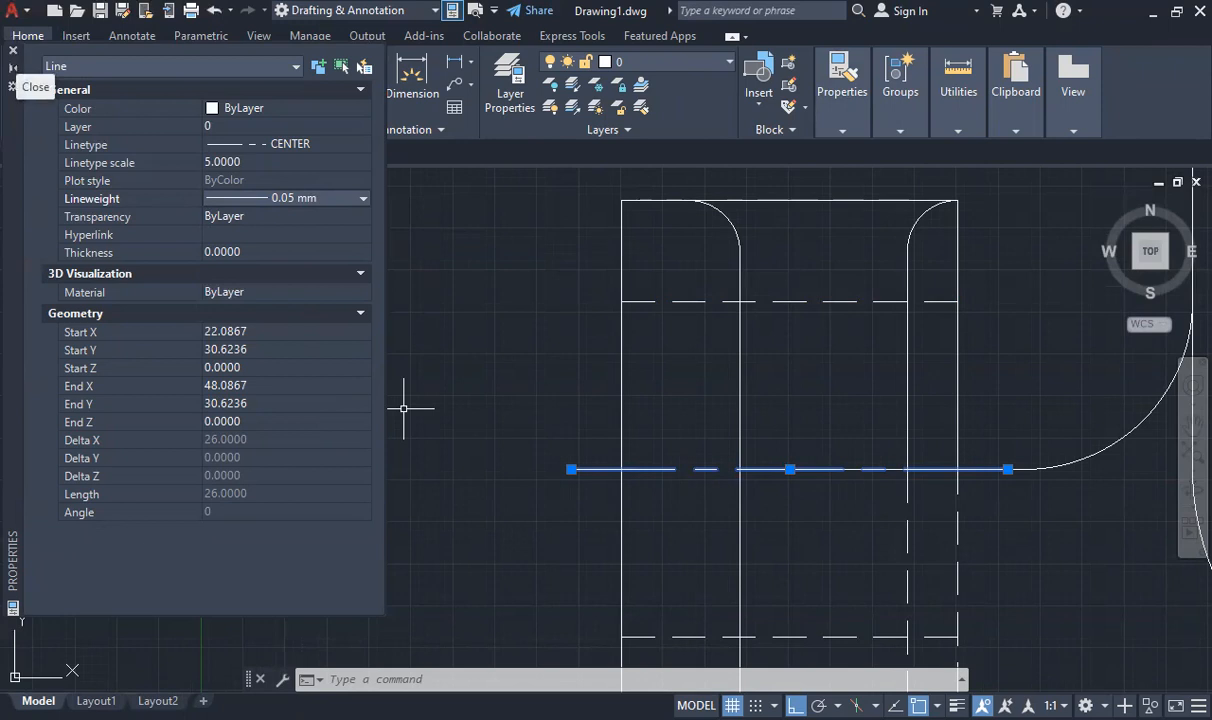
- Match the block center line's properties to the vertical symmetry line through the hole centers
left_click(13, 49)
scroll(587, 404, "down", 3)
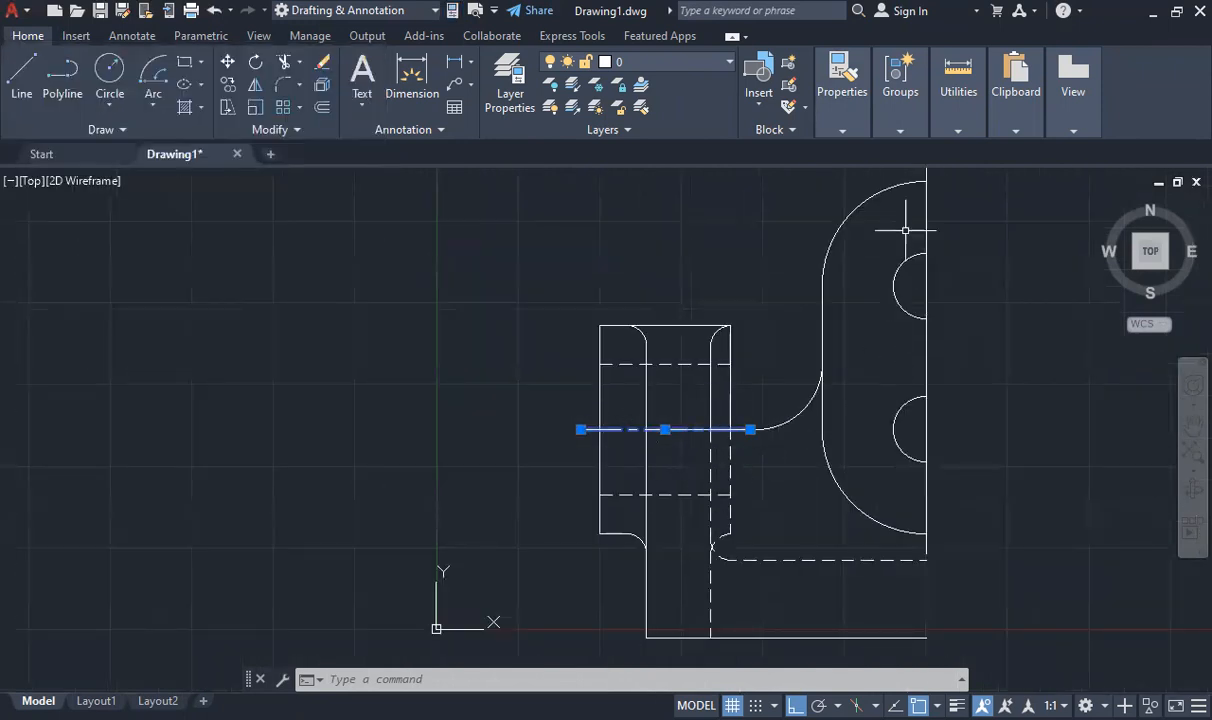
left_click(850, 118)
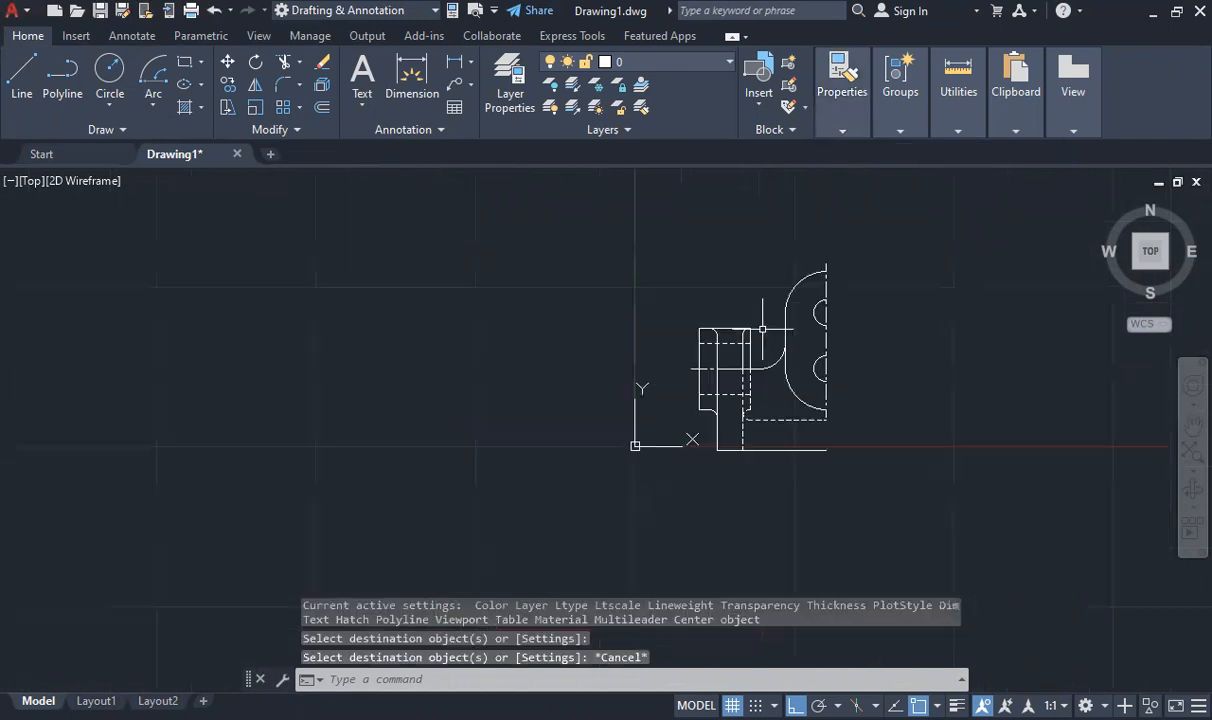
scroll(773, 385, "up", 2)
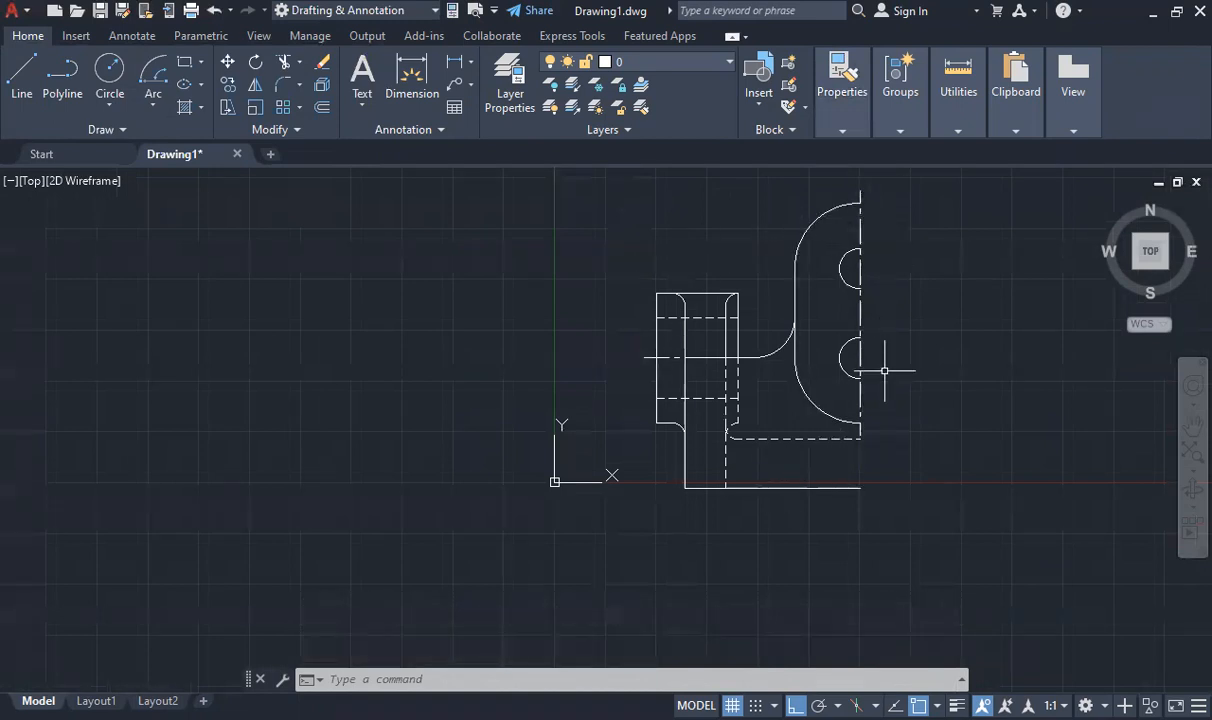
left_click(257, 88)
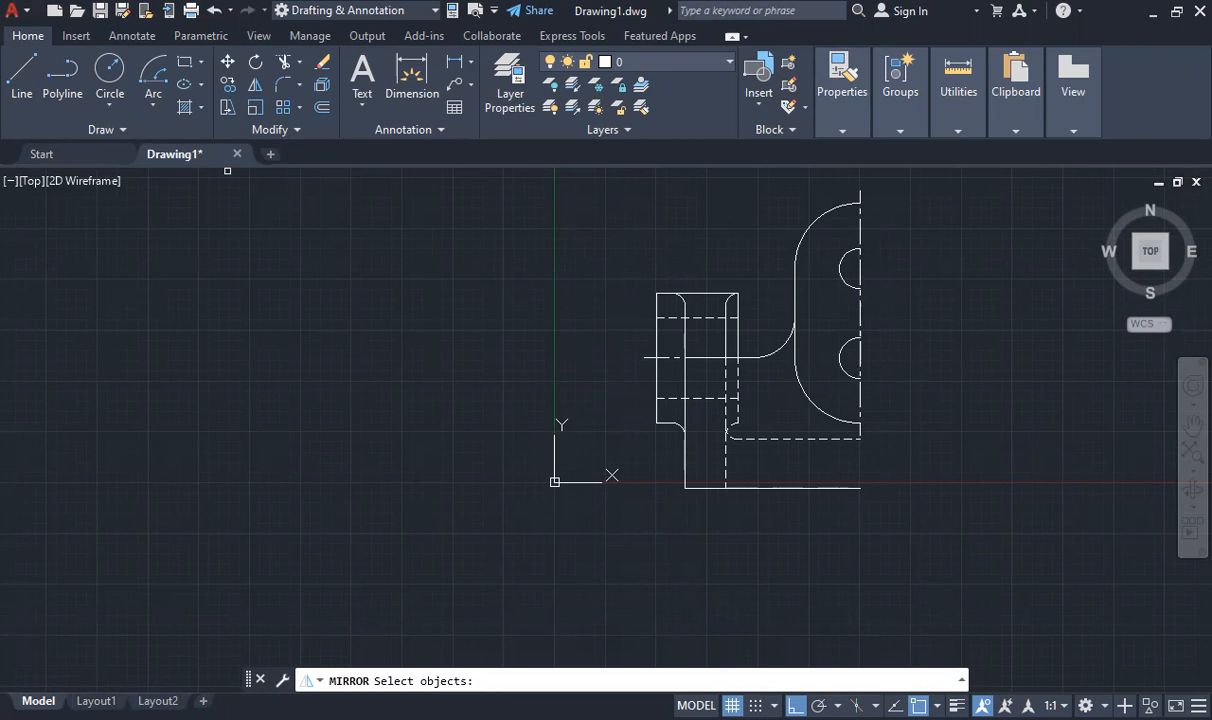
key("Return")
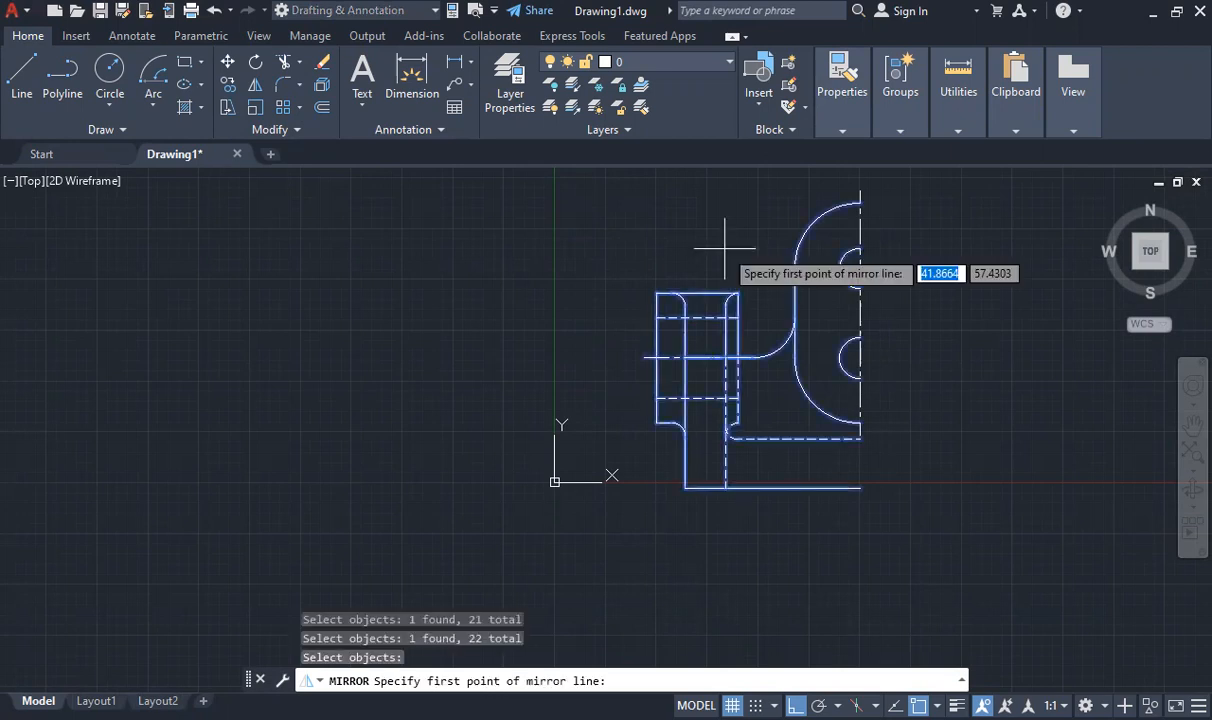
left_click(860, 190)
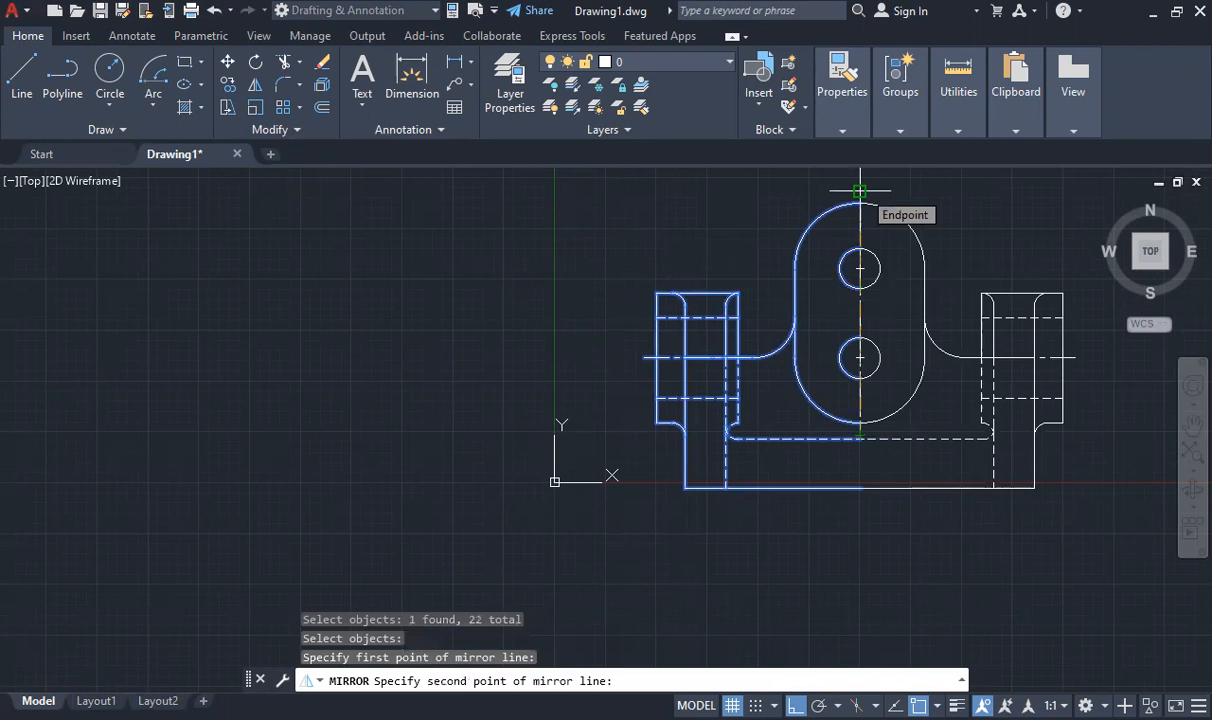
left_click(860, 190)
key("Escape")
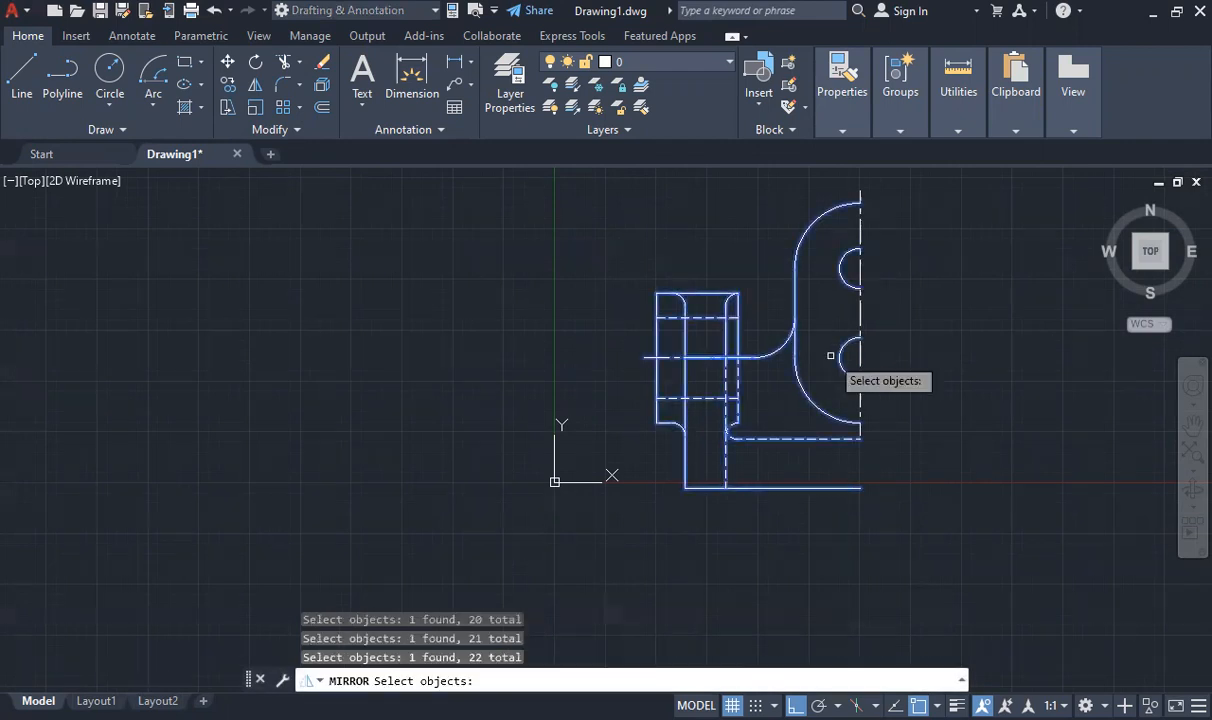
- Mirror the half view about the vertical center line, keeping the source objects, and join the halves of the central rounded plate's outline
key("Return")
left_click(860, 195)
left_click(860, 230)
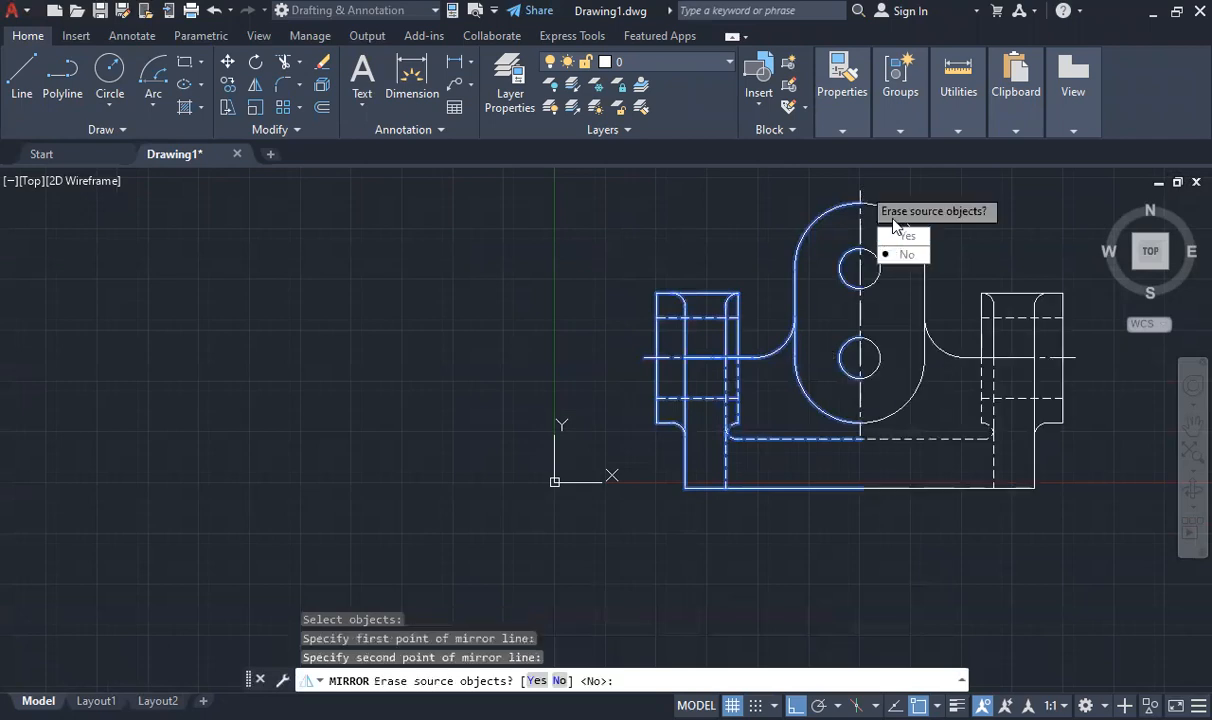
left_click(908, 256)
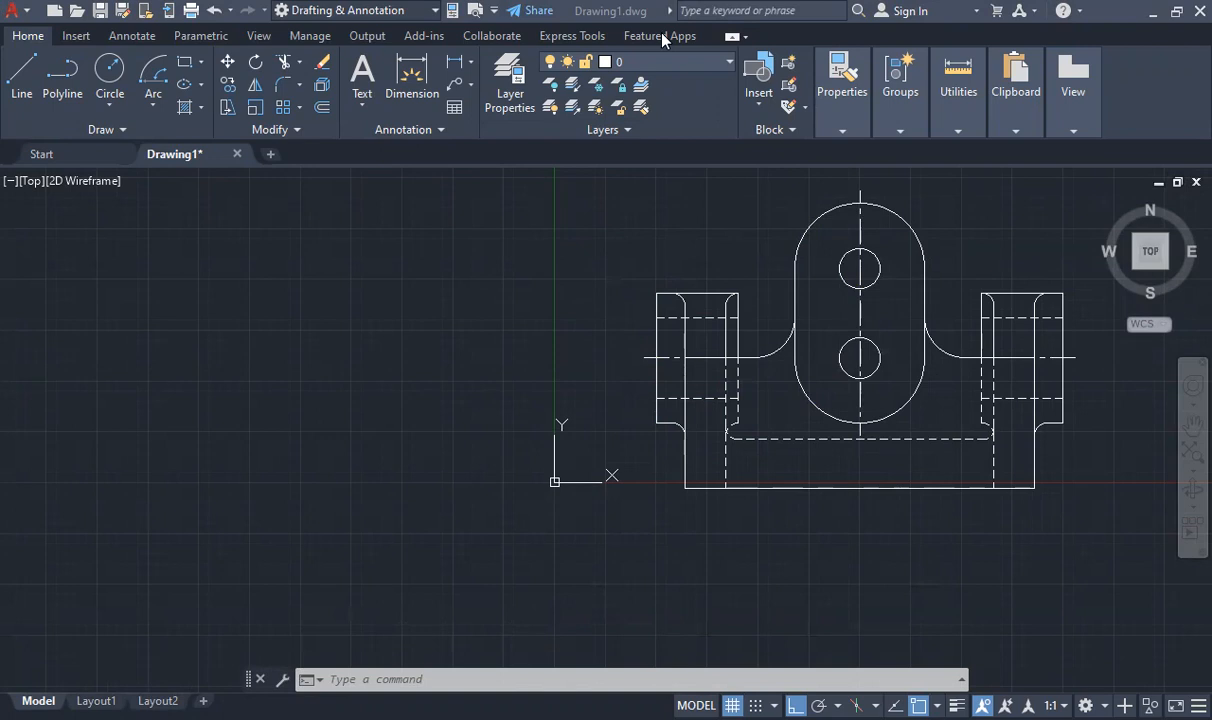
left_click(934, 193)
type("joi")
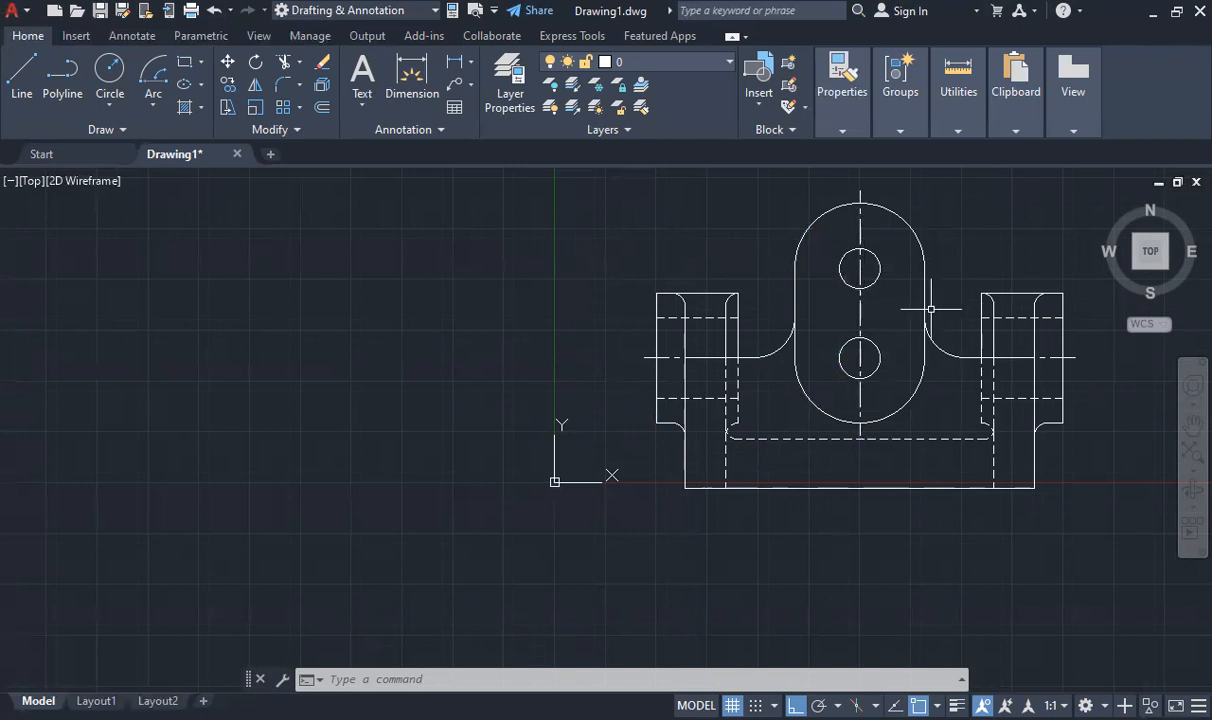
- Draw a horizontal line through the lower hole's center across the central plate and extend both ends by 3 units
scroll(860, 354, "down", 2)
scroll(880, 357, "up", 5)
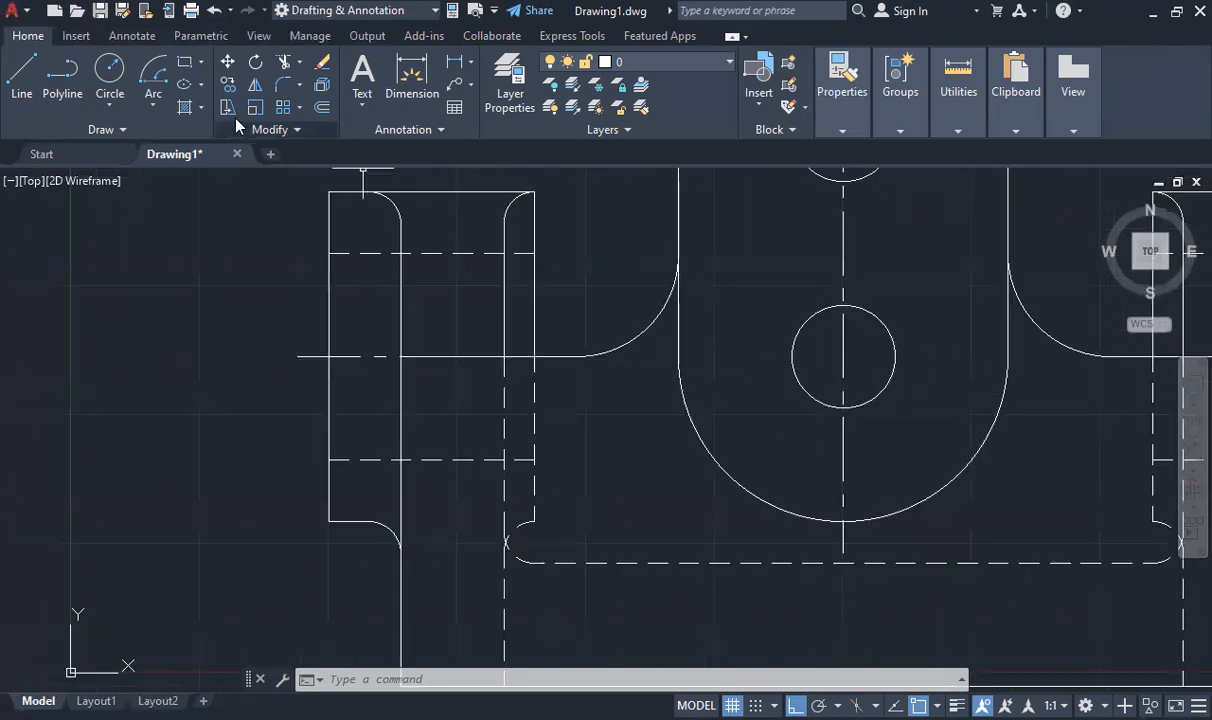
left_click(22, 72)
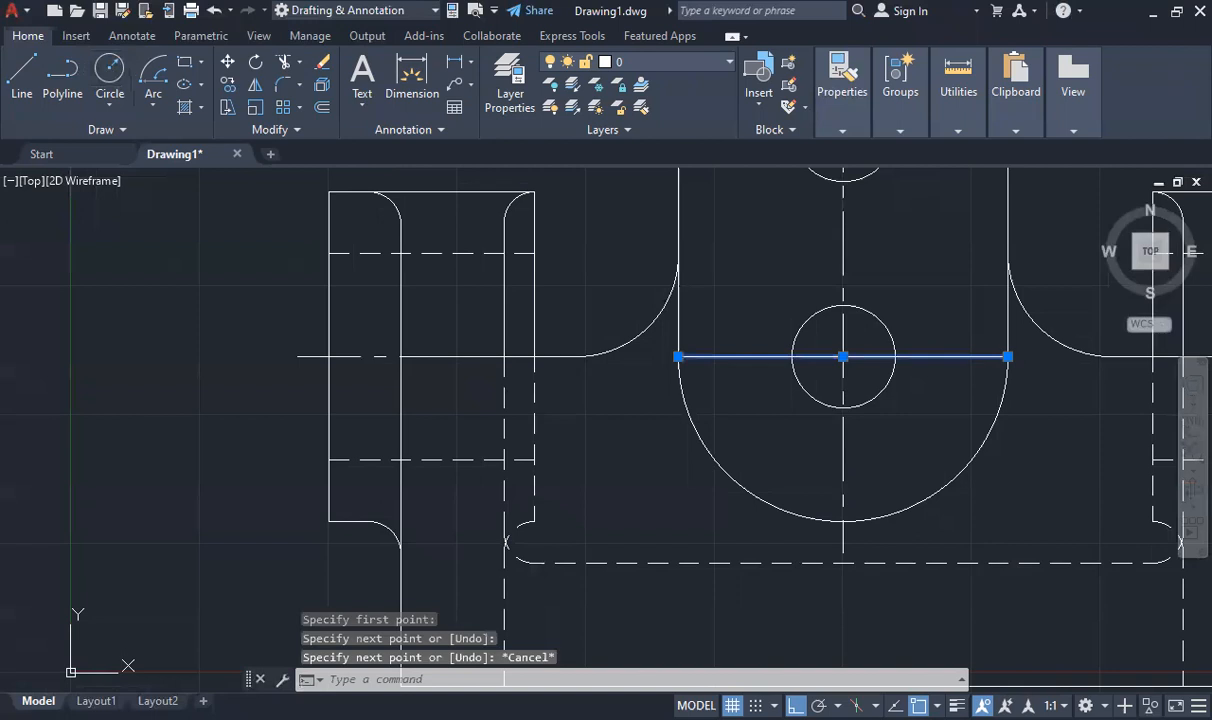
left_click(1008, 356)
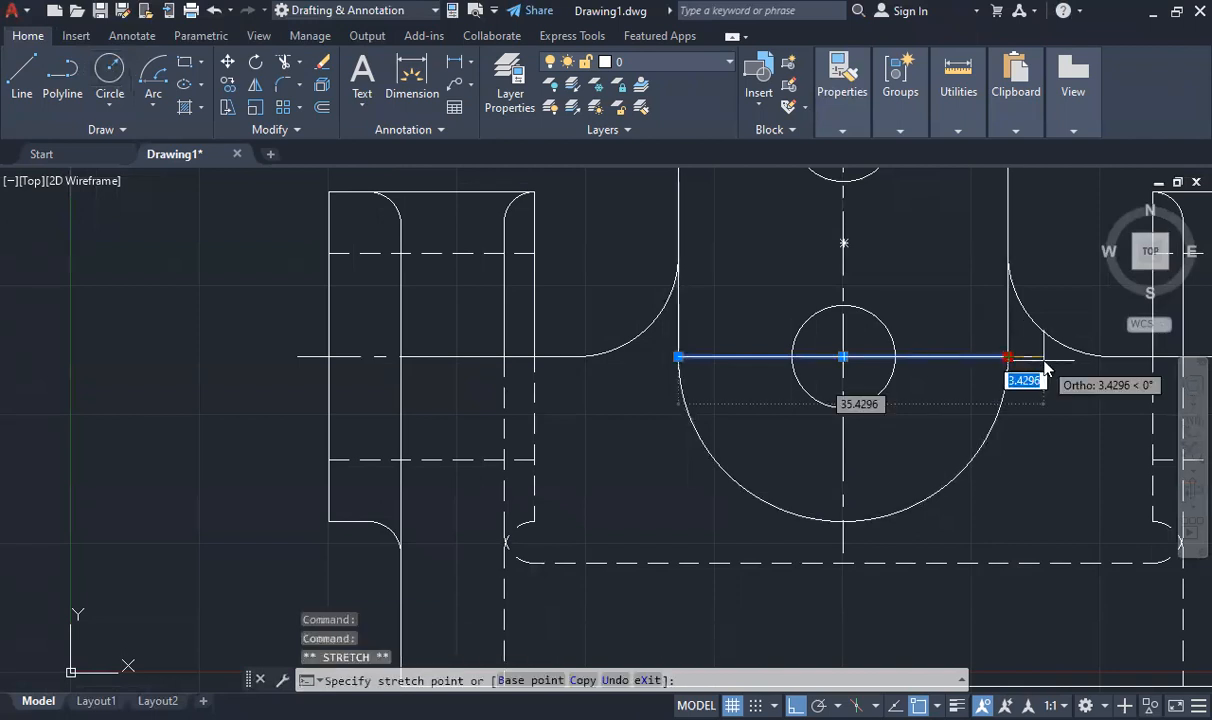
type("3")
key("Return")
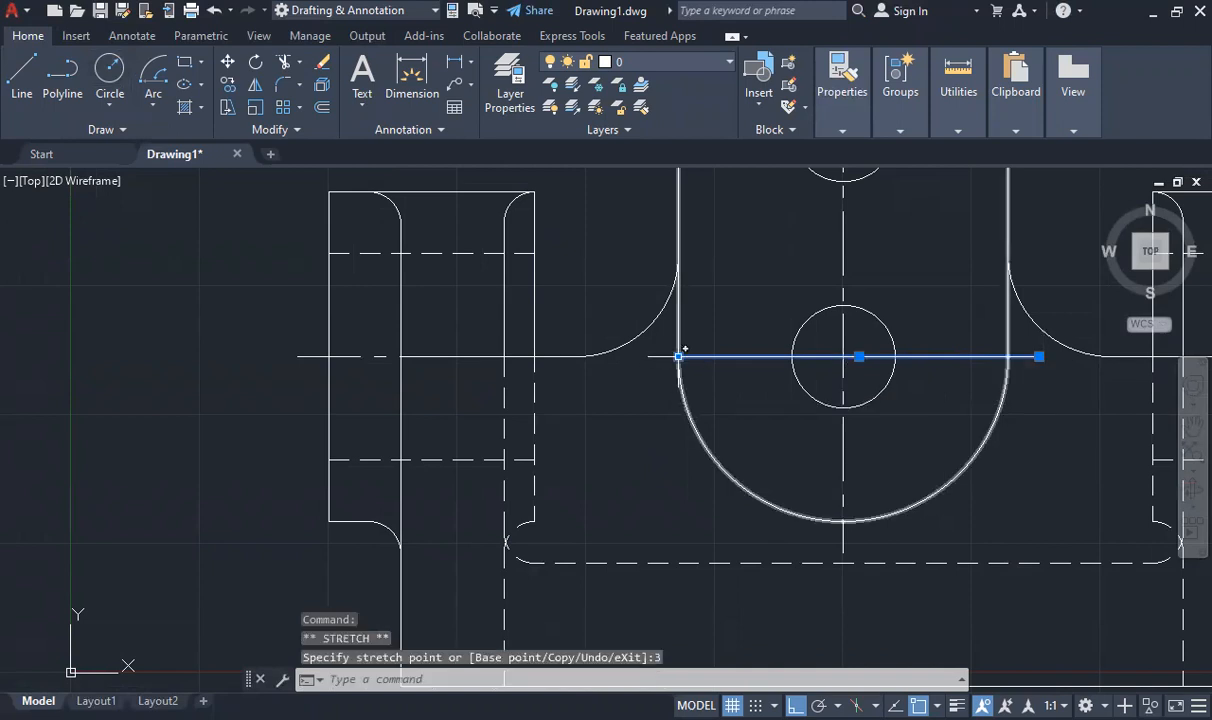
left_click(678, 356)
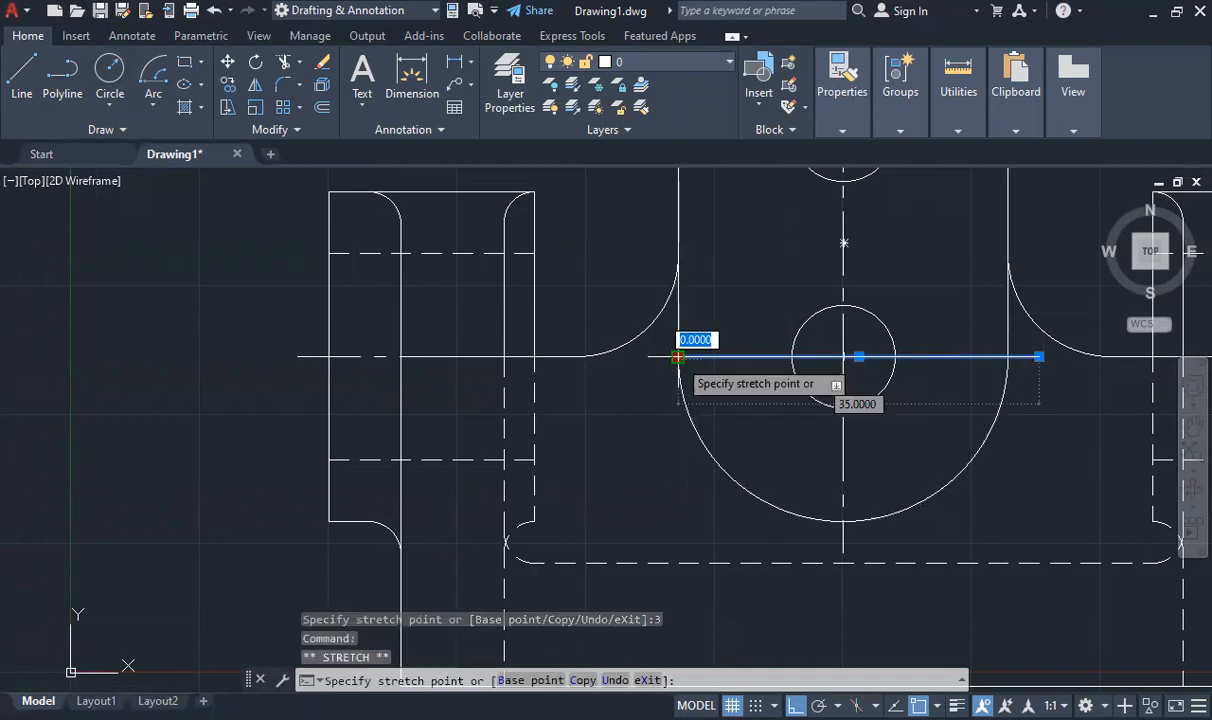
type("3")
key("Return")
- Draw a horizontal line through the upper hole's center across the central plate and extend both ends by 3 units
scroll(820, 410, "down", 6)
scroll(825, 350, "up", 6)
left_click(20, 80)
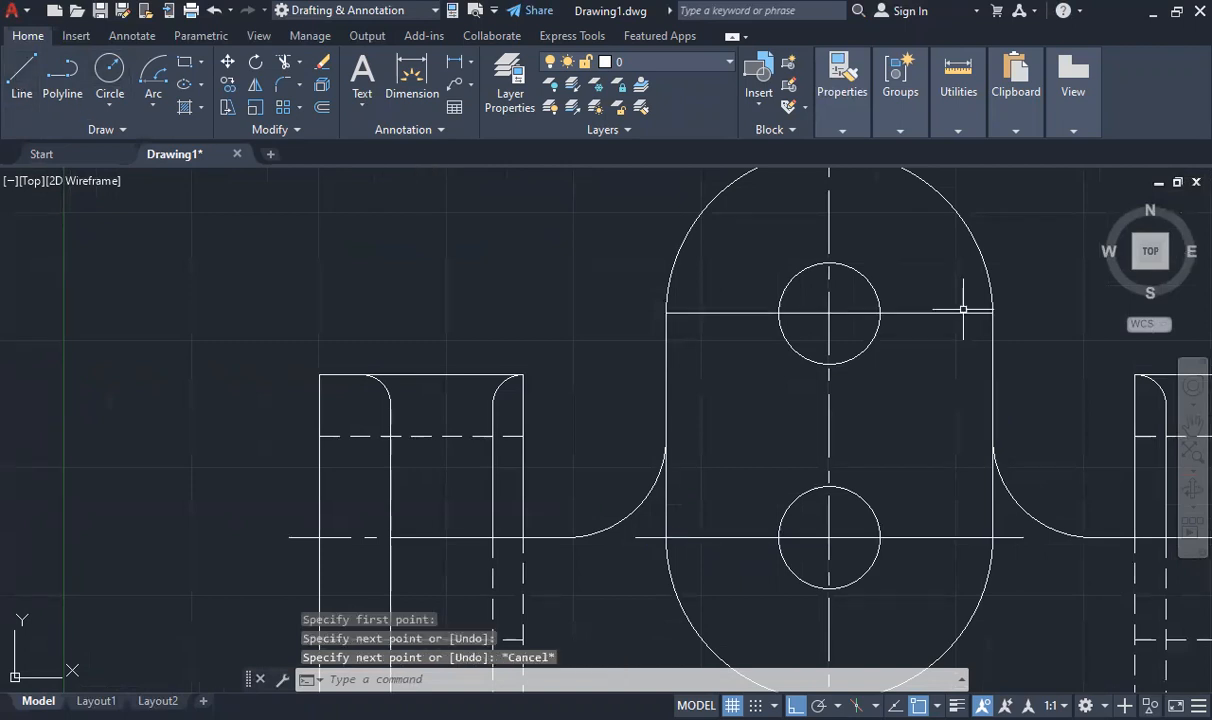
left_click(963, 312)
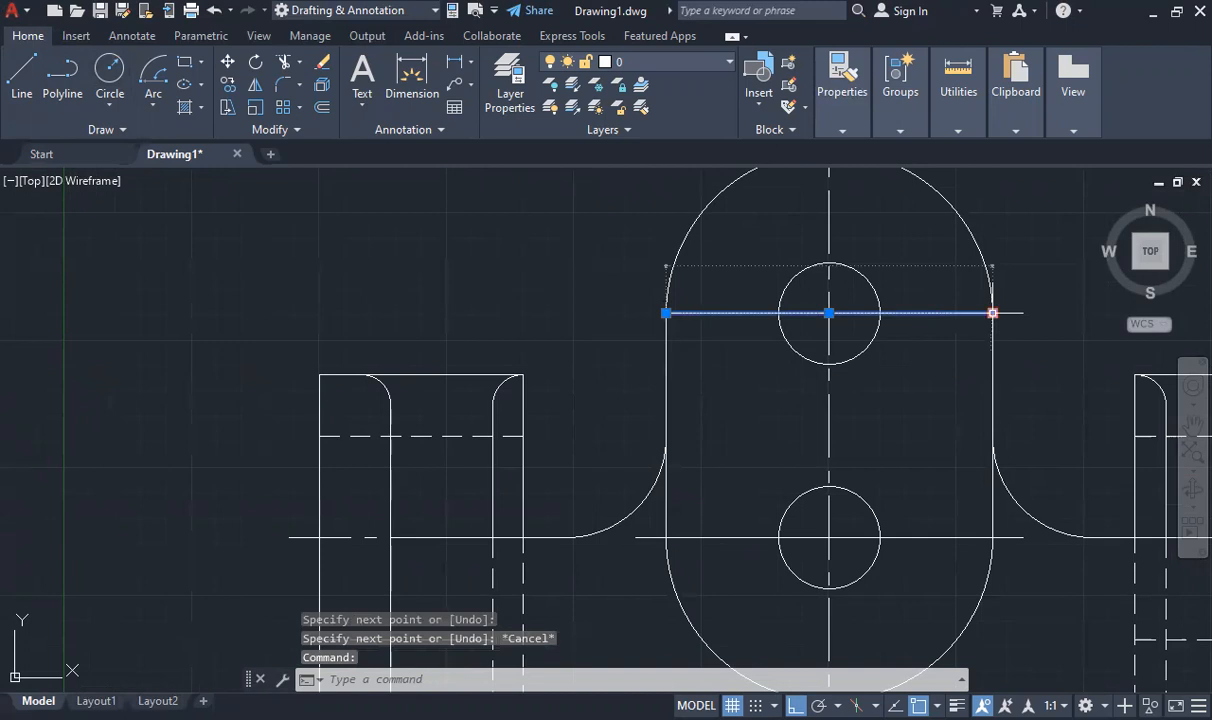
left_click(992, 313)
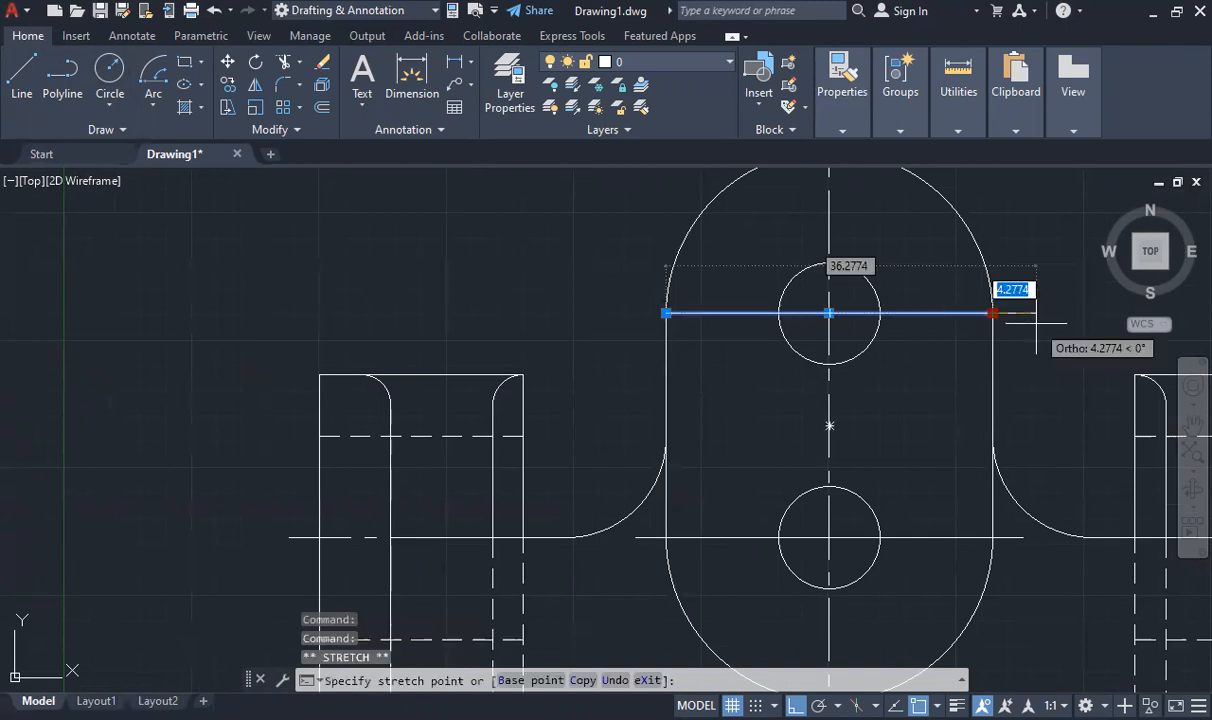
type("3")
key("Return")
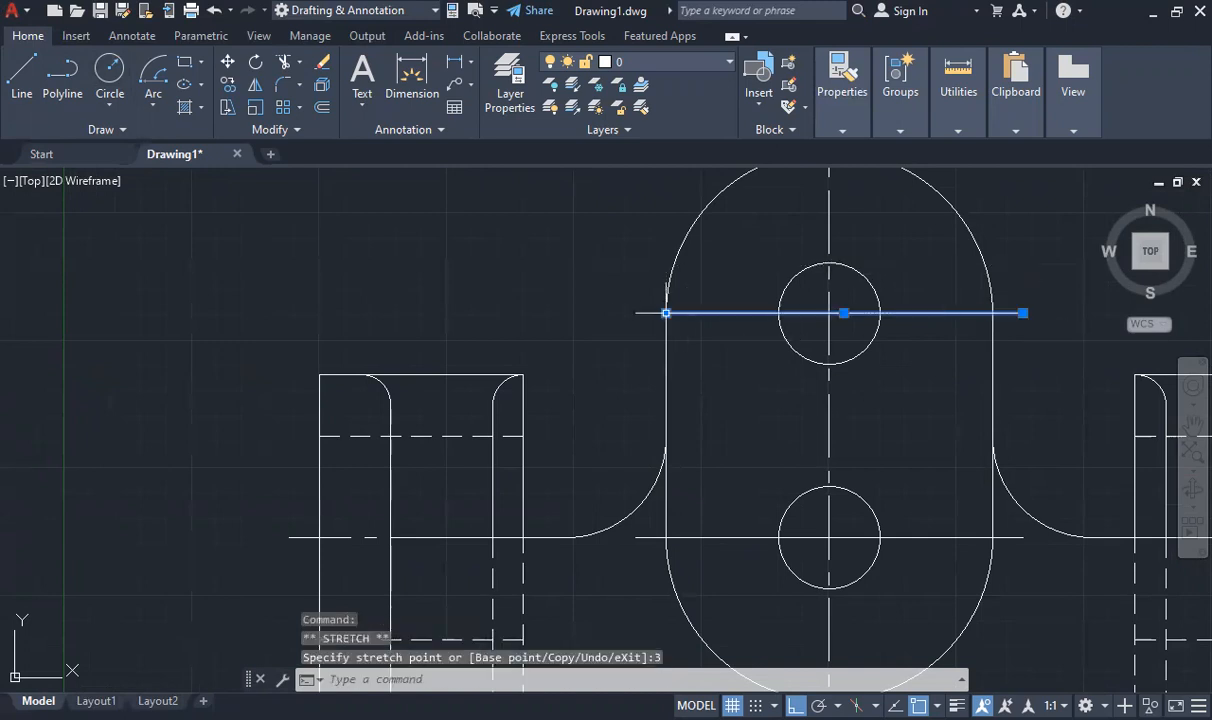
left_click(665, 313)
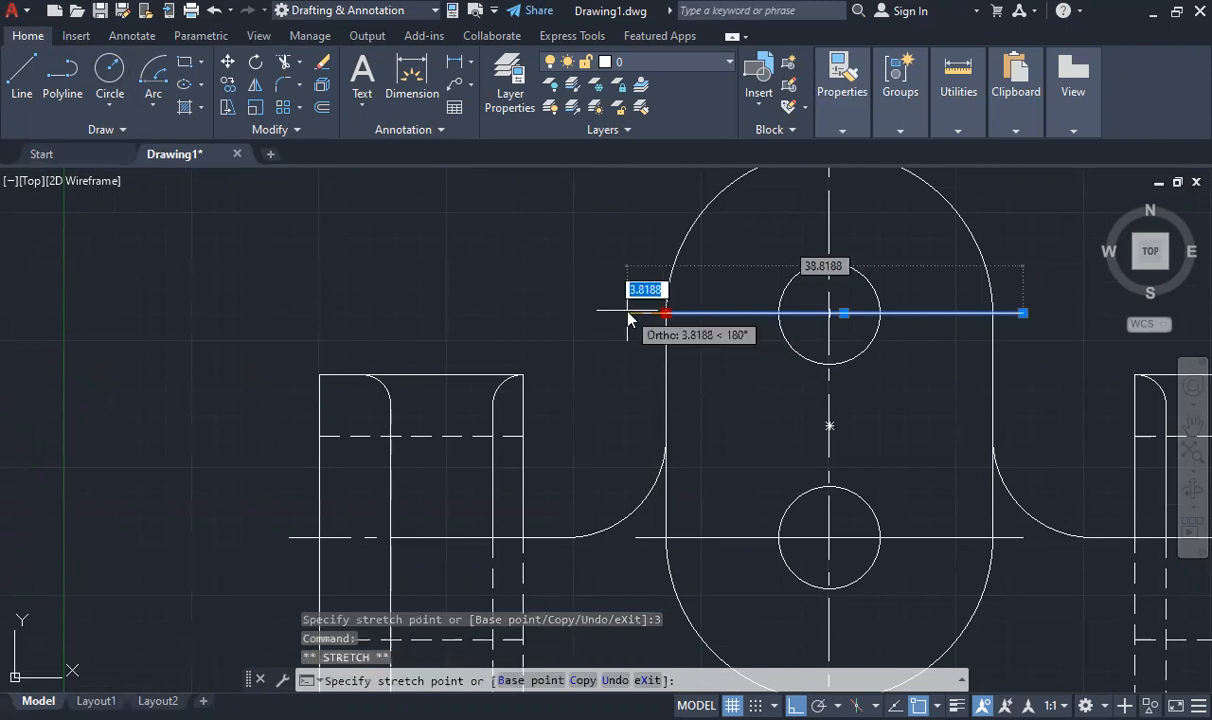
key("Escape")
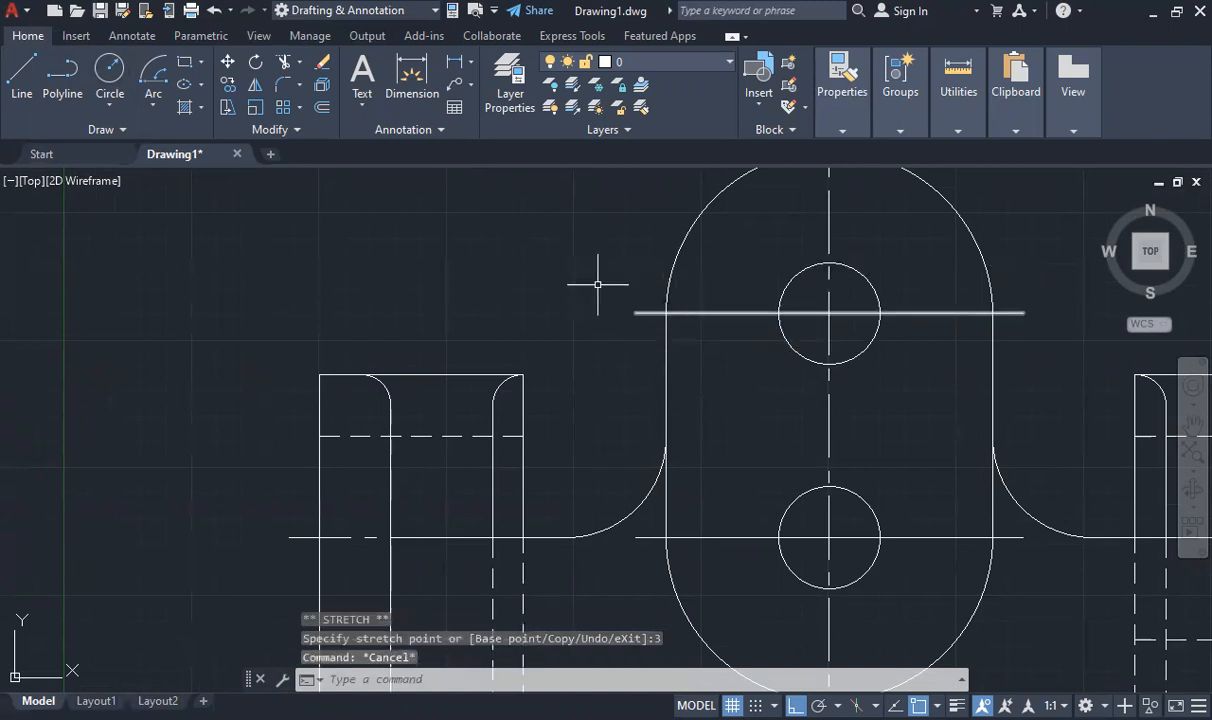
- Match the existing center line's properties to the horizontal lines through the upper and lower holes
left_click(830, 95)
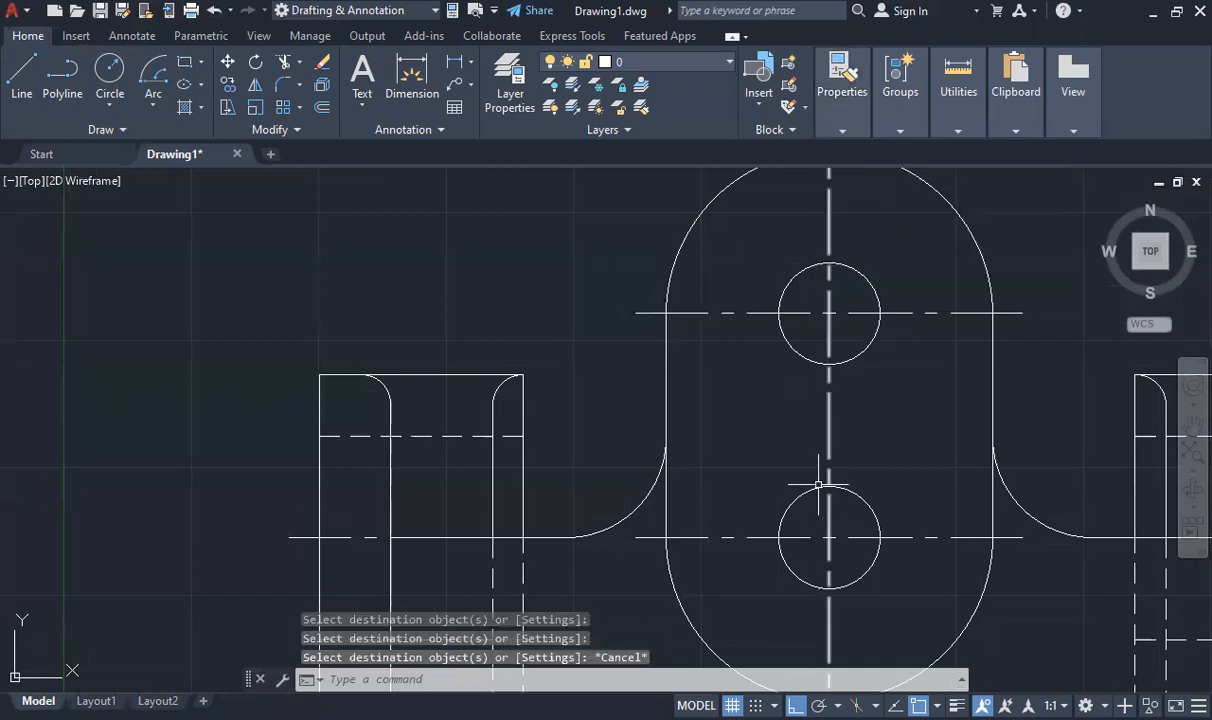
scroll(818, 476, "down", 2)
scroll(738, 513, "down", 4)
scroll(736, 513, "up", 5)
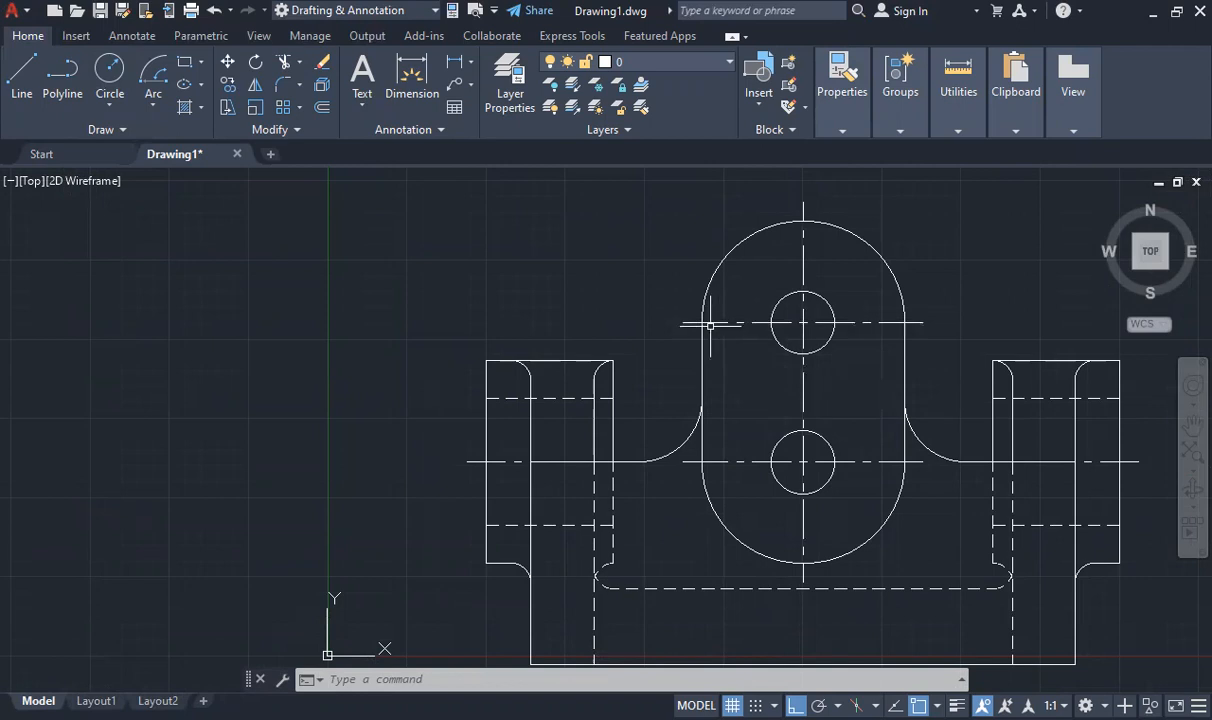
- Draw a trial horizontal line from the central plate's left edge to the upper hole's center and erase it
left_click(22, 75)
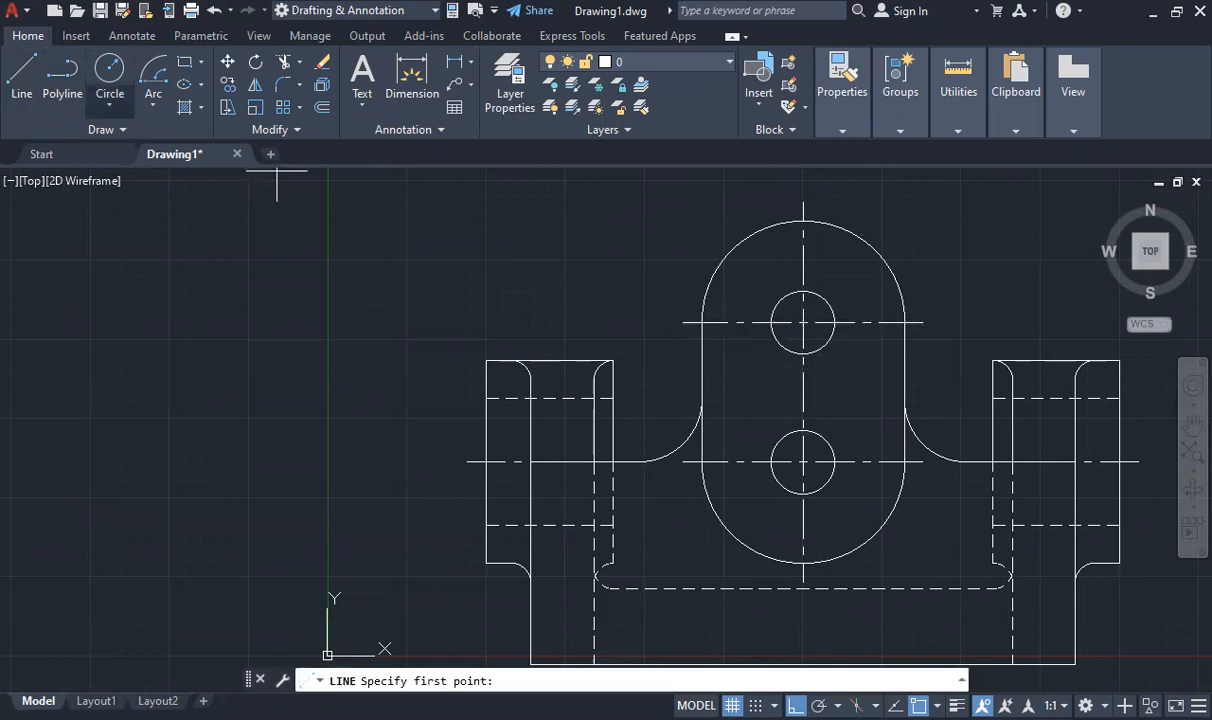
left_click(842, 323)
key("Escape")
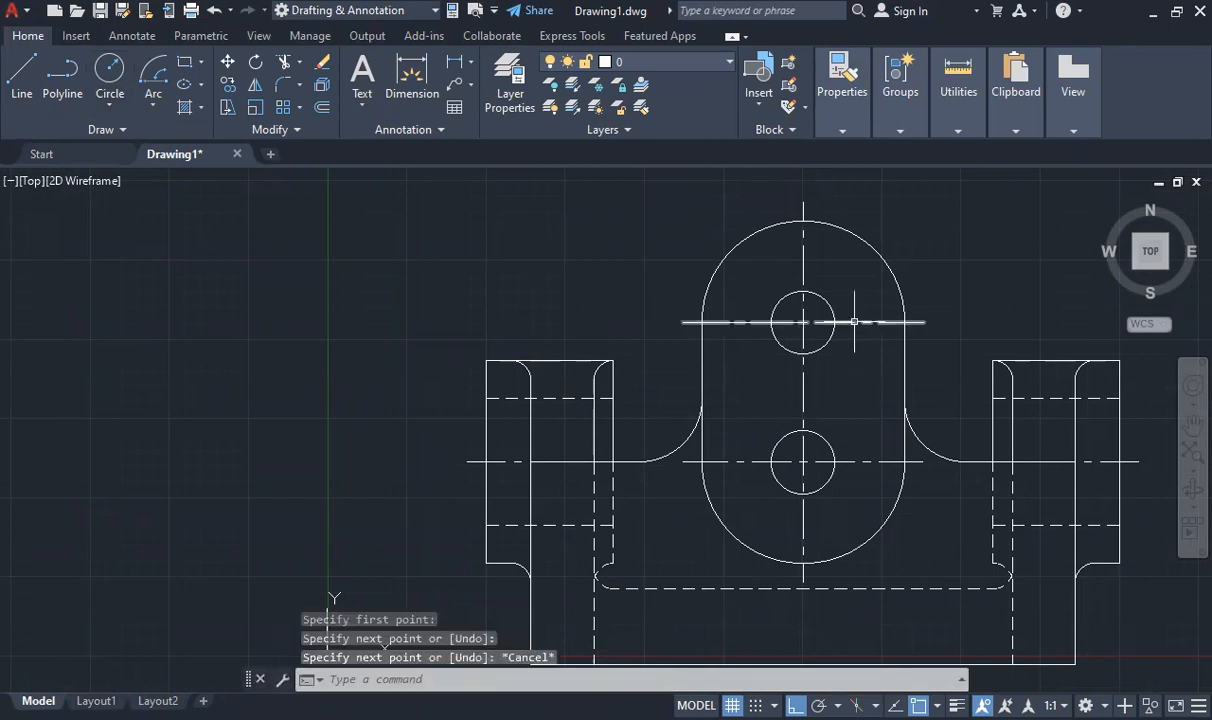
scroll(852, 324, "up", 5)
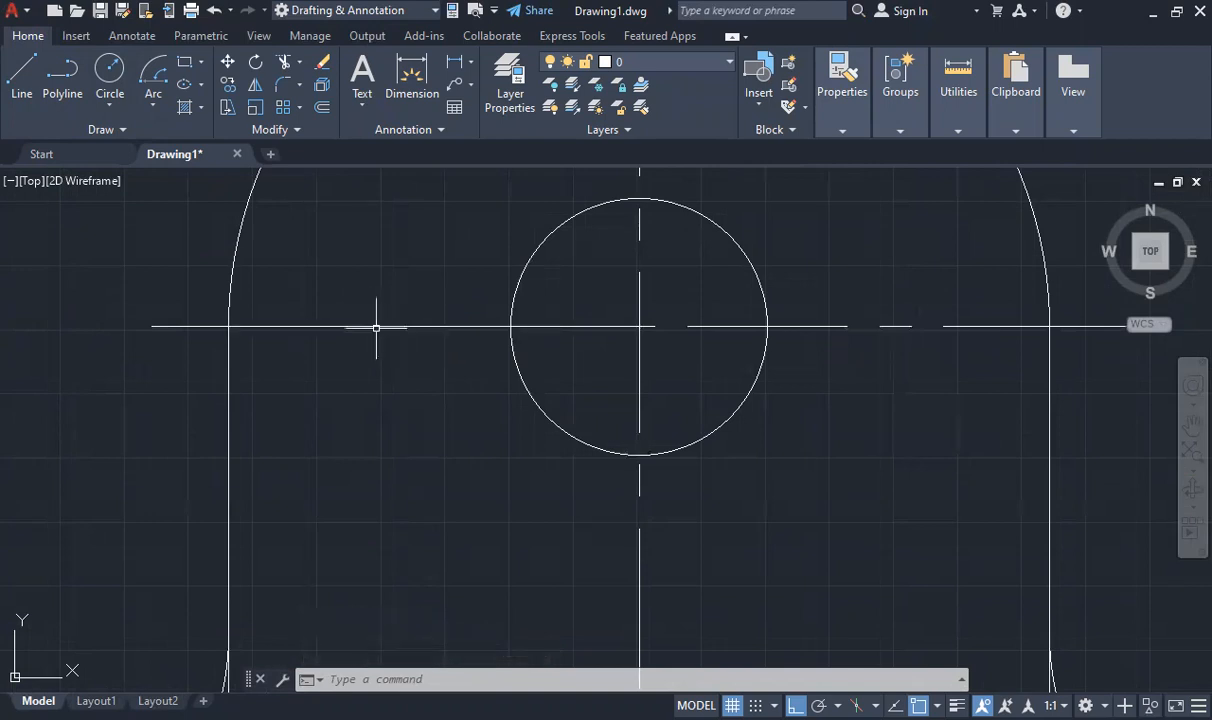
left_click(434, 326)
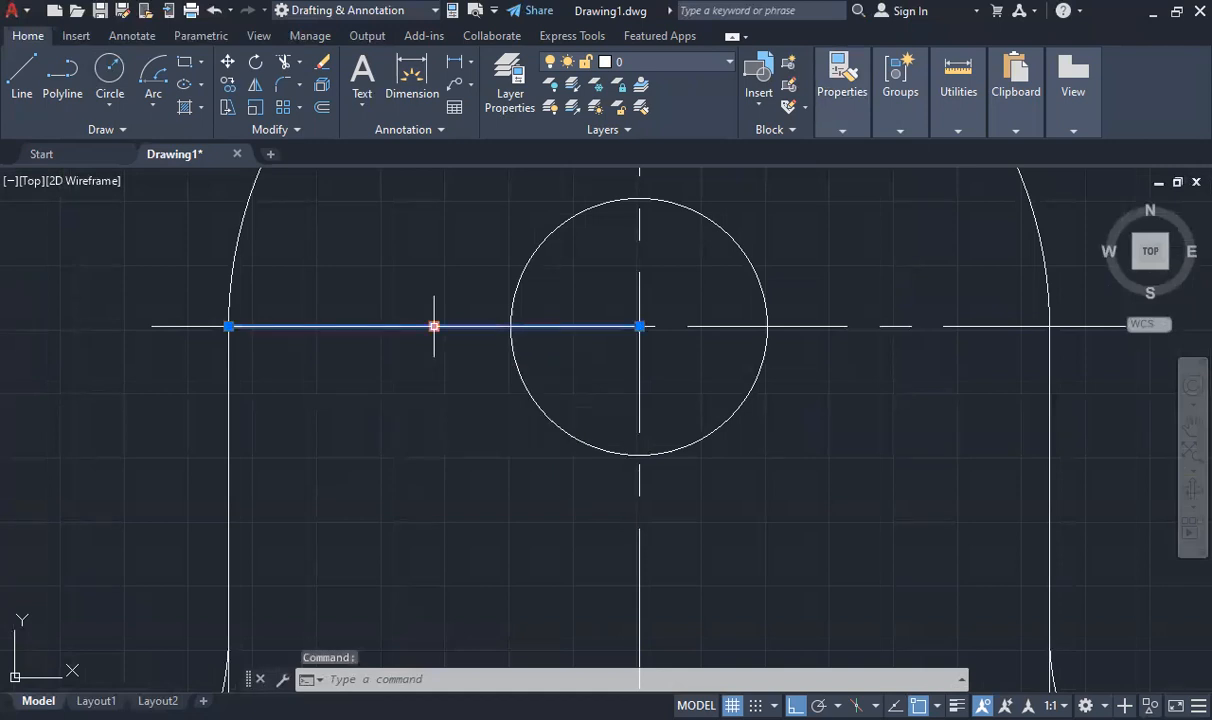
key("Delete")
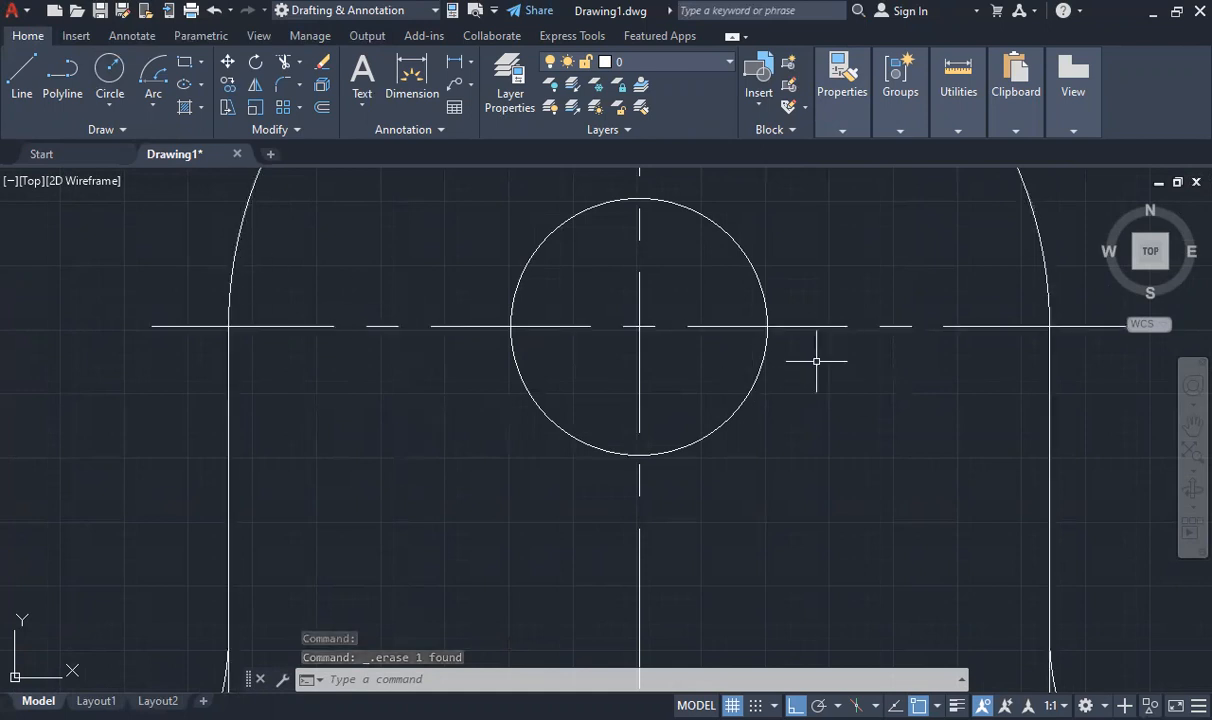
- Draw a vertical line down past the base, offset 12 units left of the vertical center line, and erase the horizontal guide segment
scroll(479, 365, "down", 5)
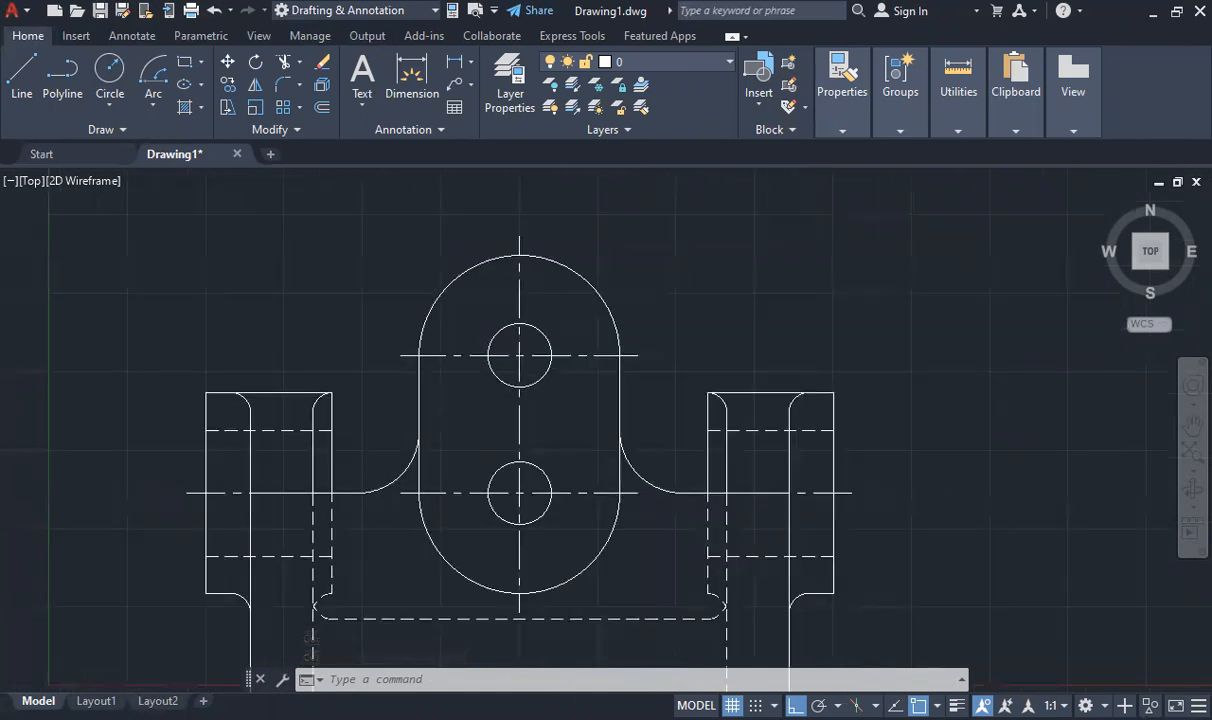
scroll(427, 482, "down", 1)
scroll(441, 500, "up", 1)
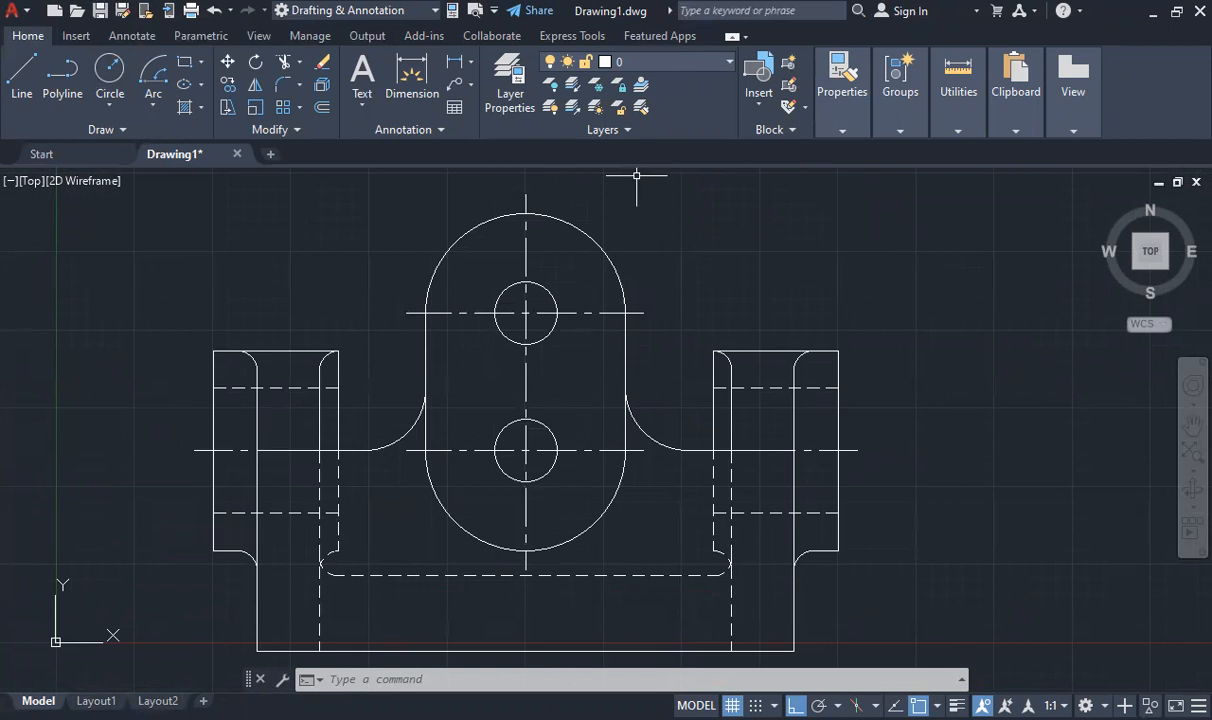
scroll(634, 182, "down", 4)
scroll(635, 194, "up", 2)
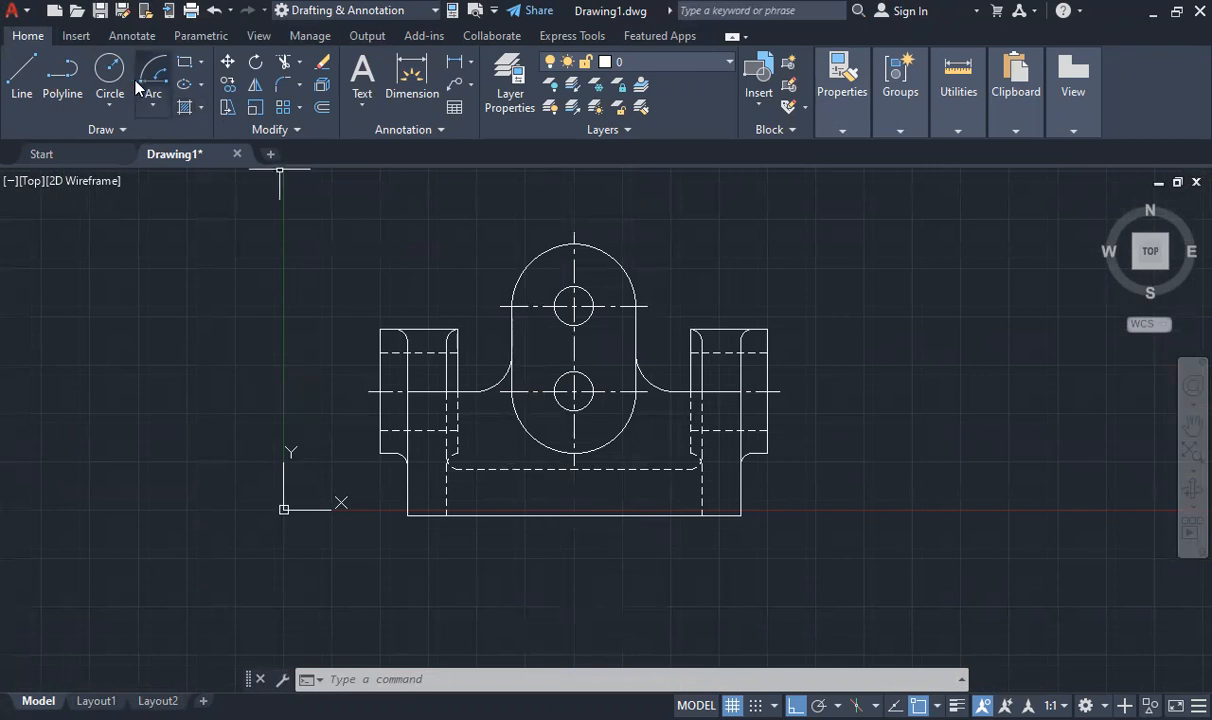
left_click(22, 78)
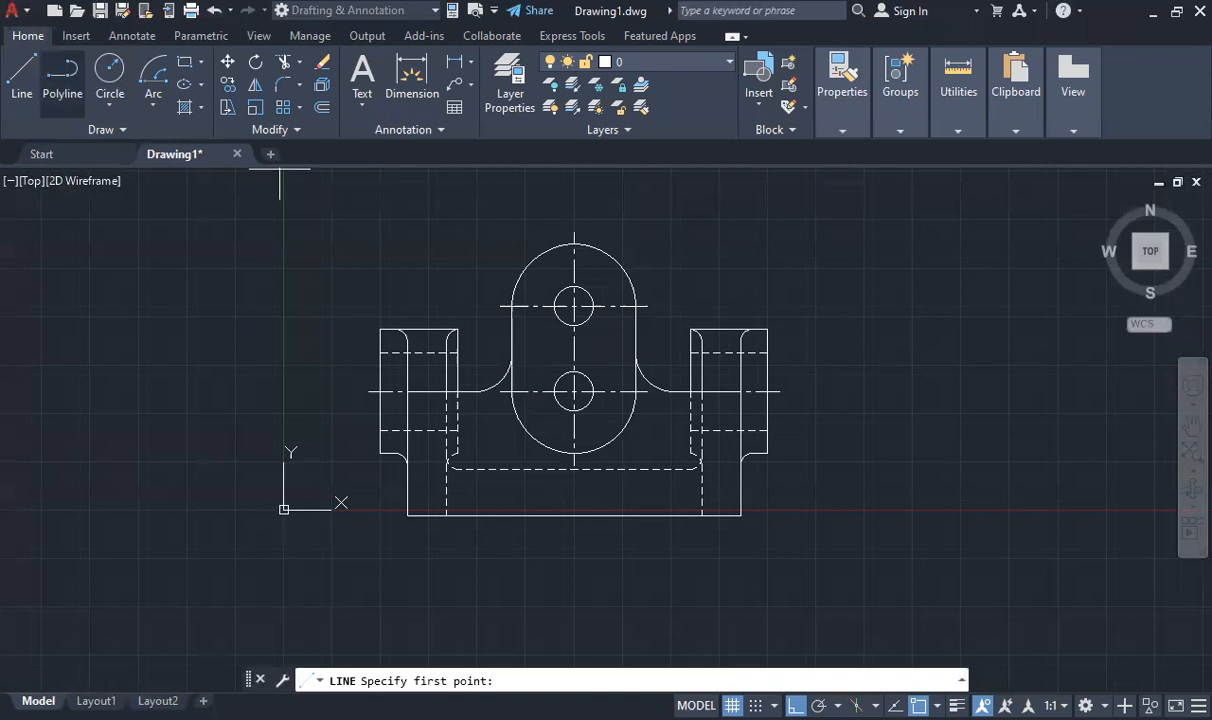
left_click(574, 440)
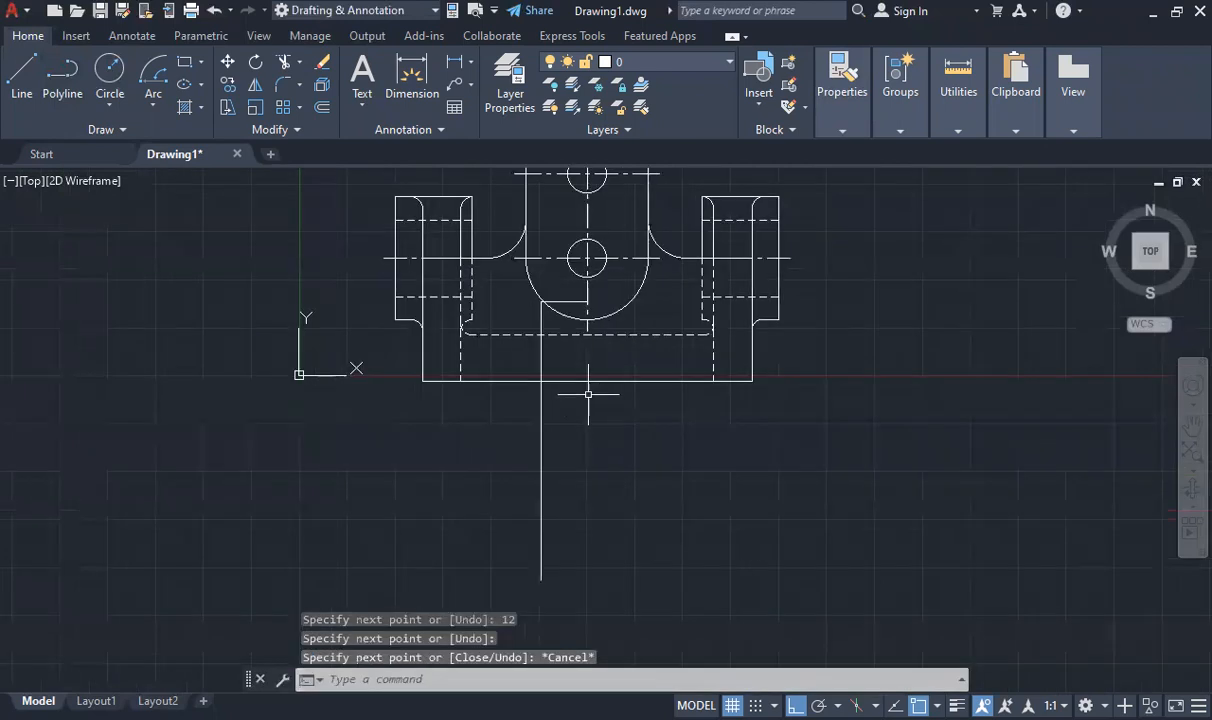
left_click(564, 301)
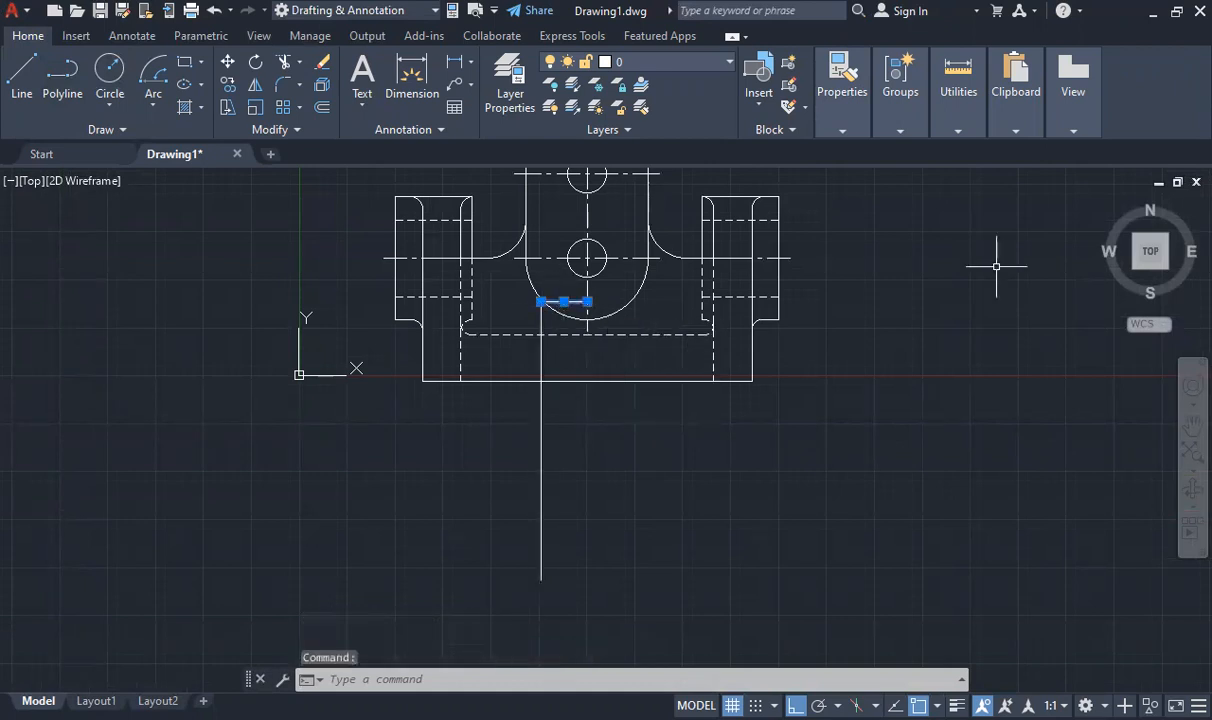
key("Delete")
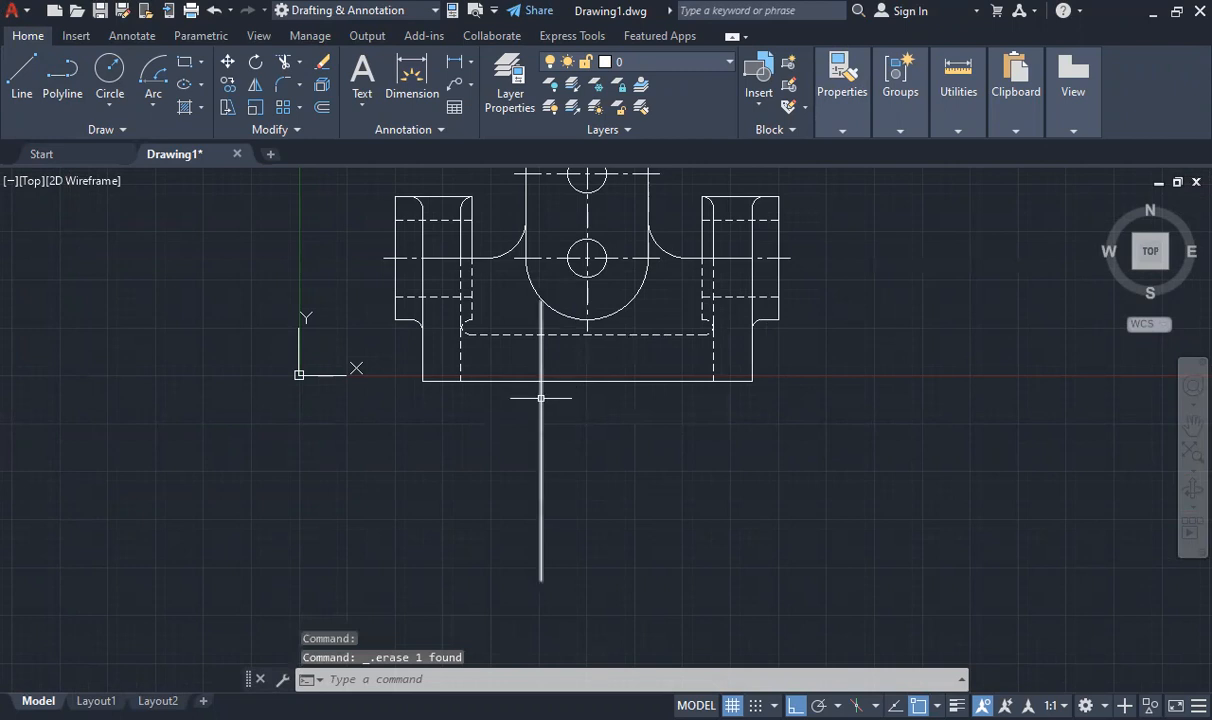
- Stretch the upper end of the offset vertical line down to the base's bottom edge
left_click(541, 309)
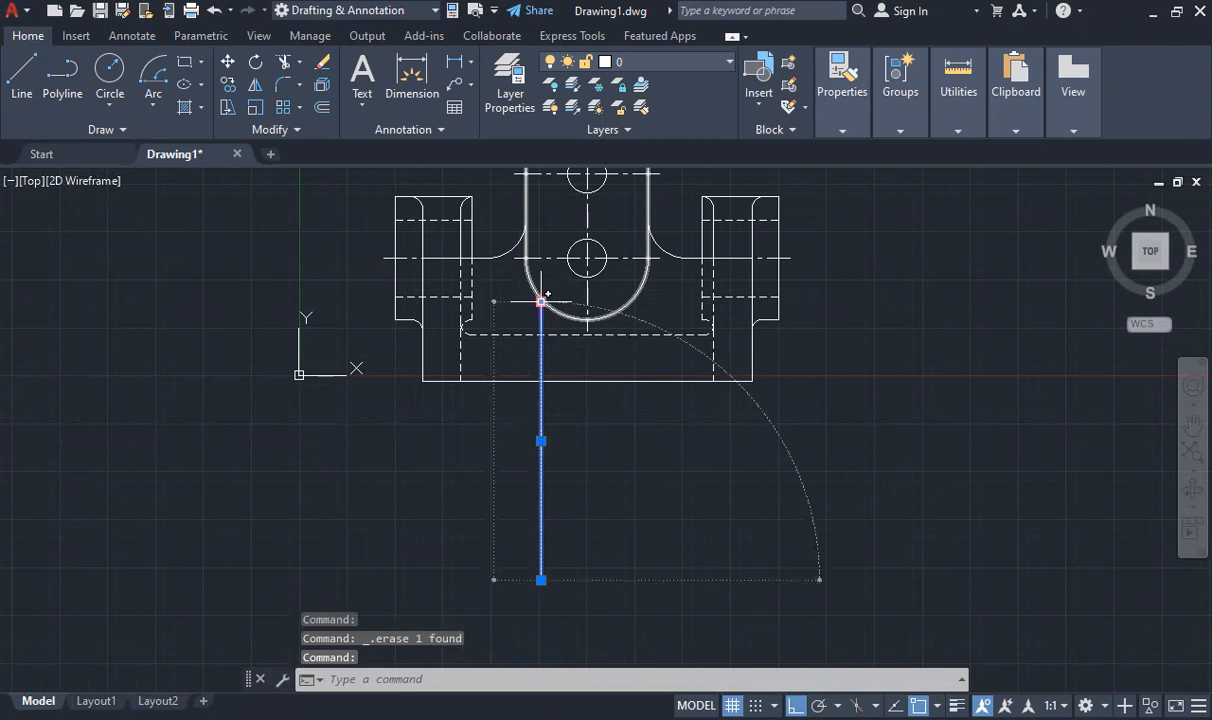
left_click(541, 301)
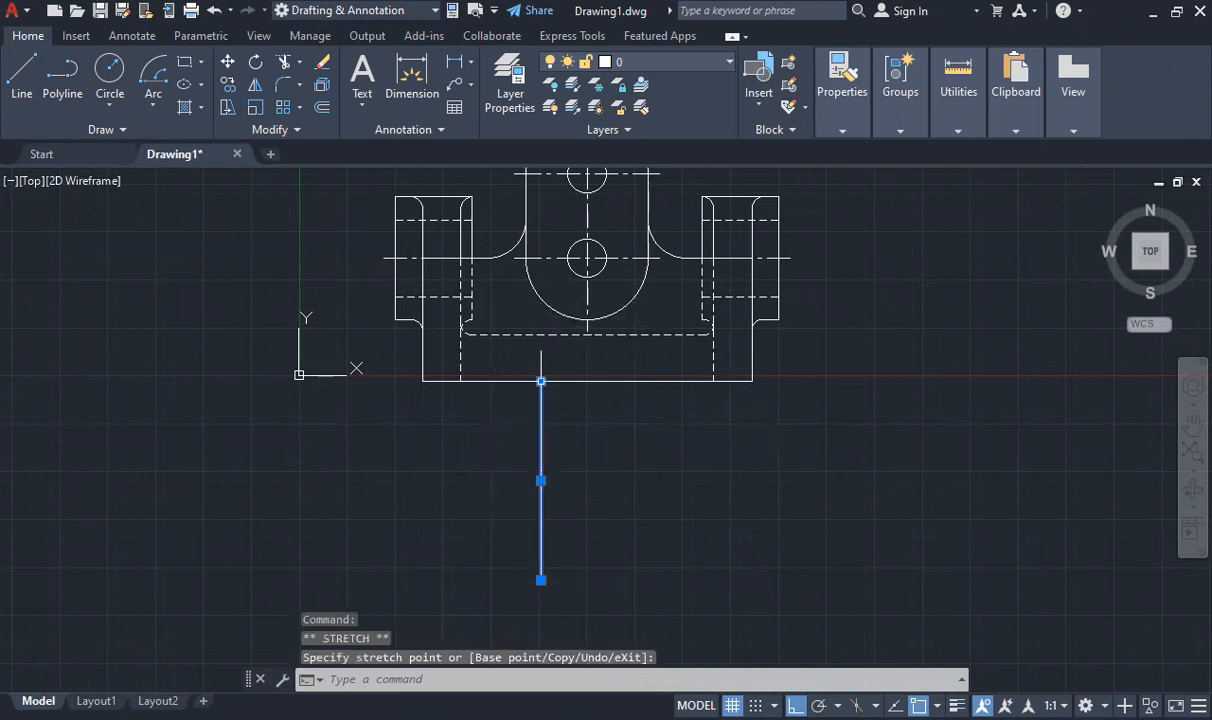
left_click(571, 458)
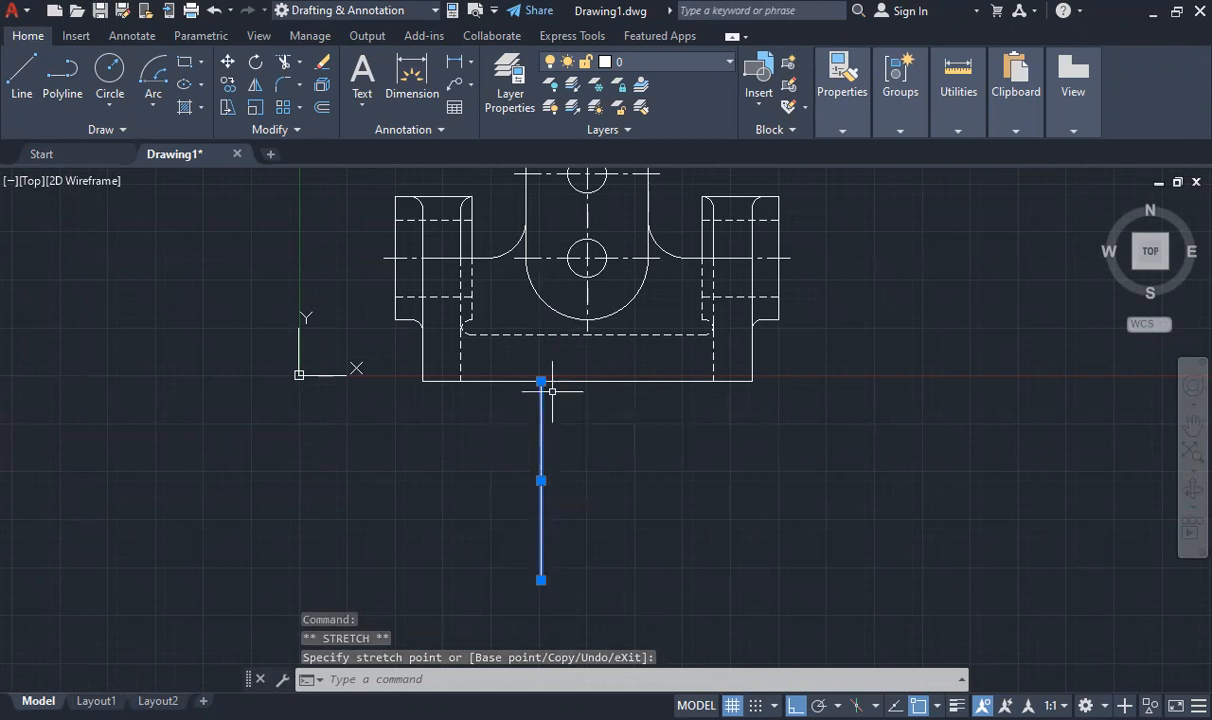
key("Escape")
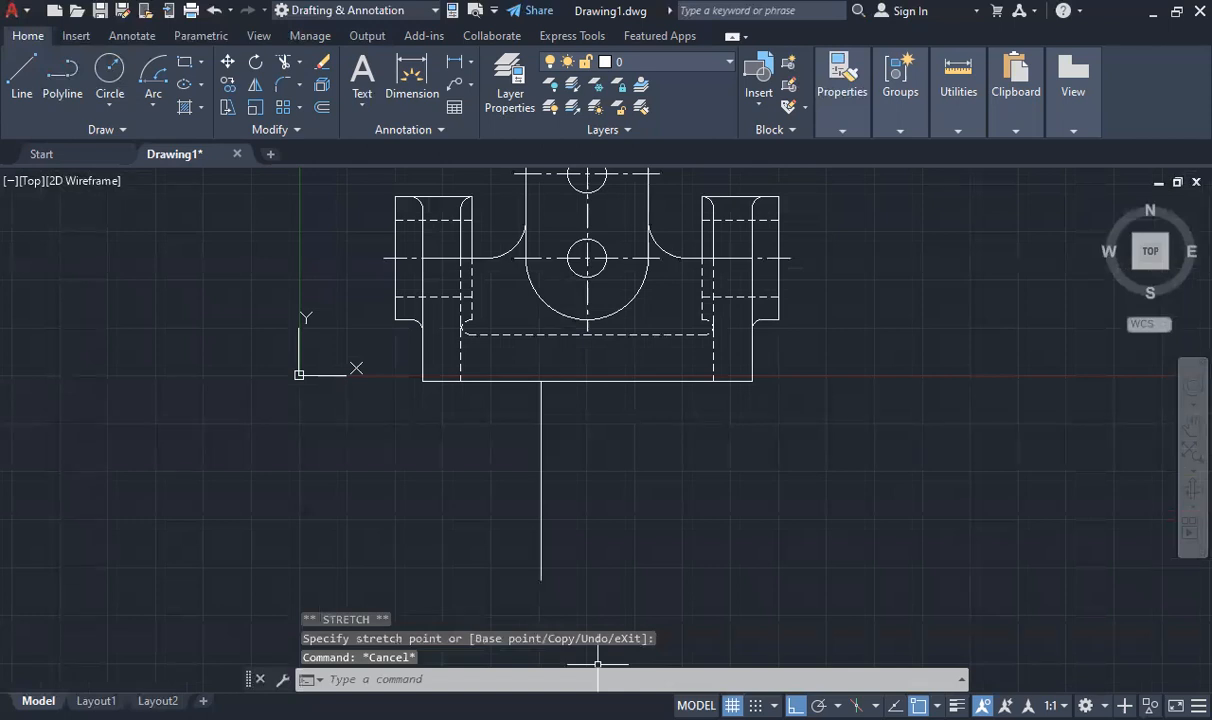
- Consult the handout PDF in the browser and stretch the vertical line's lower end to a line length of 33 units
key("alt+Tab")
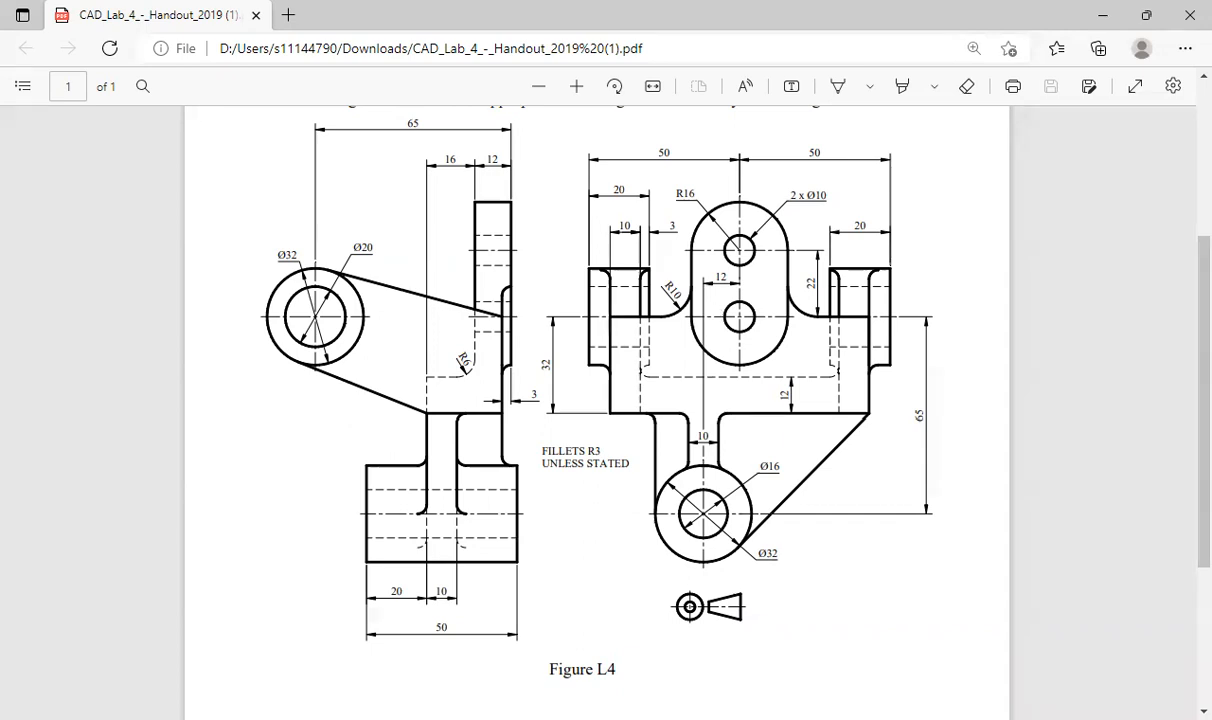
key("alt+Tab")
left_click(541, 463)
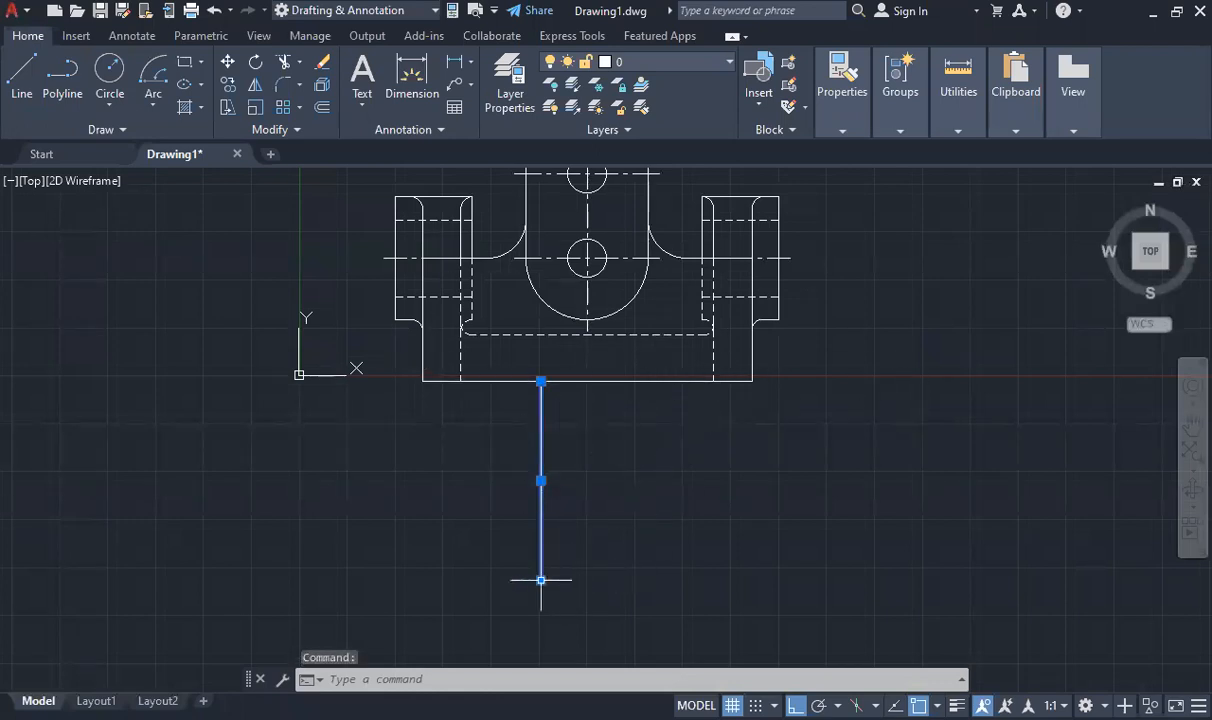
mouse_move(541, 580)
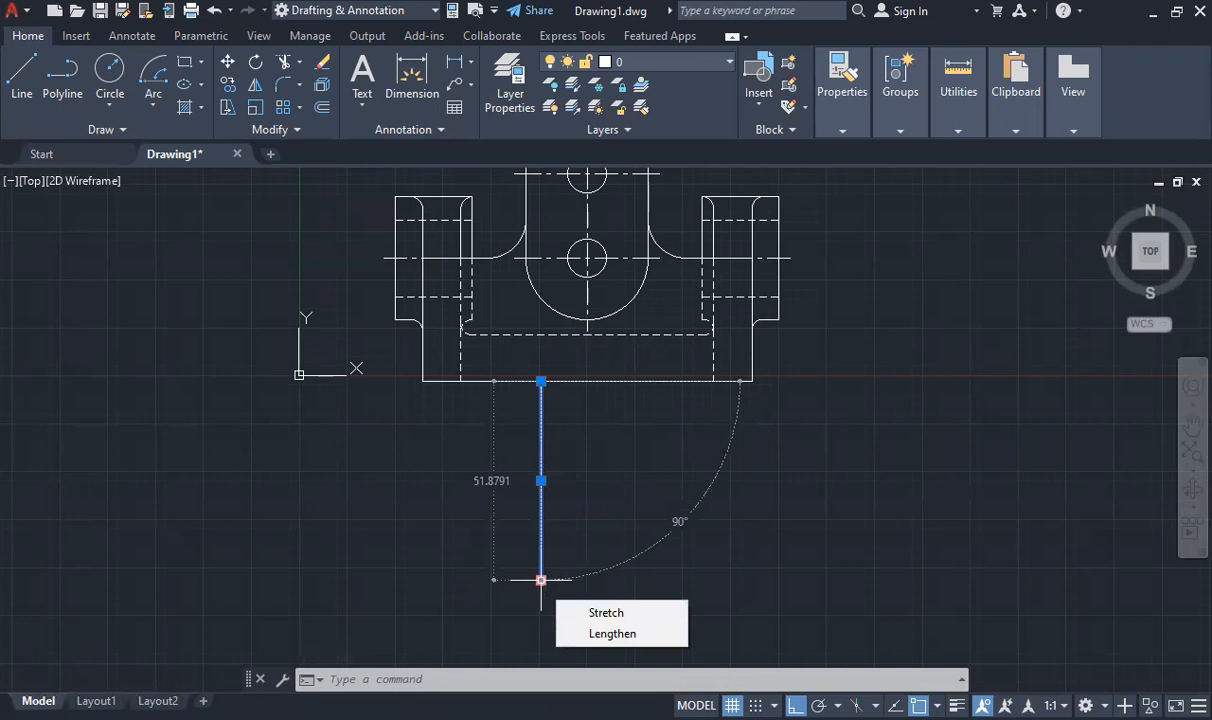
left_click(541, 580)
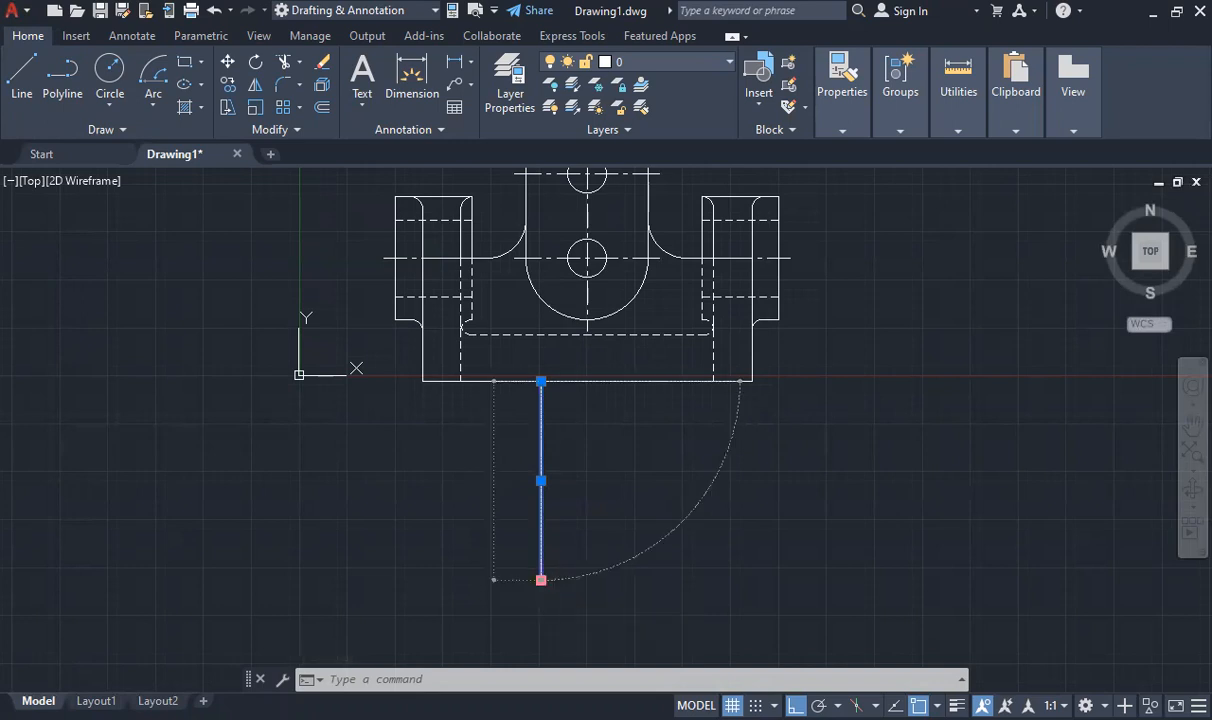
left_click(541, 580)
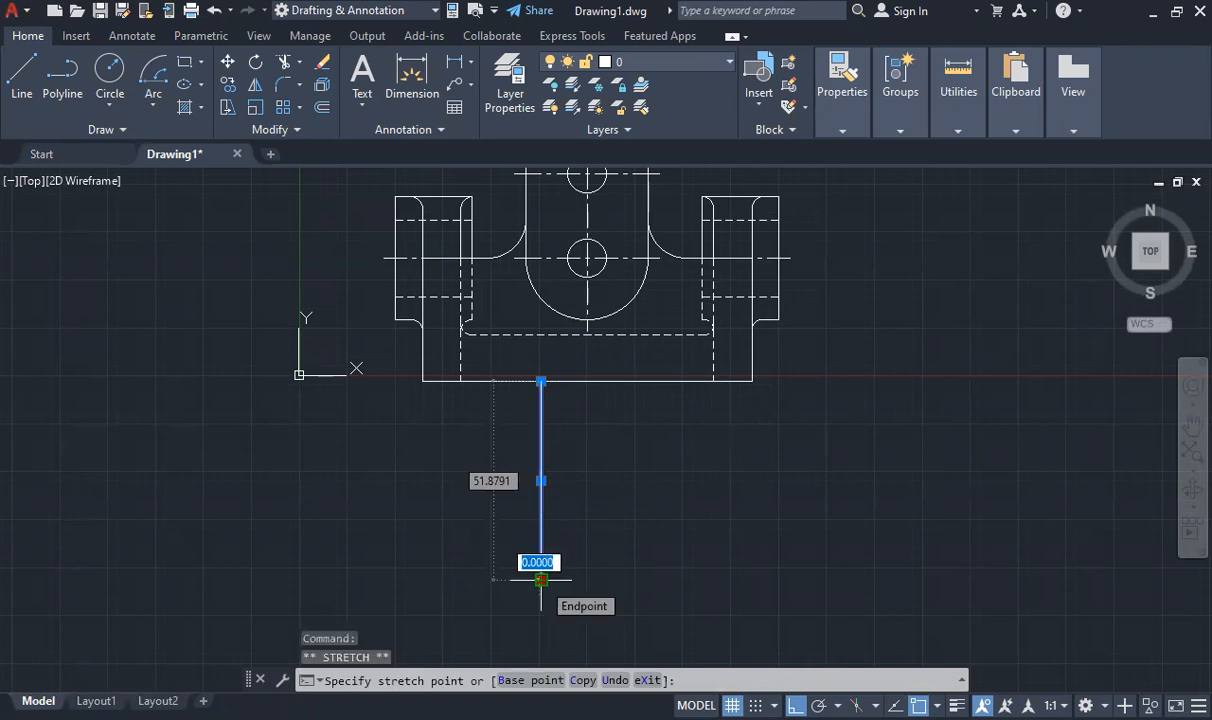
key("Tab")
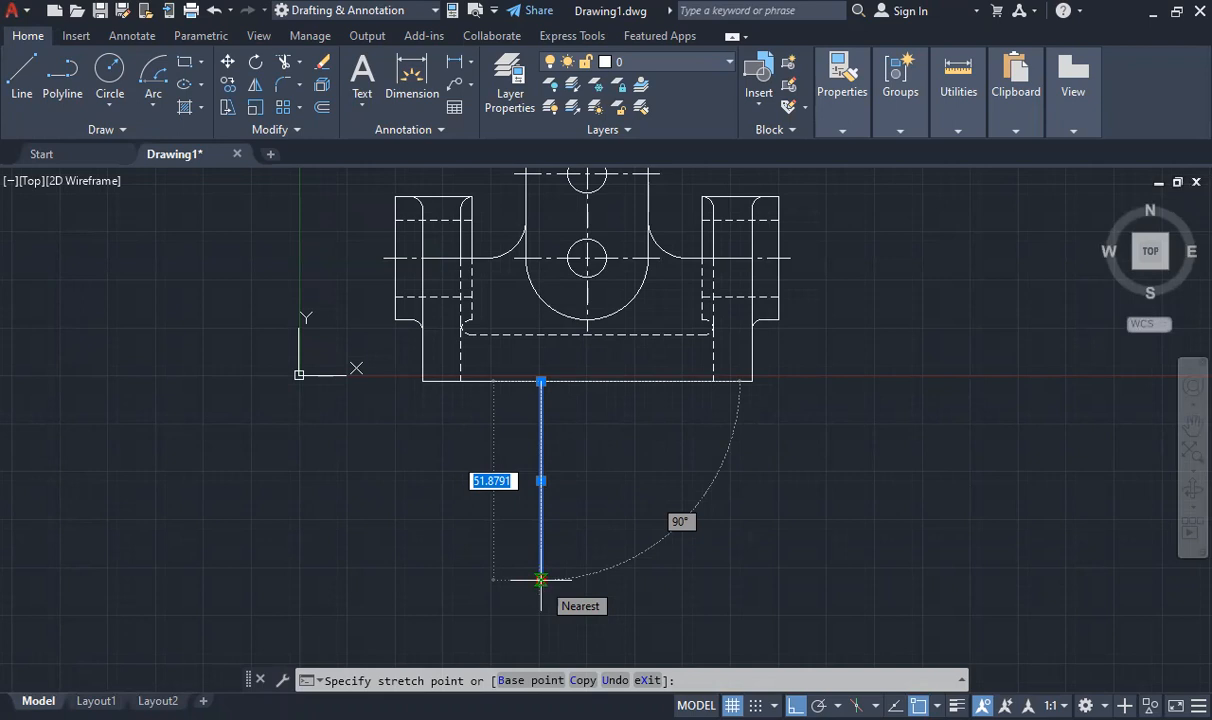
type("33")
key("Return")
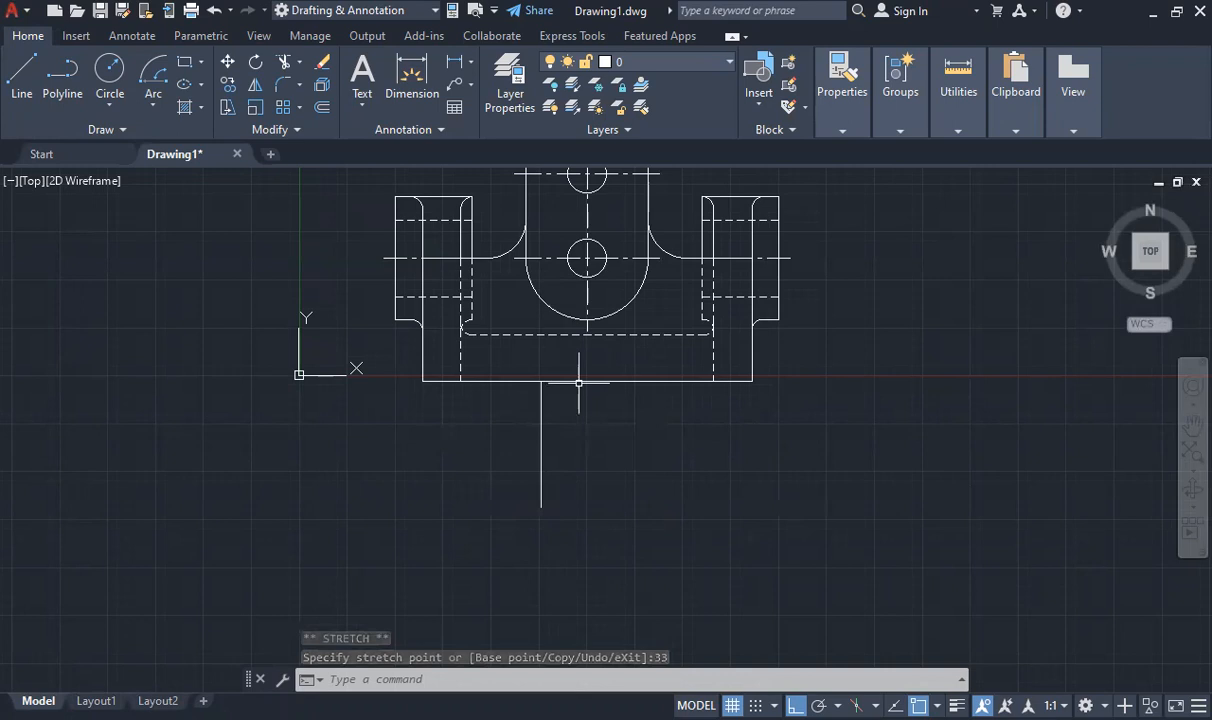
key("Escape")
- Try stretching the vertical line's upper end to a length of 40 units, and return it to the base's bottom edge
left_click(540, 396)
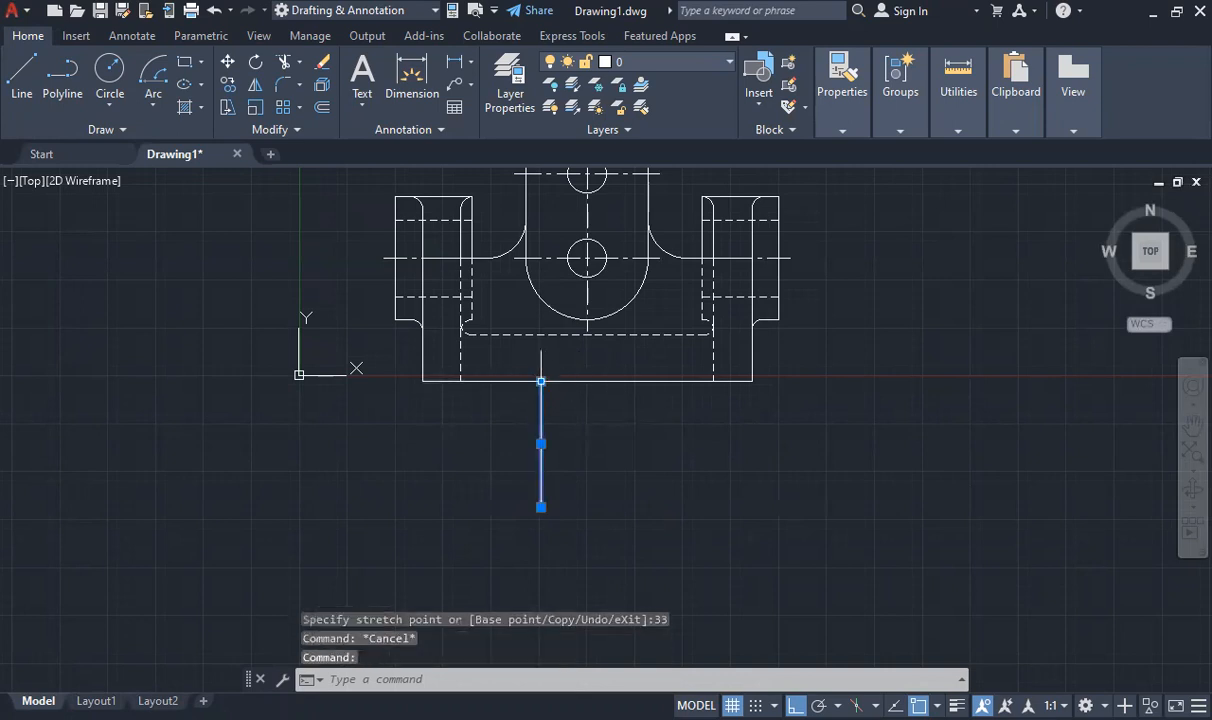
mouse_move(541, 381)
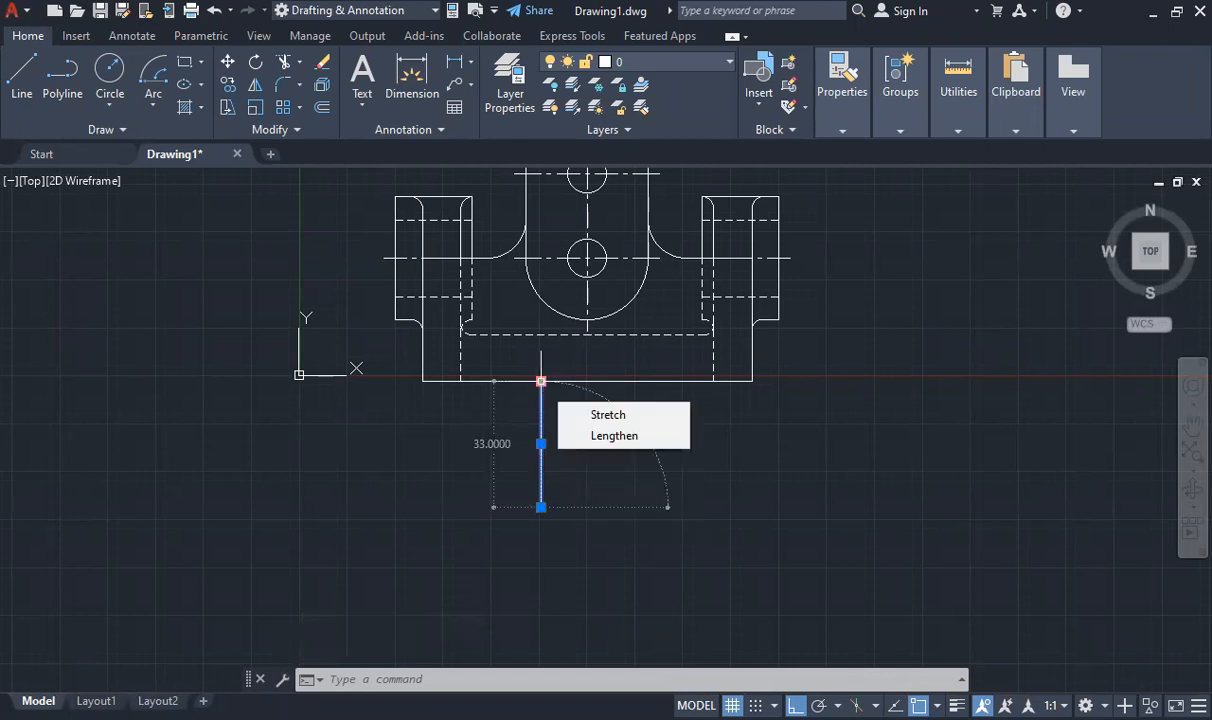
left_click(541, 381)
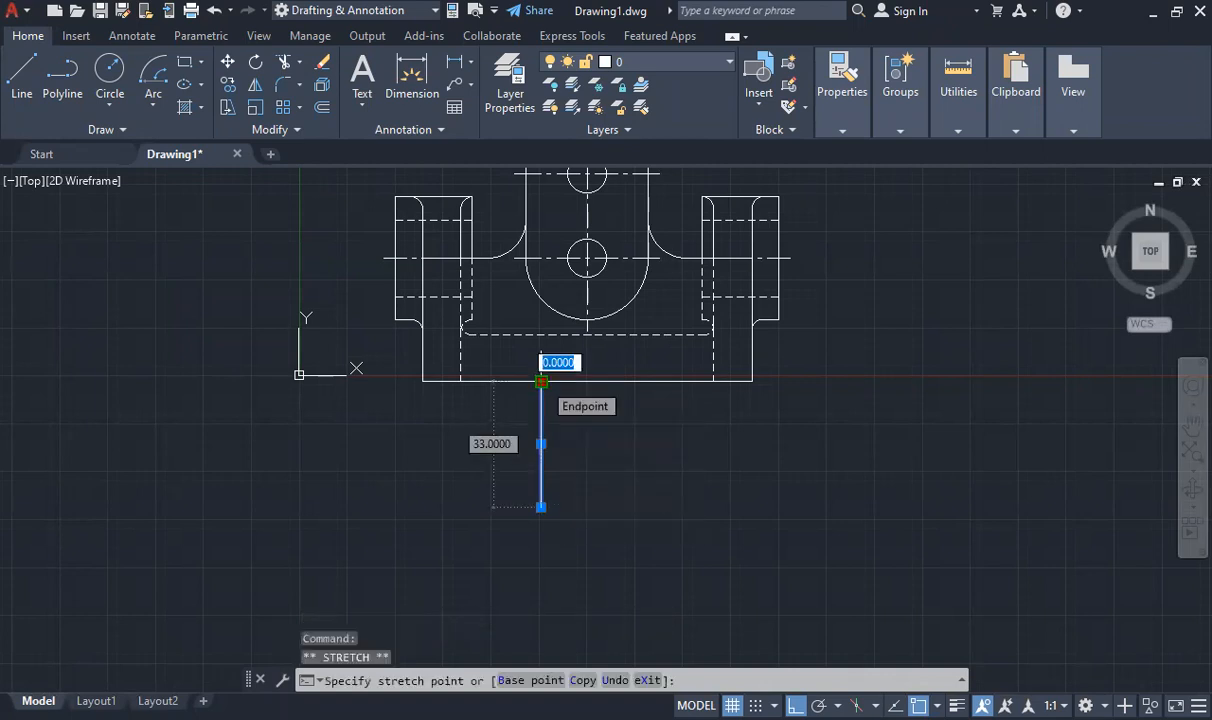
key("Tab")
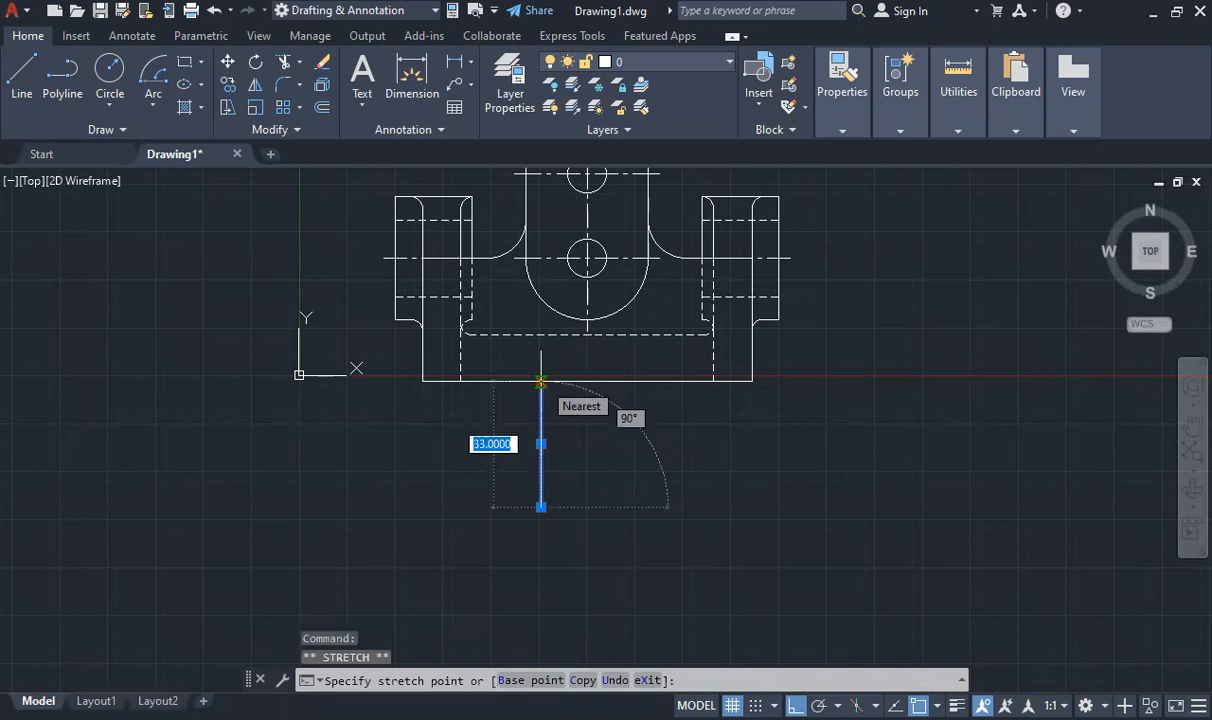
type("40")
key("Return")
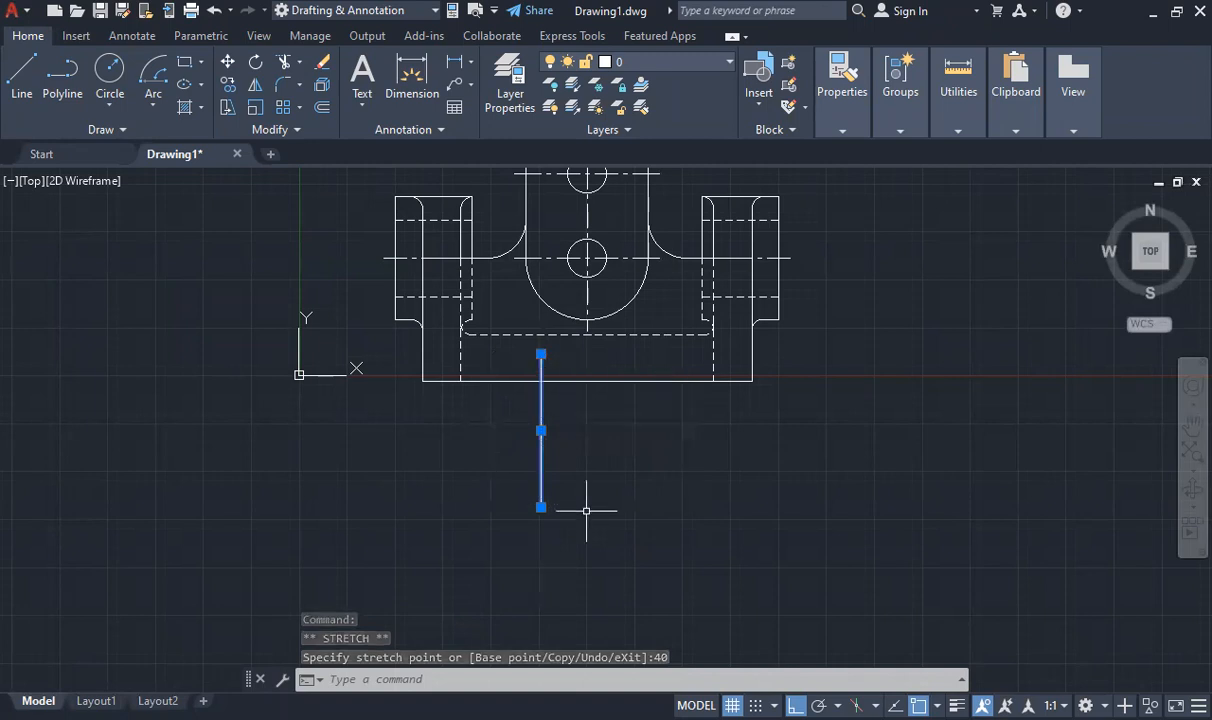
left_click(541, 354)
left_click(541, 380)
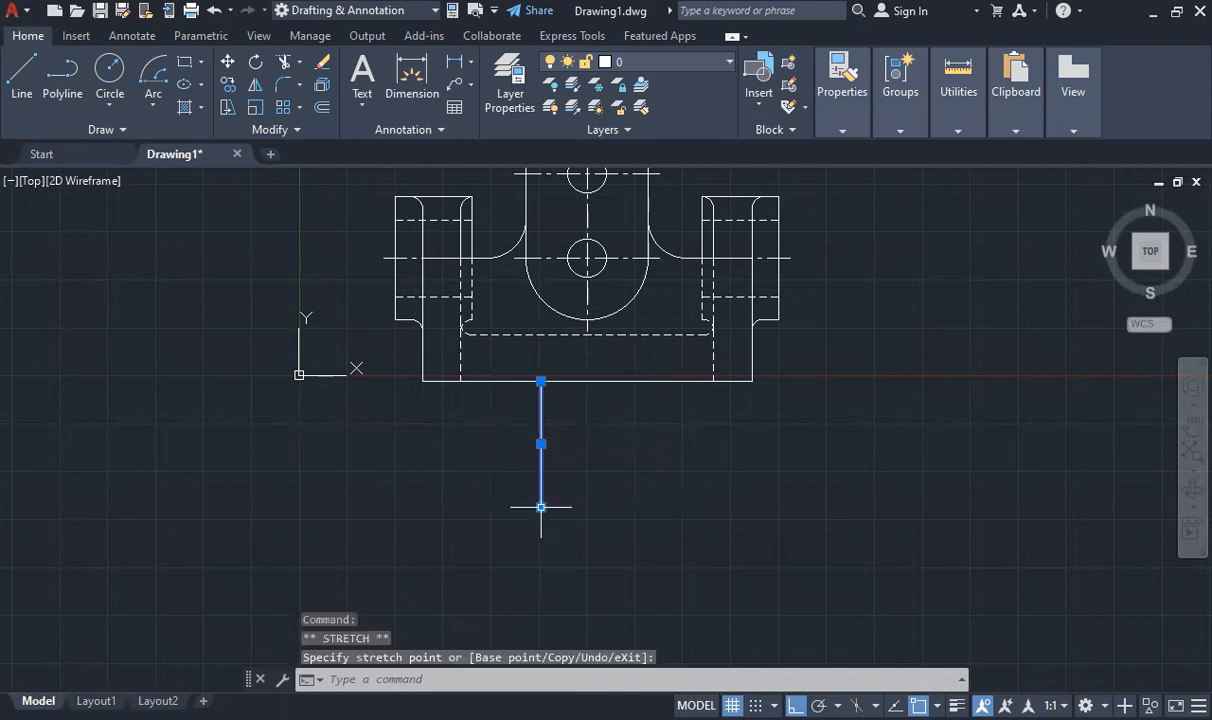
key("Escape")
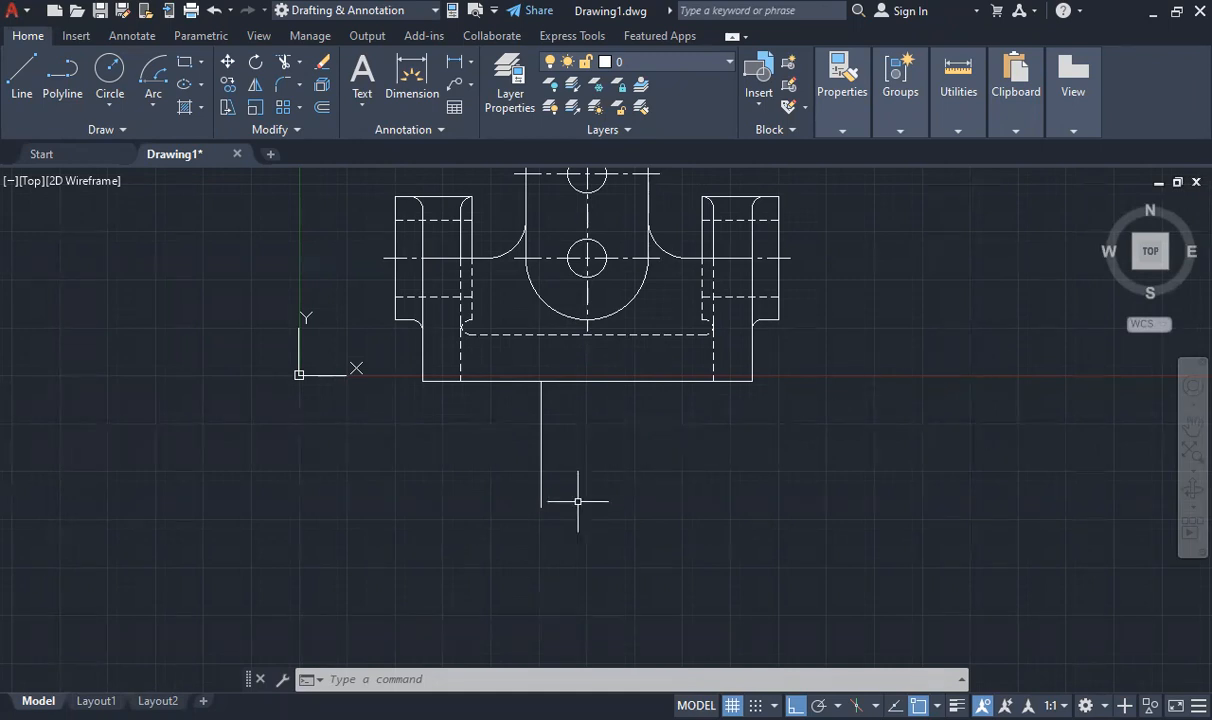
- Draw a circle of radius 8 centered on the lower end of the vertical line
left_click(110, 72)
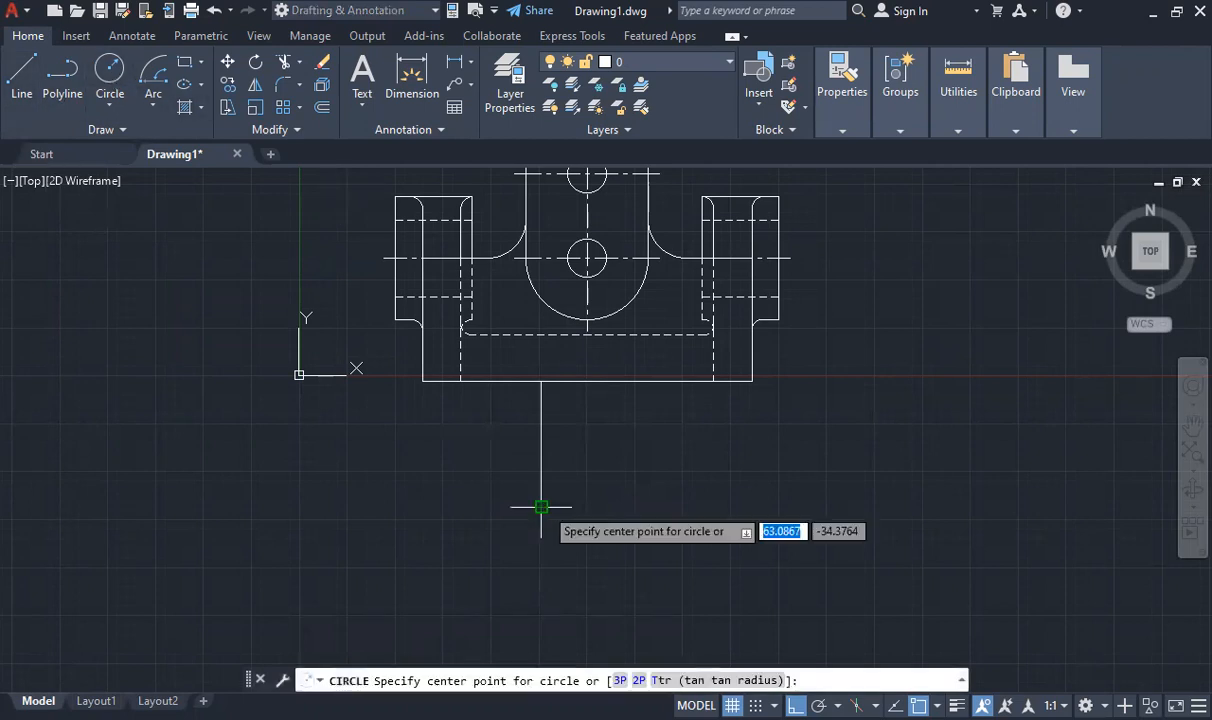
left_click(114, 97)
left_click(137, 143)
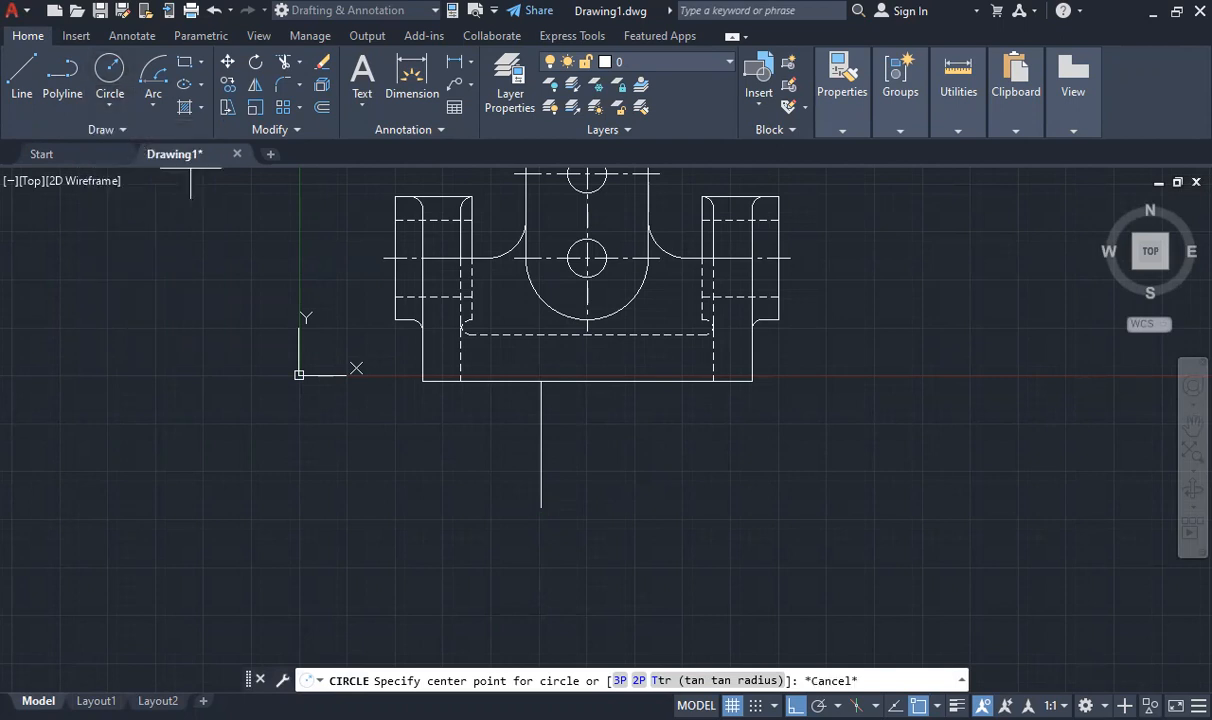
left_click(541, 507)
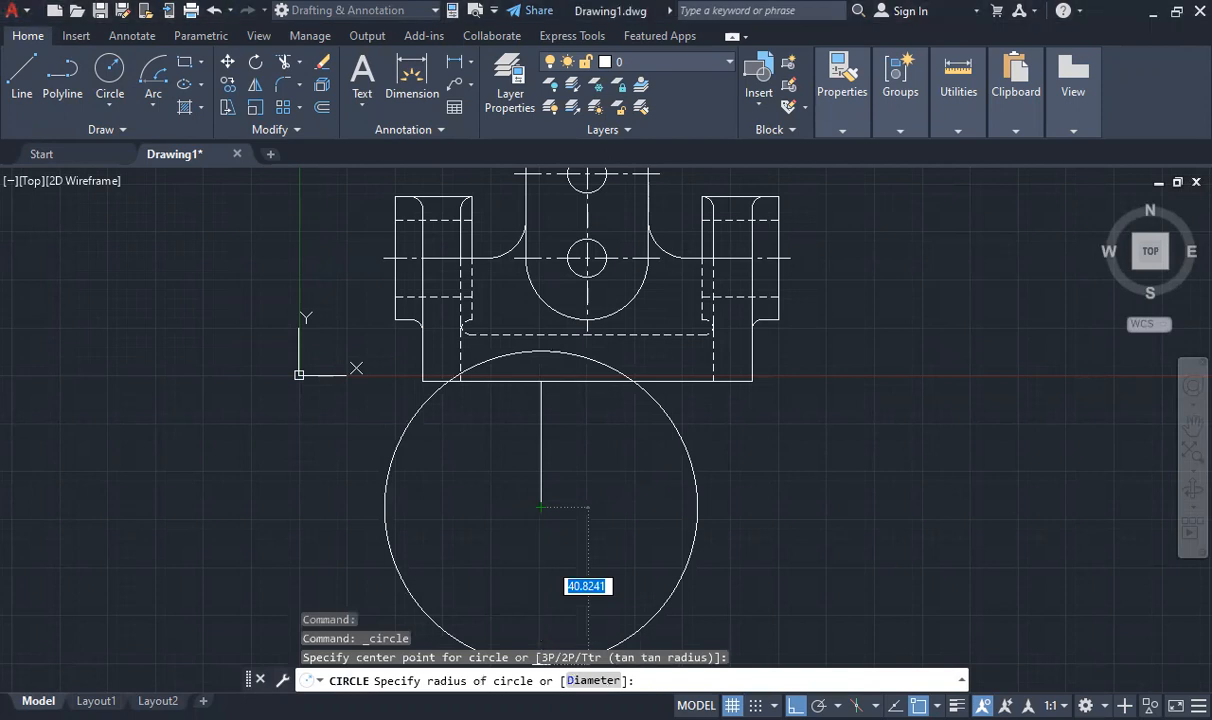
type("8")
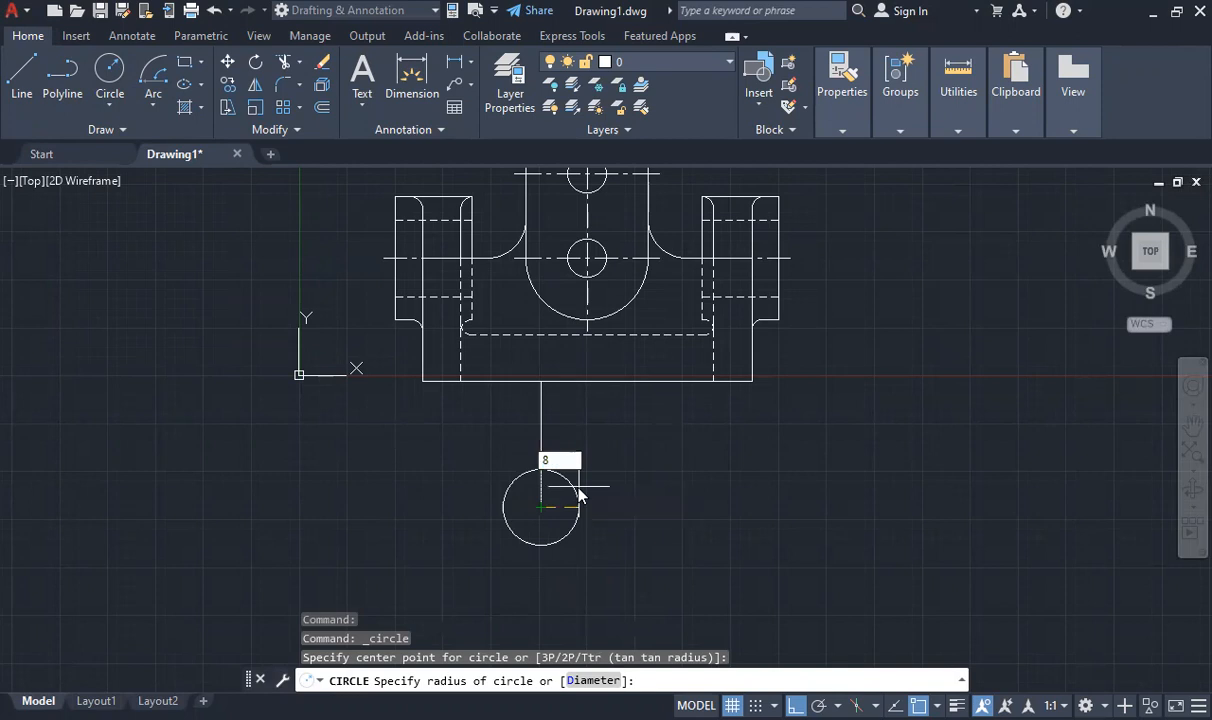
key("Return")
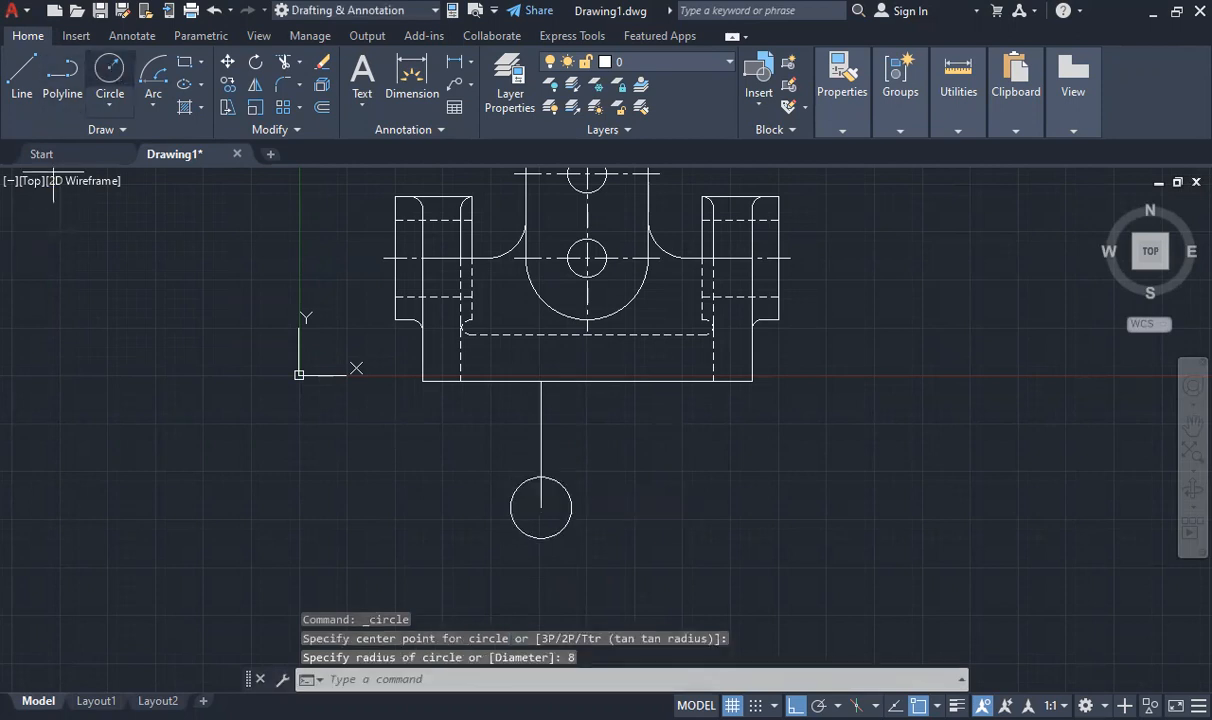
- Draw a concentric circle of radius 16 around the radius 8 circle
key("Return")
left_click(541, 507)
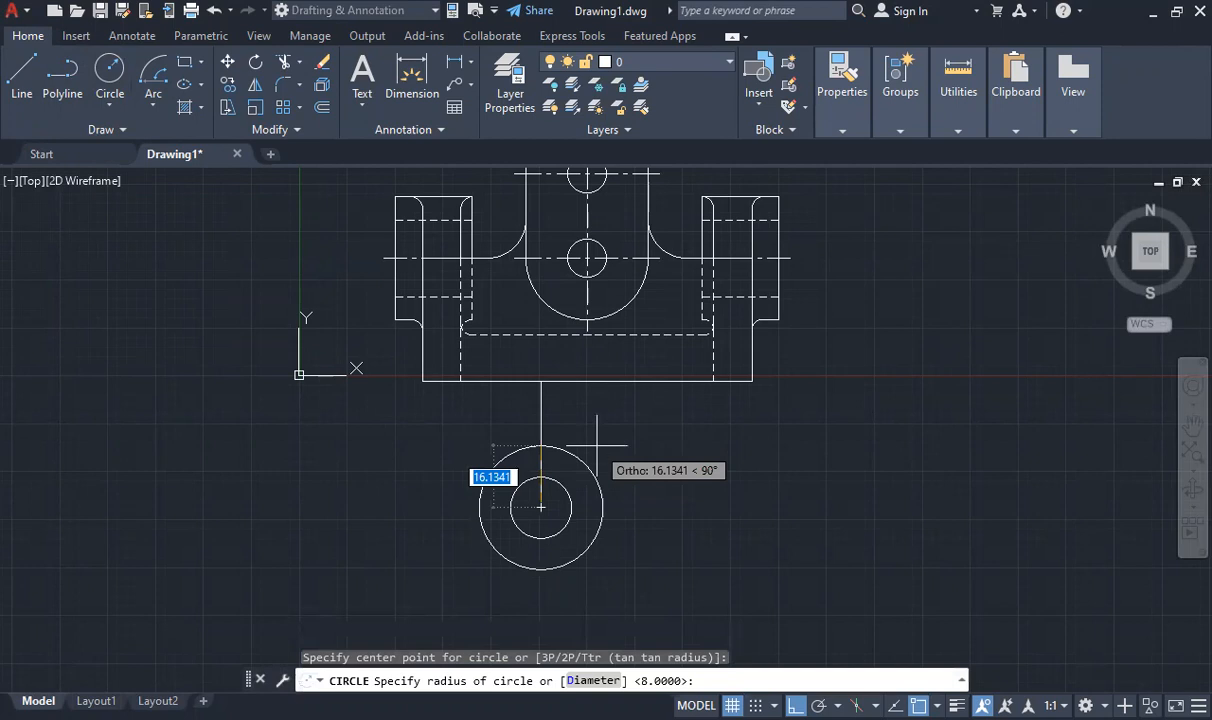
type("16")
key("Return")
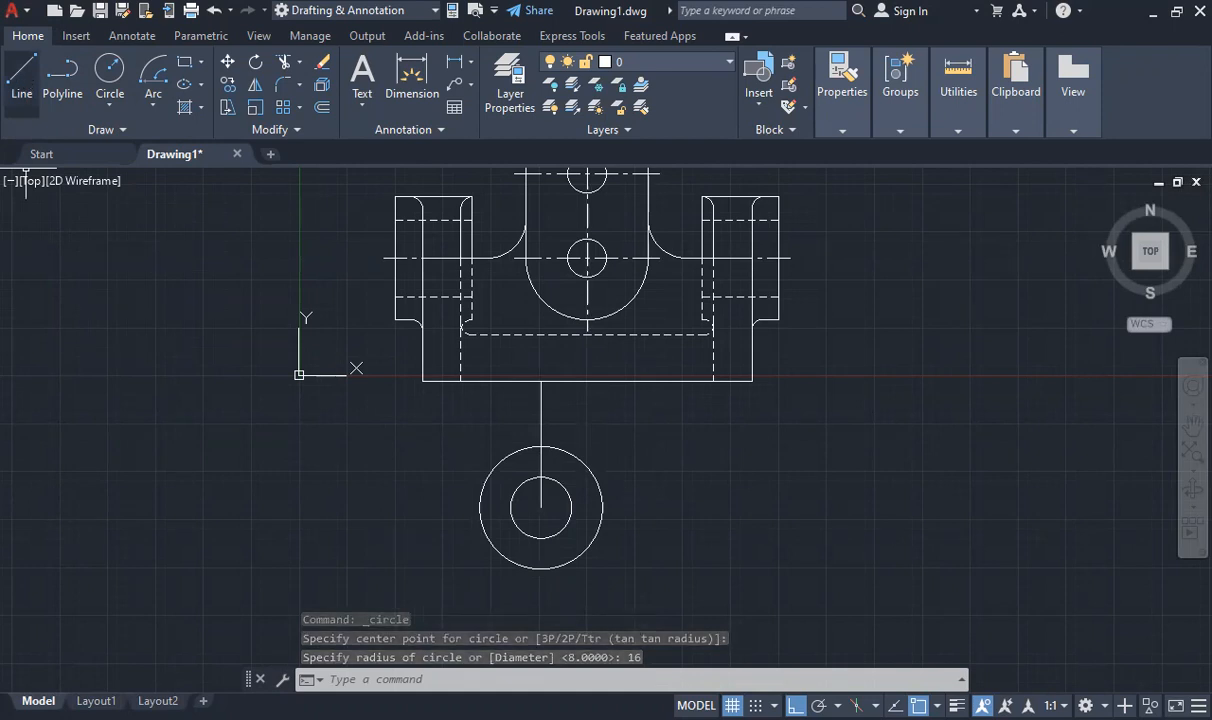
- Draw a 5-unit guide segment left along the base from the vertical line's top, and a vertical line from its end down past the outer circle's edge
left_click(22, 75)
scroll(540, 381, "up", 4)
left_click(541, 380)
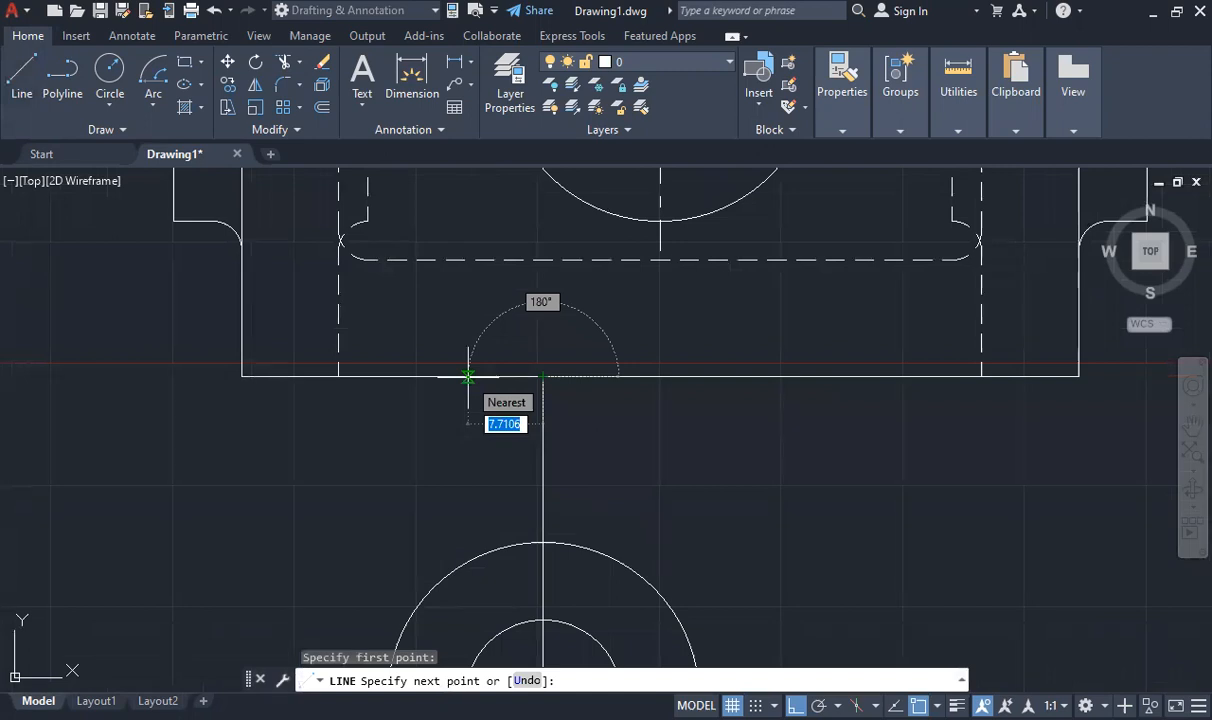
type("5")
key("Return")
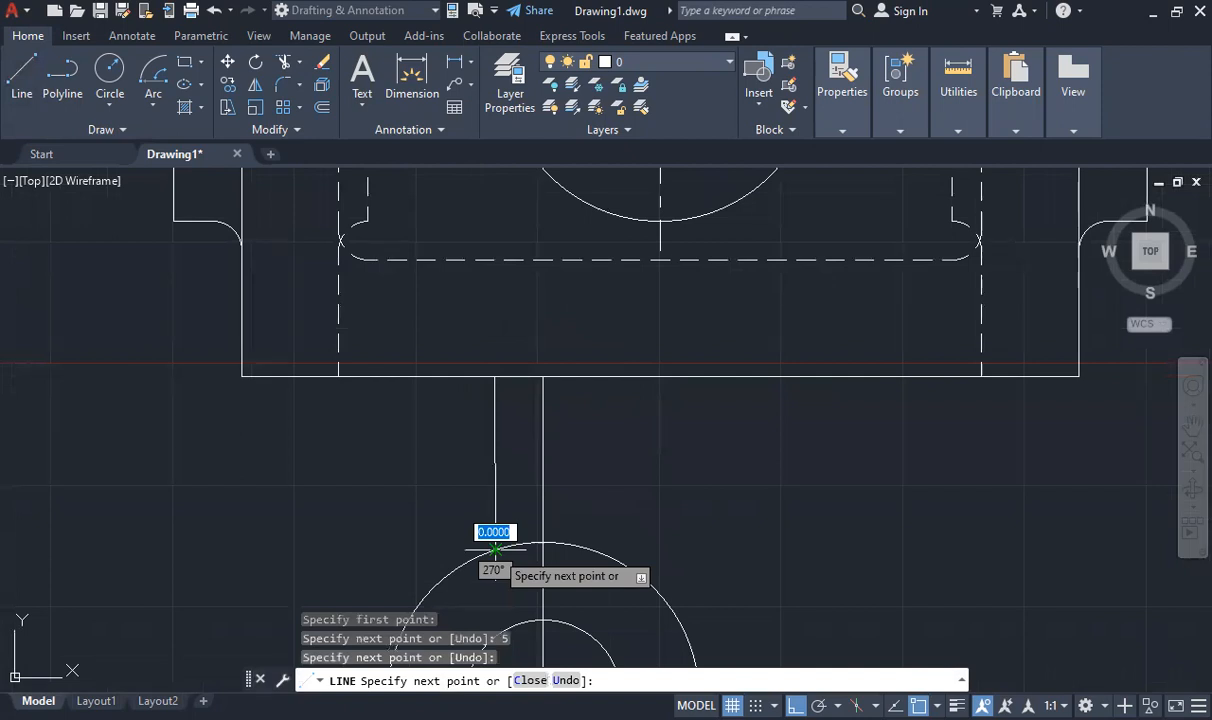
key("Escape")
left_click(494, 495)
key("Delete")
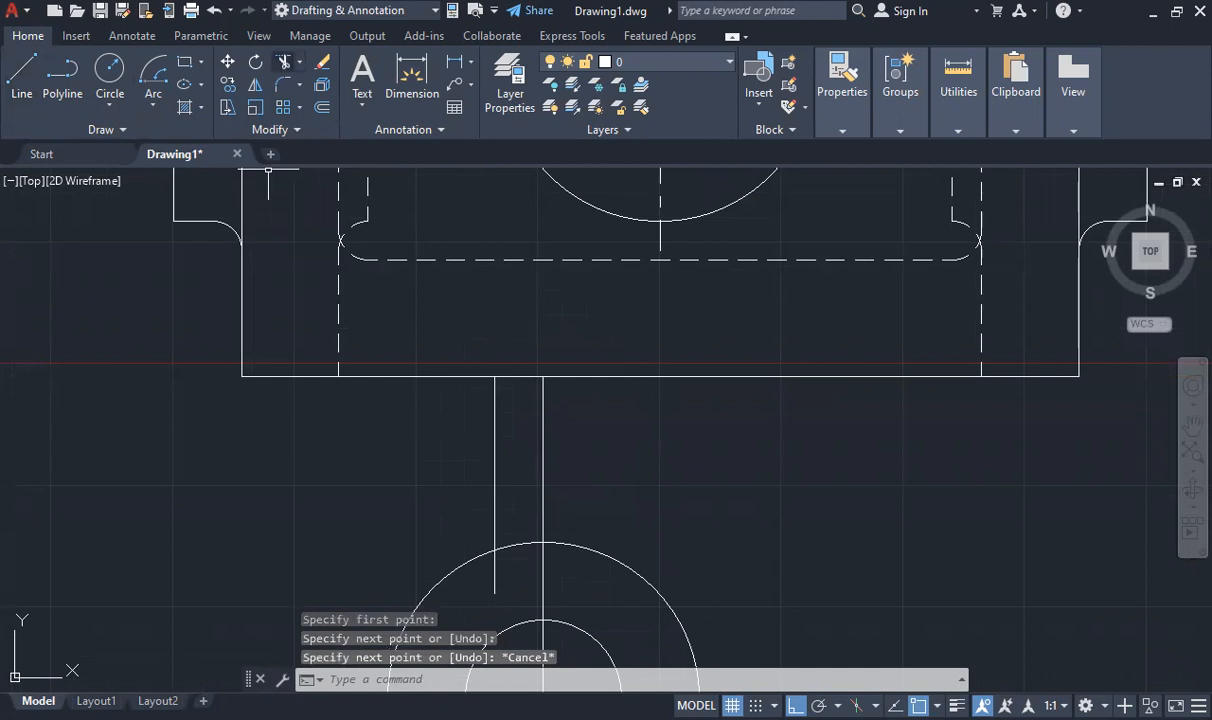
- Trim the new vertical line at the outer circle and erase the 5-unit guide segment on the base's bottom edge
left_click(284, 62)
scroll(530, 495, "down", 1)
scroll(531, 491, "up", 1)
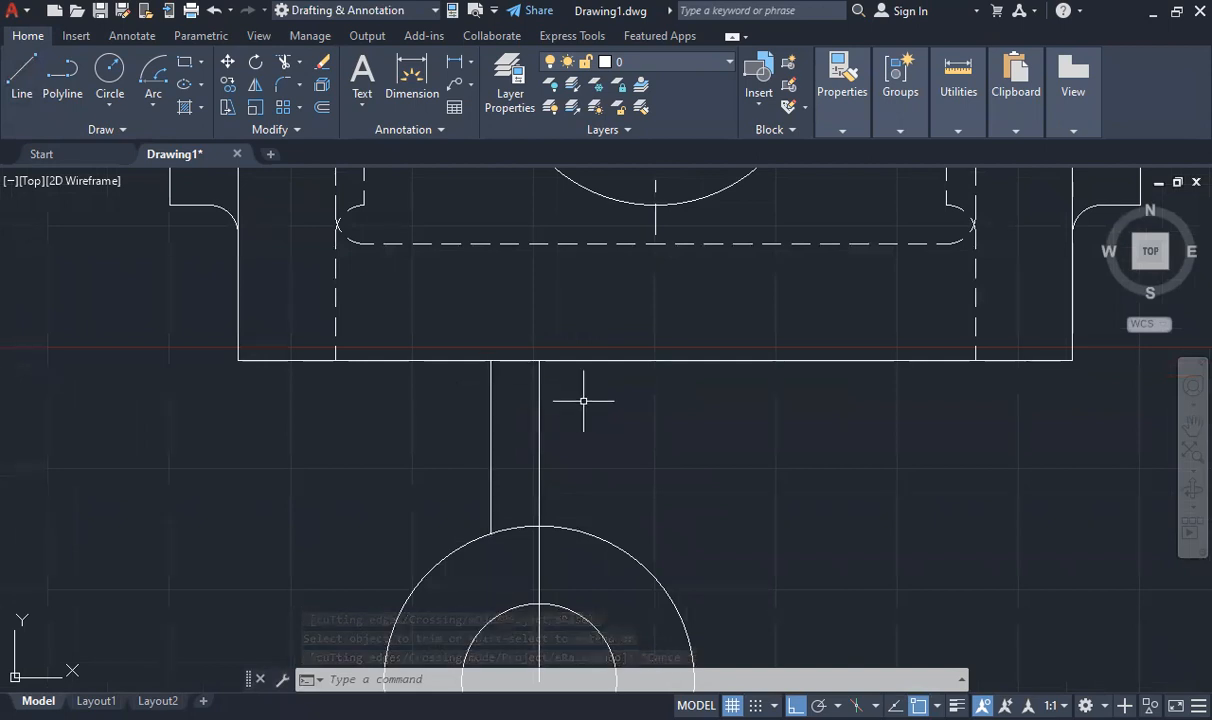
left_click(509, 359)
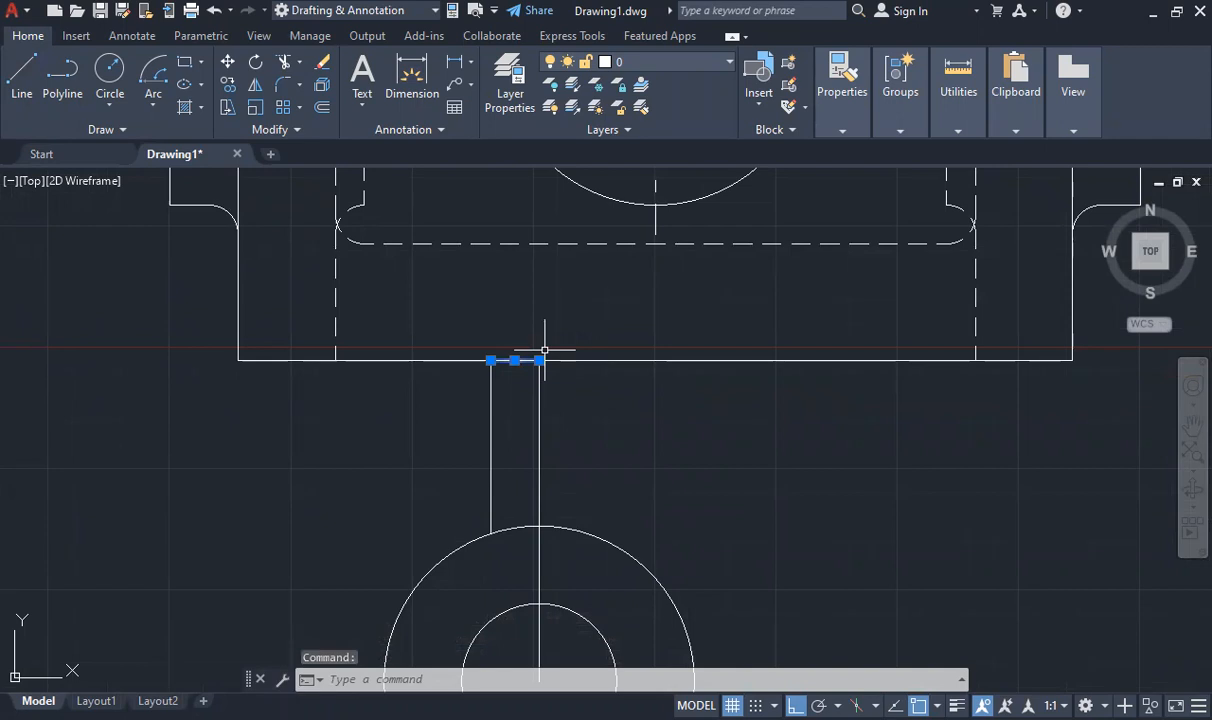
key("Delete")
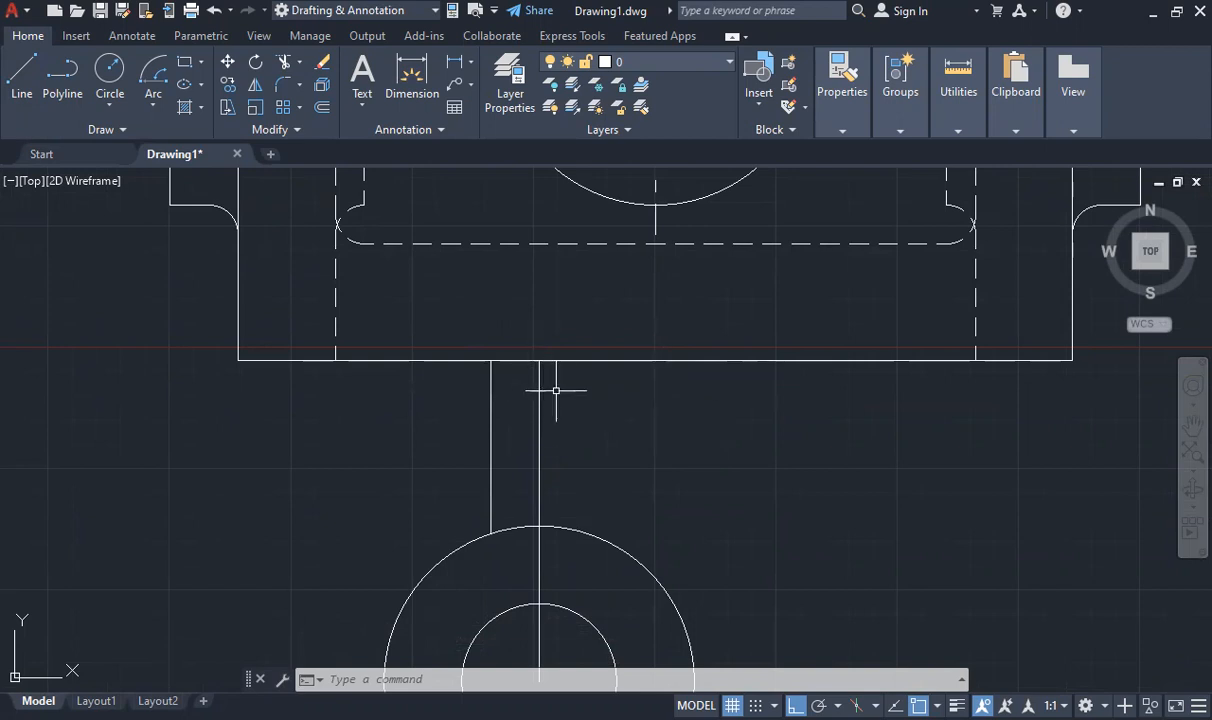
- Mirror the trimmed vertical line about the middle vertical line, keeping the source, and erase the middle line
mouse_move(573, 359)
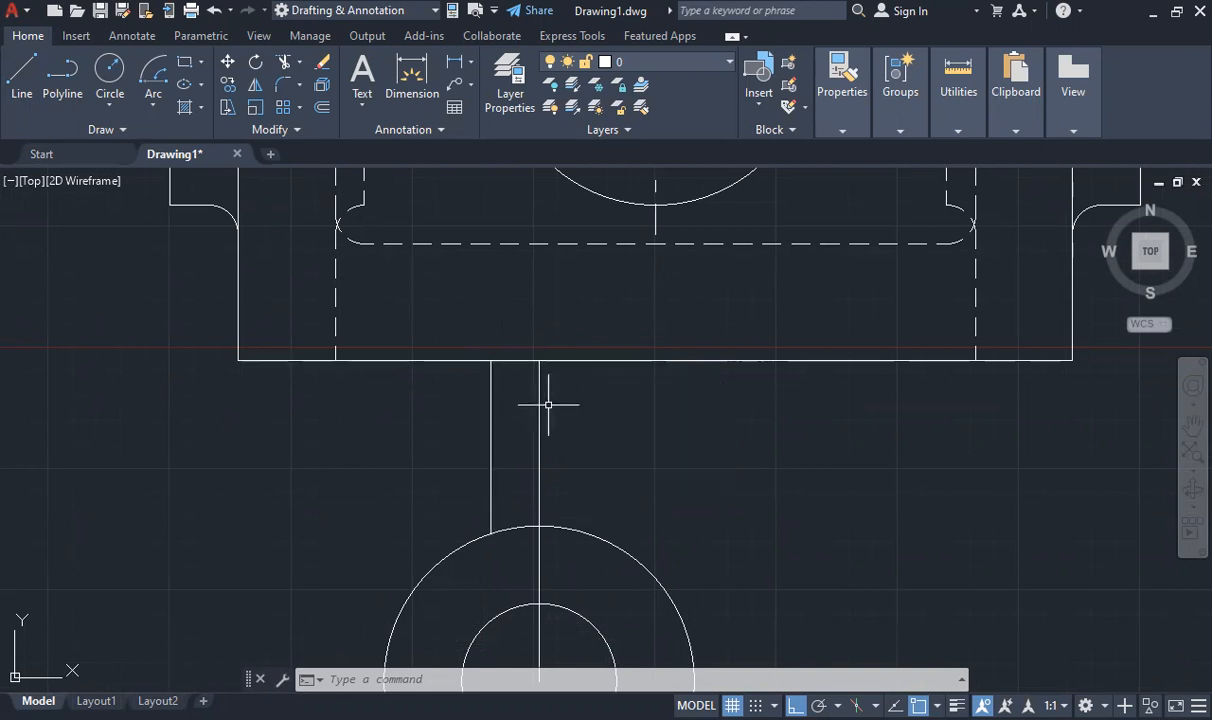
left_click(255, 85)
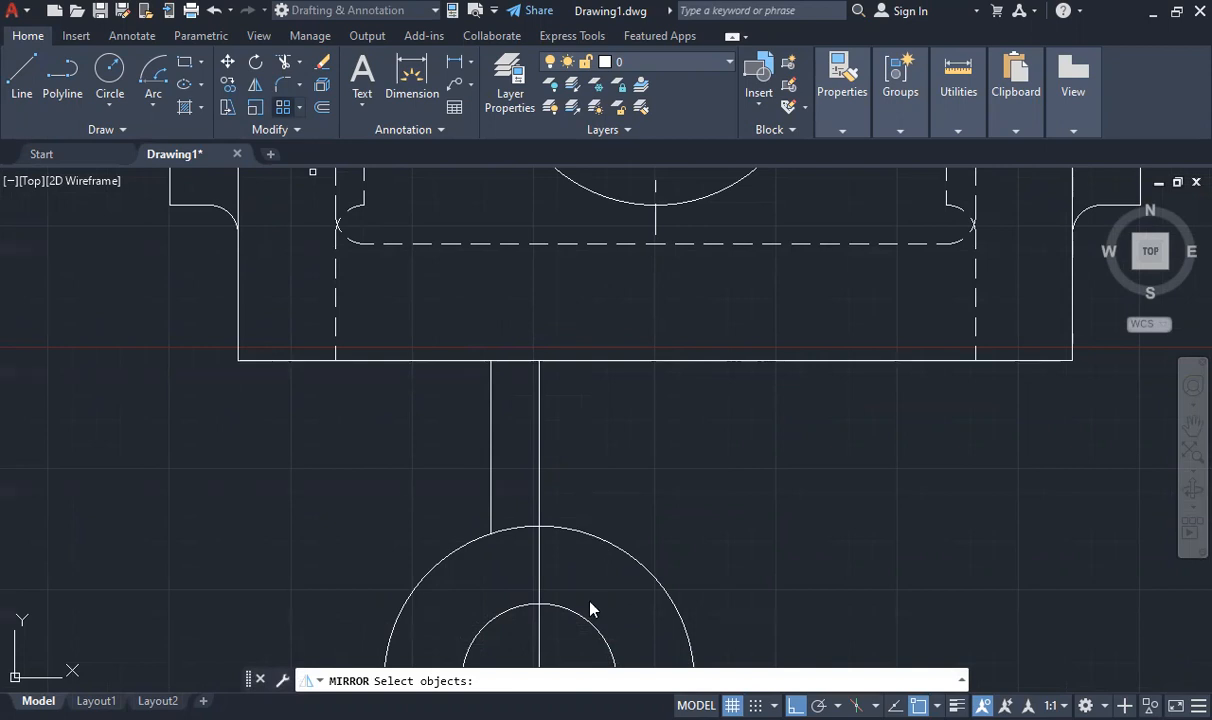
left_click(491, 450)
key("Return")
left_click(539, 360)
left_click(539, 526)
type("n")
key("Return")
scroll(522, 440, "down", 2)
scroll(522, 476, "up", 2)
scroll(517, 492, "down", 1)
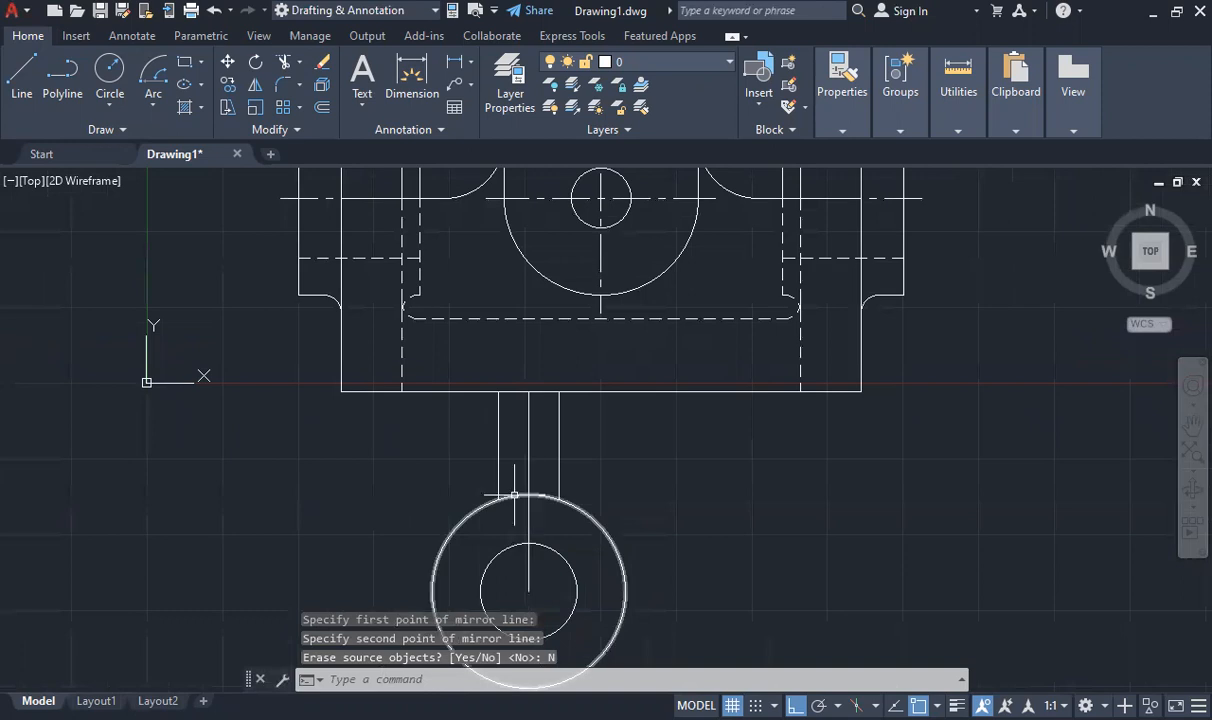
left_click(528, 517)
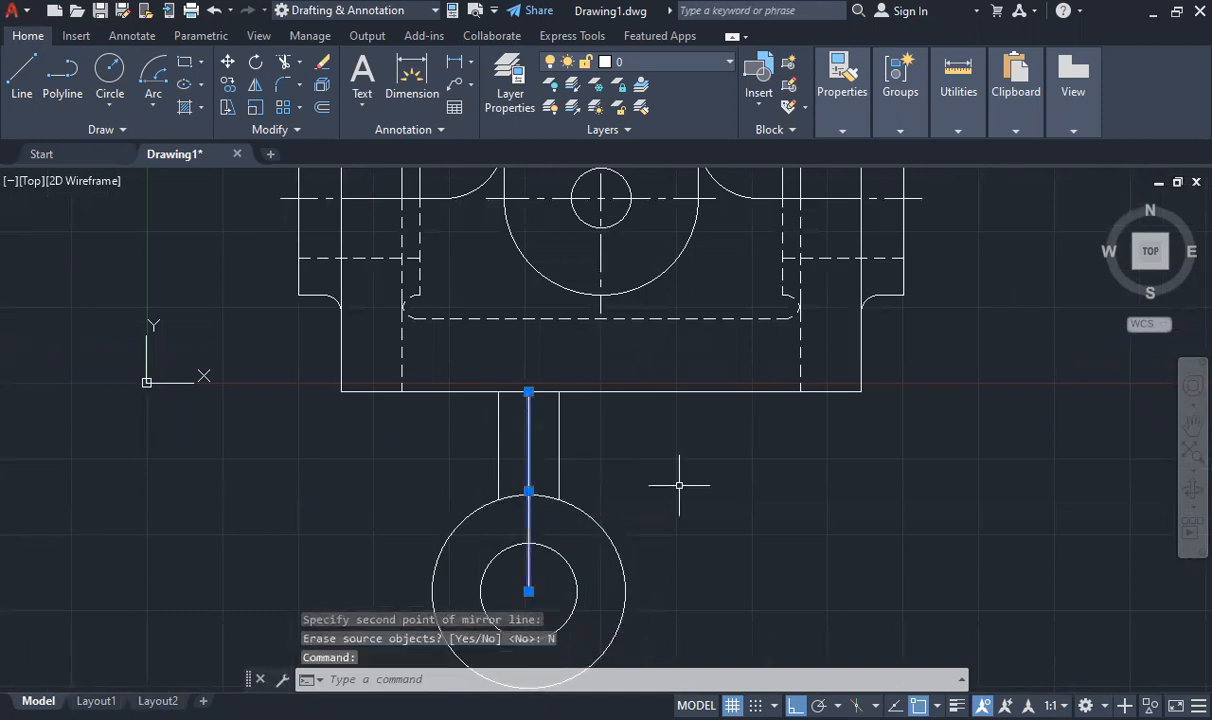
key("Delete")
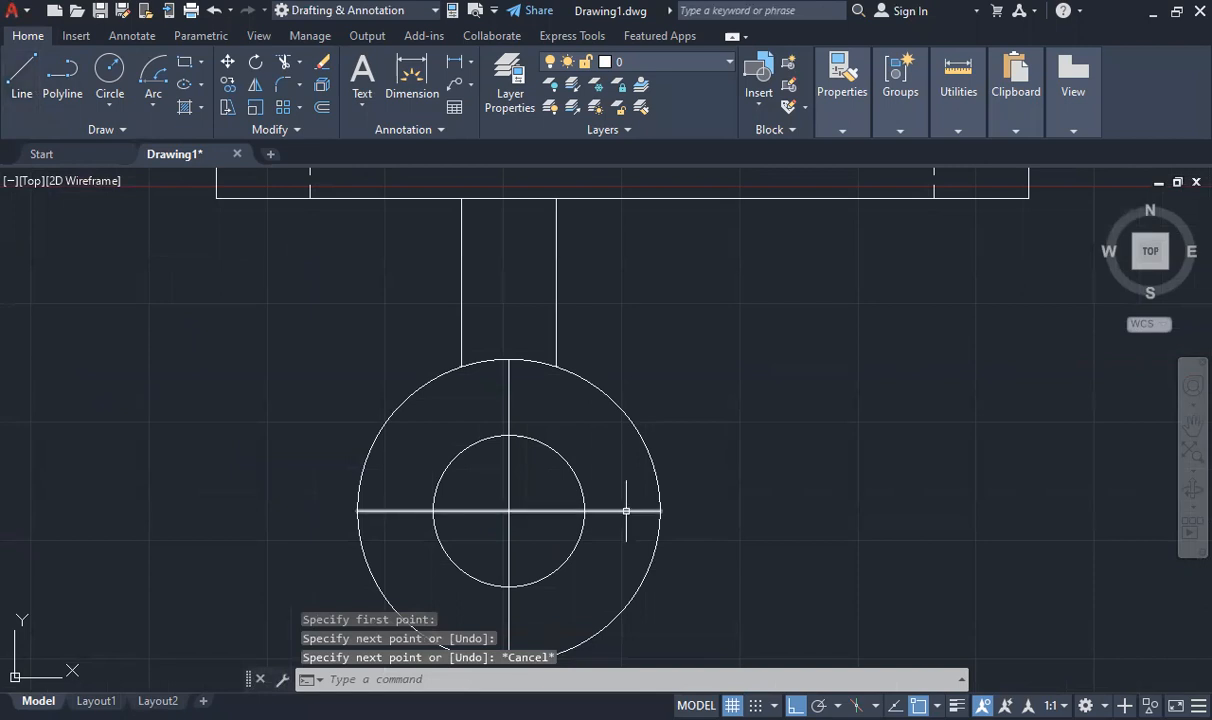
- Lengthen the horizontal centre line of the lower boss by 3 units beyond the outer circle at both ends
left_click(626, 511)
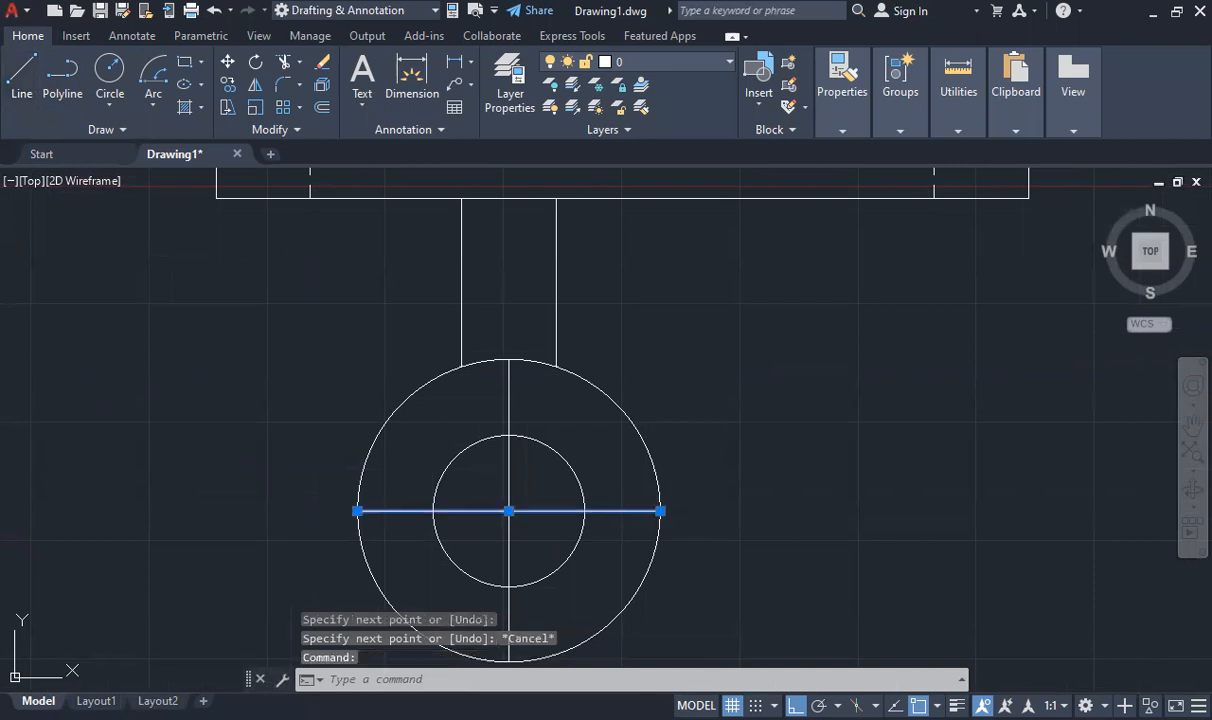
left_click(660, 511)
type("3")
key("Return")
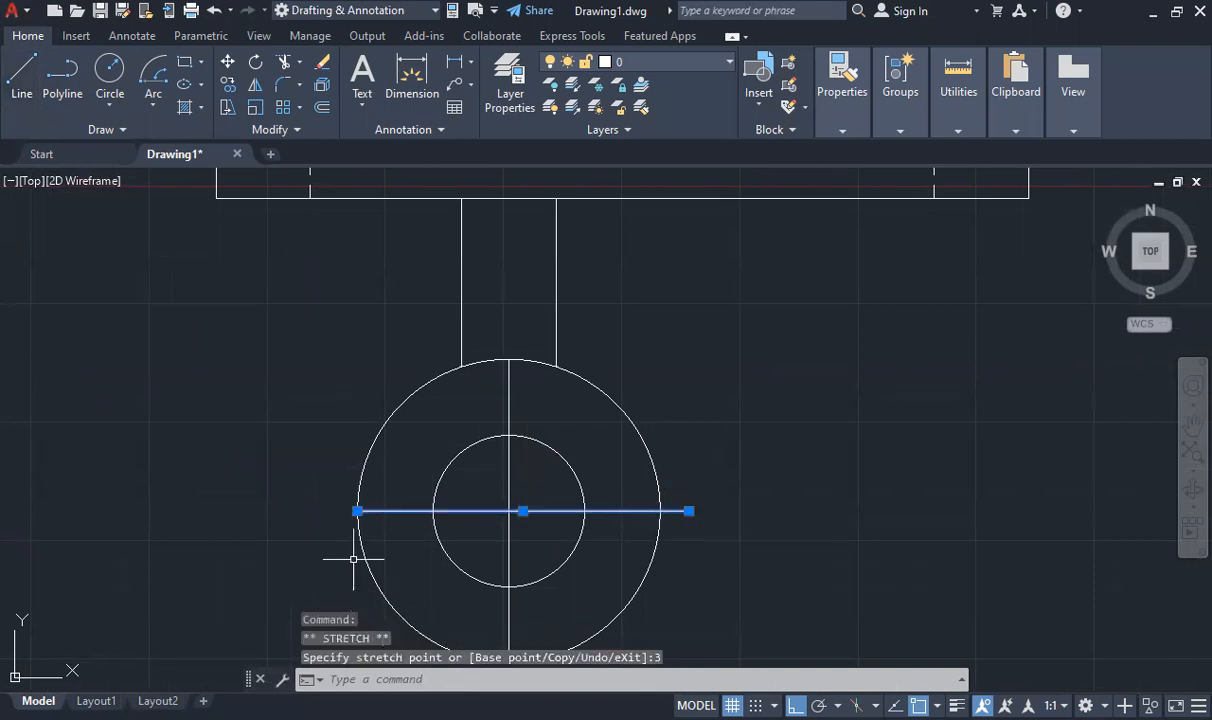
left_click(358, 511)
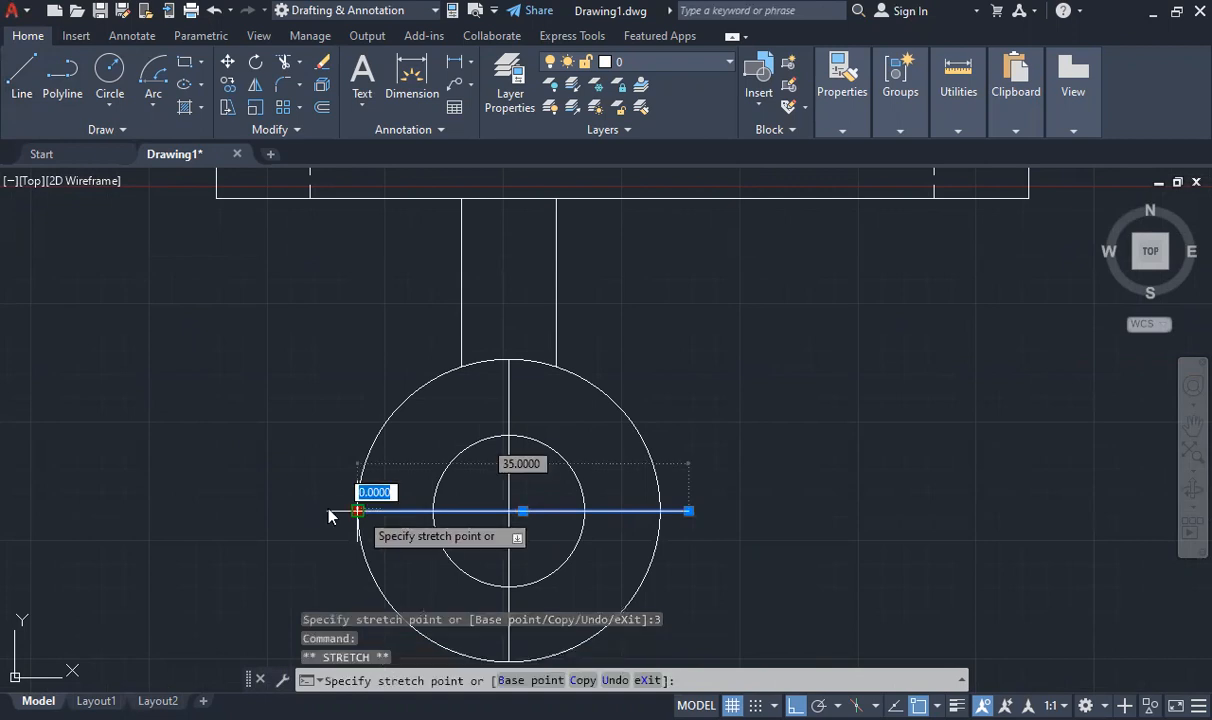
type("3")
key("Return")
- Lengthen the vertical centre line of the lower boss by 3 units beyond the outer circle at both ends
left_click(509, 372)
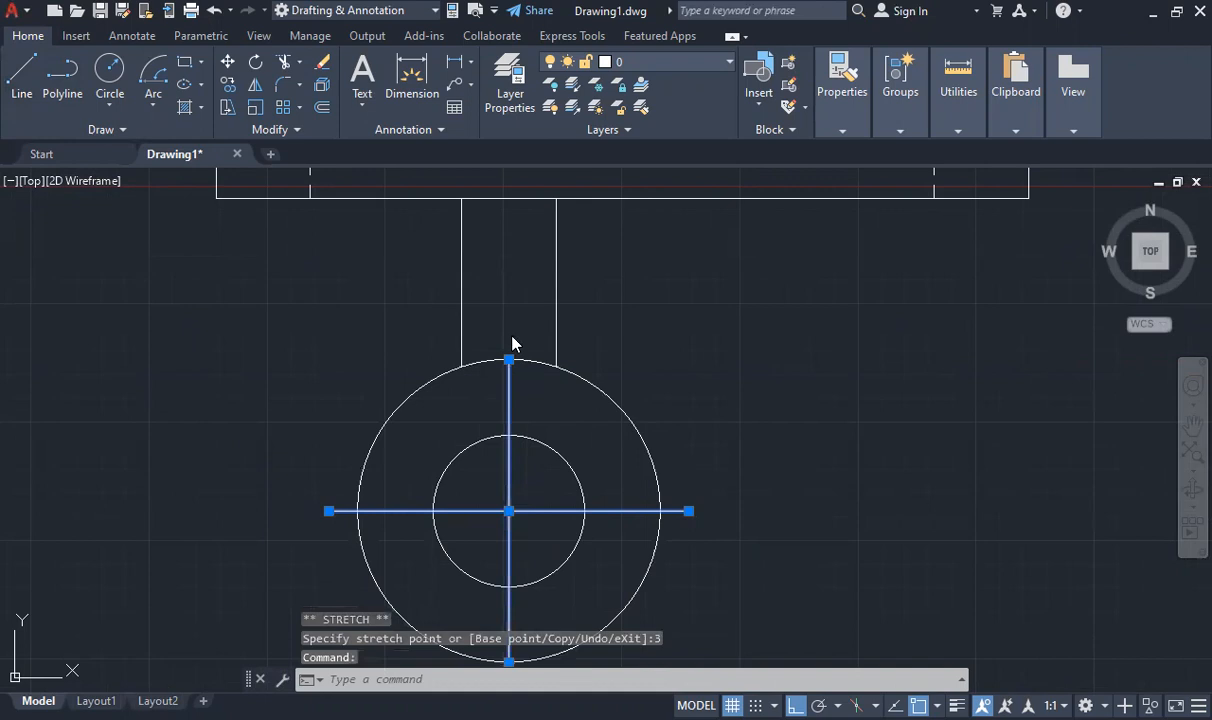
scroll(512, 342, "down", 4)
scroll(487, 492, "up", 4)
left_click(491, 519)
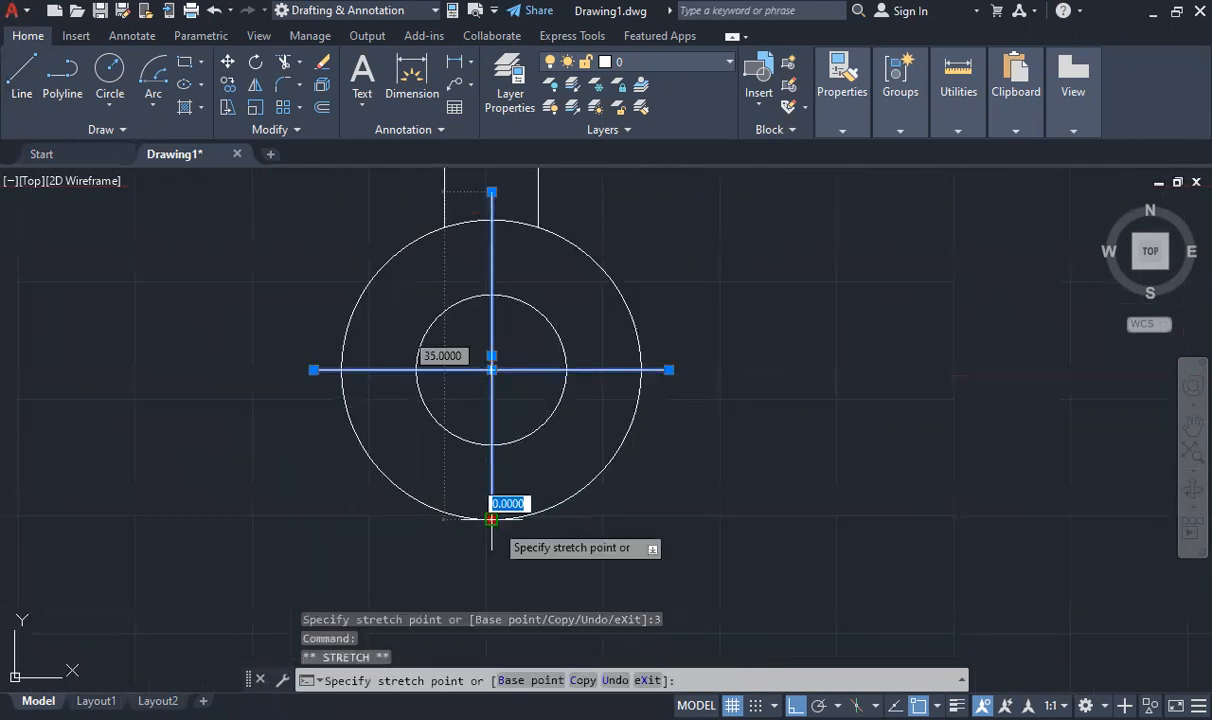
key("Escape")
scroll(445, 385, "down", 6)
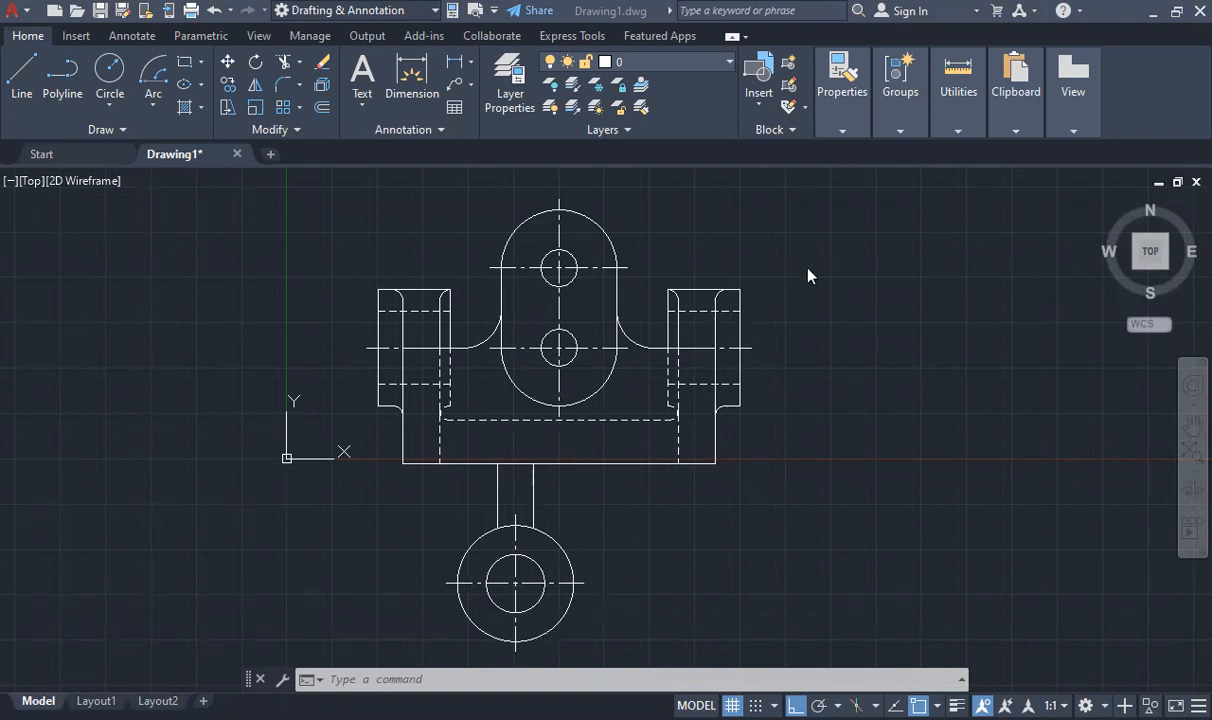
- With Ortho off, draw a line from the base's lower-right corner tangent to the lower boss's outer circle
left_click(821, 240)
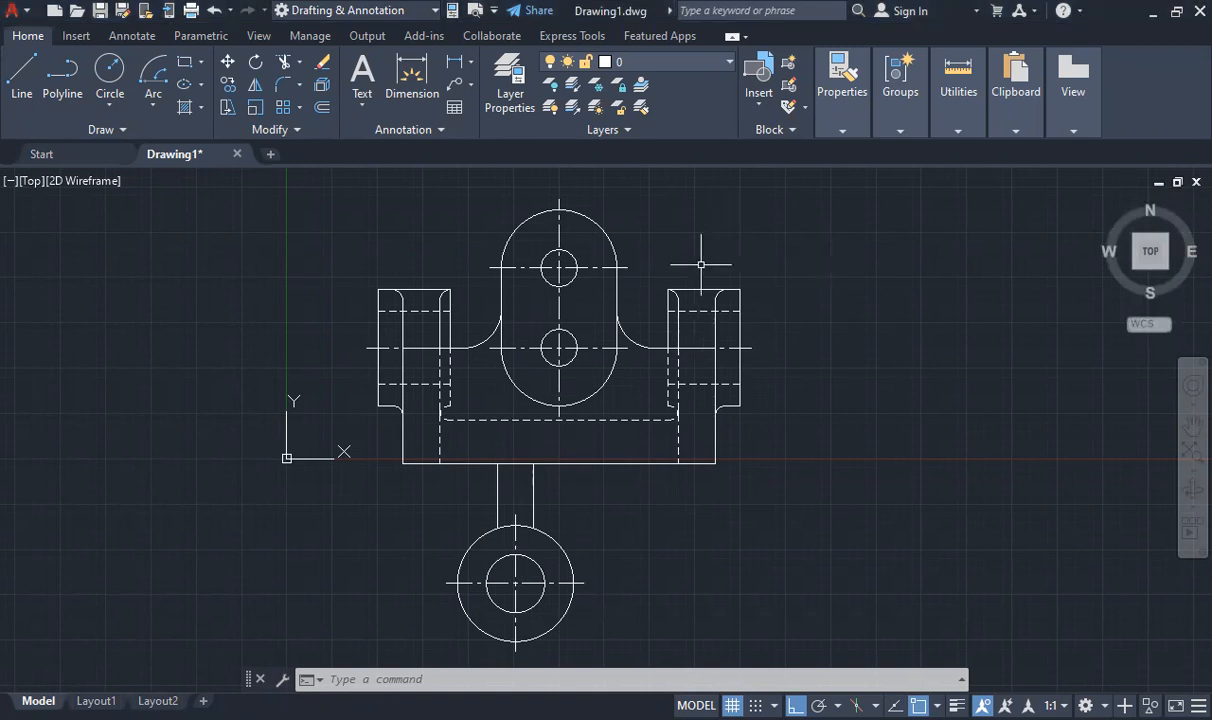
left_click(22, 75)
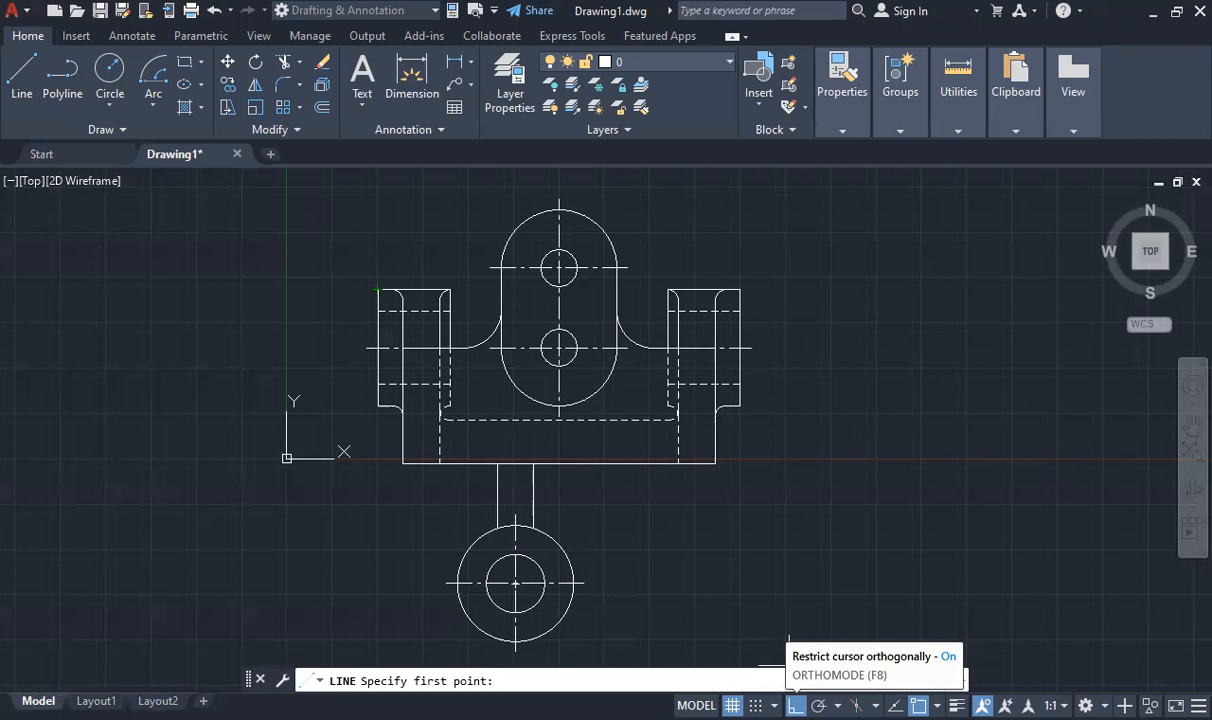
left_click(795, 706)
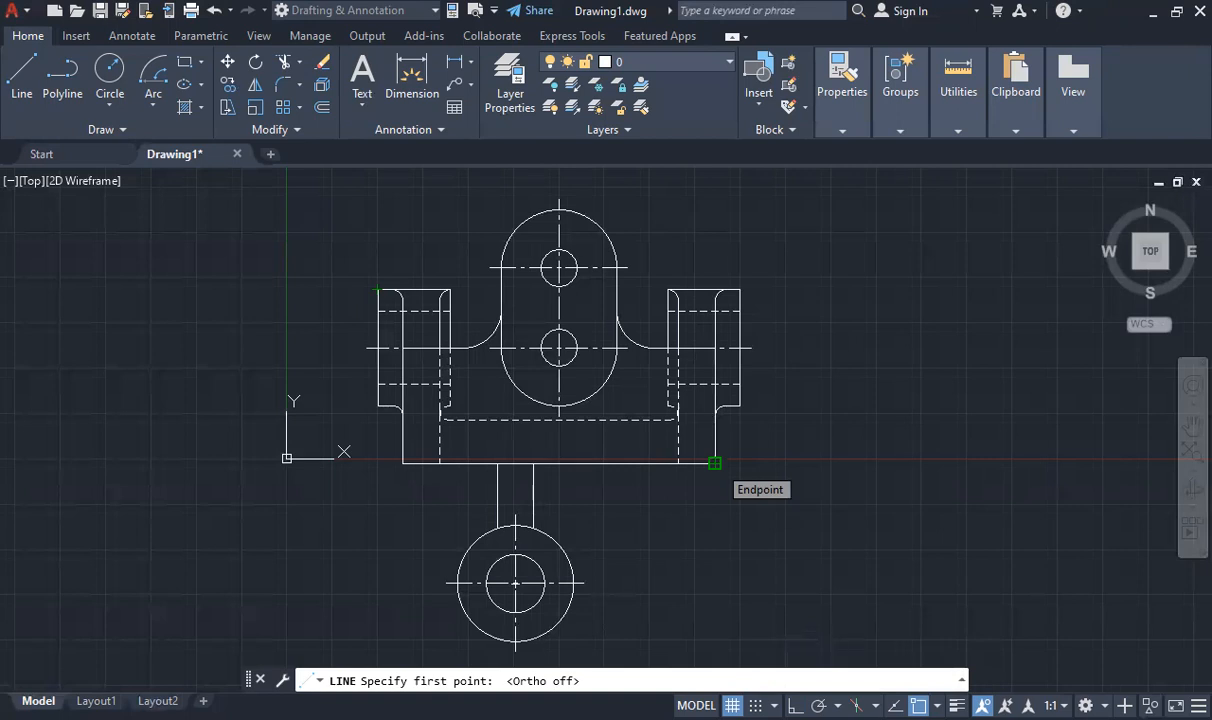
left_click(714, 463)
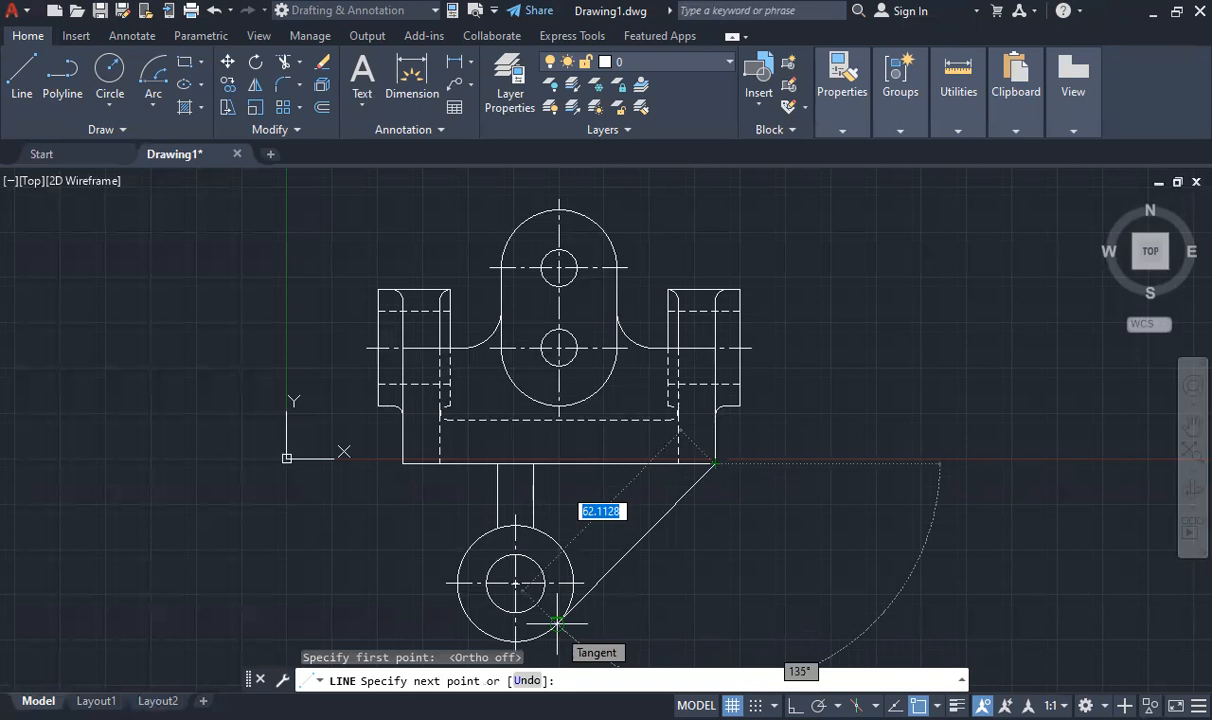
left_click(557, 621)
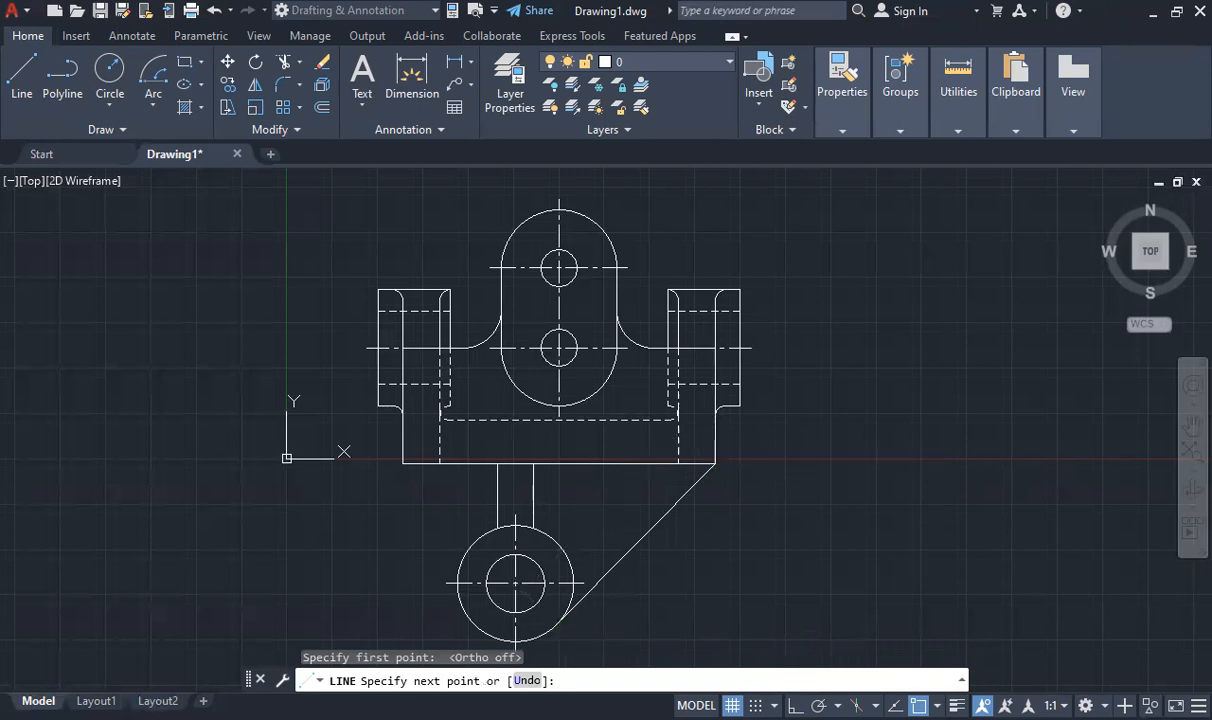
key("Escape")
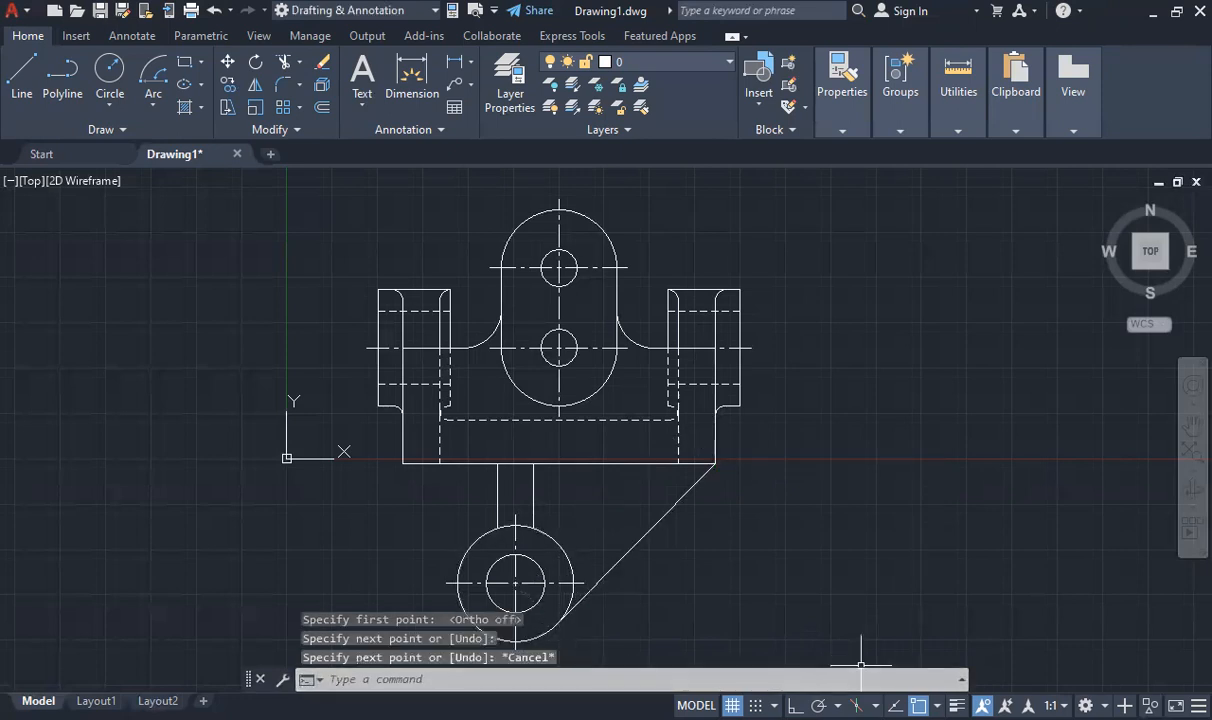
left_click(937, 705)
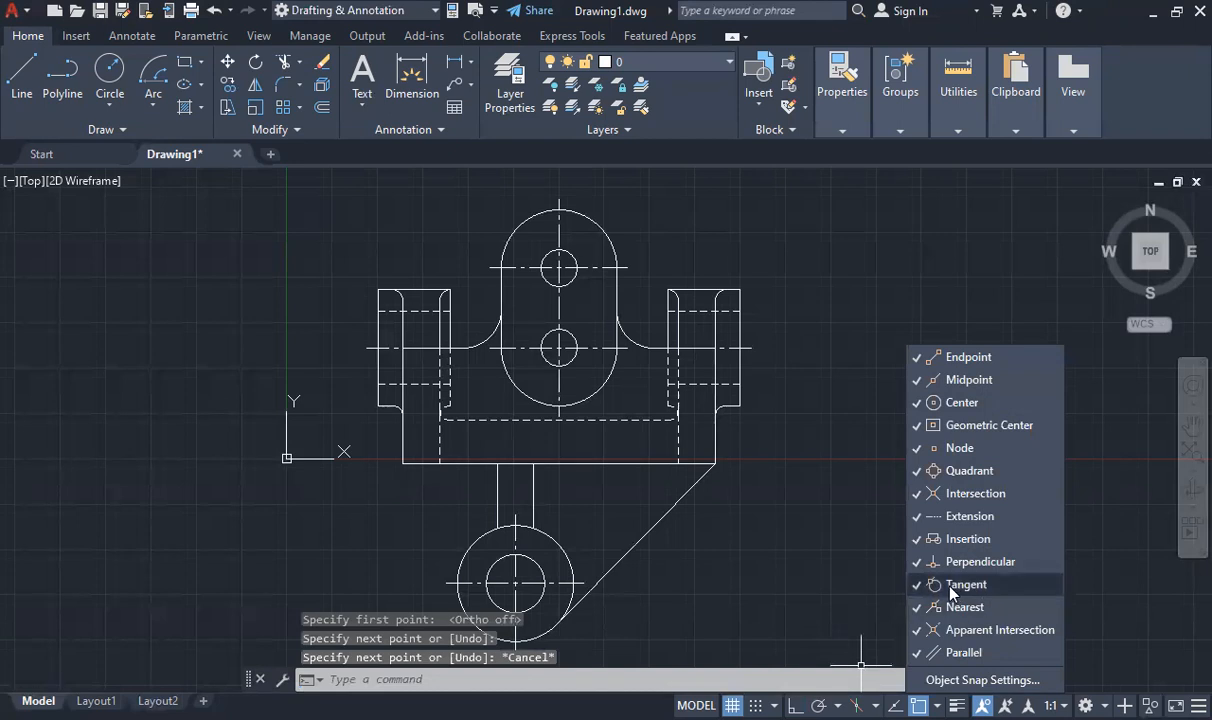
key("Escape")
key("Escape")
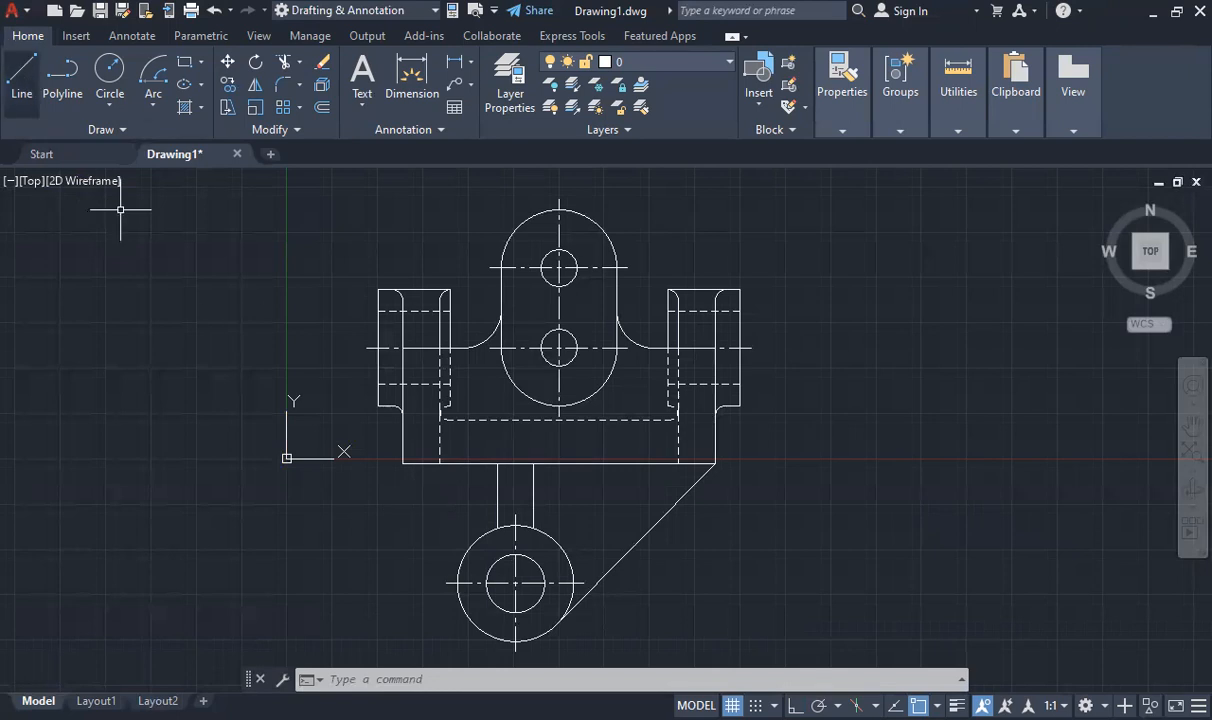
- Try a vertical line from the outer circle's left quadrant up to the base's bottom edge, and erase it
left_click(457, 583)
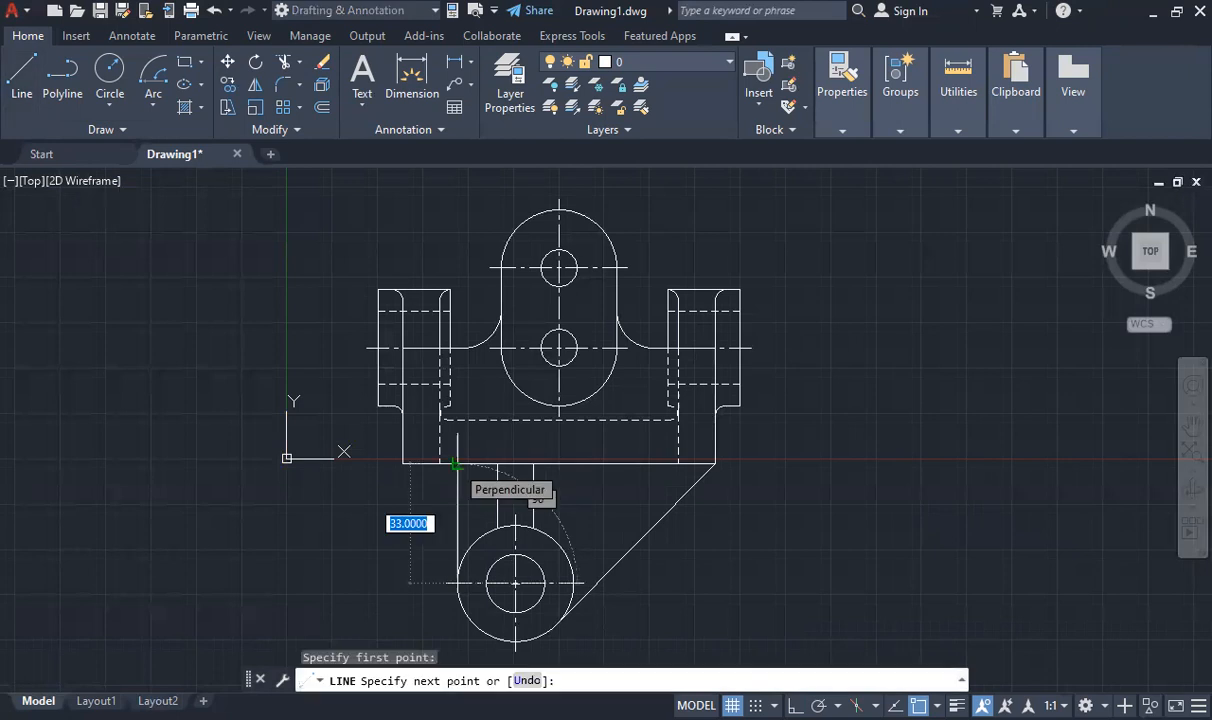
left_click(456, 464)
key("Escape")
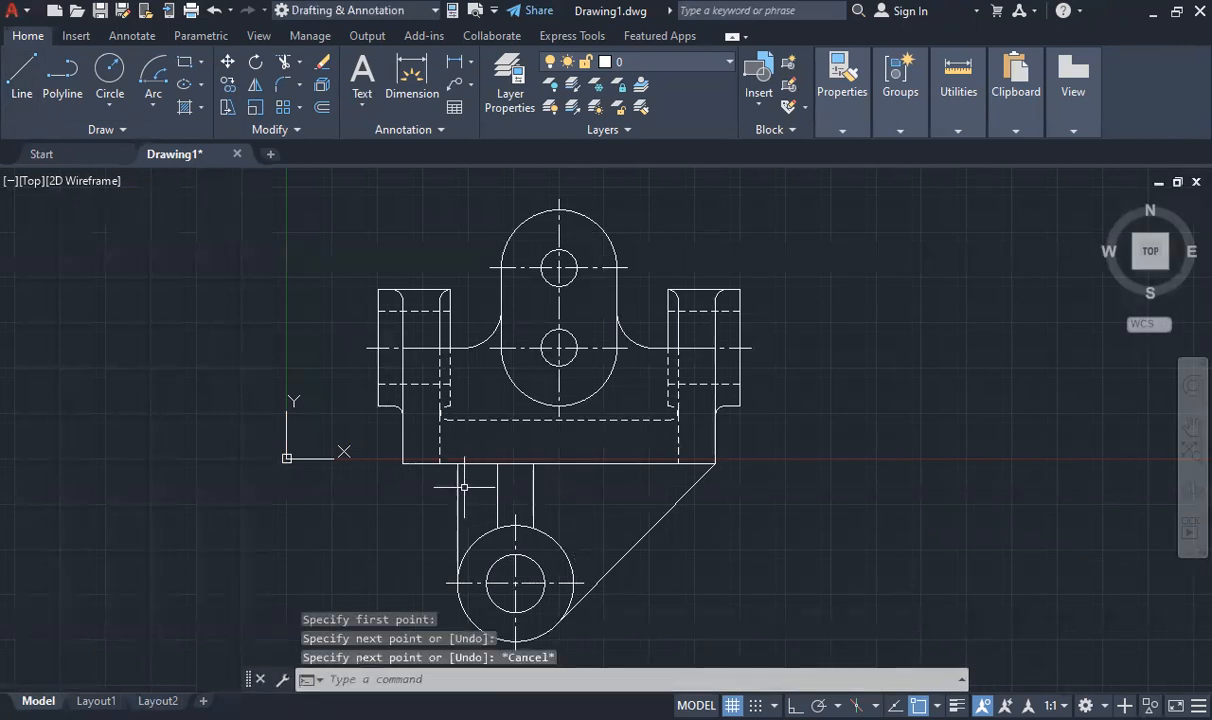
left_click(459, 489)
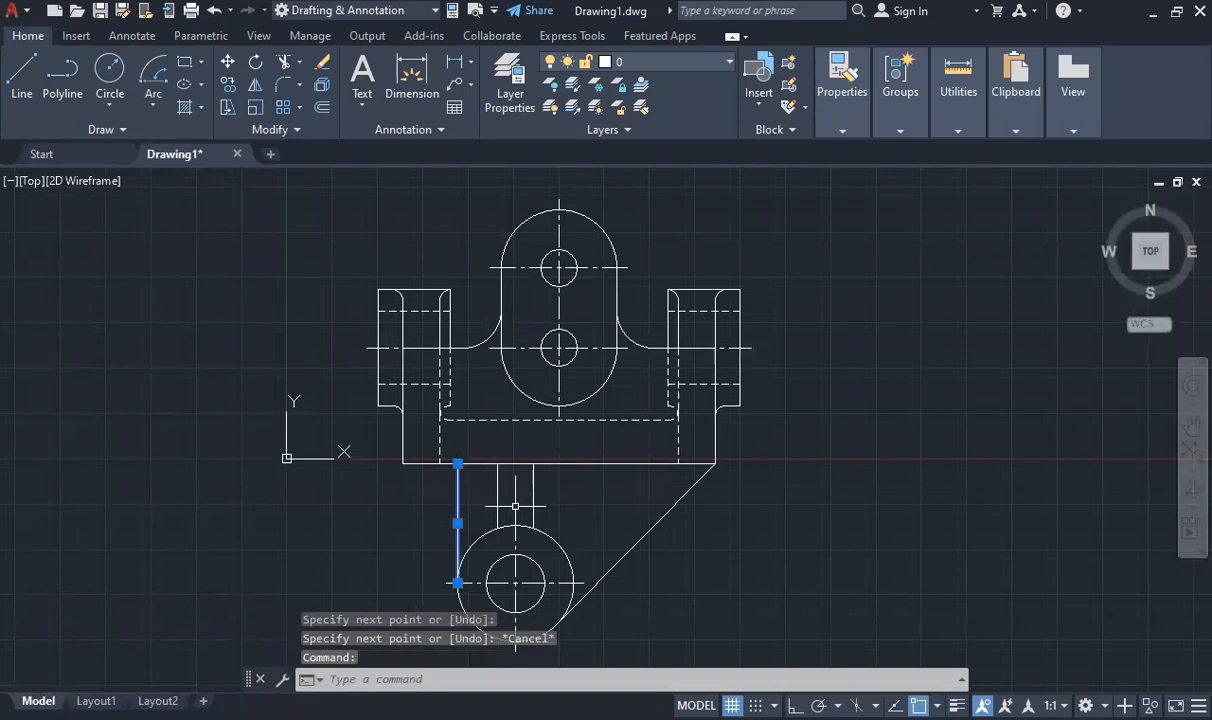
key("Delete")
- With Ortho on, draw a vertical line between the outer circle's left quadrant and the base's bottom edge
key("F8")
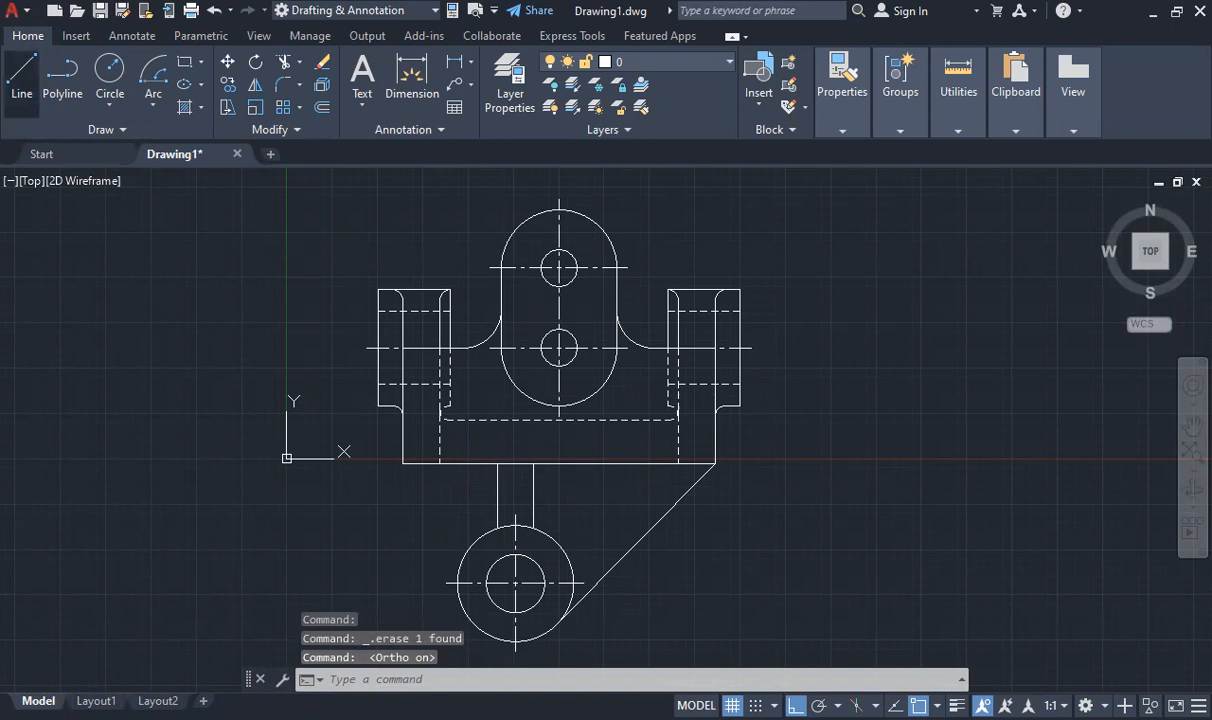
scroll(493, 497, "down", 4)
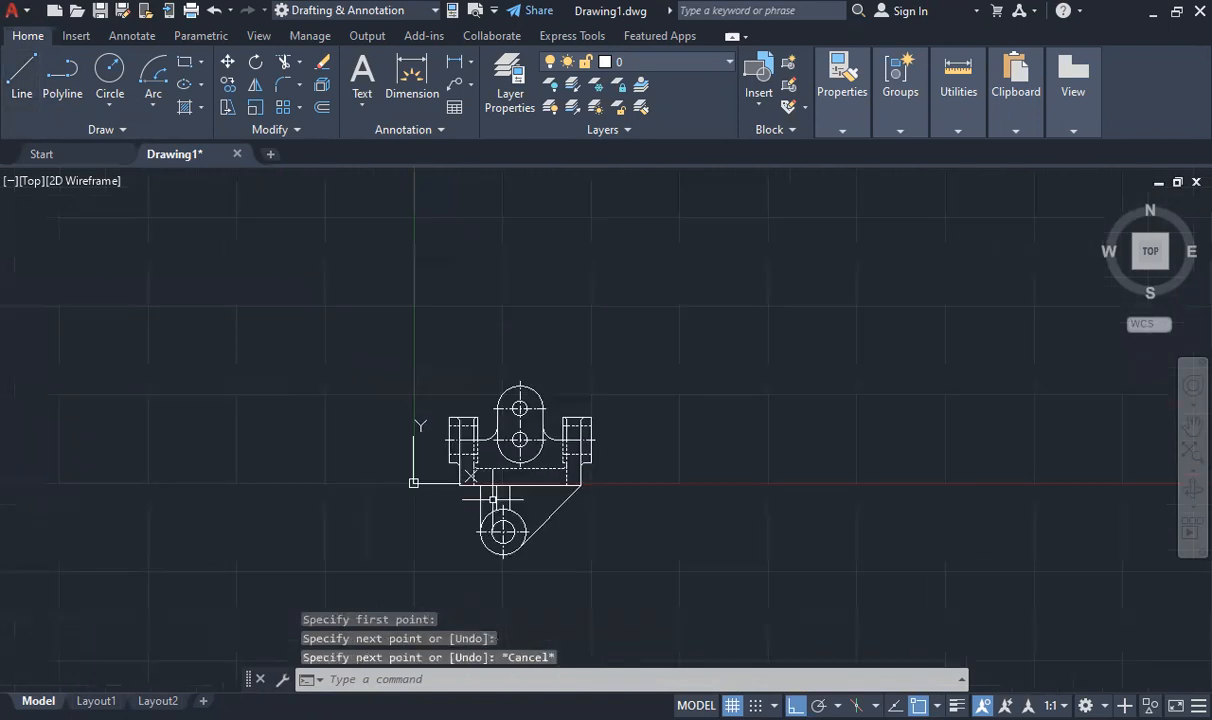
scroll(490, 497, "up", 6)
scroll(533, 497, "down", 4)
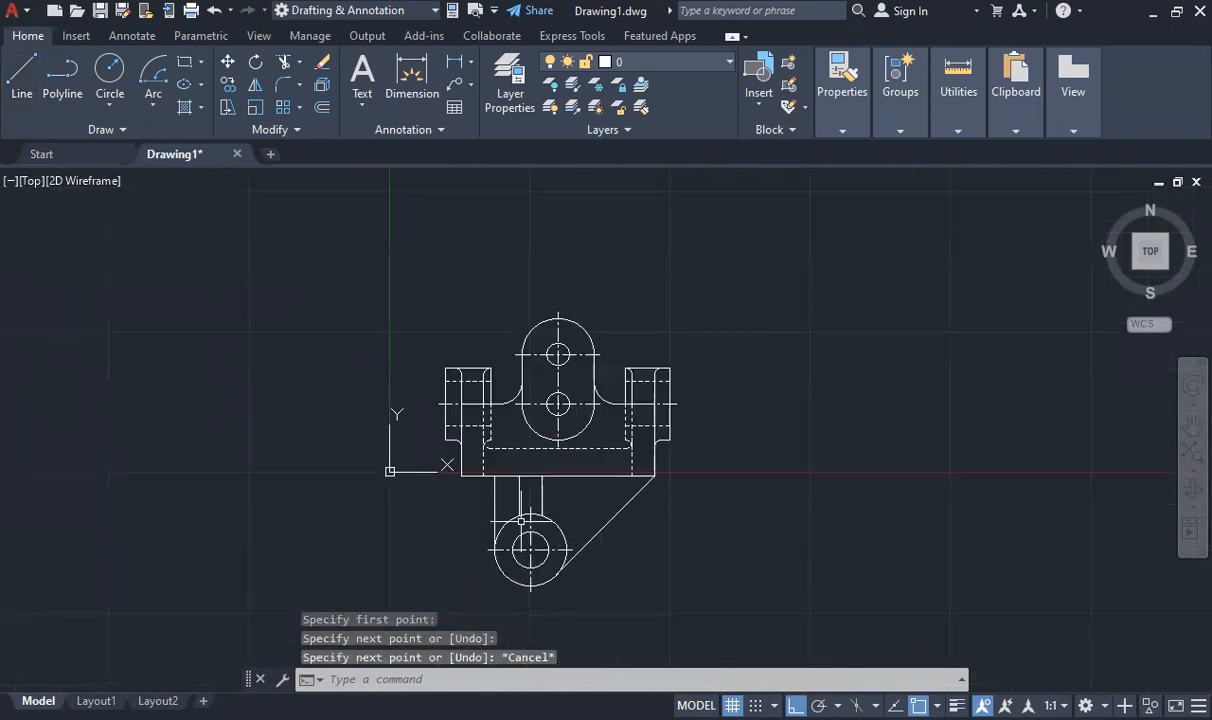
scroll(522, 519, "up", 4)
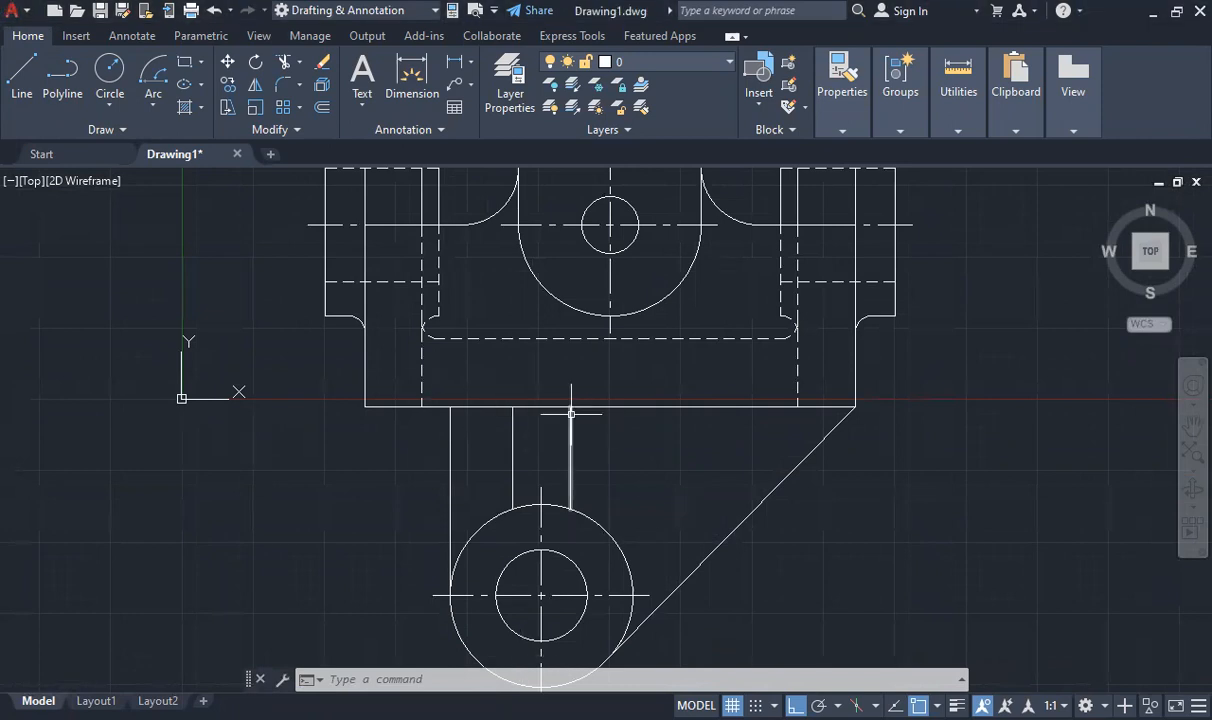
- Fillet both vertical web lines to the lower boss's outer circle with radius 3
type("FILL")
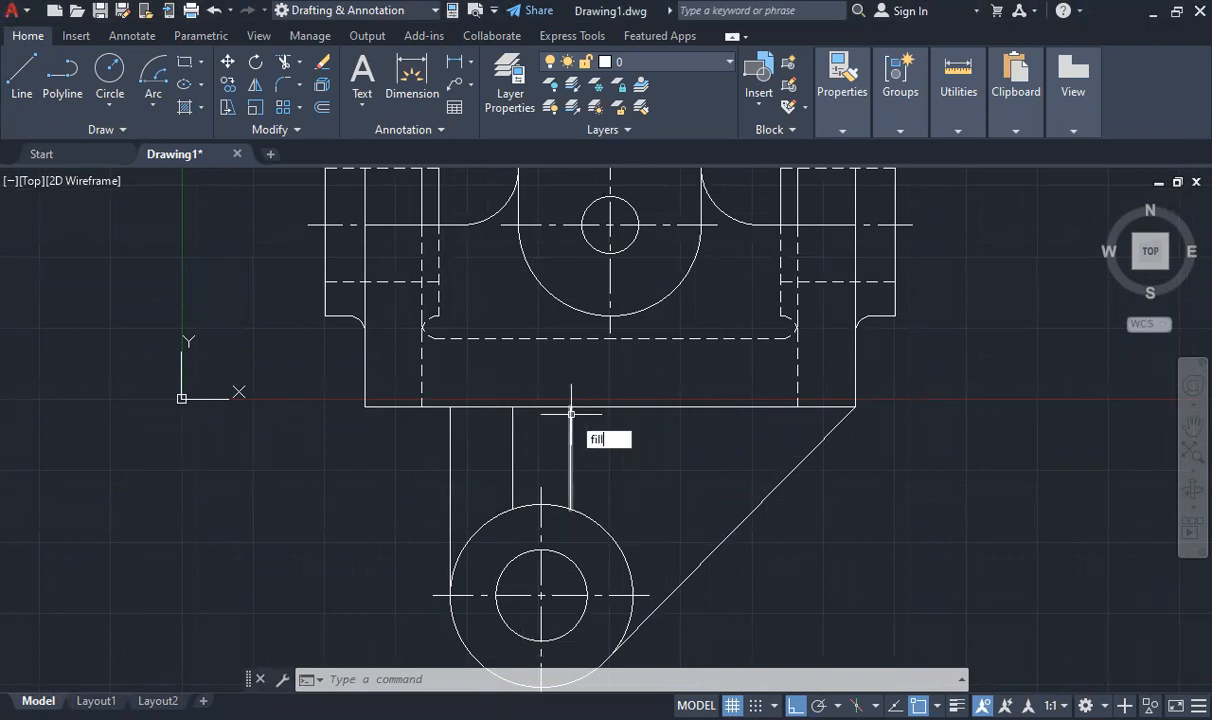
left_click(615, 480)
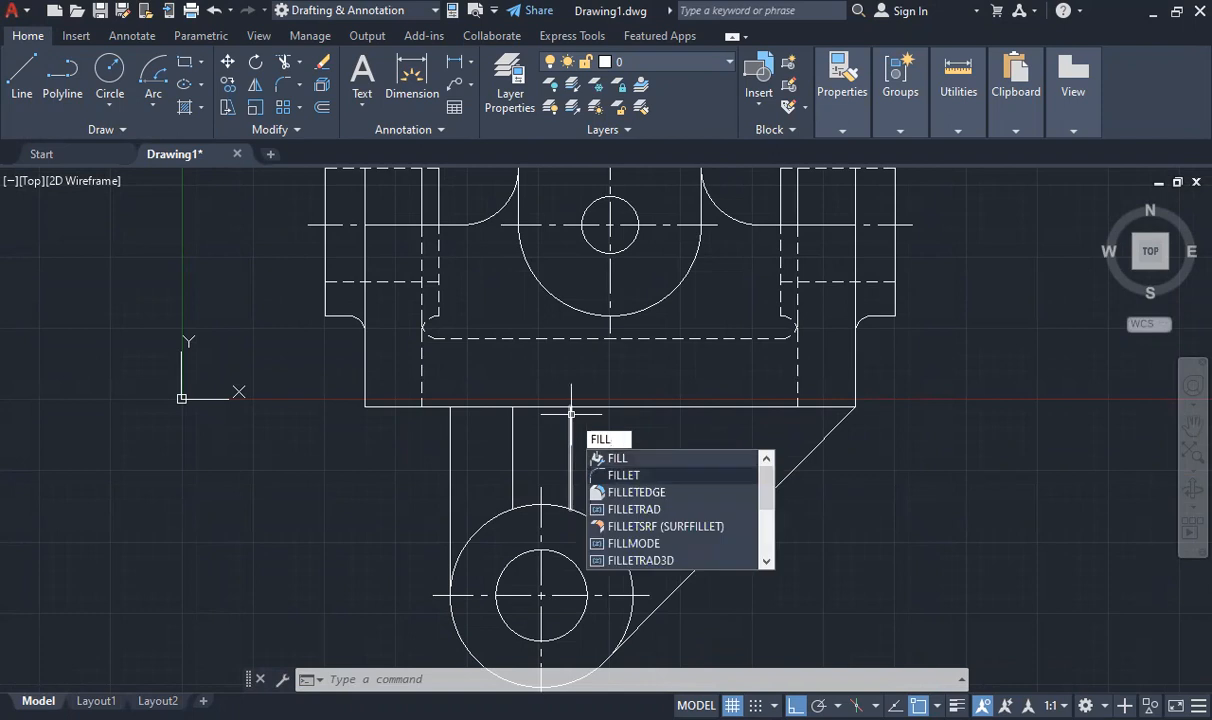
left_click(622, 475)
type("r")
key("Return")
type("3")
key("Return")
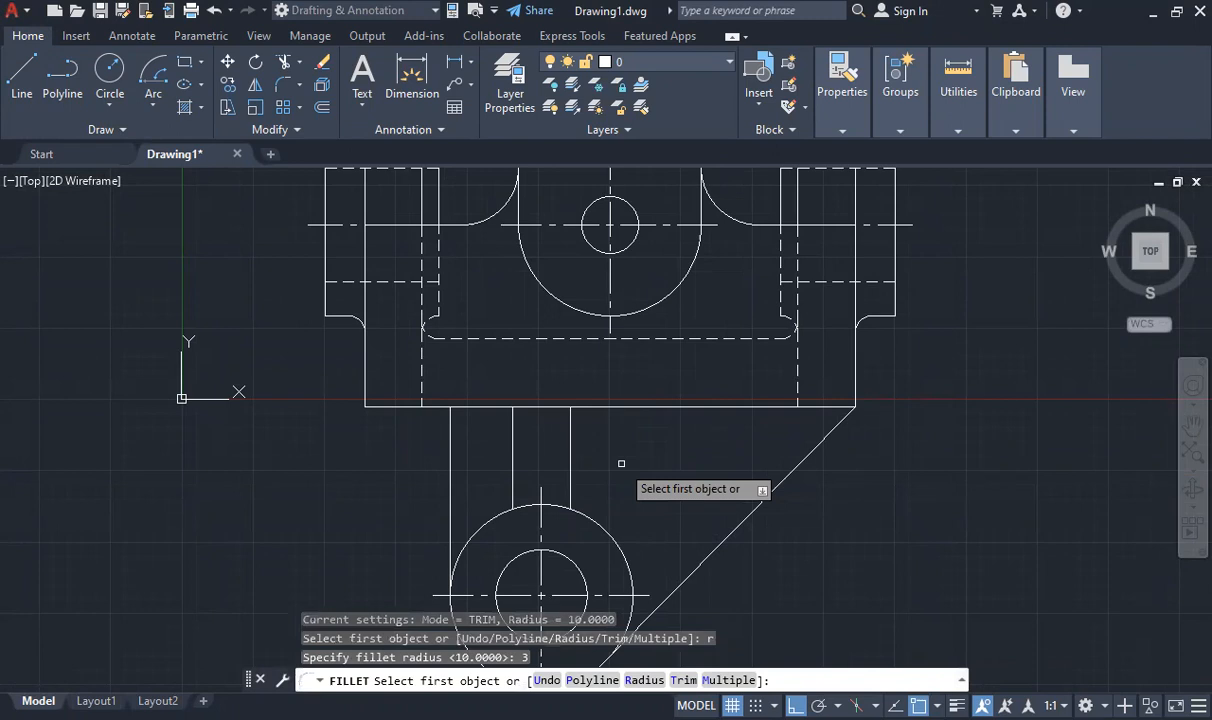
- Fillet the leftmost vertical line to the base's bottom edge with radius 3, and stretch the remaining edge segment left to close the gap
left_click(452, 430)
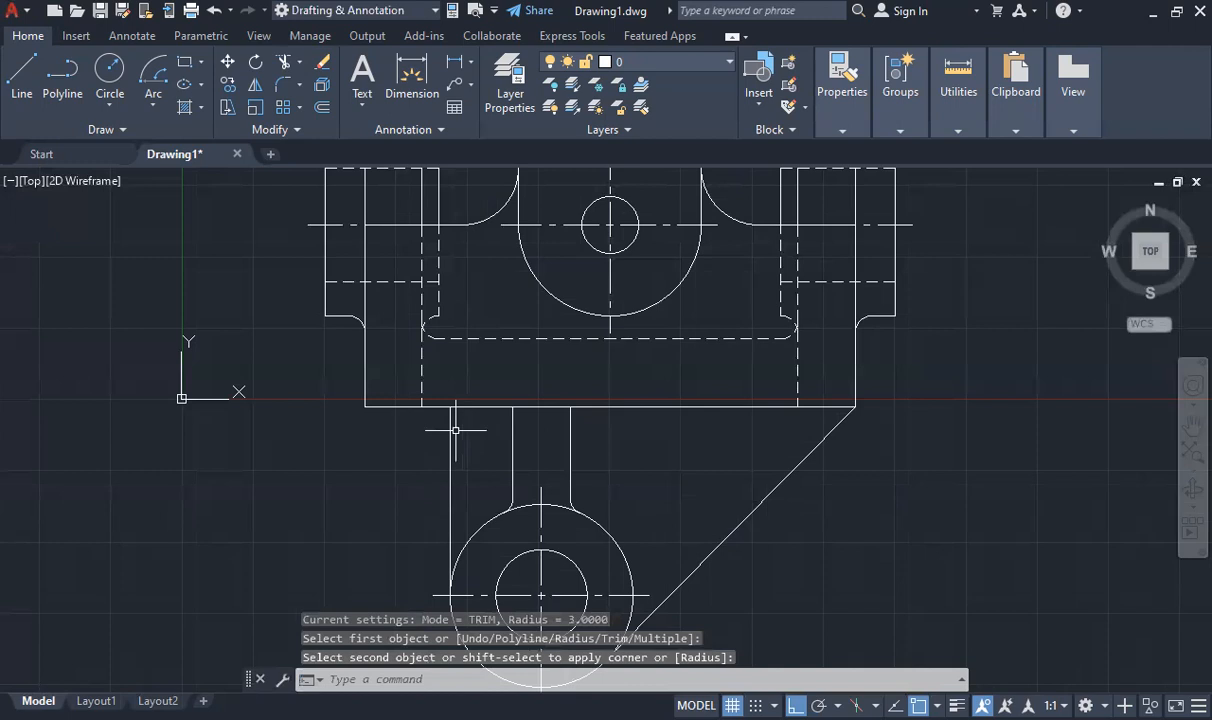
left_click(405, 406)
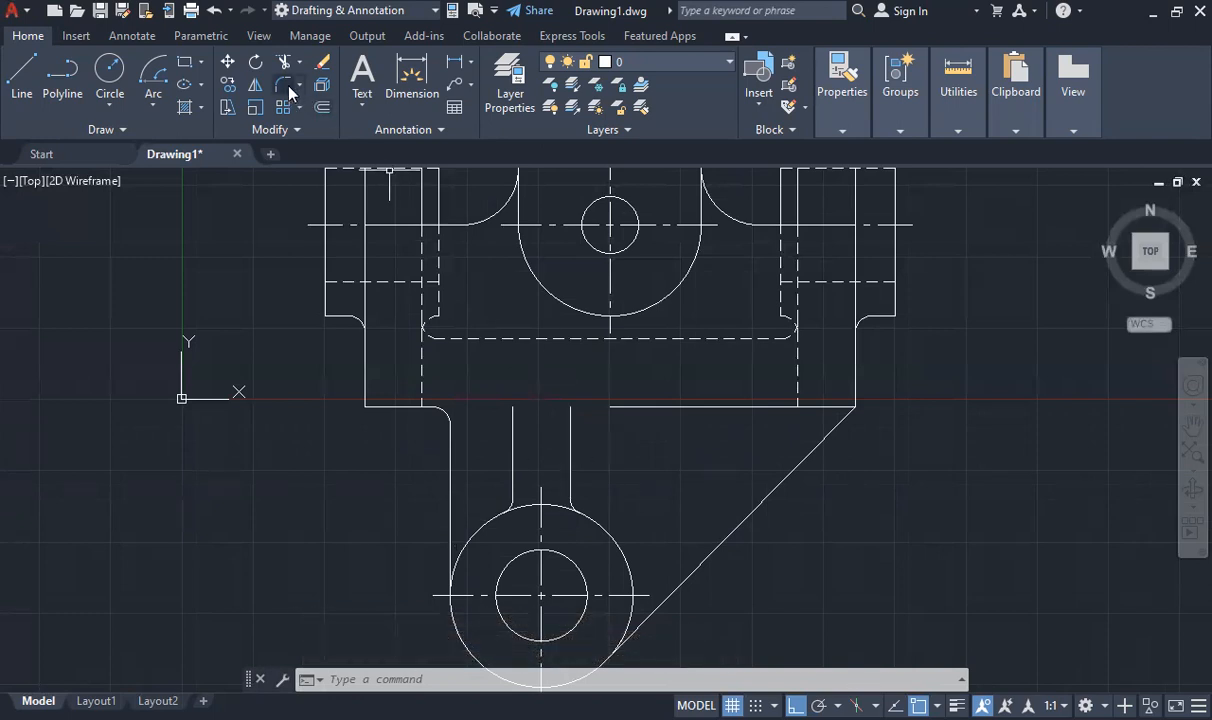
left_click(660, 407)
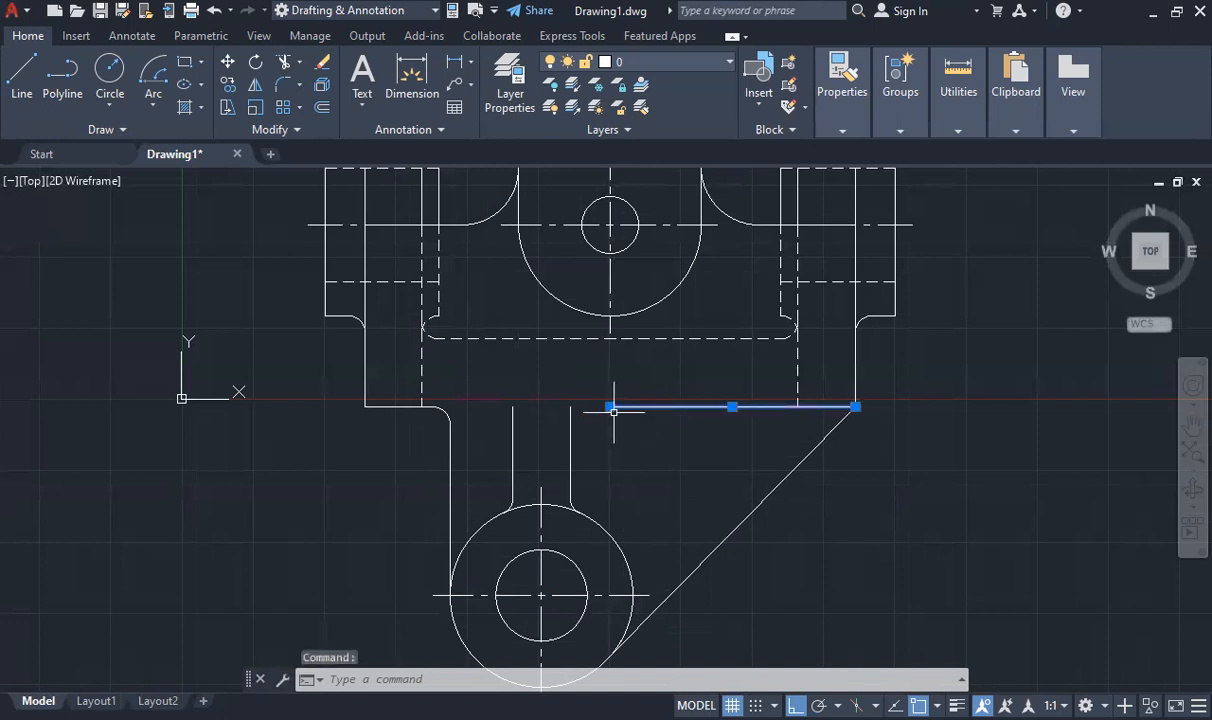
left_click(611, 407)
key("Escape")
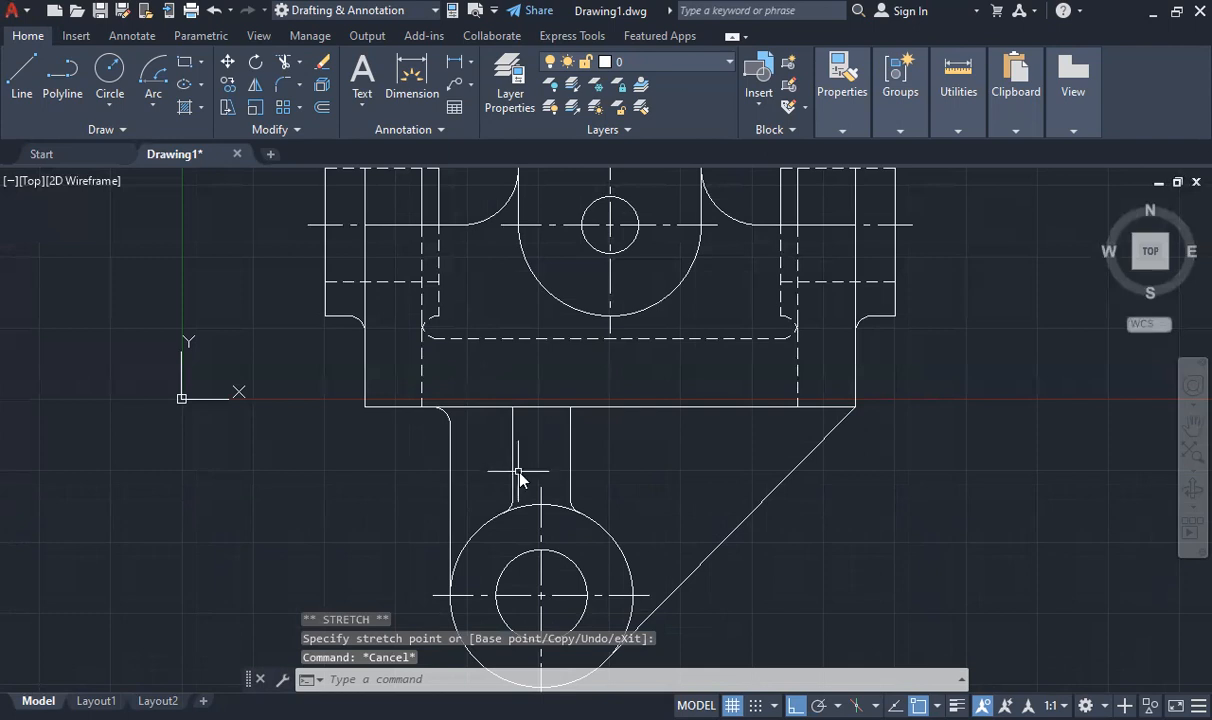
- Fillet the web's left line to the base's bottom edge with radius 3, and redraw the edge from the web's right line to the base's lower-right corner
type("F")
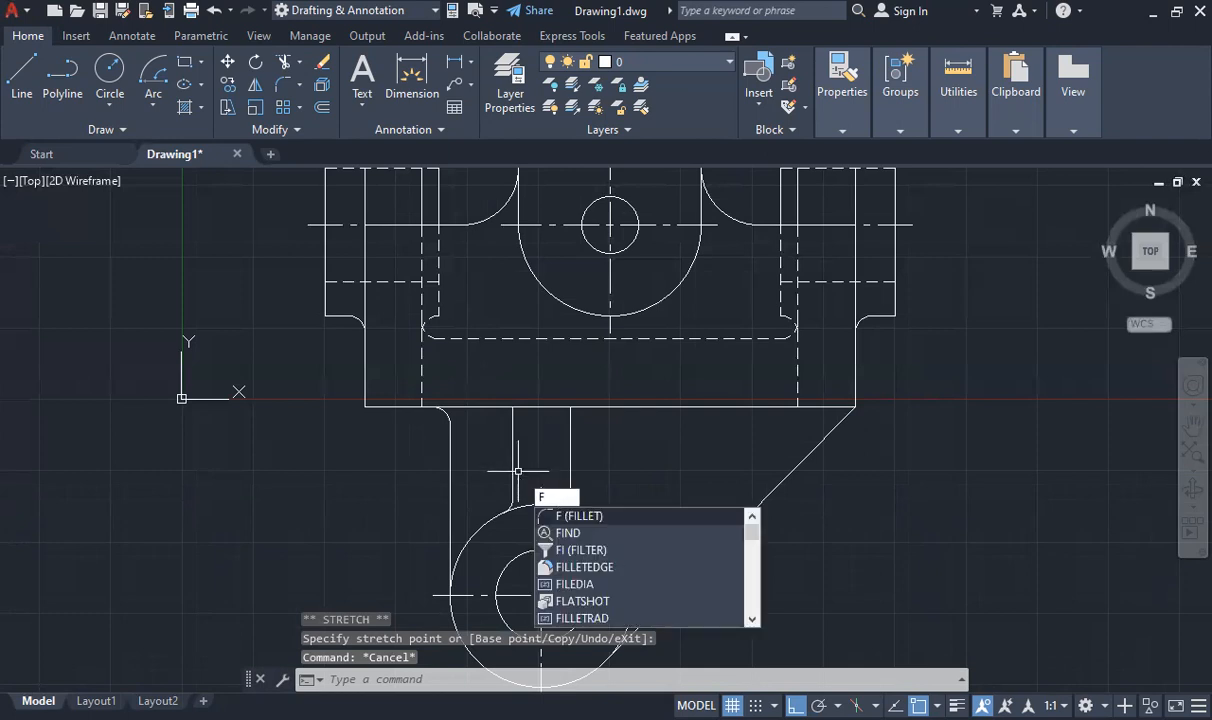
key("Return")
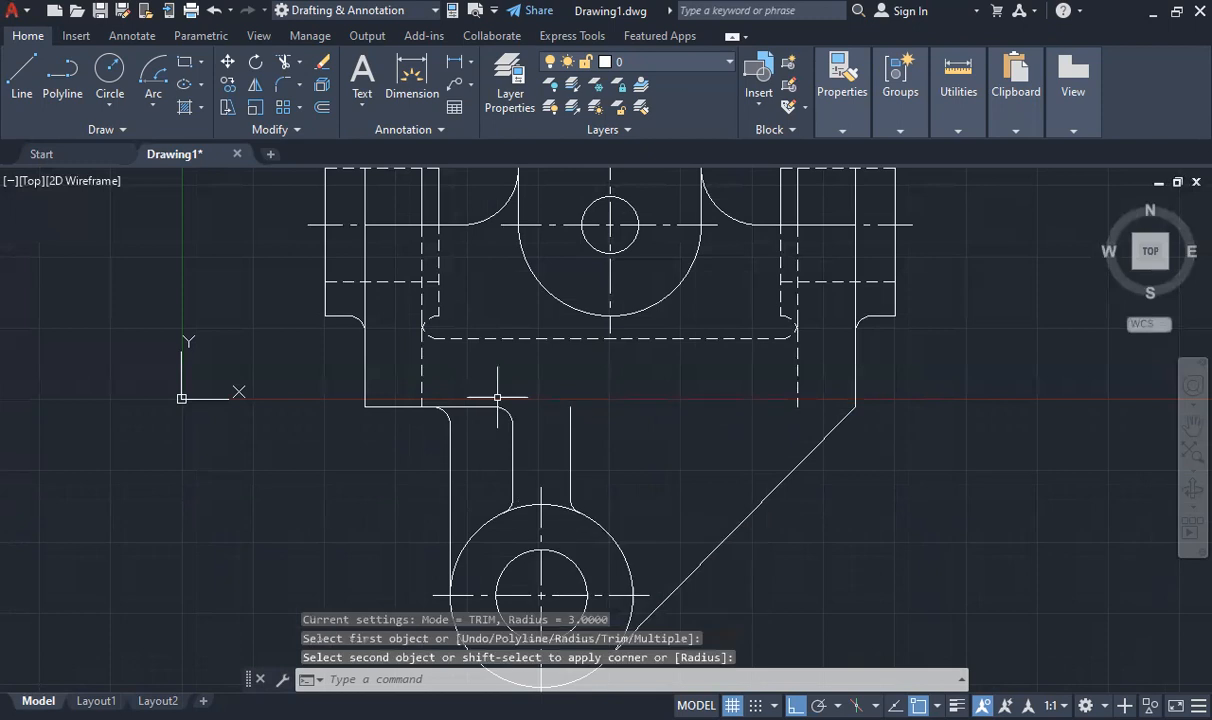
scroll(692, 406, "down", 2)
scroll(320, 367, "up", 2)
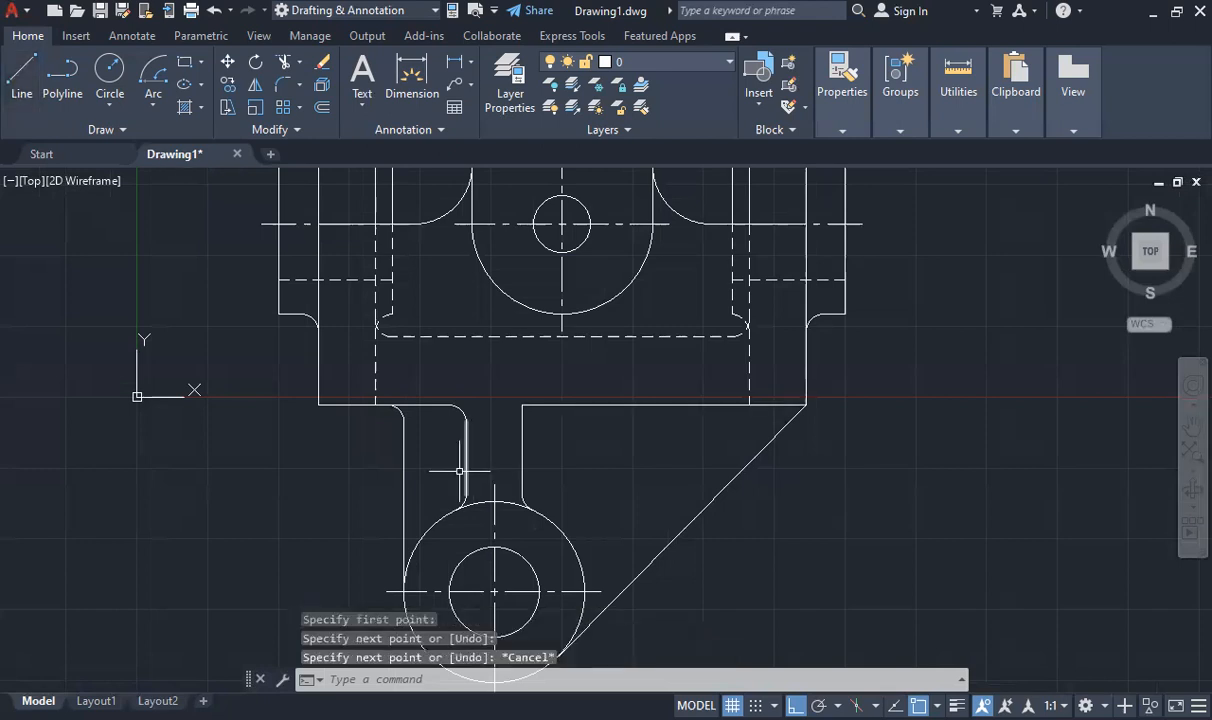
- Fillet the web's right line to the base's bottom edge with radius 3
type("f")
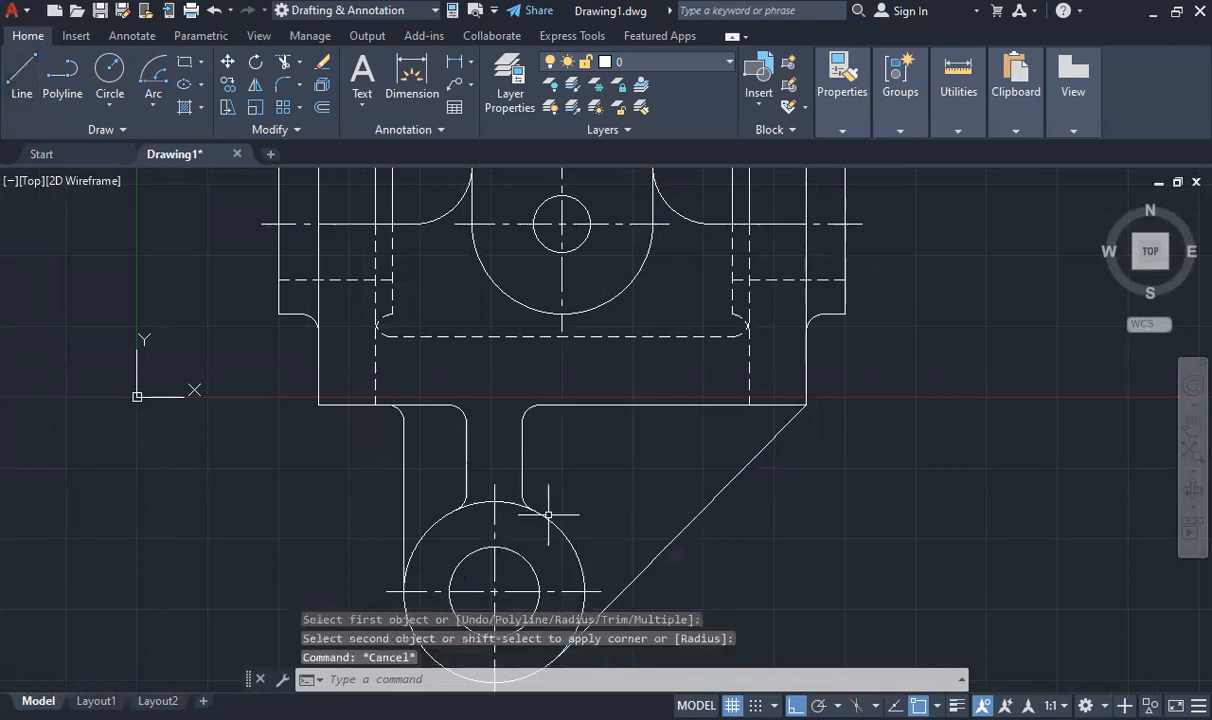
scroll(535, 512, "down", 4)
scroll(528, 534, "up", 4)
scroll(560, 517, "down", 2)
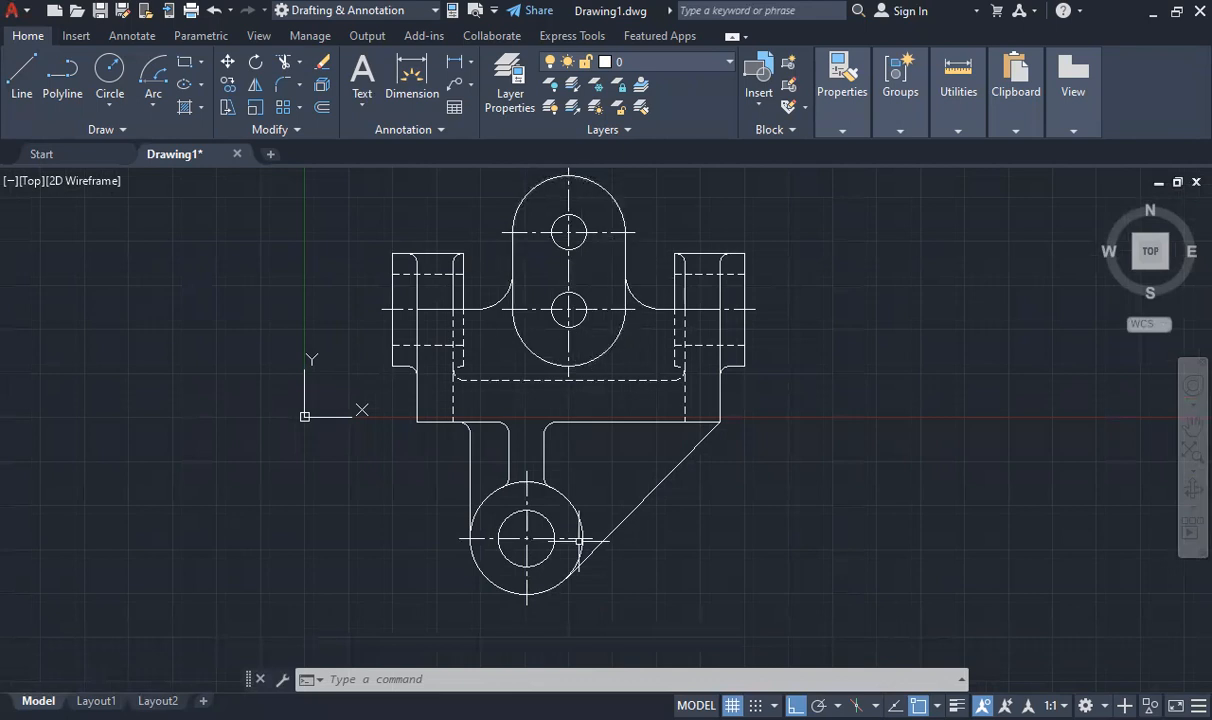
scroll(410, 315, "down", 5)
scroll(410, 300, "up", 3)
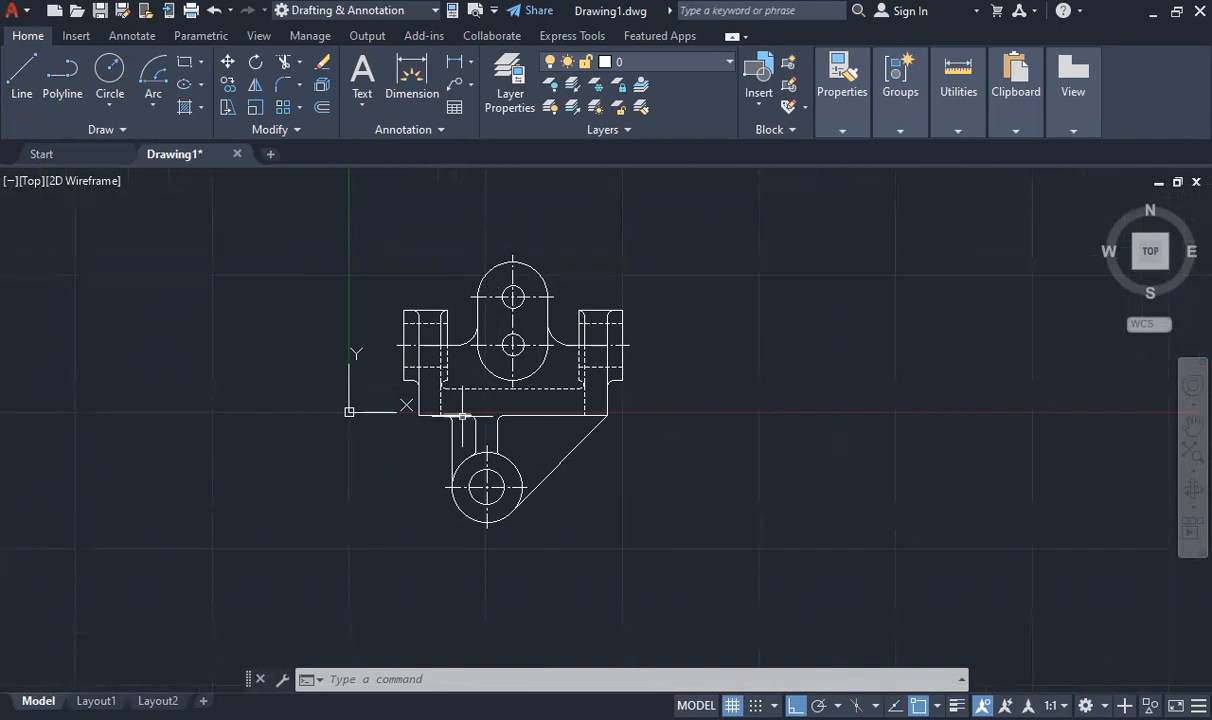
- Draw a rectangle 50 units wide left of the front view, from the lower boss's centre level up to the boss's top
left_click(36, 86)
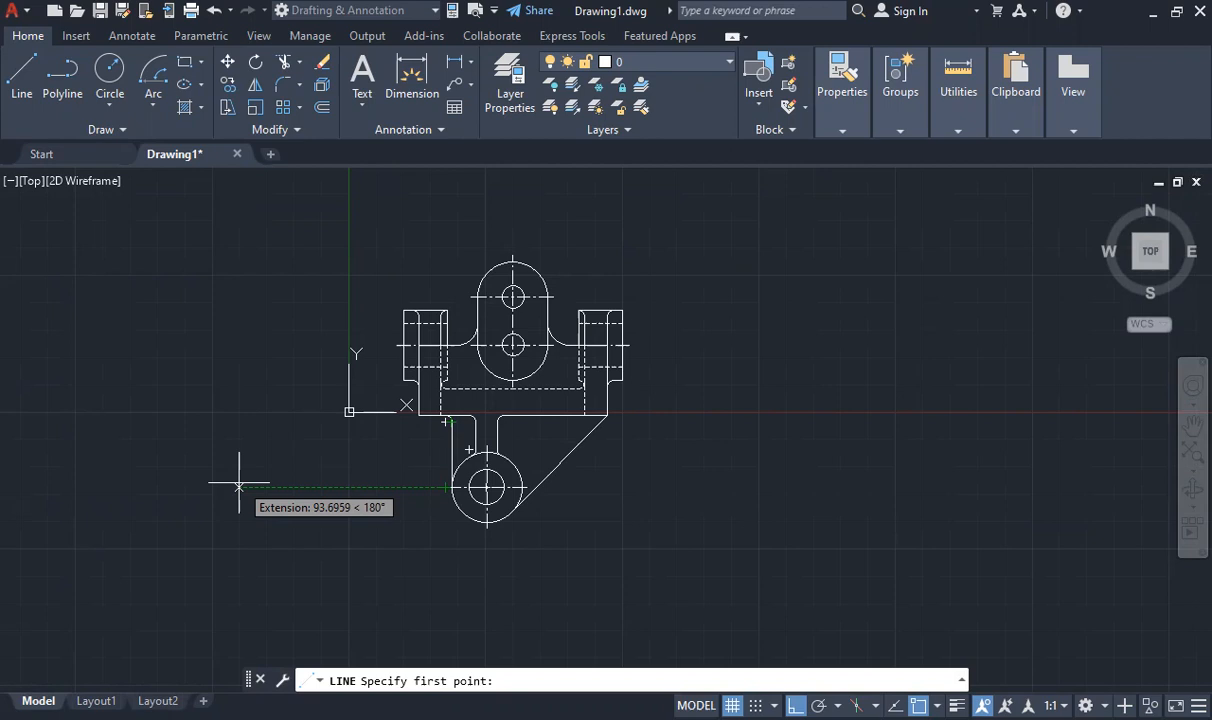
left_click(321, 487)
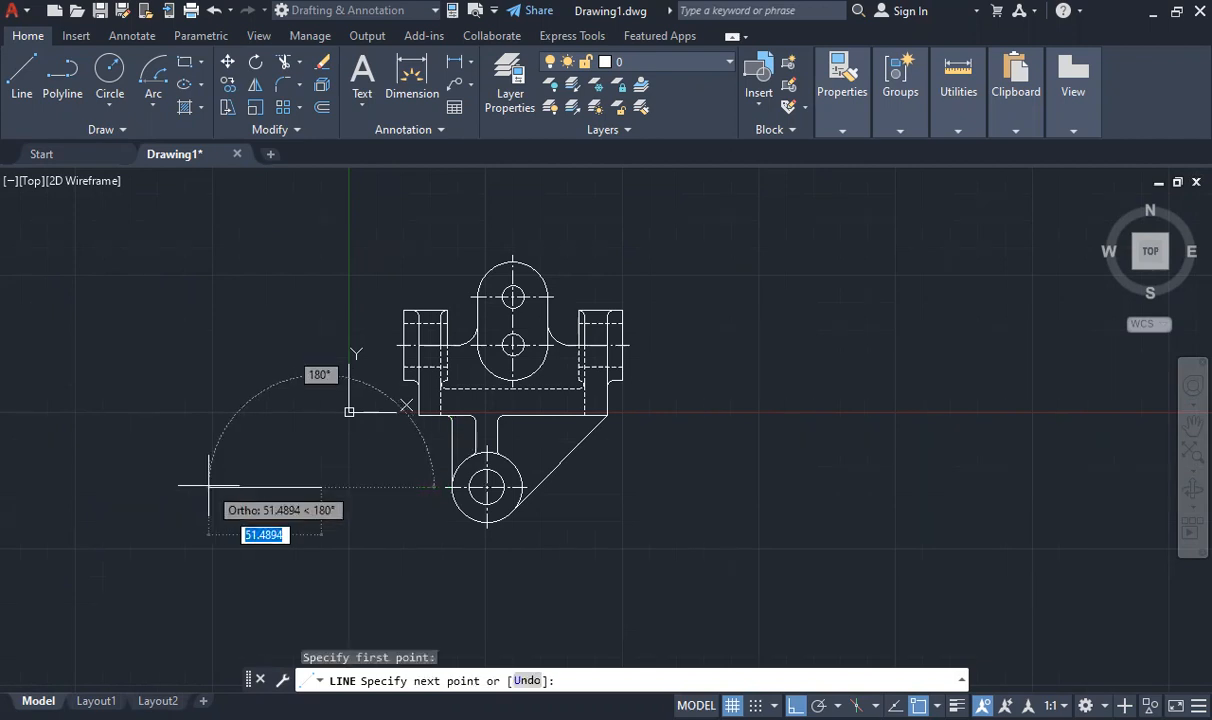
type("50")
key("Return")
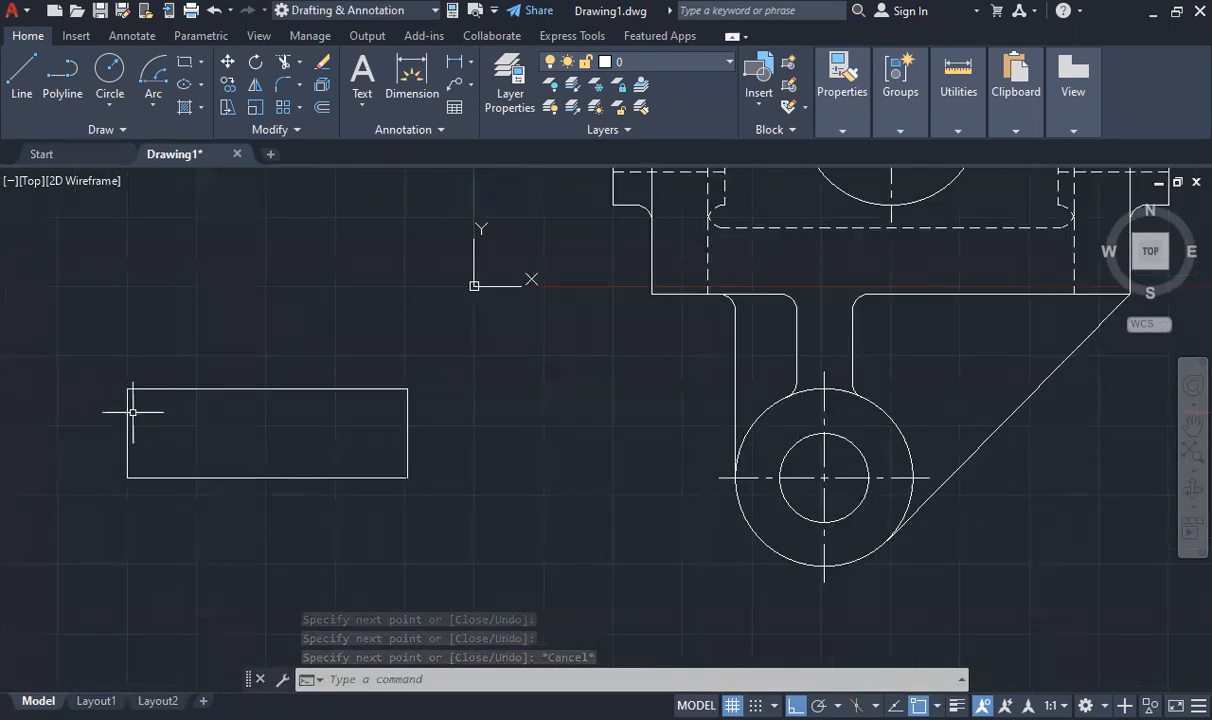
- Stretch both ends of the rectangle's bottom line outward by 3 units
left_click(127, 477)
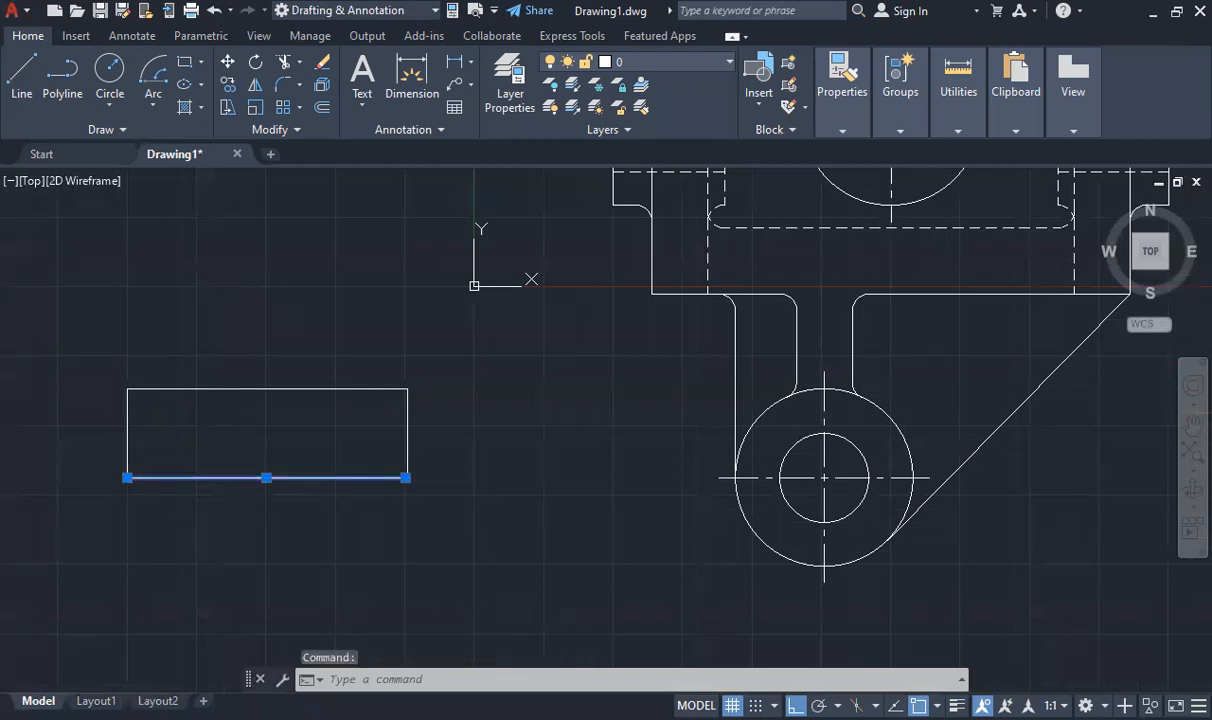
left_click(127, 477)
type("3")
key("Return")
left_click(405, 477)
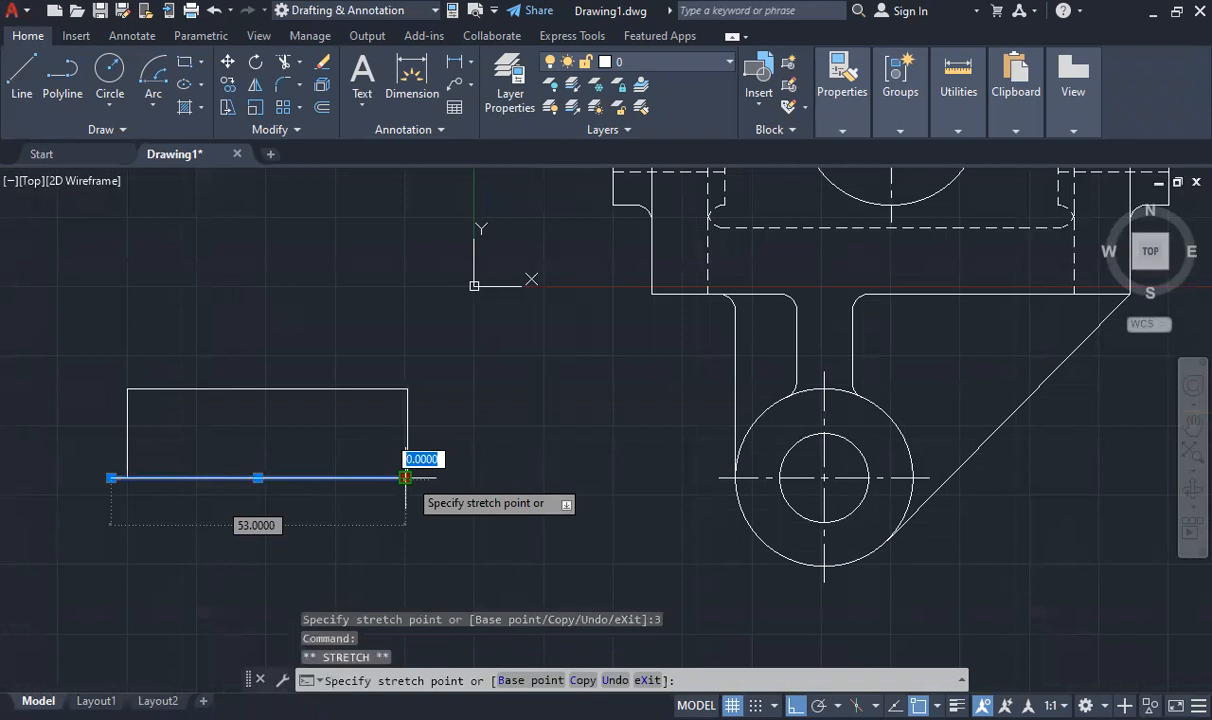
type("3")
key("Return")
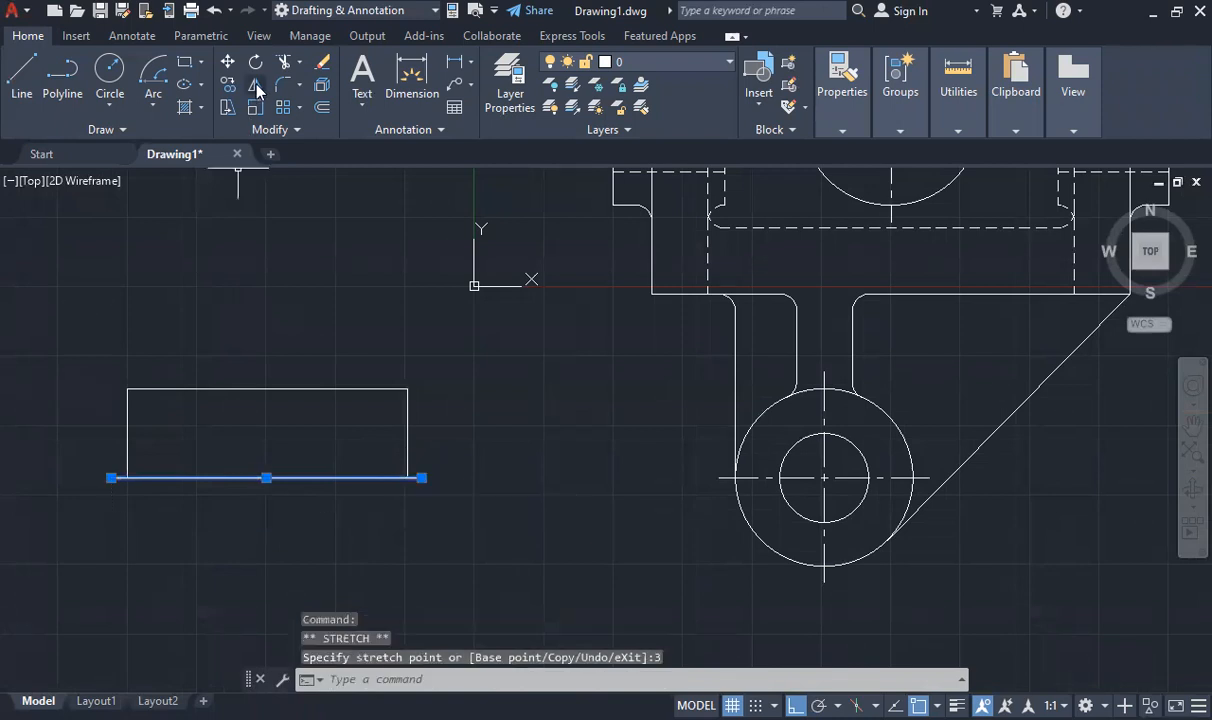
left_click(255, 88)
key("Escape")
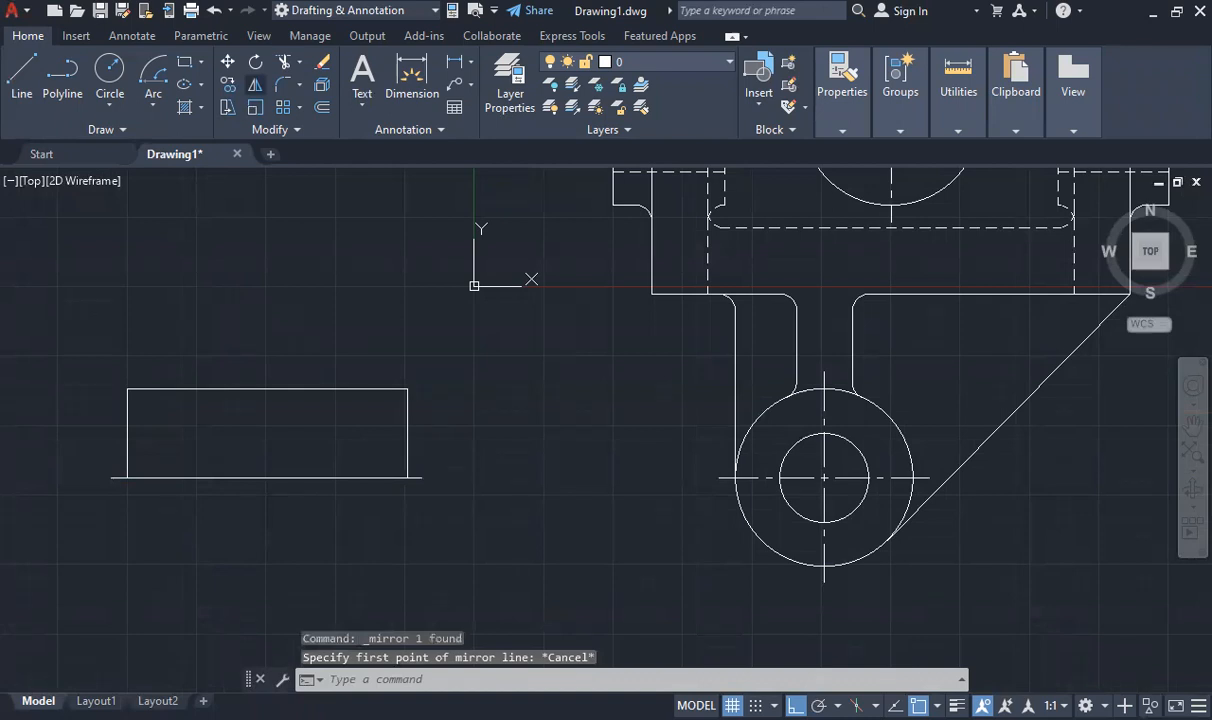
left_click(250, 91)
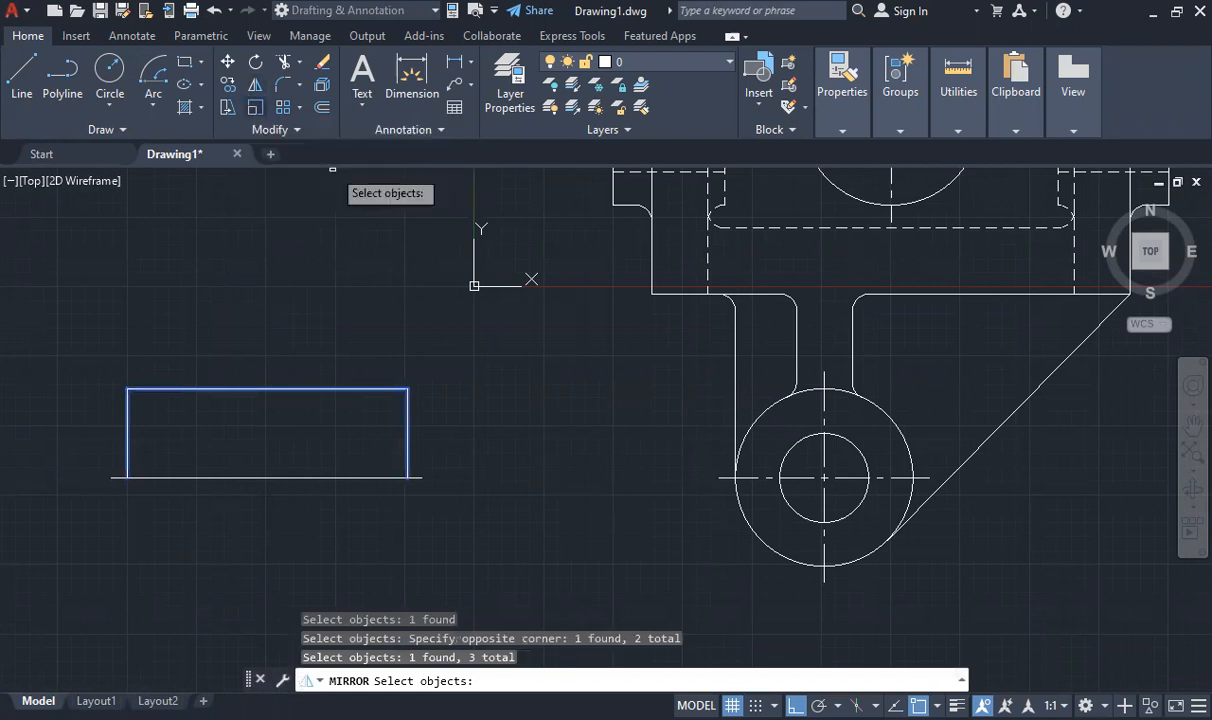
key("Escape")
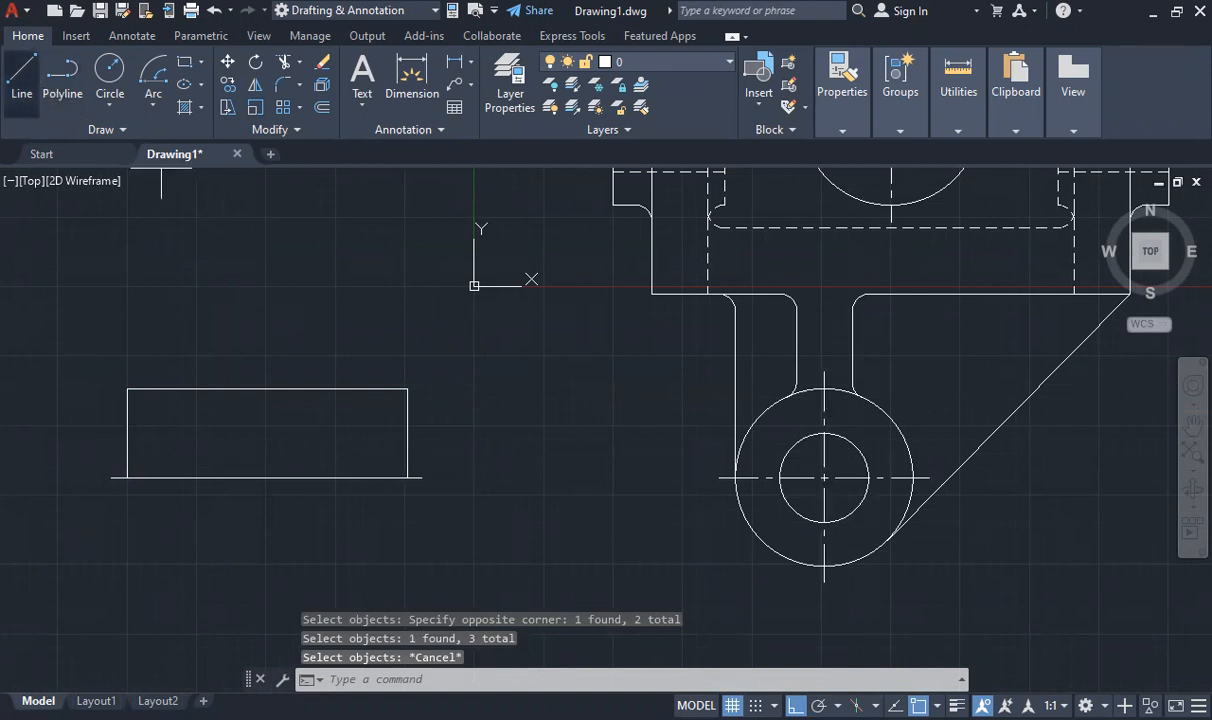
- Draw a horizontal line across the rectangle at the midpoint of its side edges, and erase the vertical helper segment used to locate it
left_click(22, 80)
left_click(408, 477)
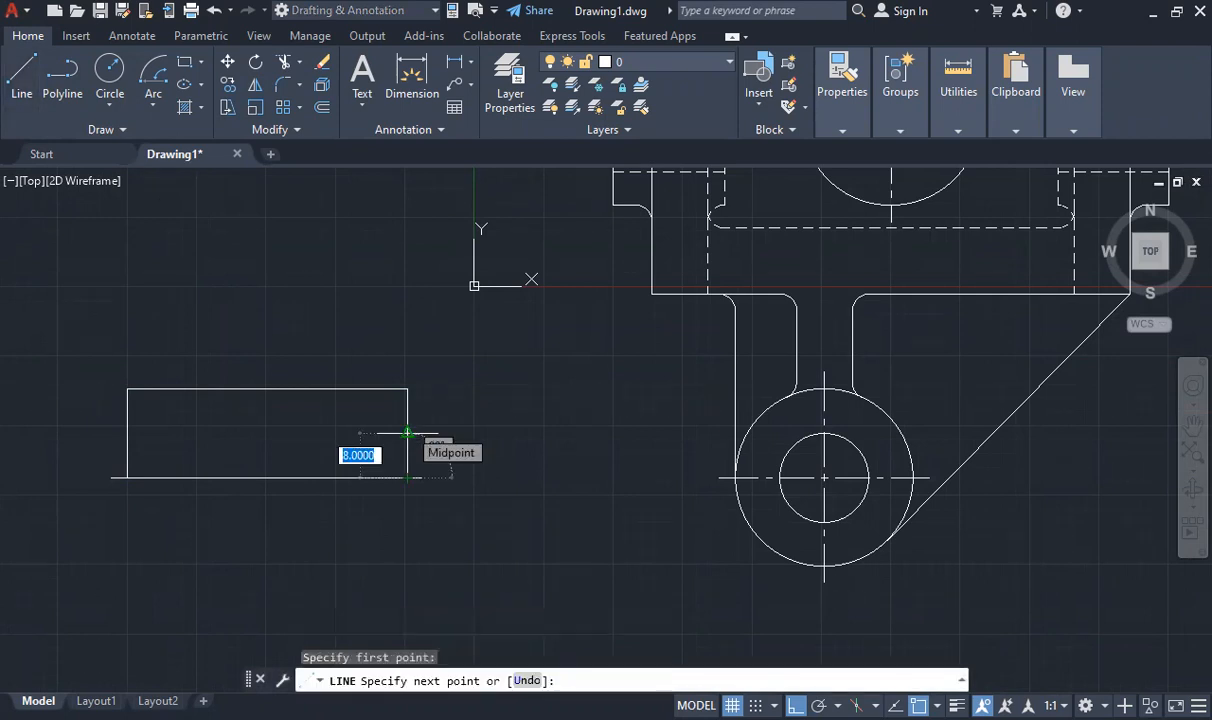
left_click(408, 433)
key("Escape")
left_click(408, 452)
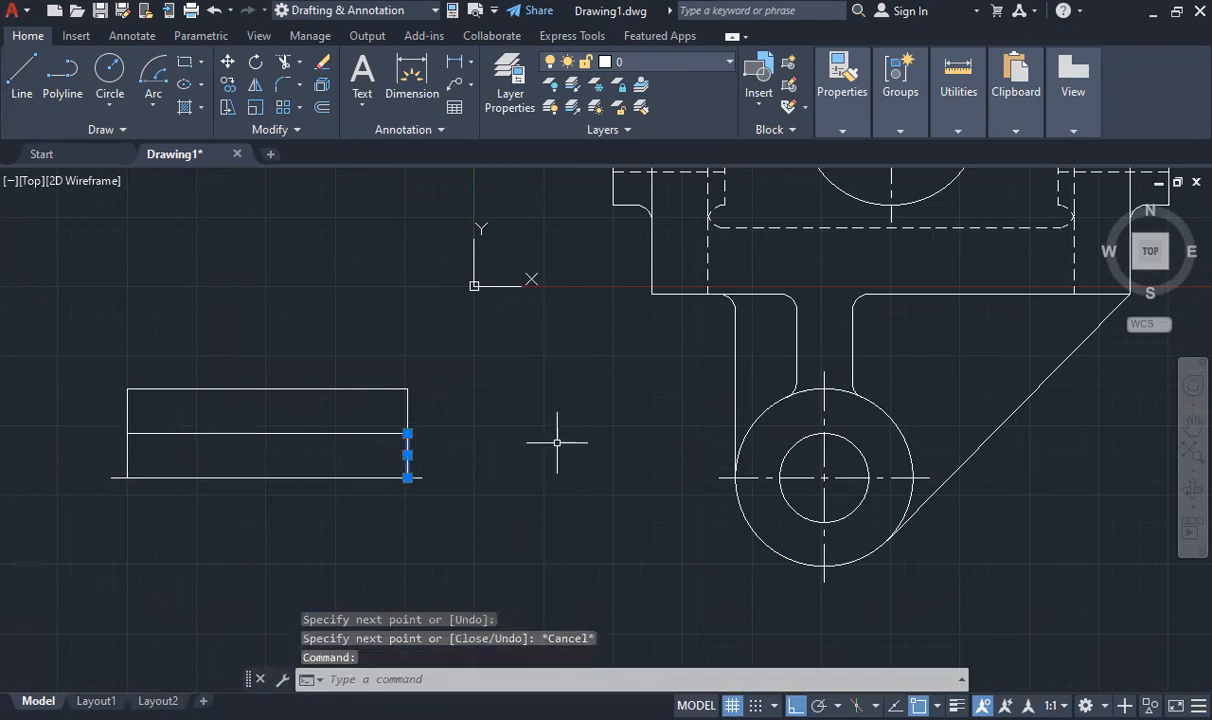
key("Delete")
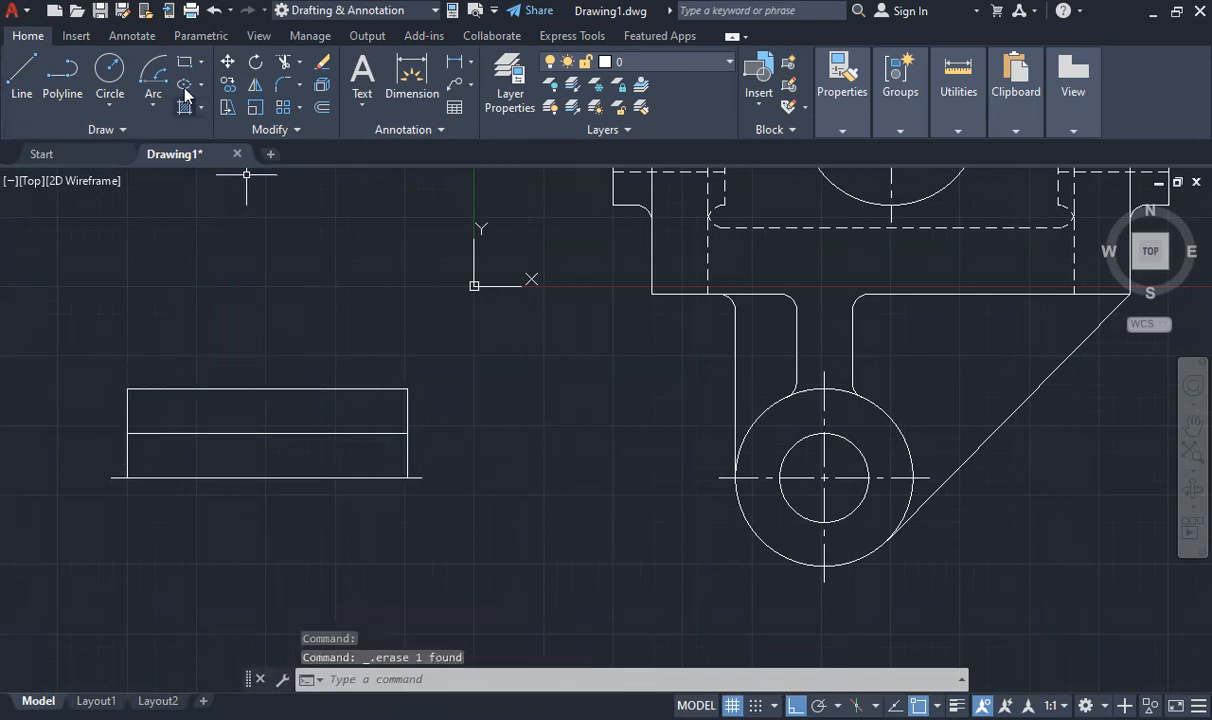
- Mirror the rectangle's top, middle and side lines about the extended bottom line, keeping the source objects
left_click(252, 86)
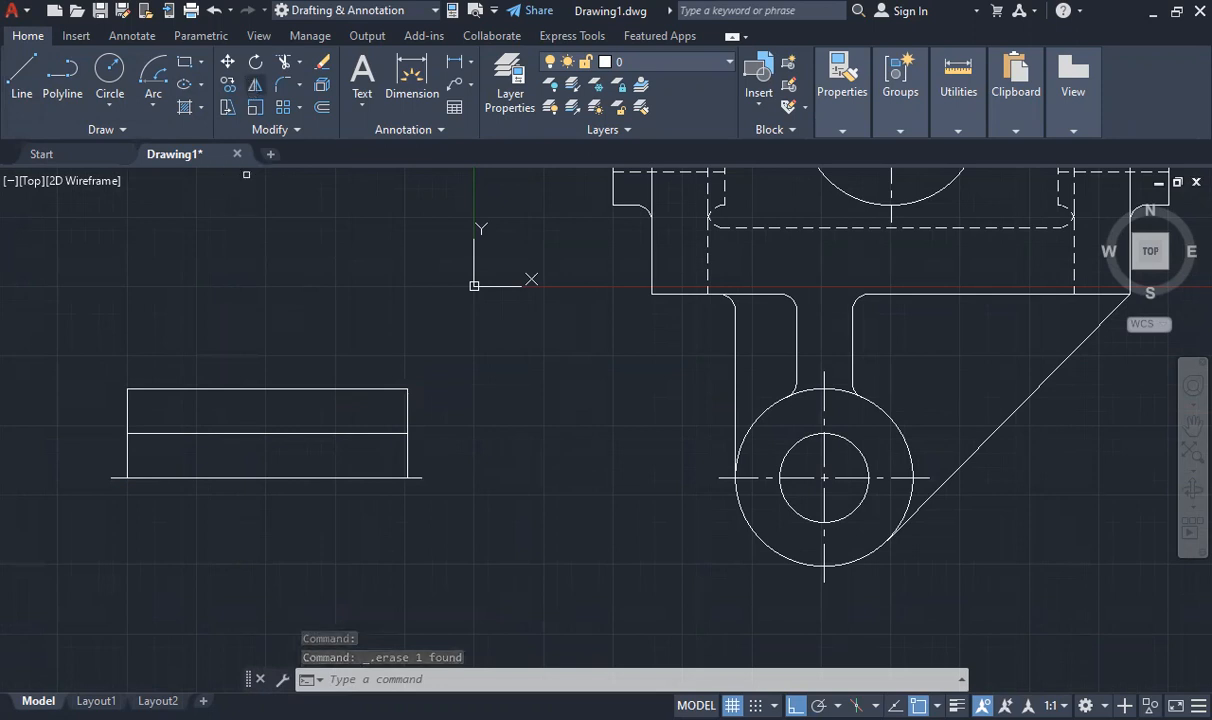
left_click(260, 389)
left_click(260, 433)
left_click(127, 455)
left_click(406, 409)
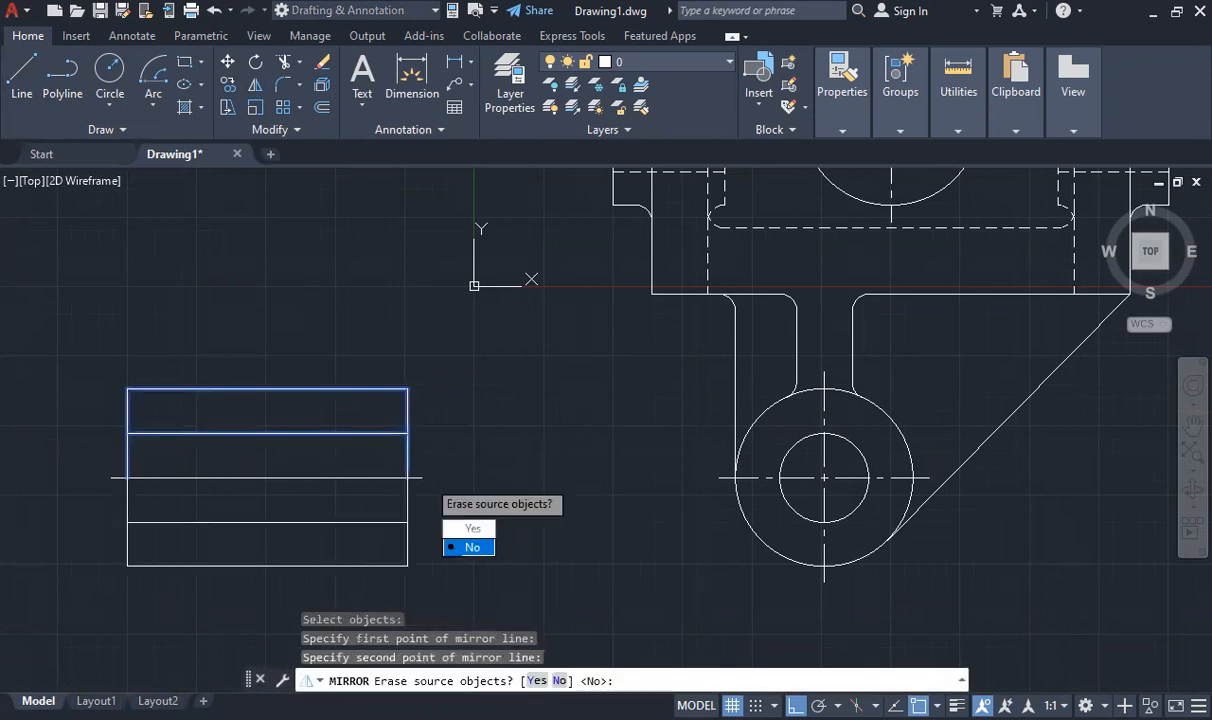
left_click(465, 546)
scroll(216, 320, "down", 5)
scroll(270, 270, "up", 3)
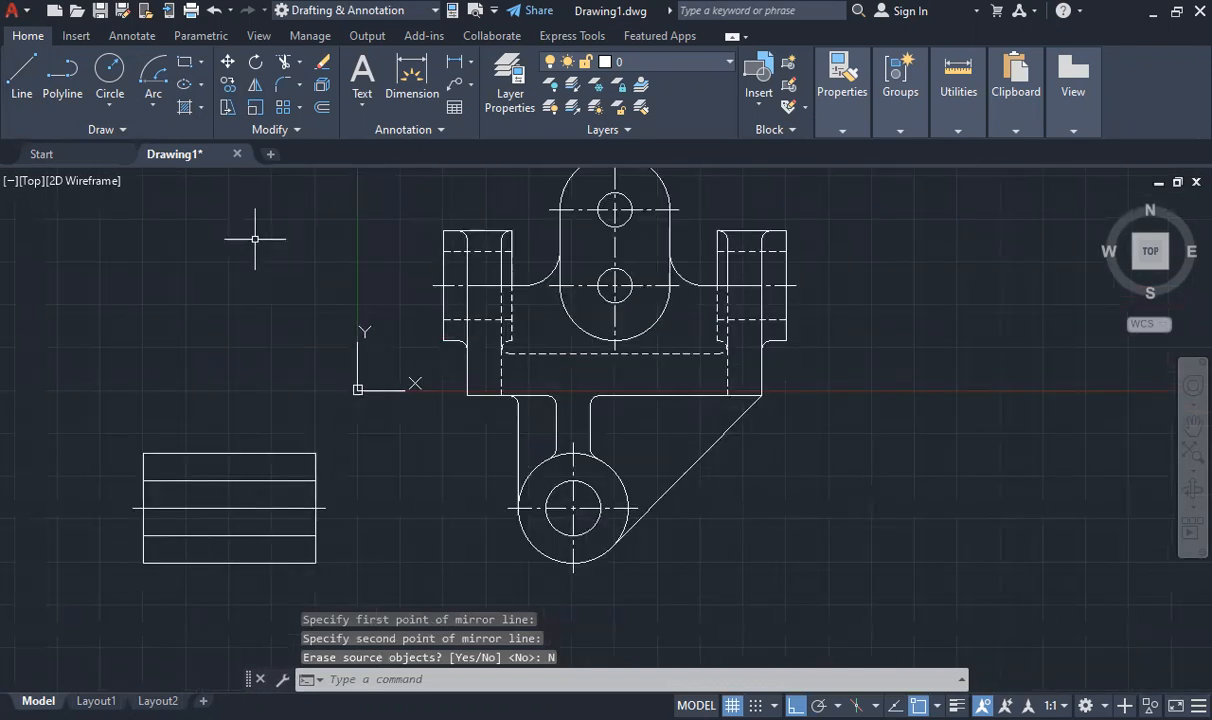
left_click(473, 679)
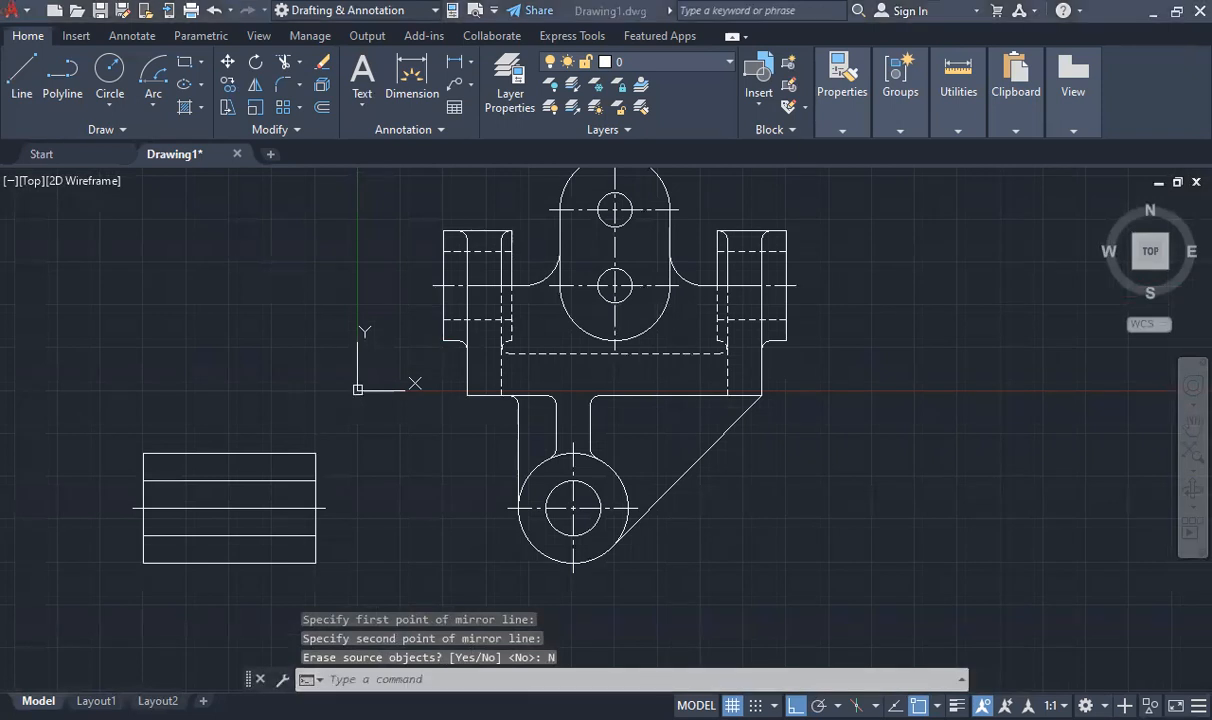
- Draw a vertical line upward from the rectangle's top edge, 20 units from its left corner, to the base's bottom level, and erase the helper segment
left_click(23, 67)
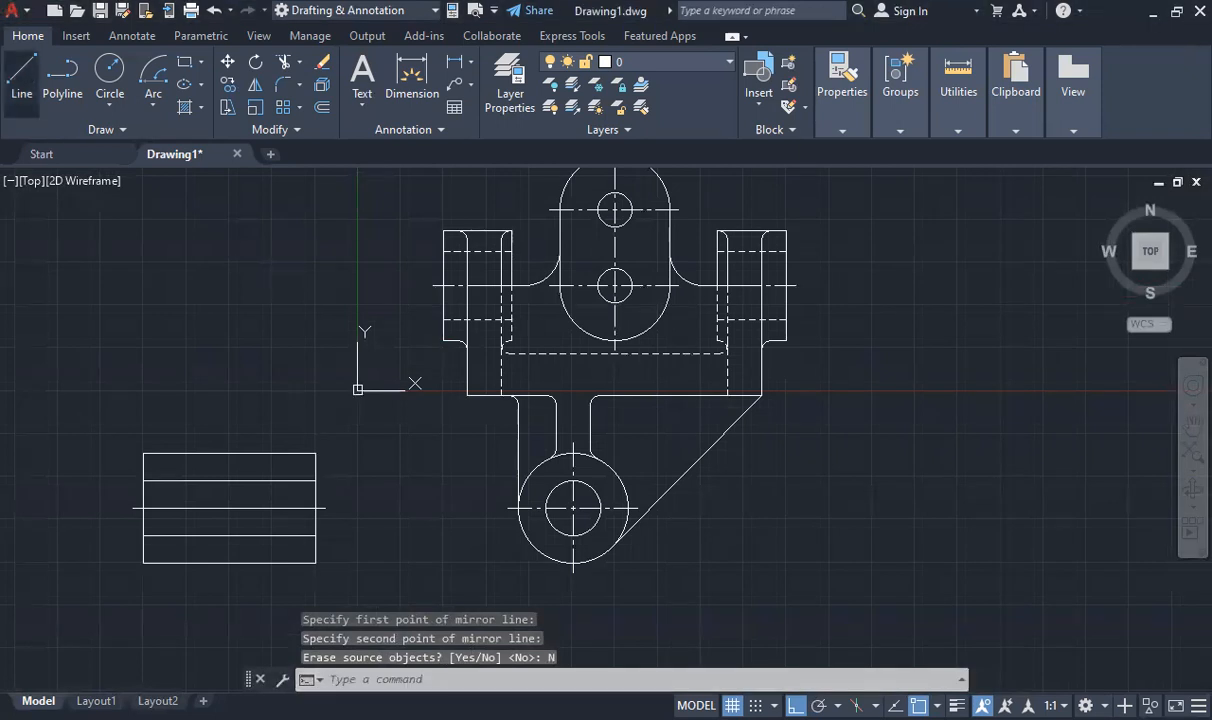
left_click(143, 453)
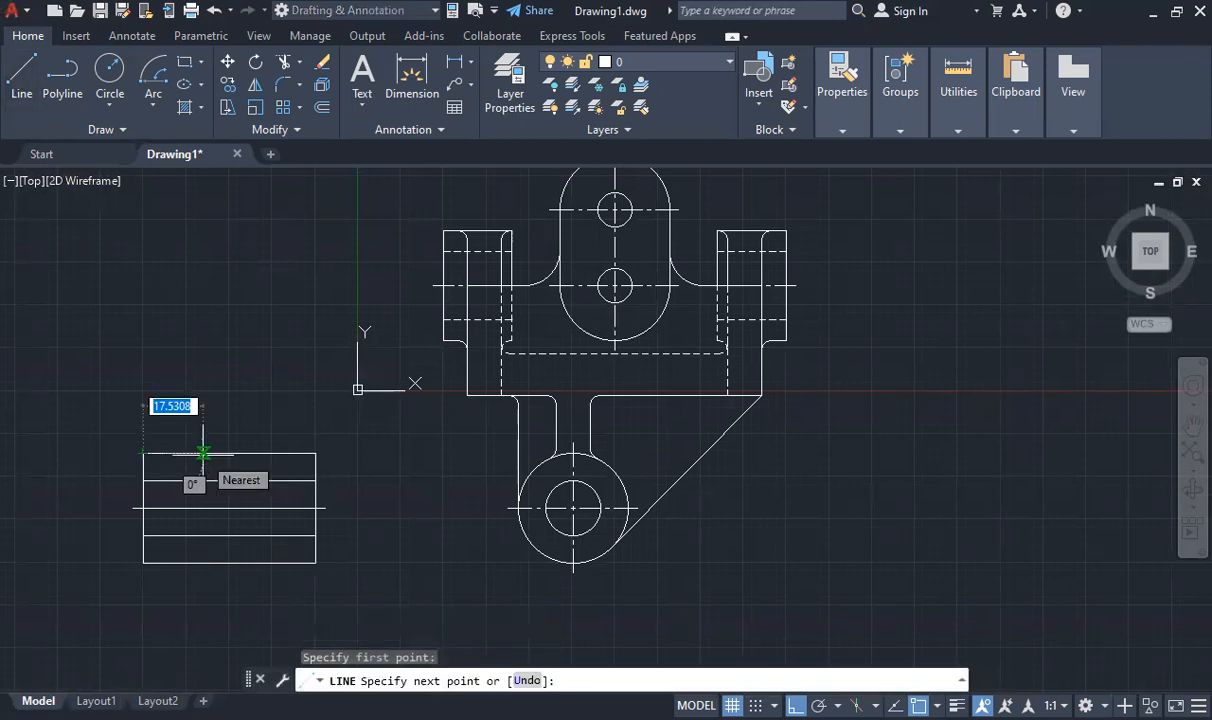
type("20")
key("Return")
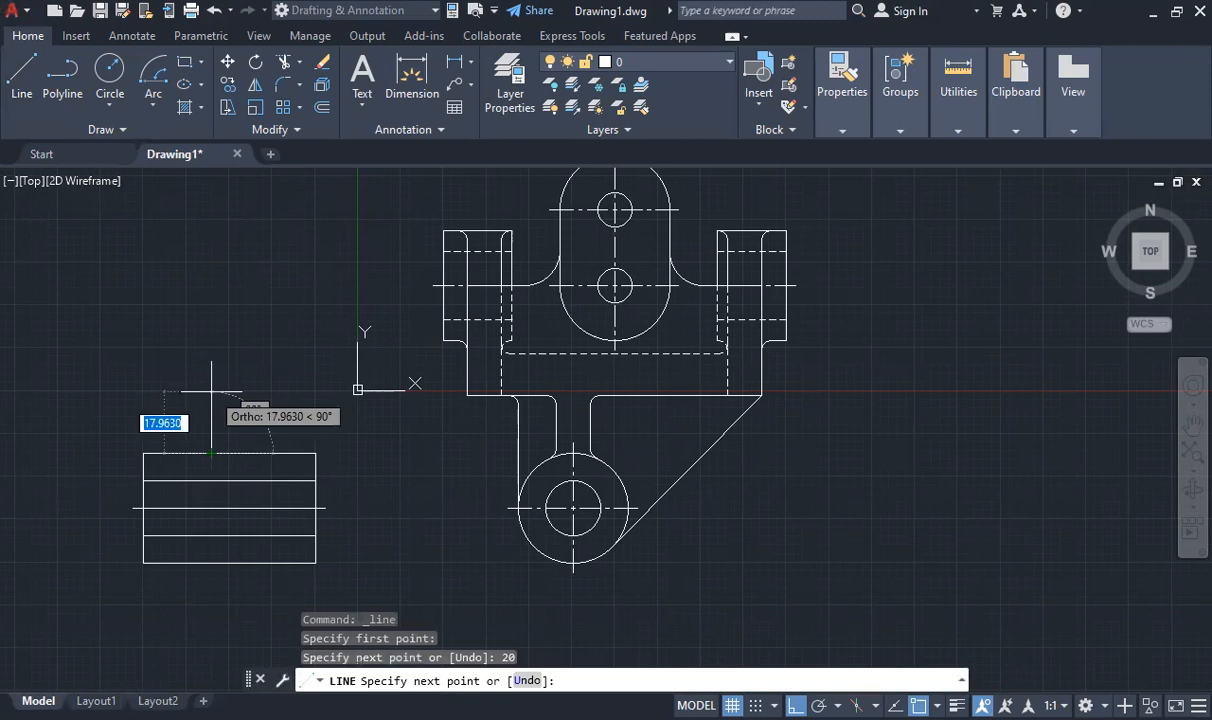
left_click(211, 392)
key("Escape")
left_click(189, 453)
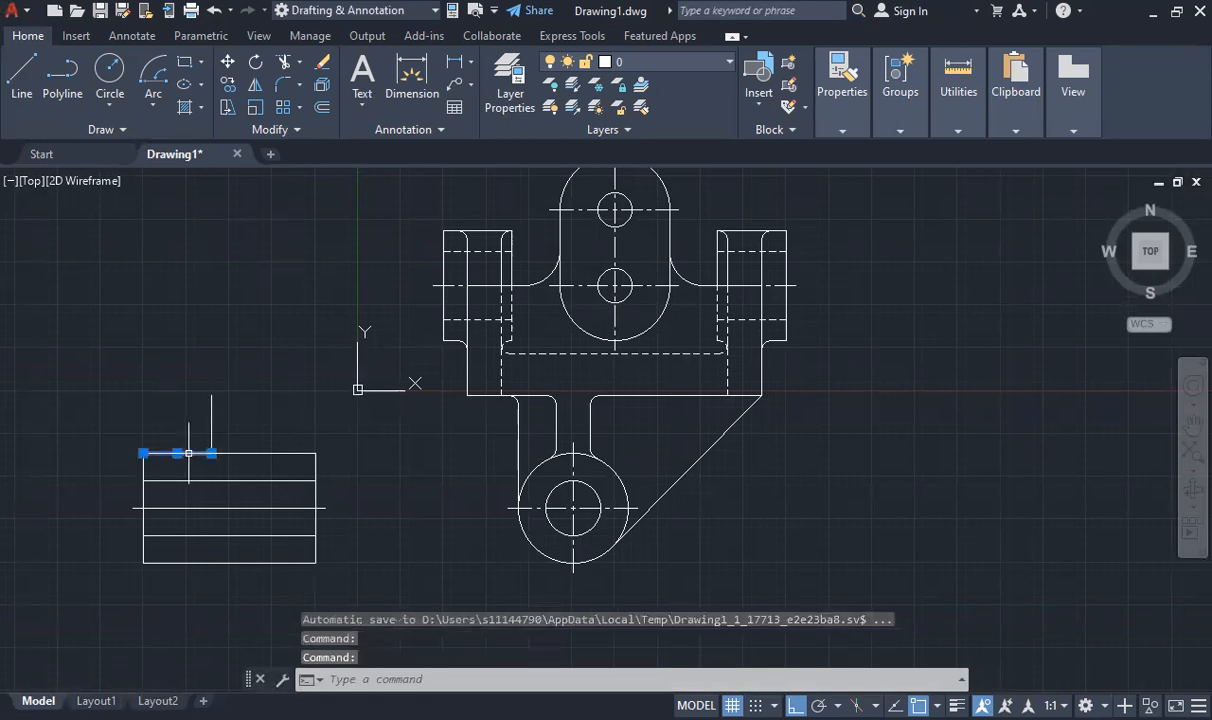
key("Delete")
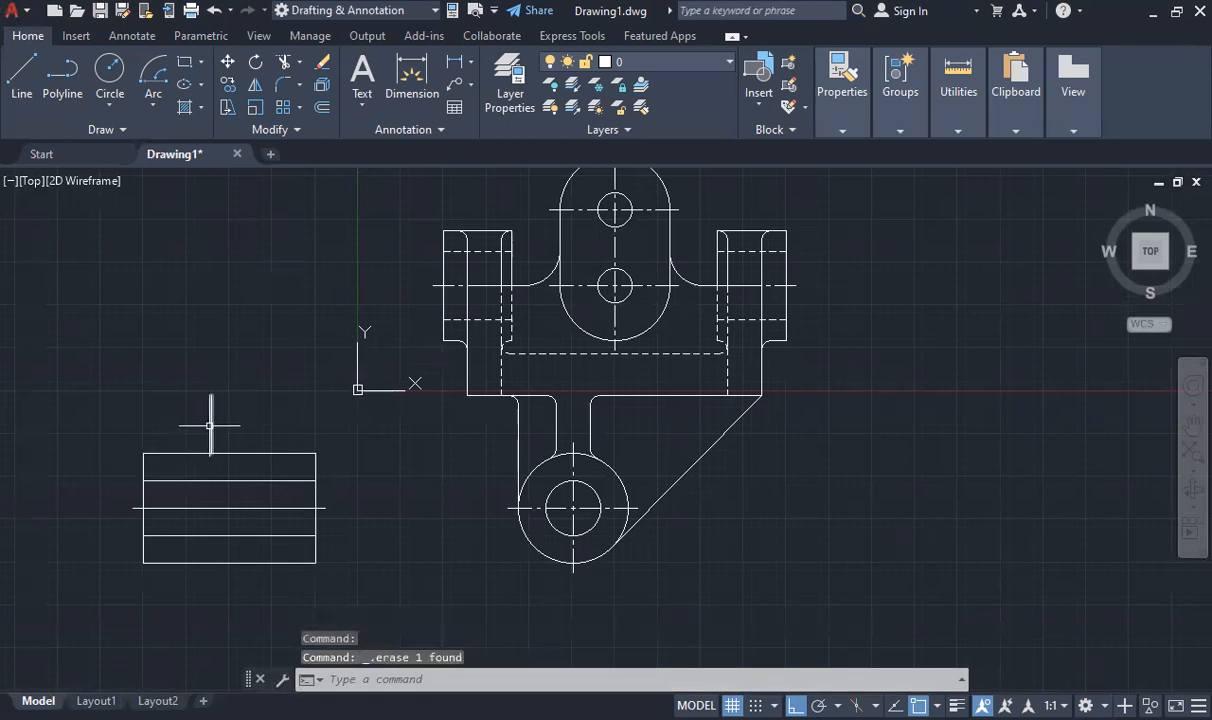
- Stretch the lower end of the new vertical line down to the rectangle's horizontal centre line
left_click(211, 424)
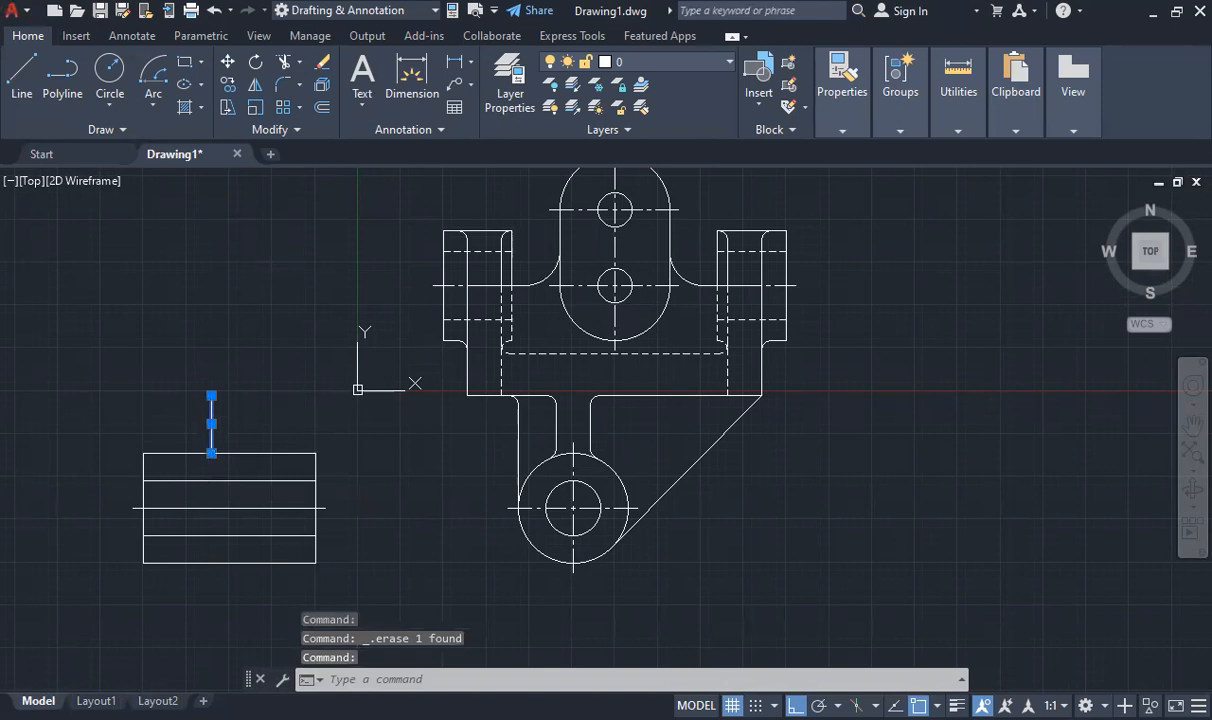
left_click(211, 453)
left_click(211, 508)
key("Escape")
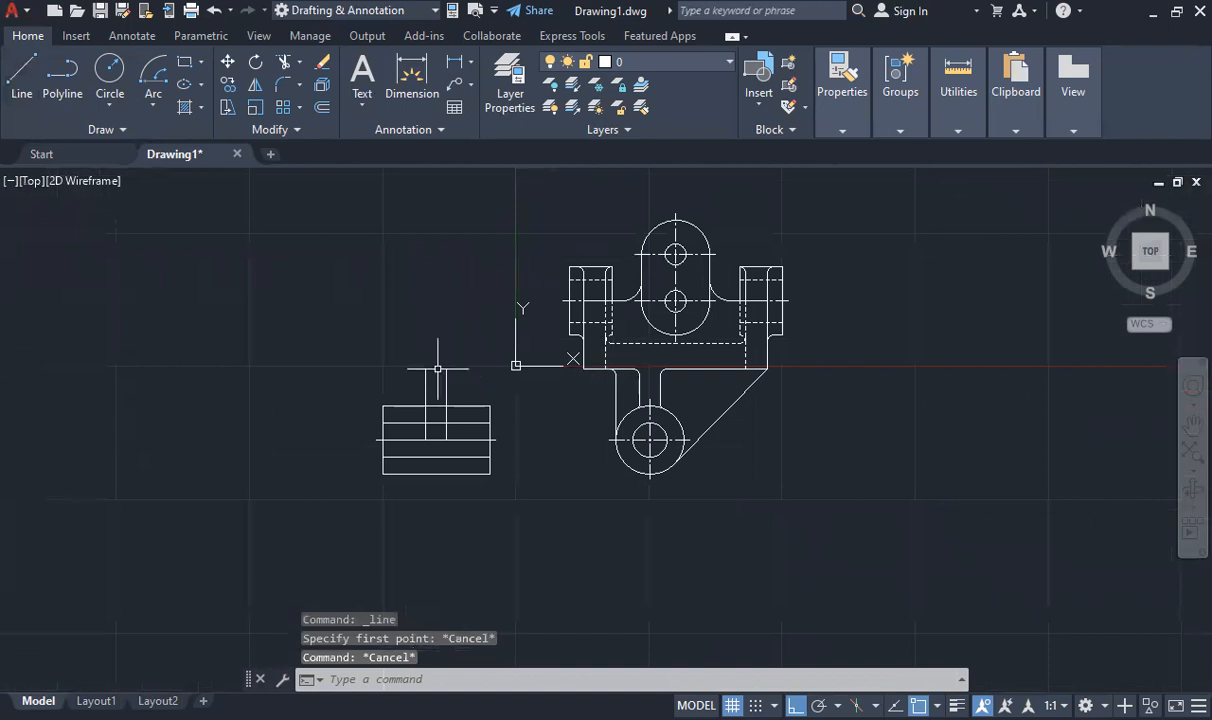
- Measure the distance and vertical offset between the right vertical line's top end and the front view base's lower-left corner
scroll(444, 377, "up", 5)
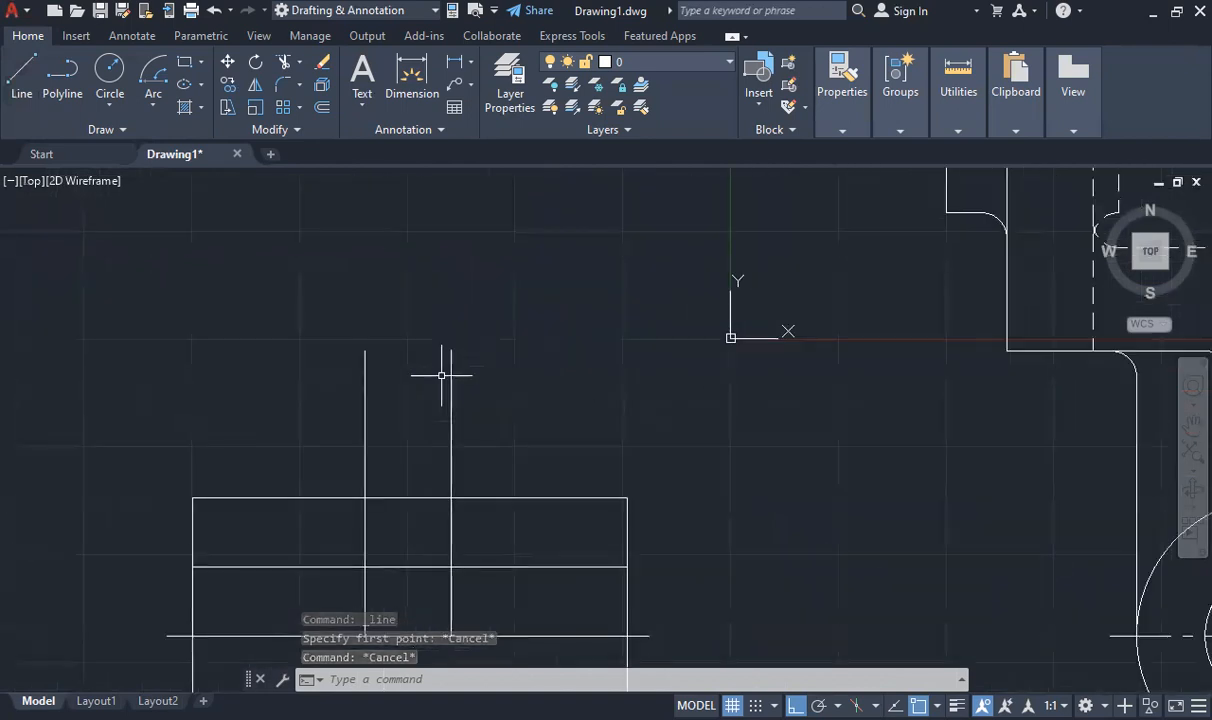
mouse_move(967, 108)
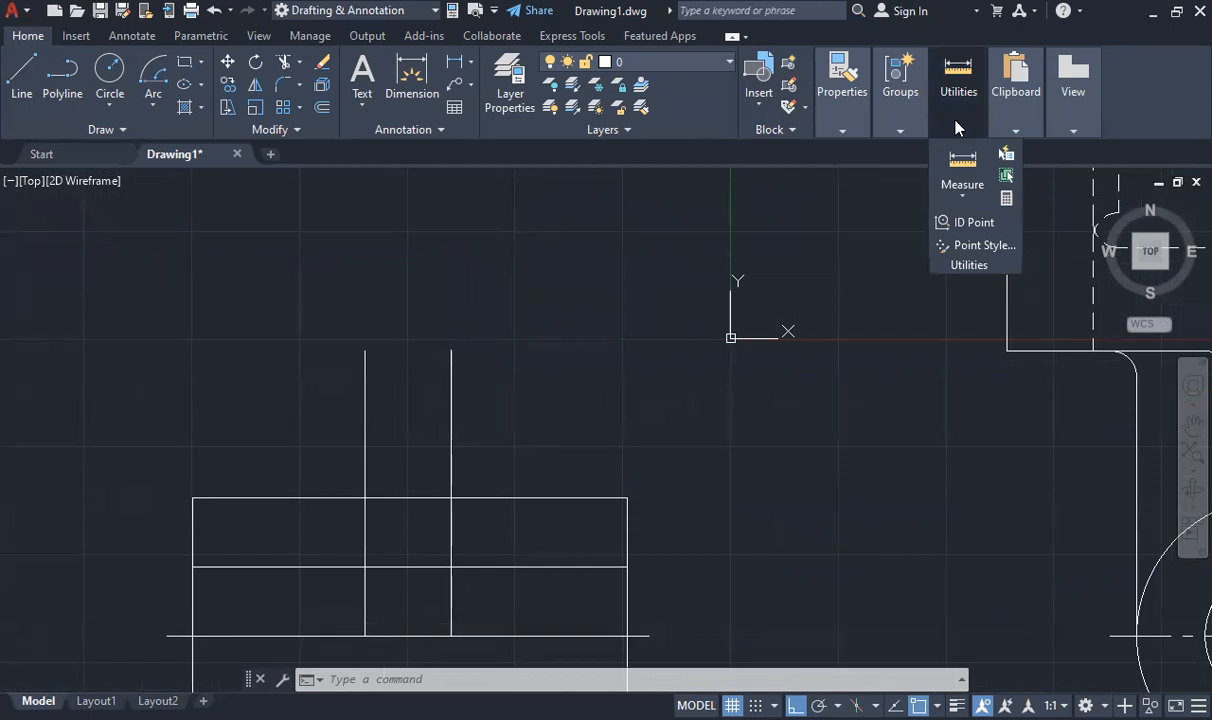
left_click(963, 192)
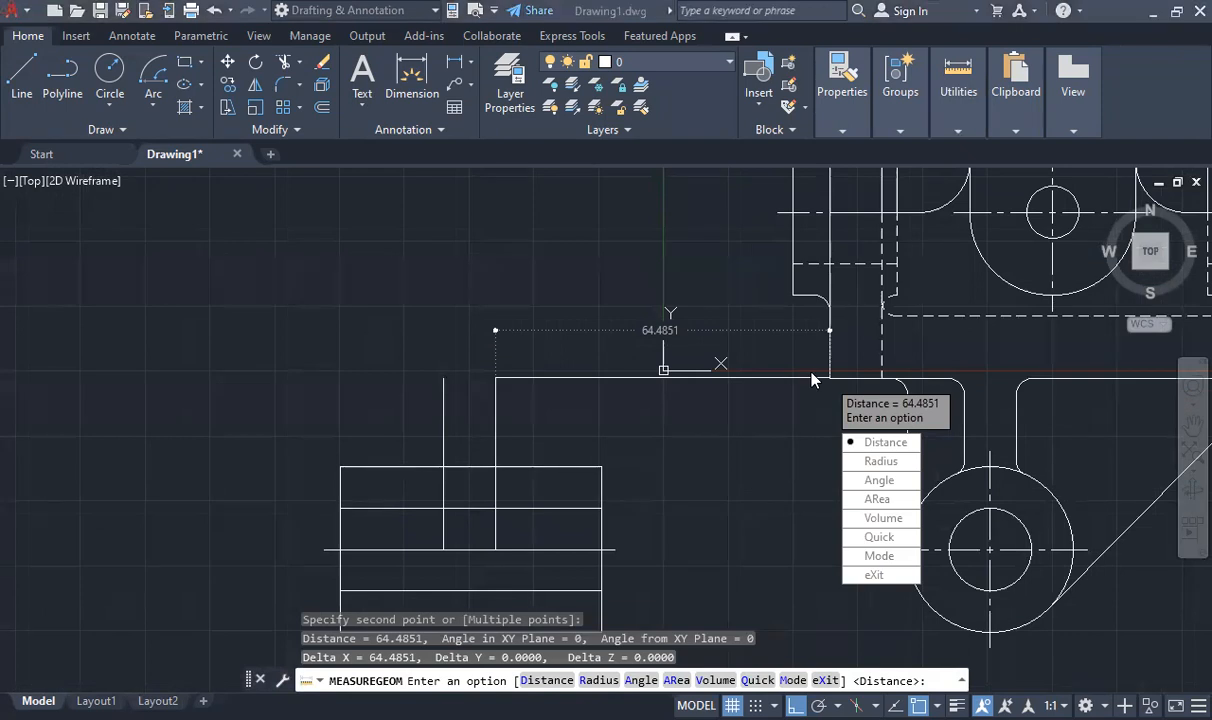
scroll(812, 360, "up", 5)
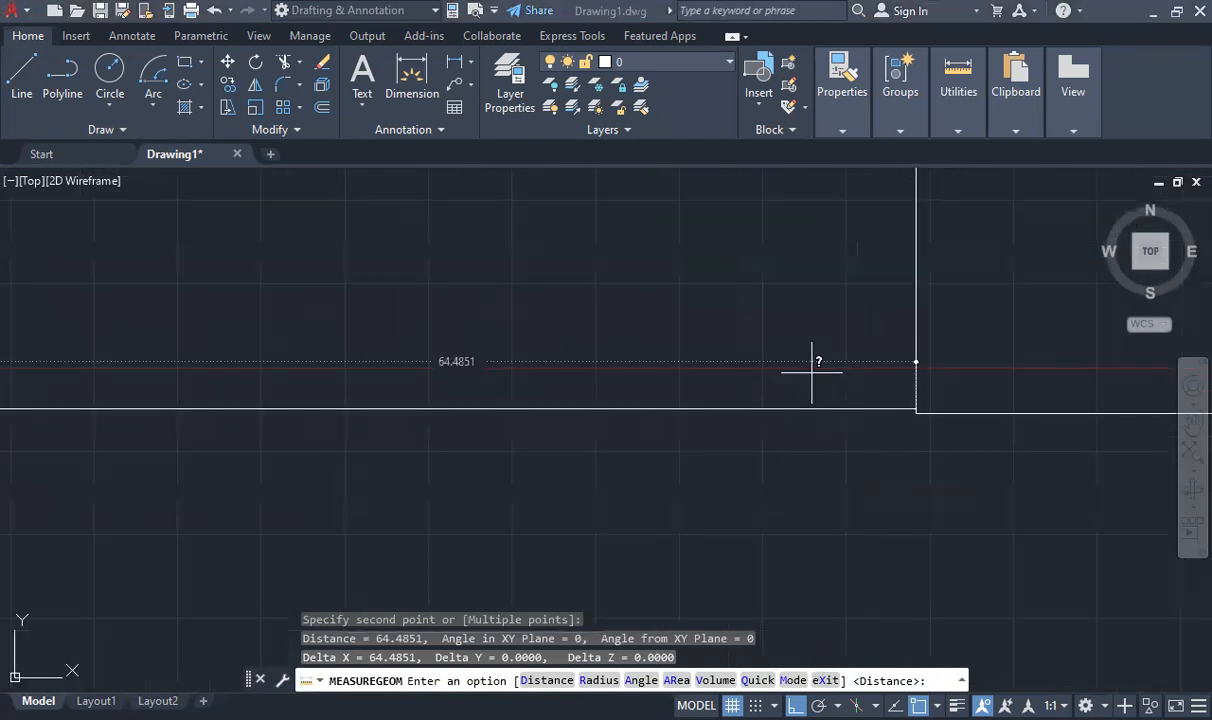
left_click(655, 519)
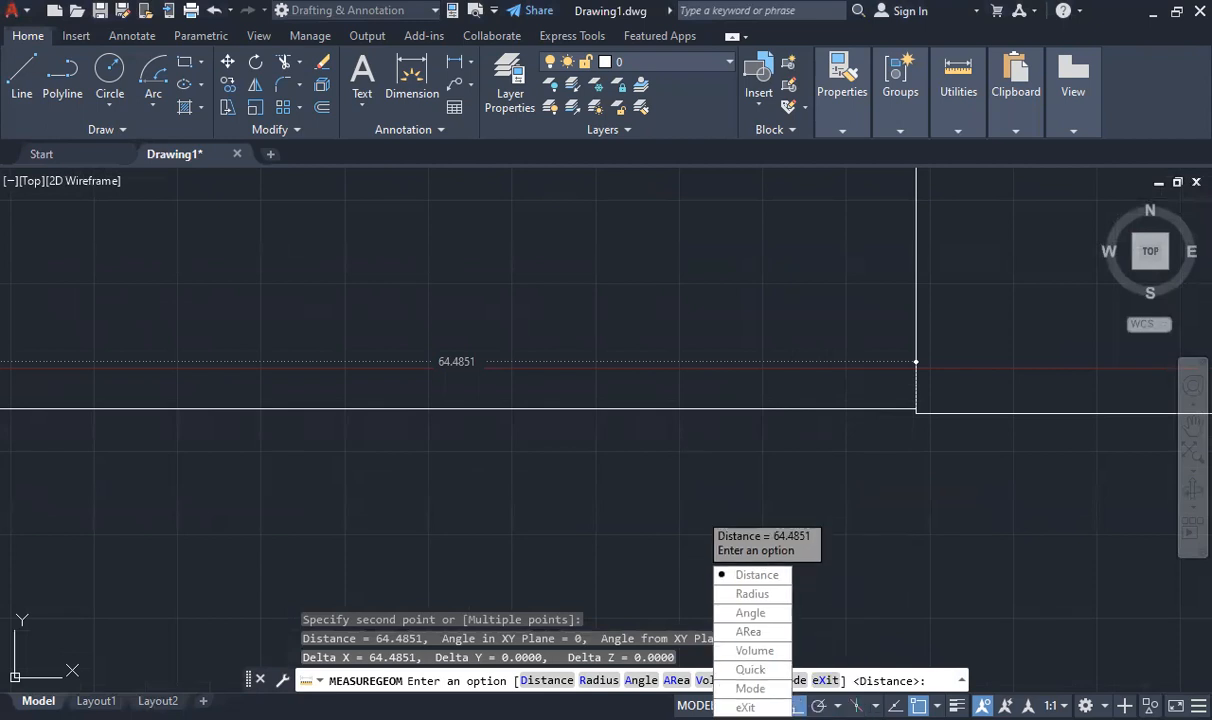
key("Escape")
left_click(931, 96)
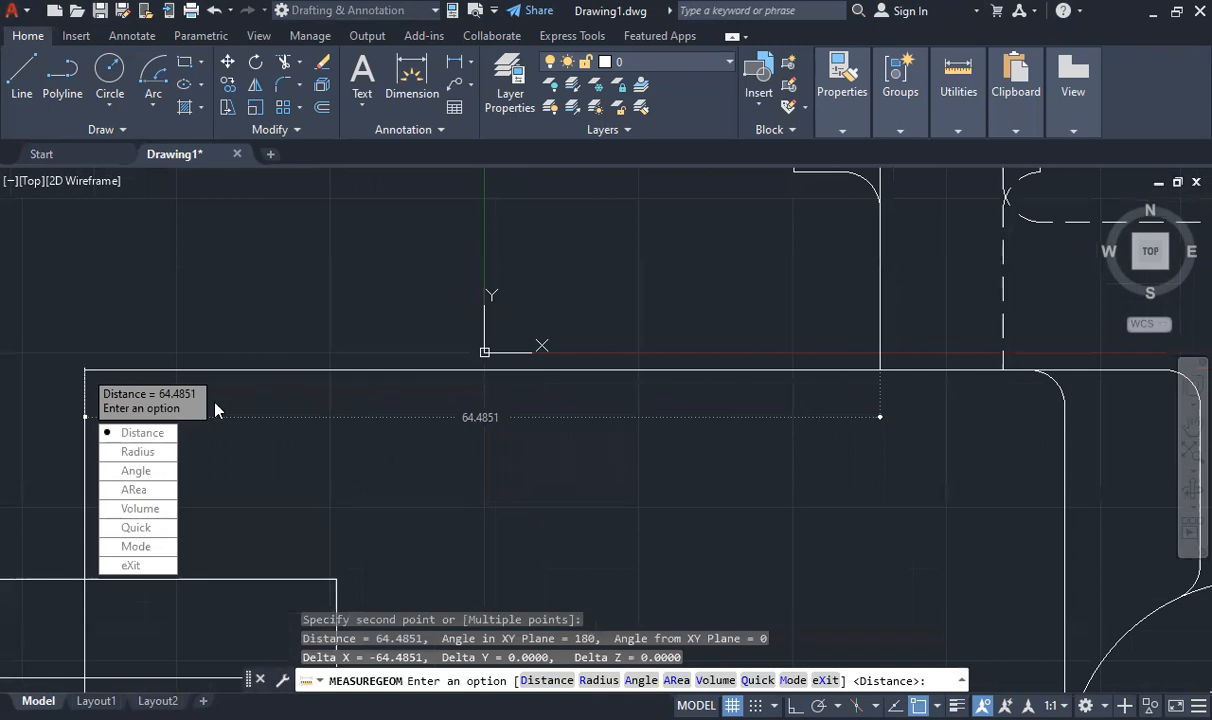
scroll(142, 412, "up", 2)
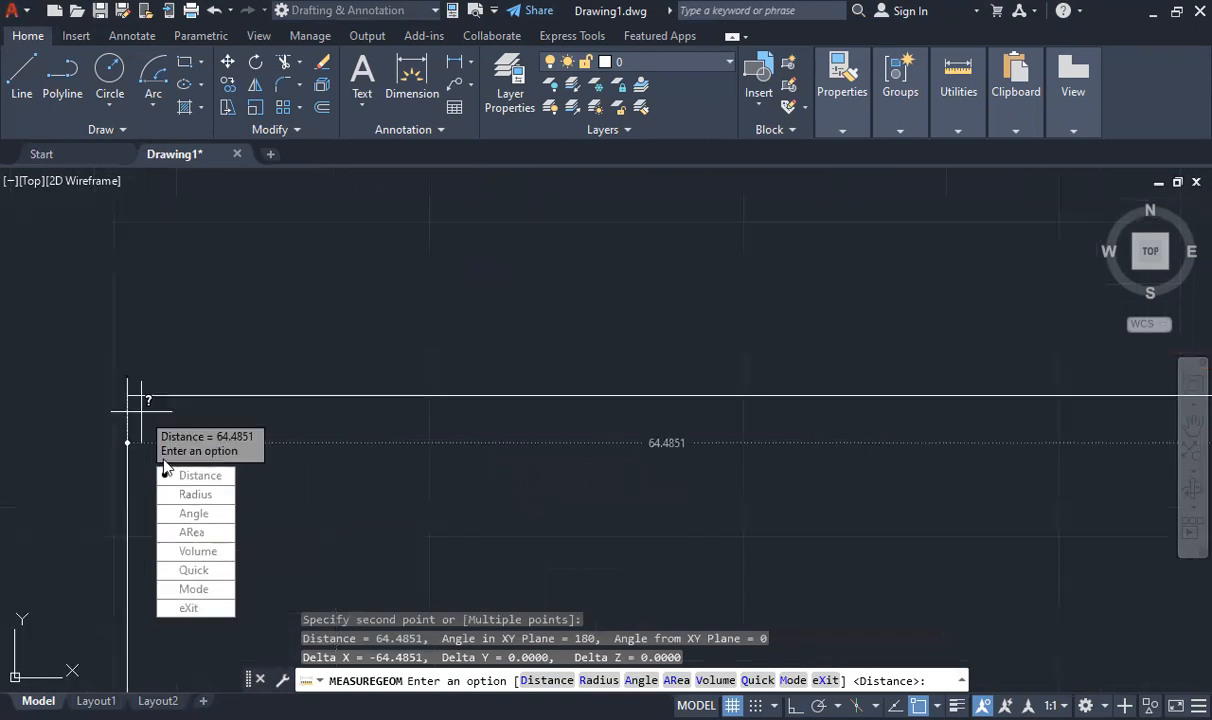
key("Escape")
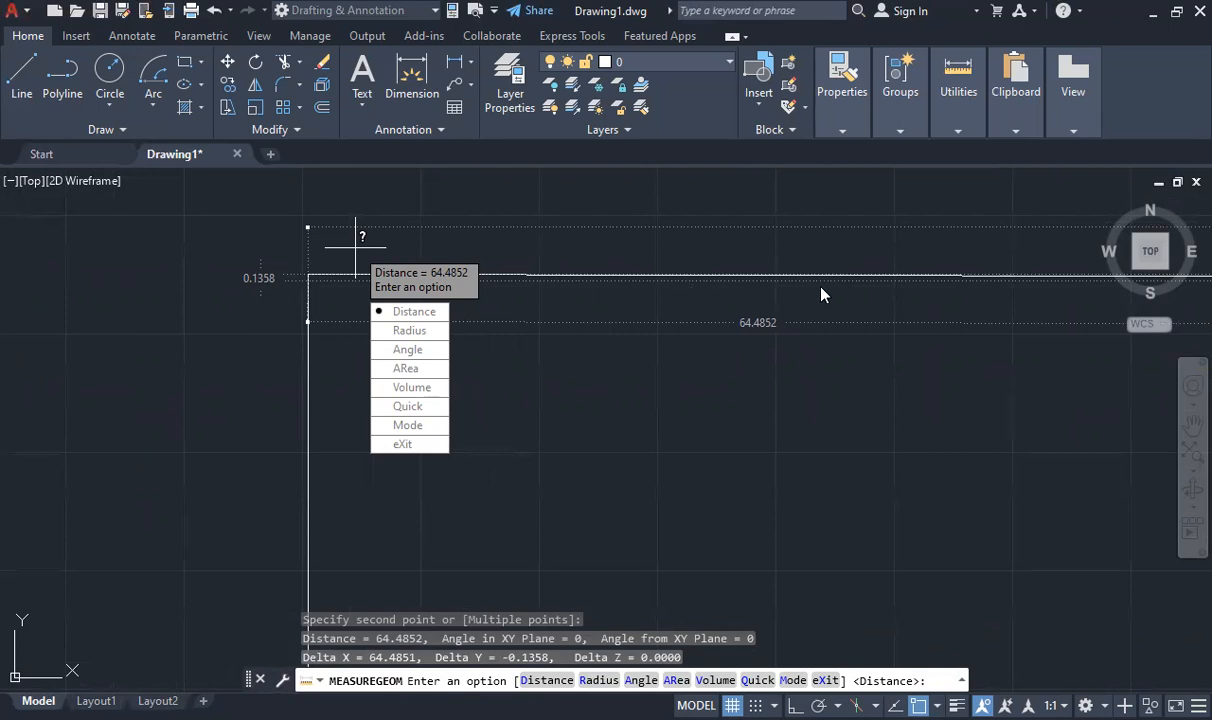
scroll(292, 320, "down", 2)
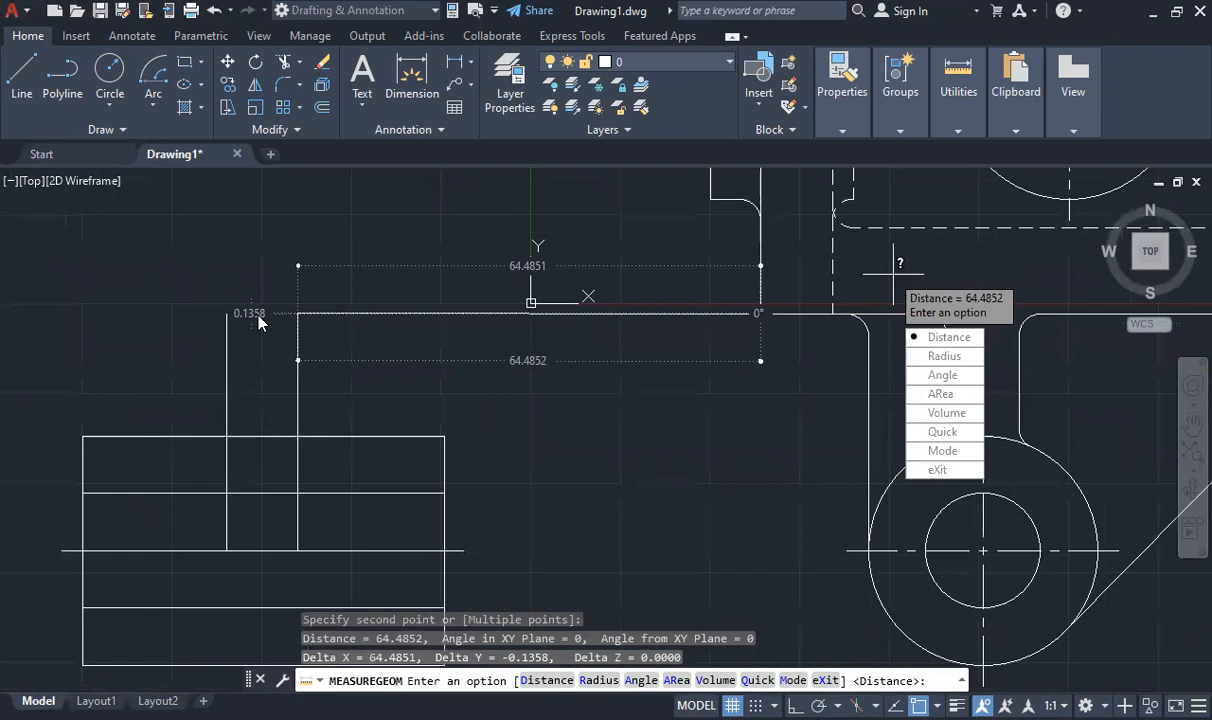
key("Escape")
- Stretch the top end of the right vertical line downward by 0.358
left_click(294, 319)
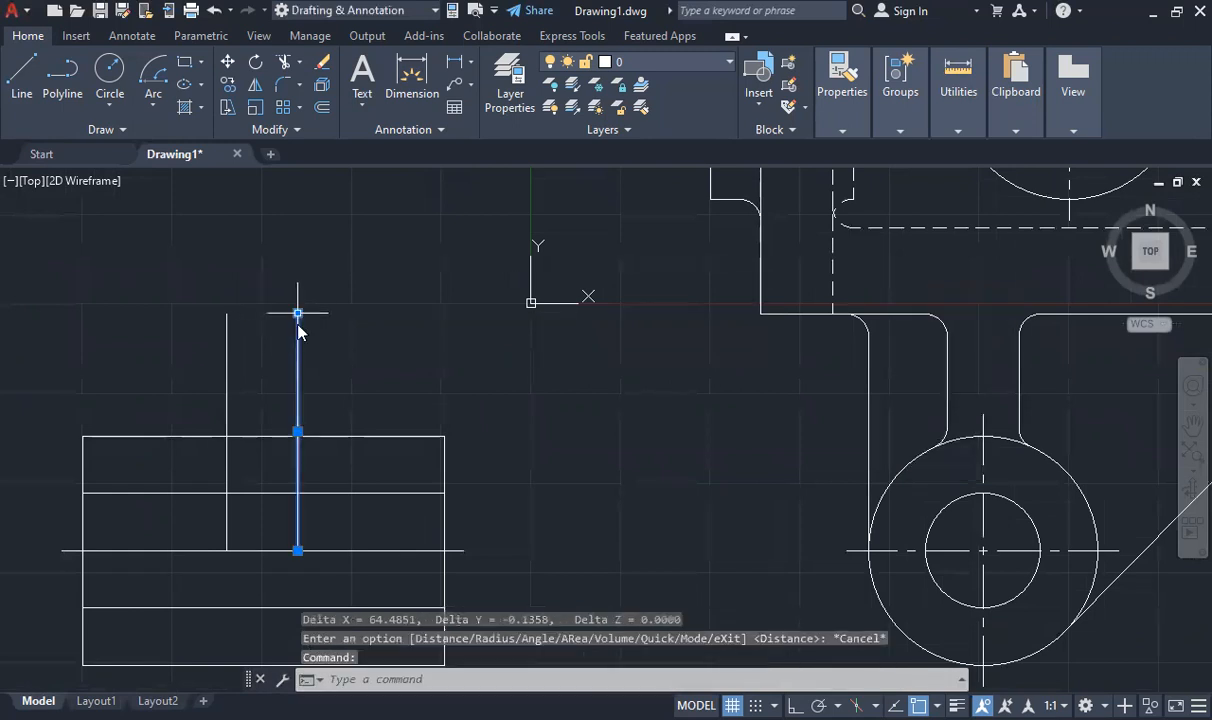
left_click(297, 312)
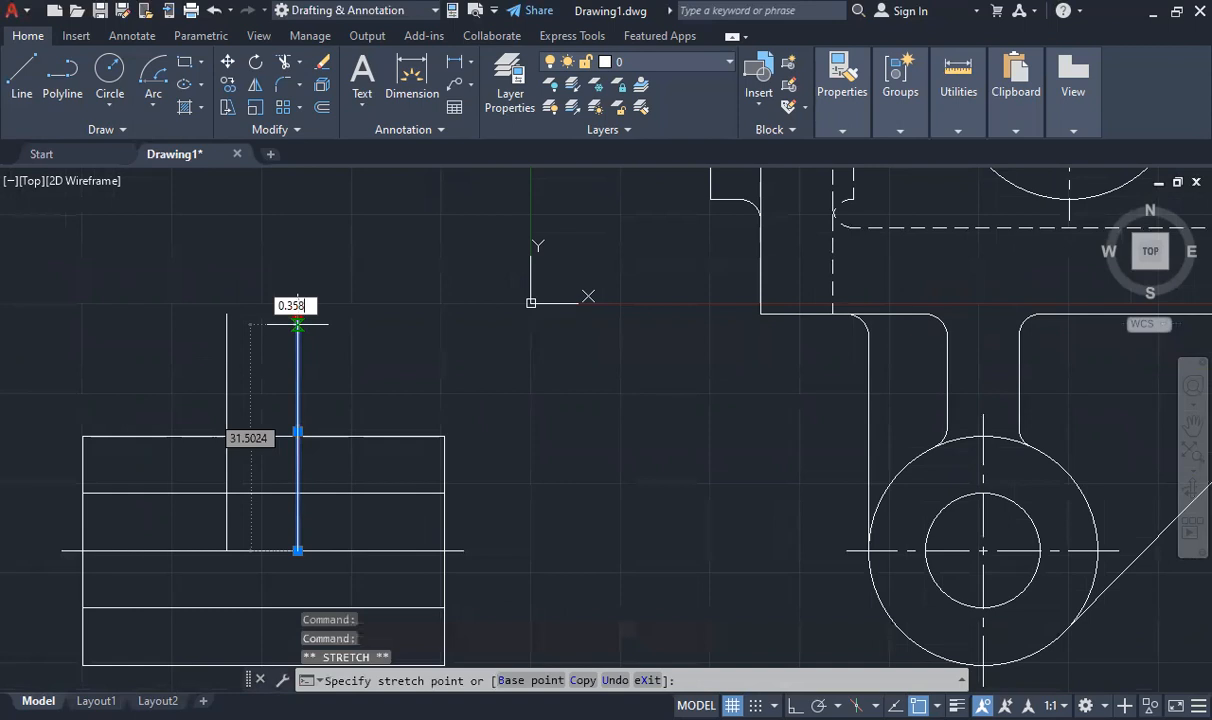
type("0.358")
key("Return")
key("Escape")
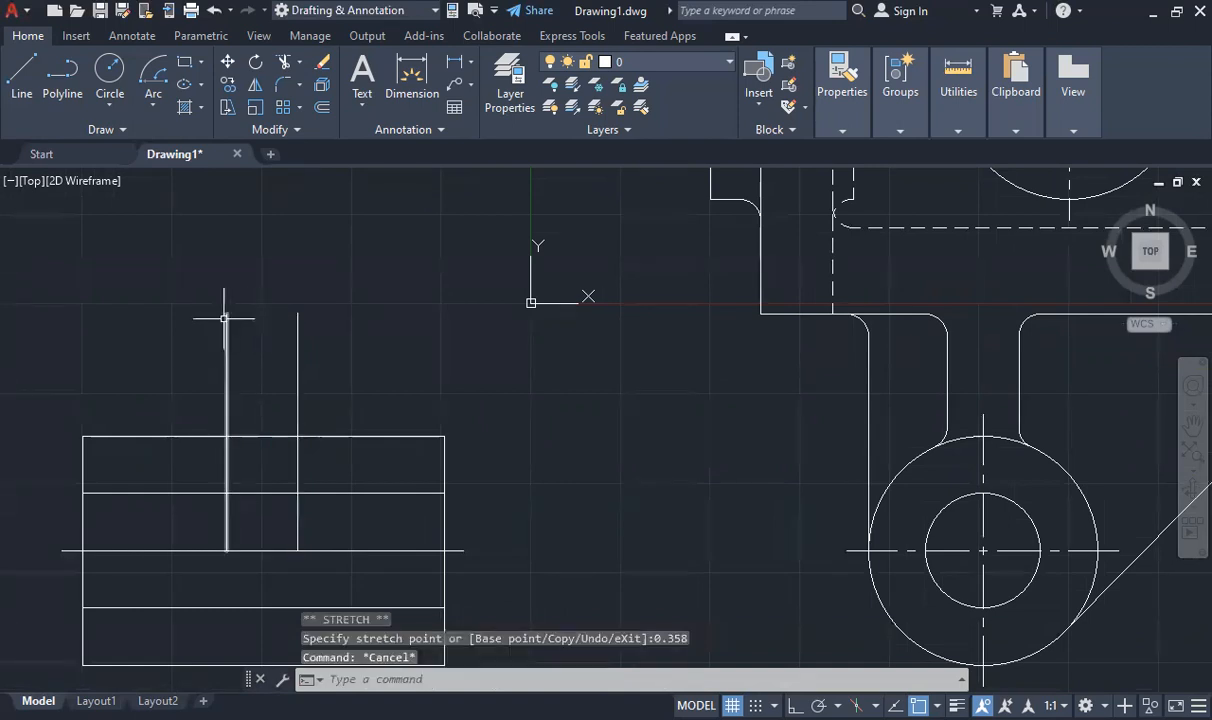
left_click(224, 318)
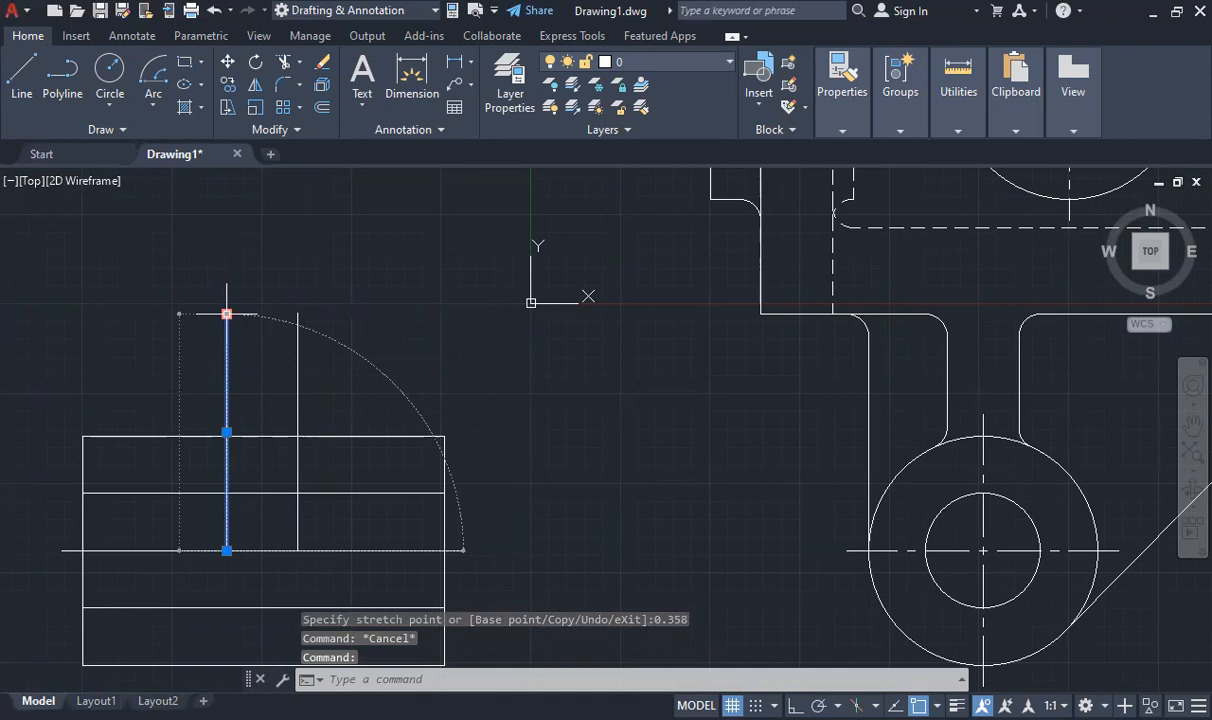
left_click(226, 314)
scroll(300, 312, "up", 3)
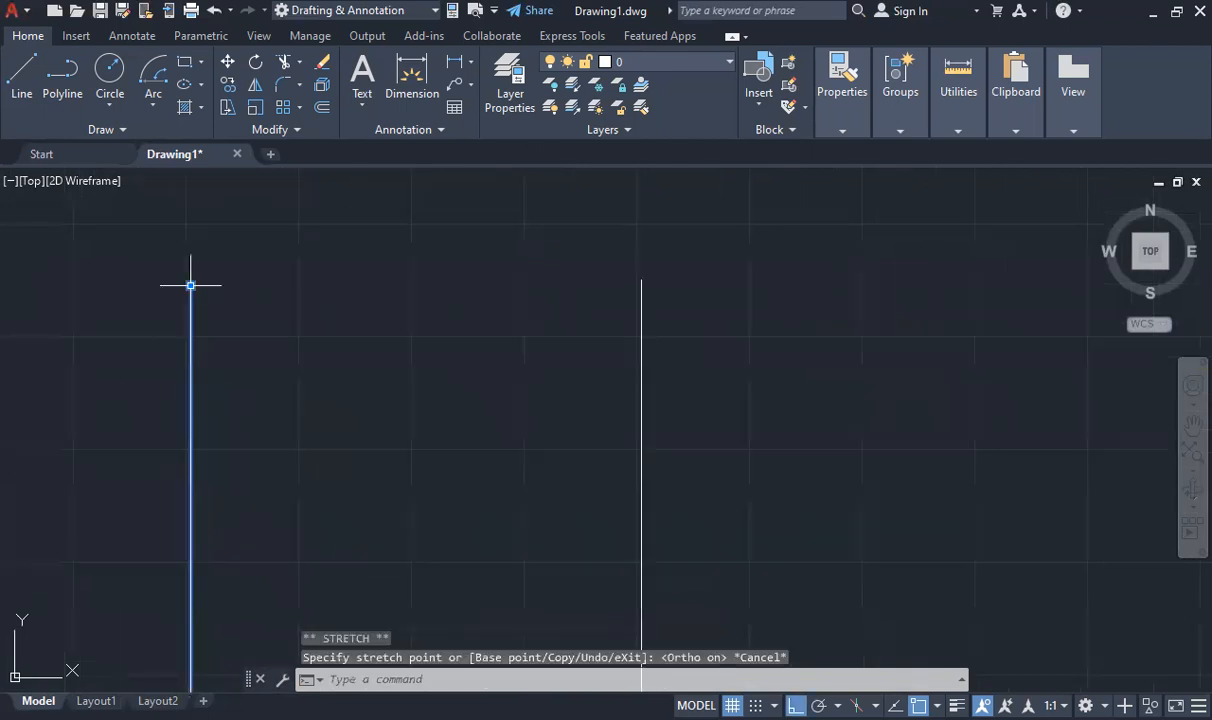
left_click(191, 285)
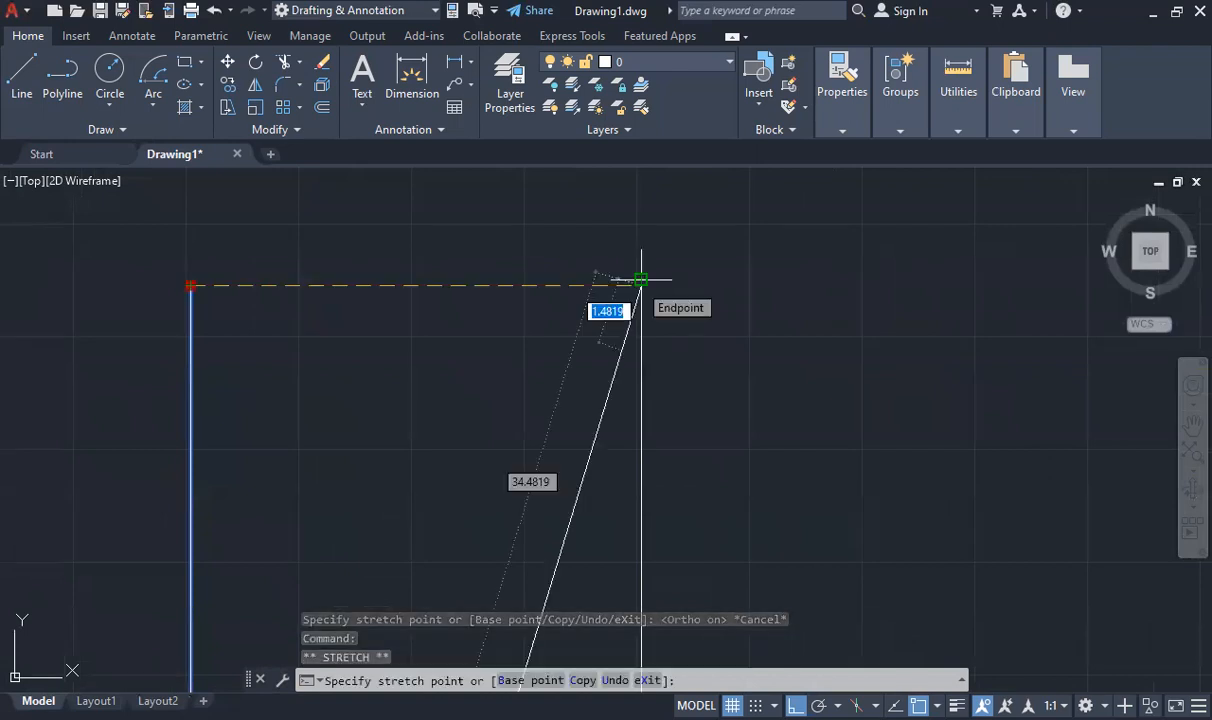
key("Escape")
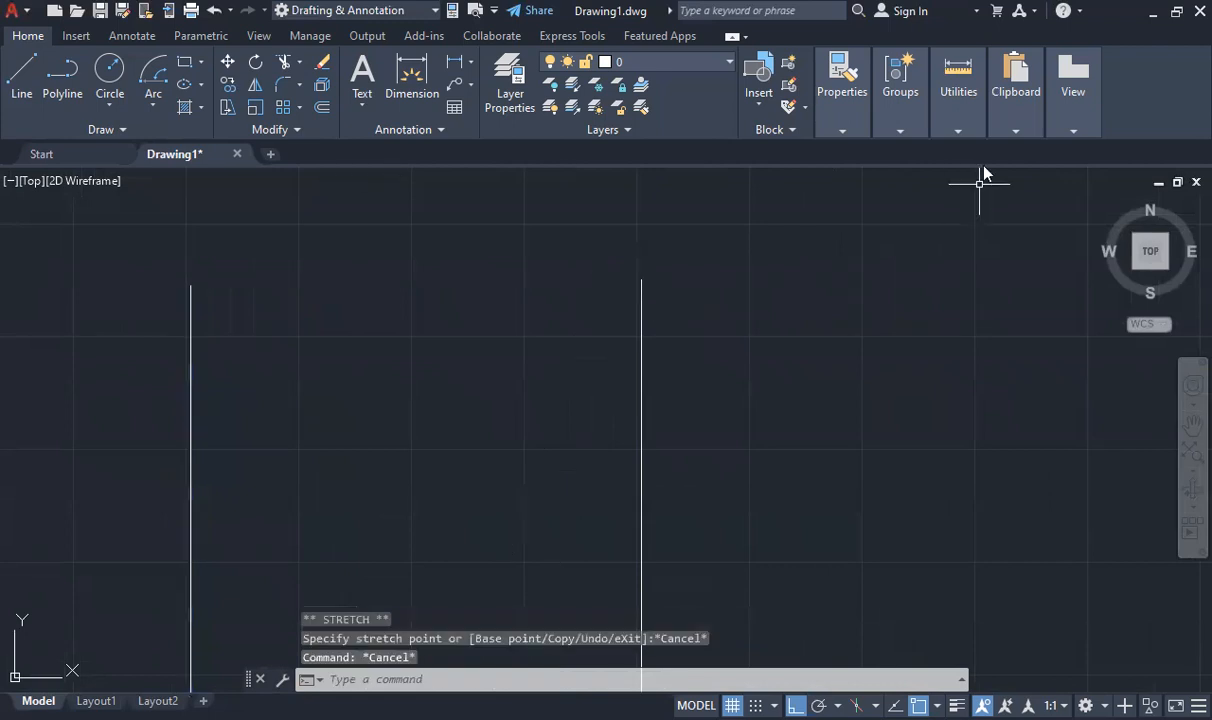
- Measure the distance and vertical offset between the top ends of the two vertical web lines
left_click(960, 128)
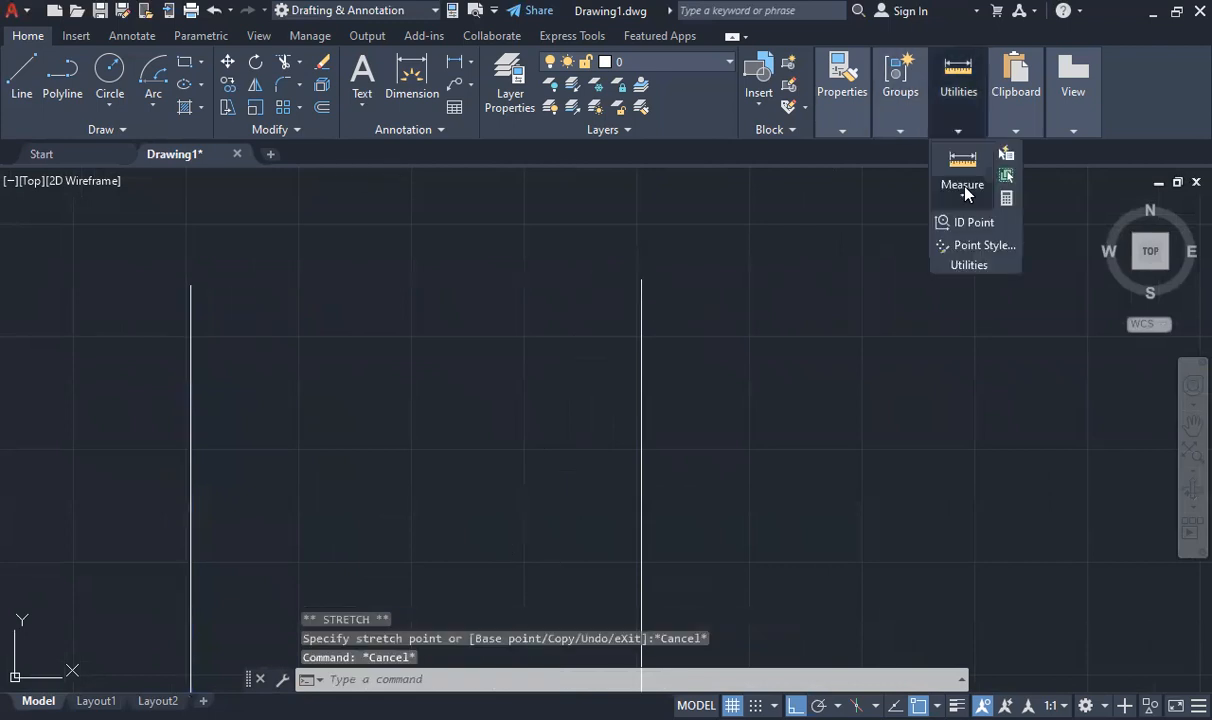
left_click(964, 194)
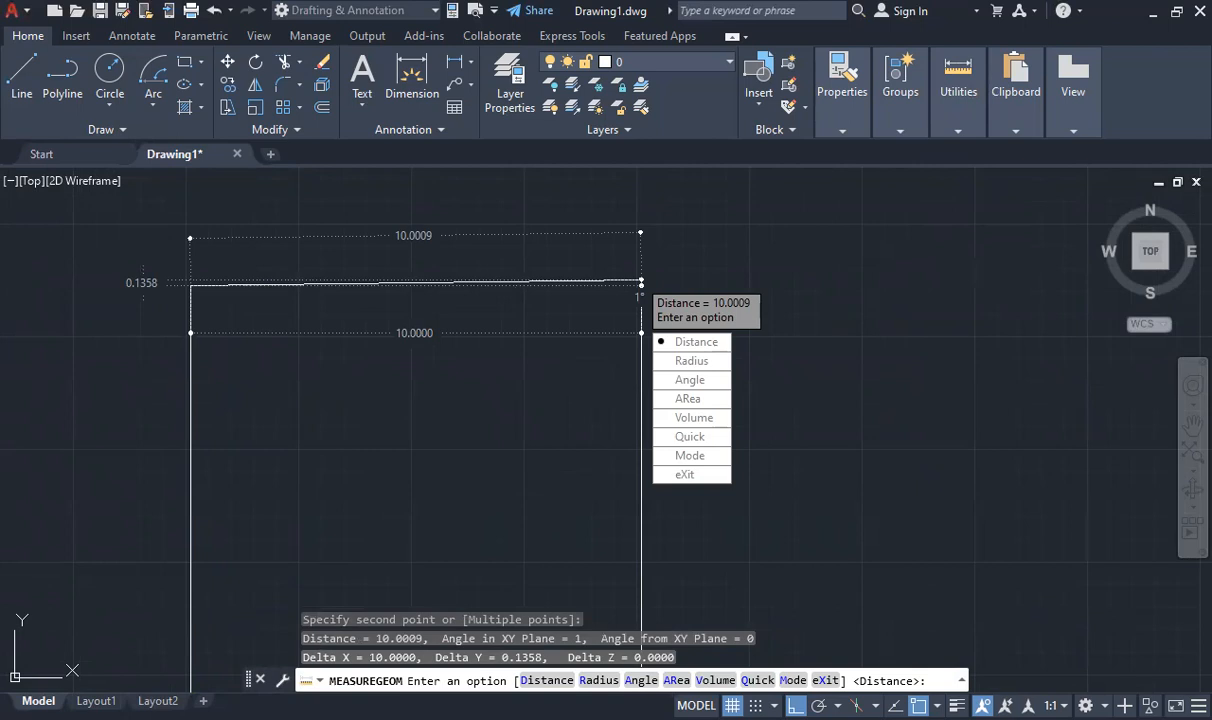
key("Escape")
left_click(641, 284)
key("Escape")
scroll(720, 295, "down", 5)
scroll(707, 309, "up", 6)
scroll(768, 303, "down", 6)
scroll(860, 300, "up", 4)
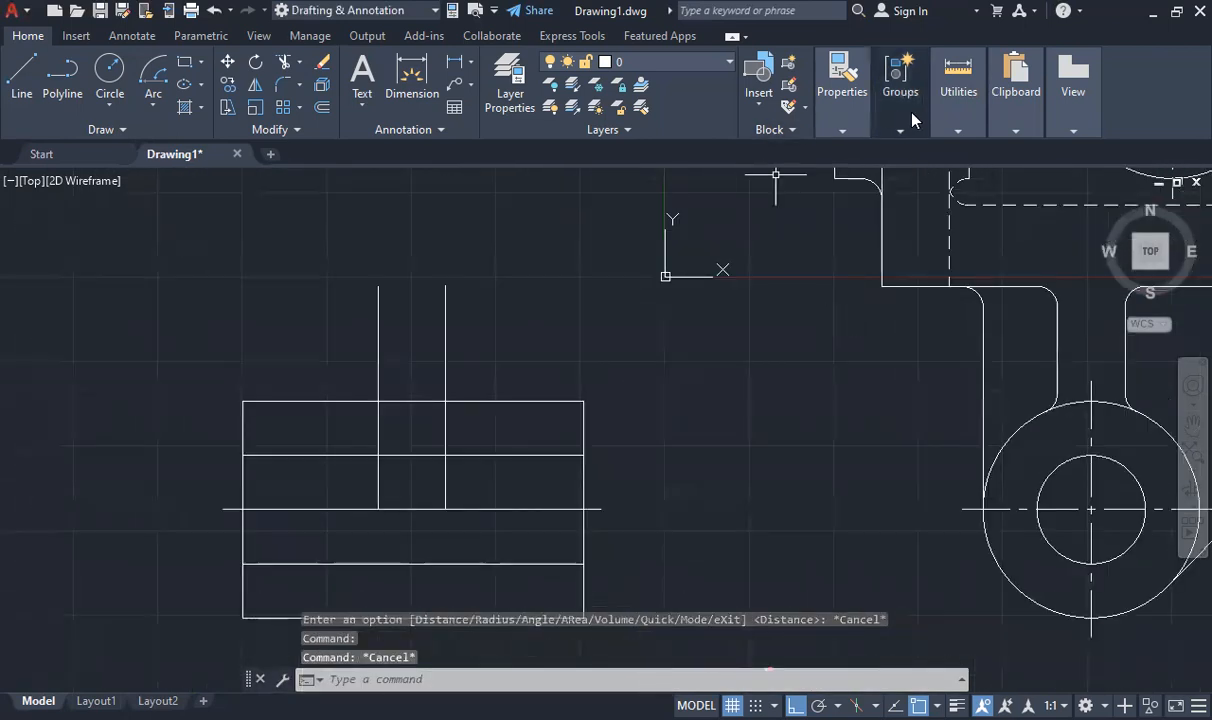
- Measure how far each of the two vertical web lines rises above the rectangle's top edge
left_click(957, 118)
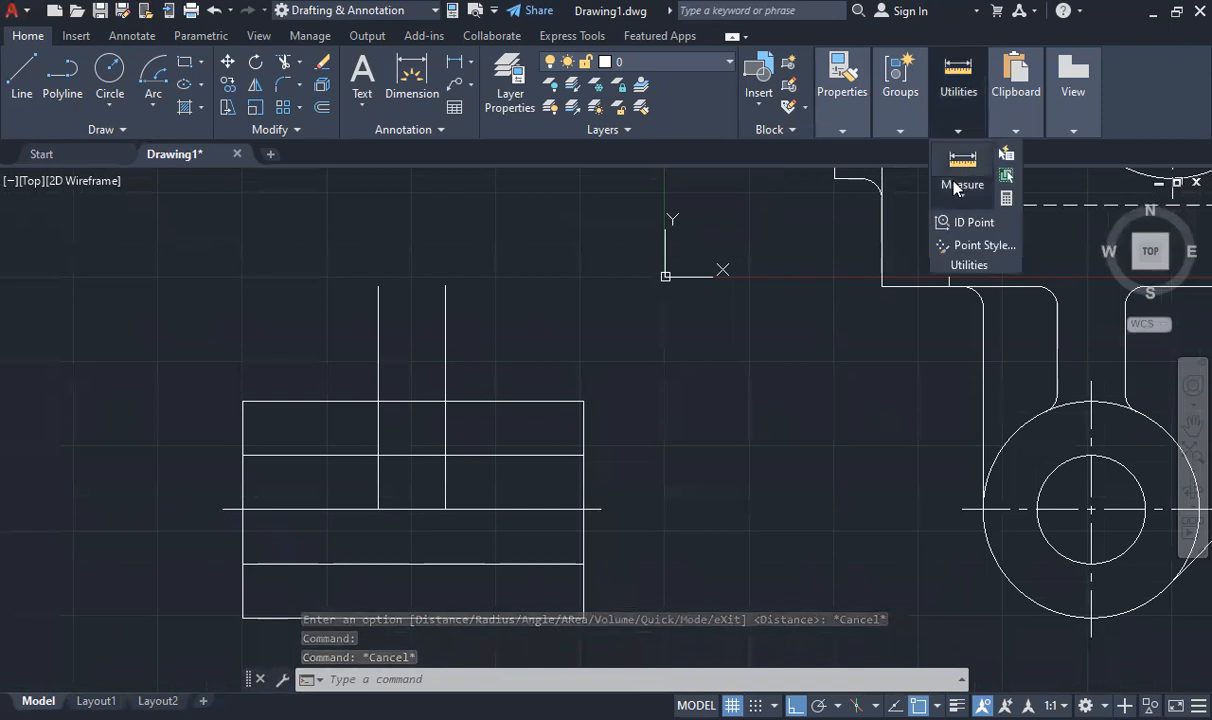
left_click(955, 188)
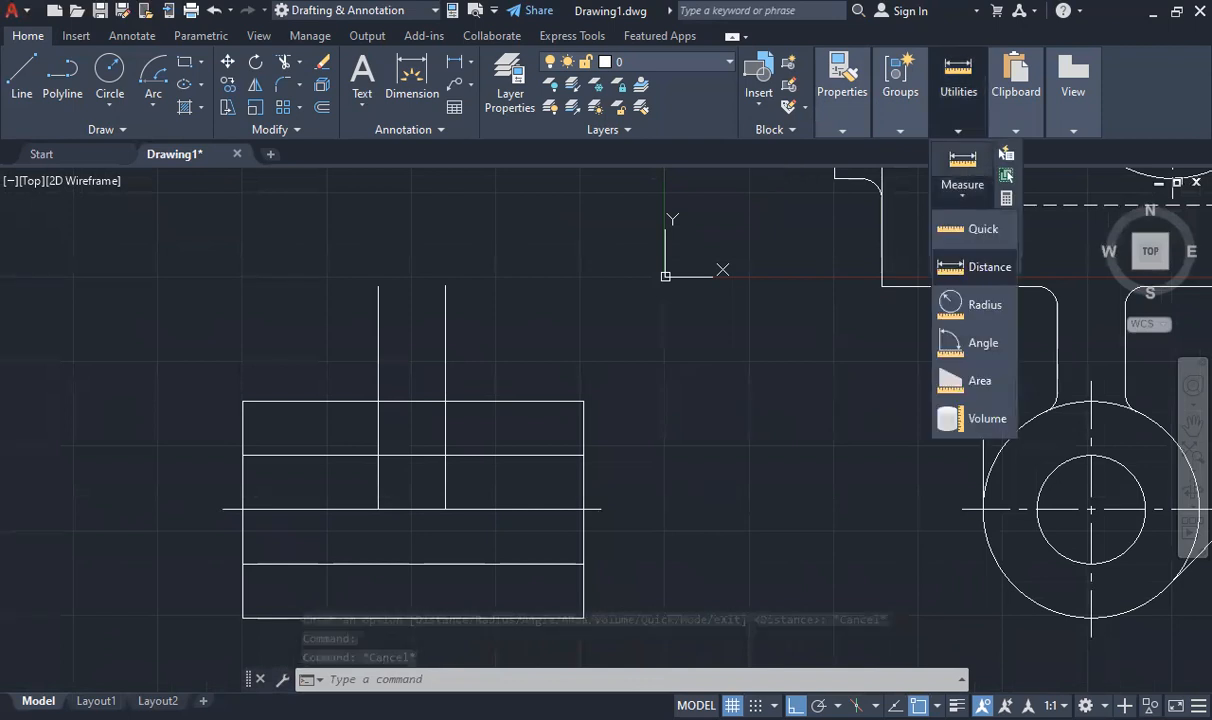
left_click(975, 266)
left_click(445, 401)
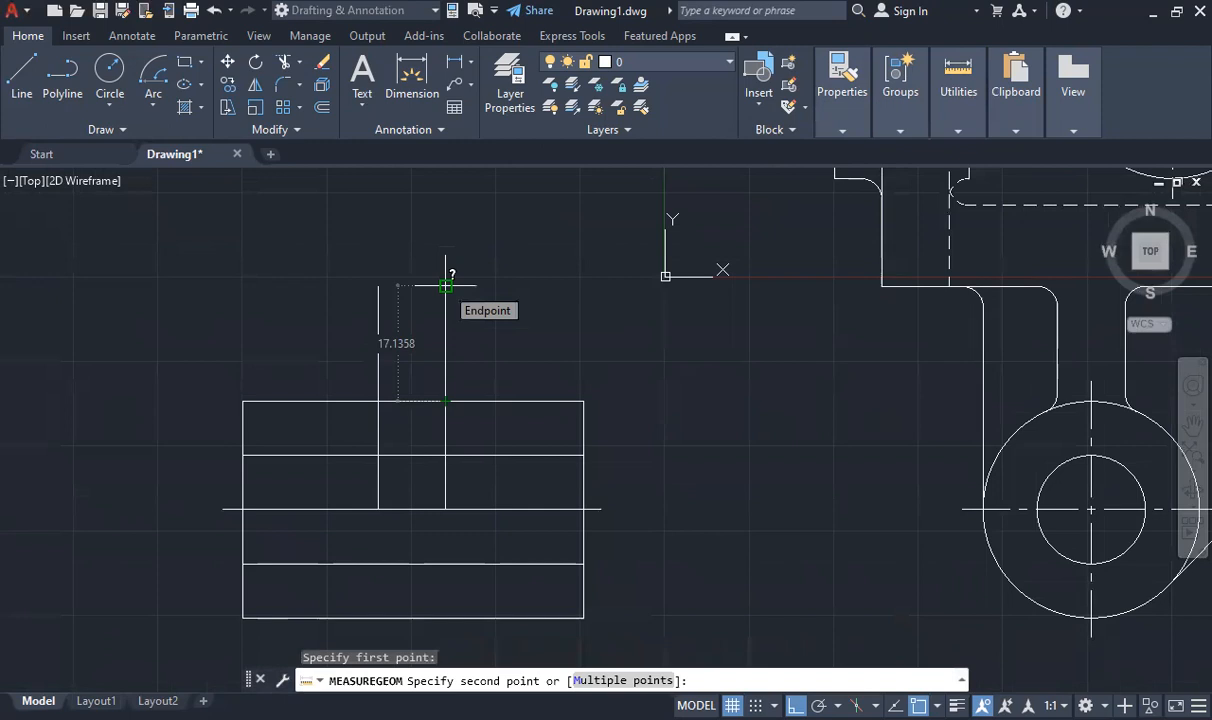
key("Escape")
left_click(957, 118)
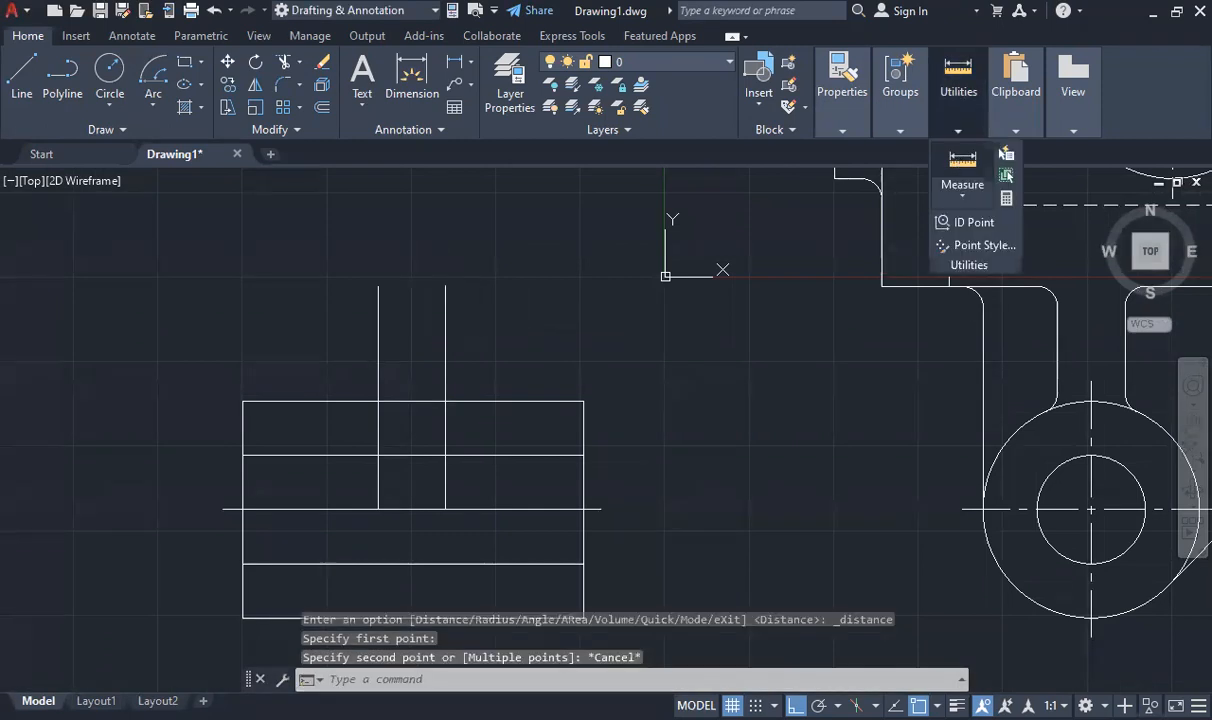
left_click(962, 170)
left_click(378, 401)
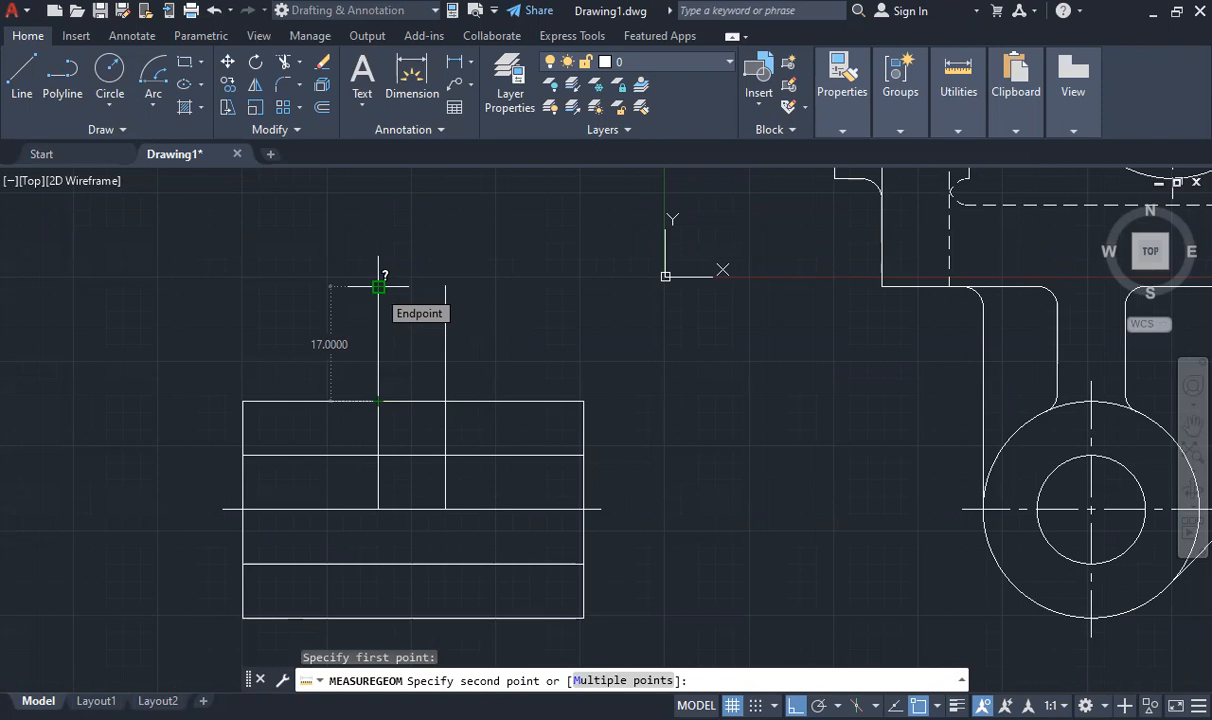
left_click(378, 286)
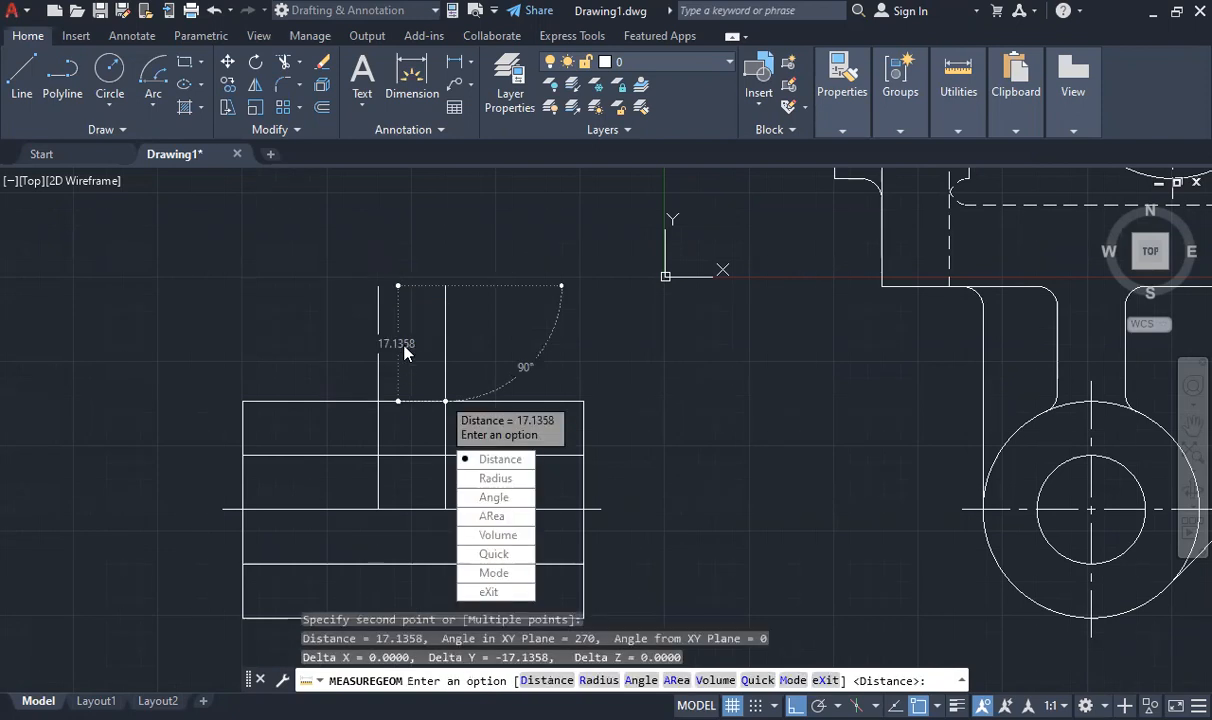
key("Escape")
- Stretch the top end of the right vertical web line downward by 0.1358
left_click(445, 375)
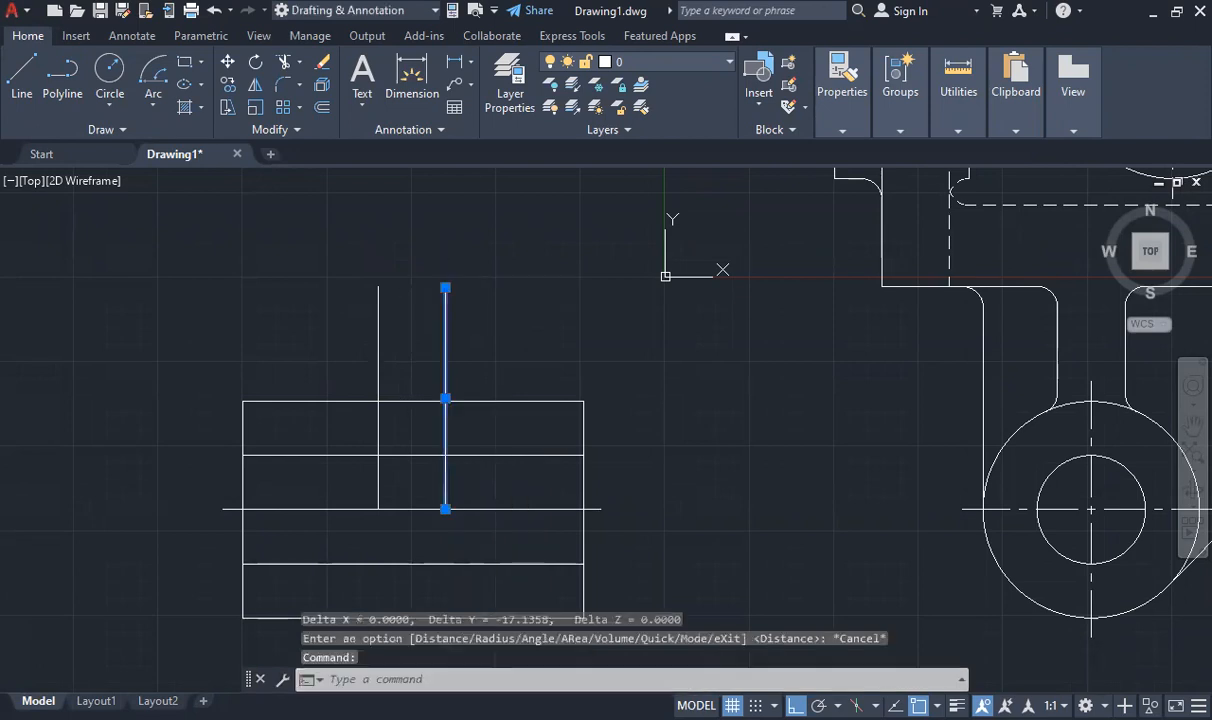
left_click(445, 287)
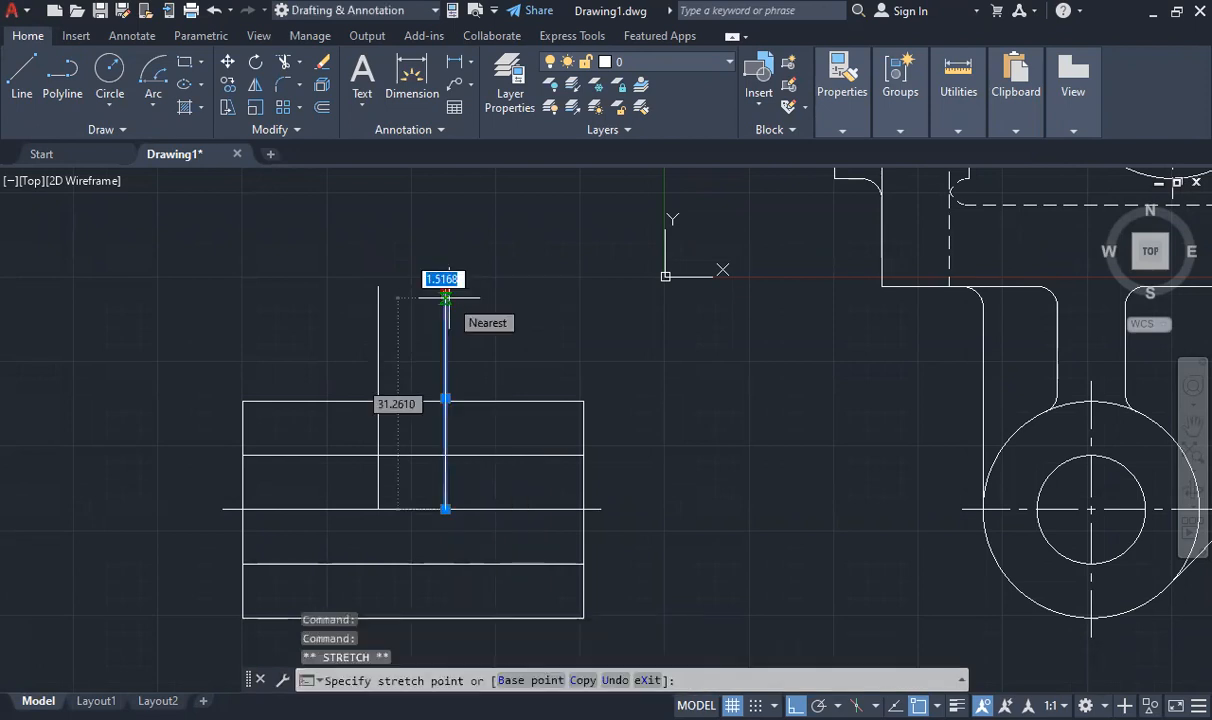
type("0.1358")
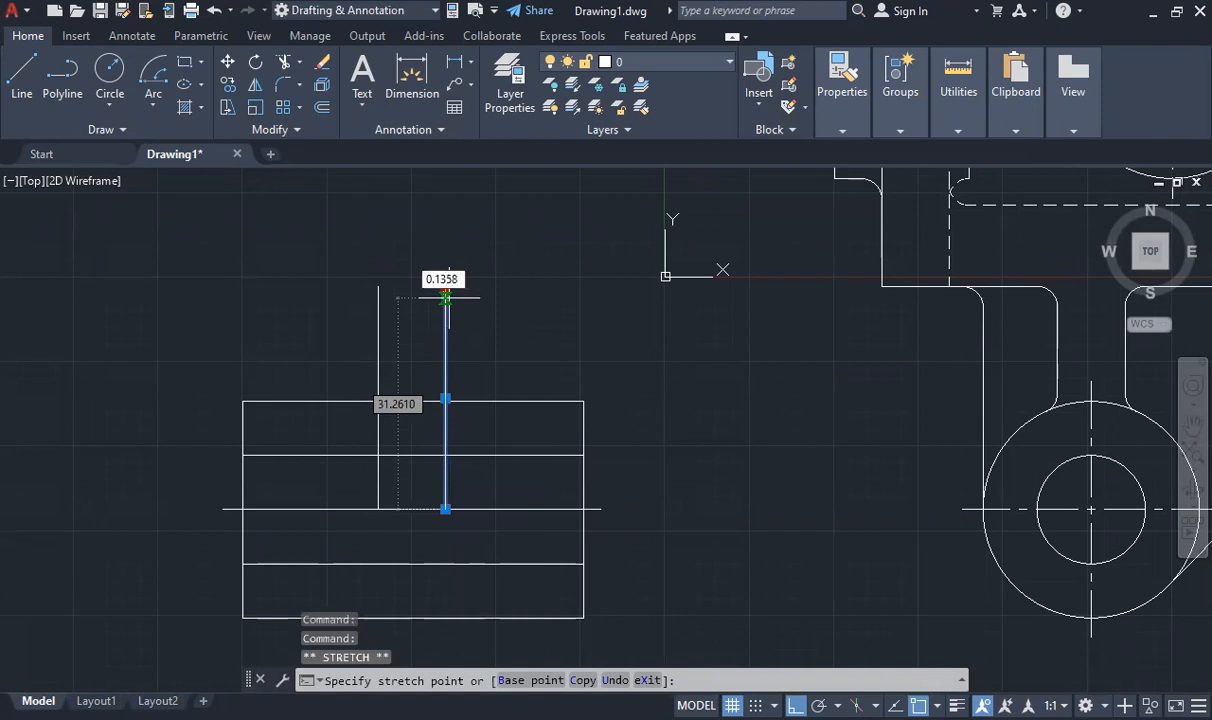
key("Return")
scroll(446, 292, "down", 3)
scroll(455, 300, "up", 8)
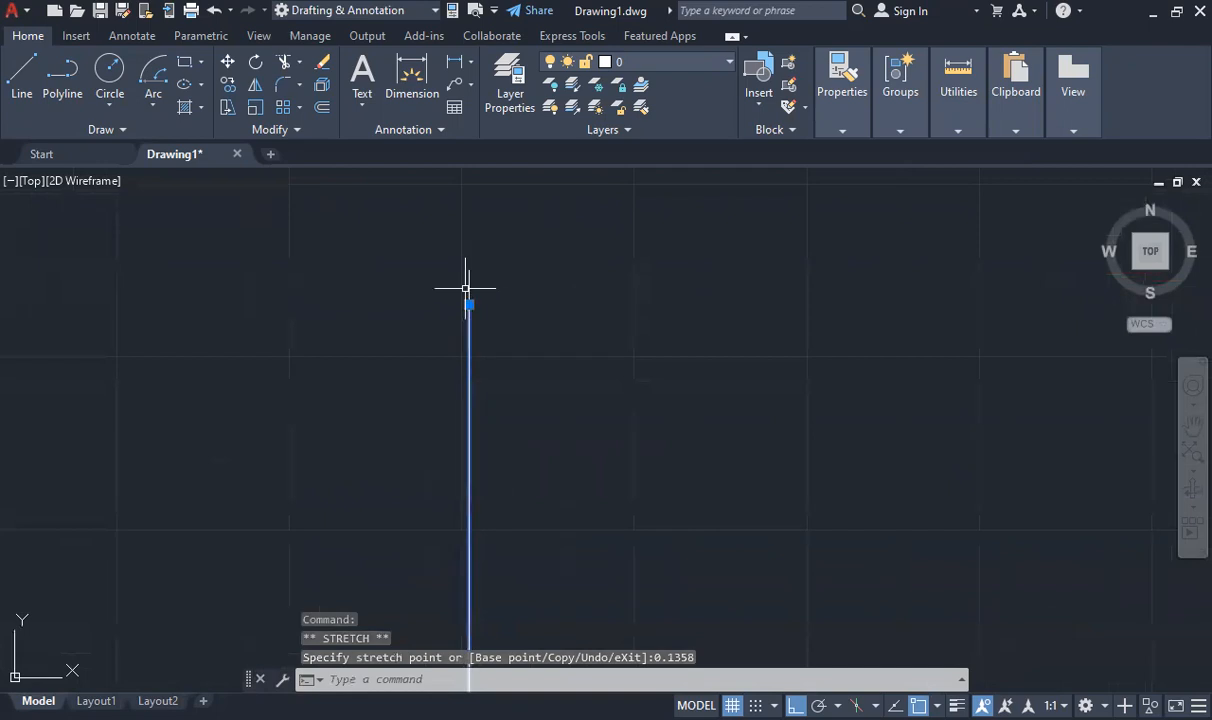
key("Escape")
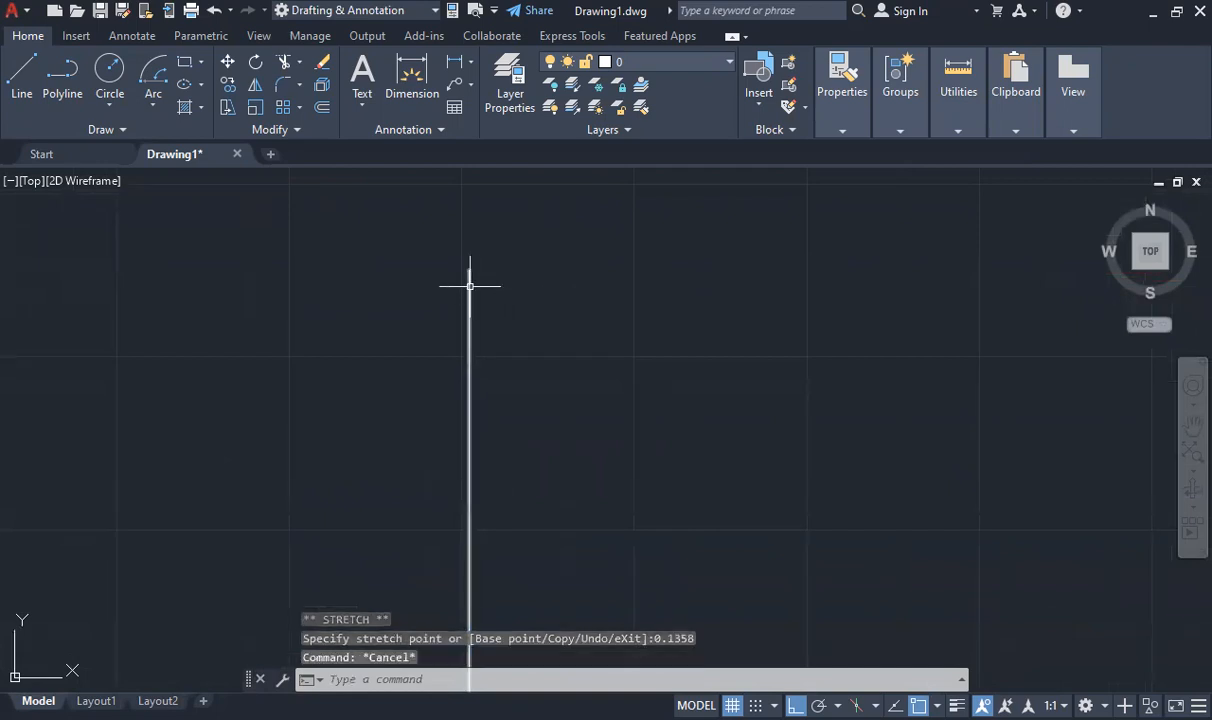
- Erase the right vertical web line, including the overlapping segment beneath it
left_click(470, 295)
scroll(400, 311, "down", 6)
scroll(341, 327, "up", 6)
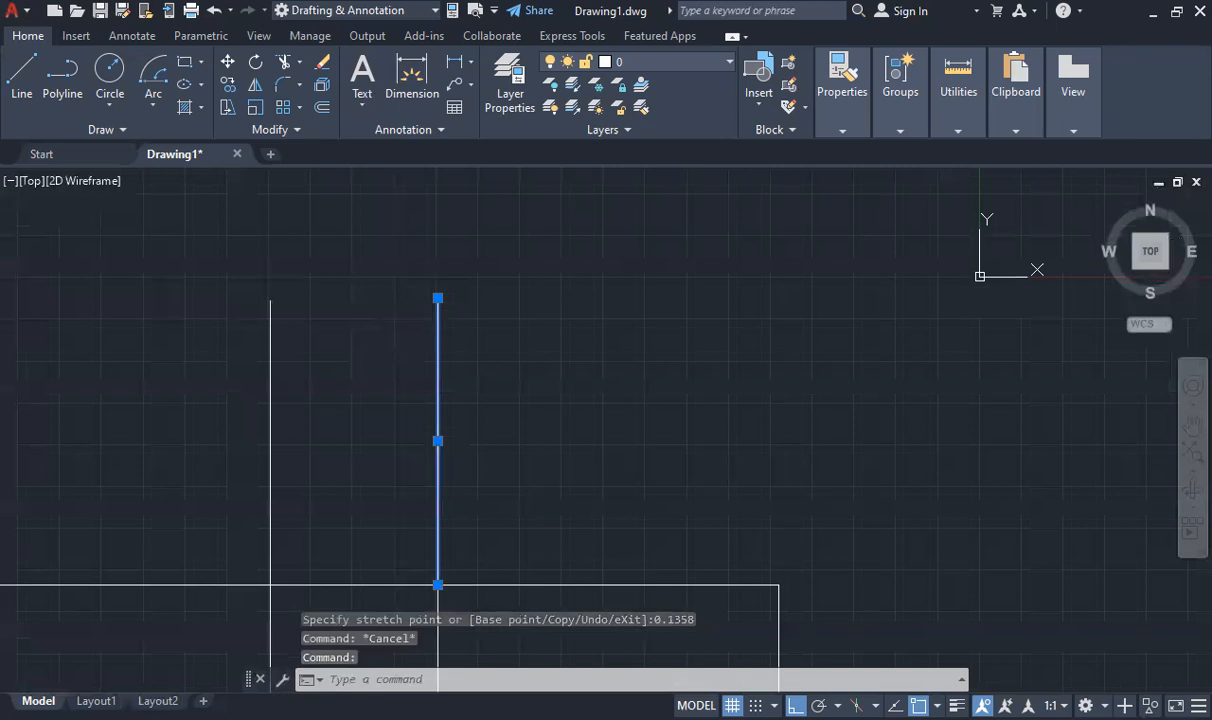
key("Delete")
left_click(437, 327)
key("Delete")
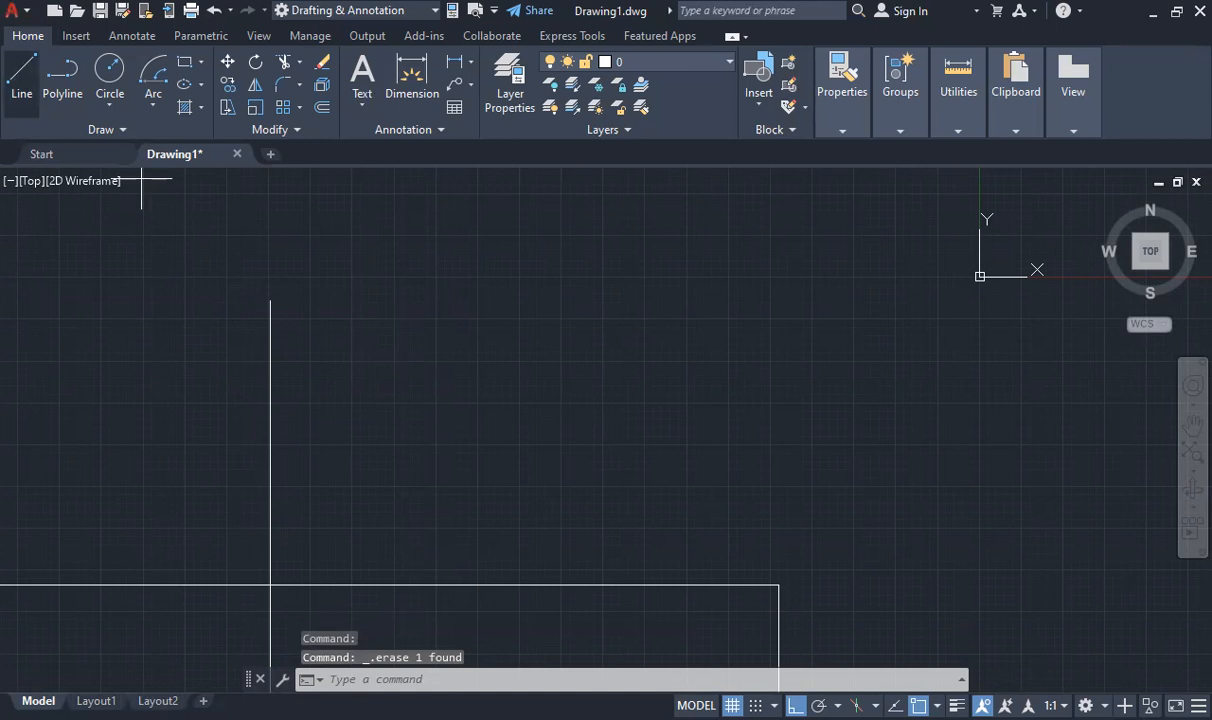
- Redraw the right web line 17 units upward from the rectangle's top edge and stretch its lower end to the horizontal centre line
scroll(301, 502, "down", 4)
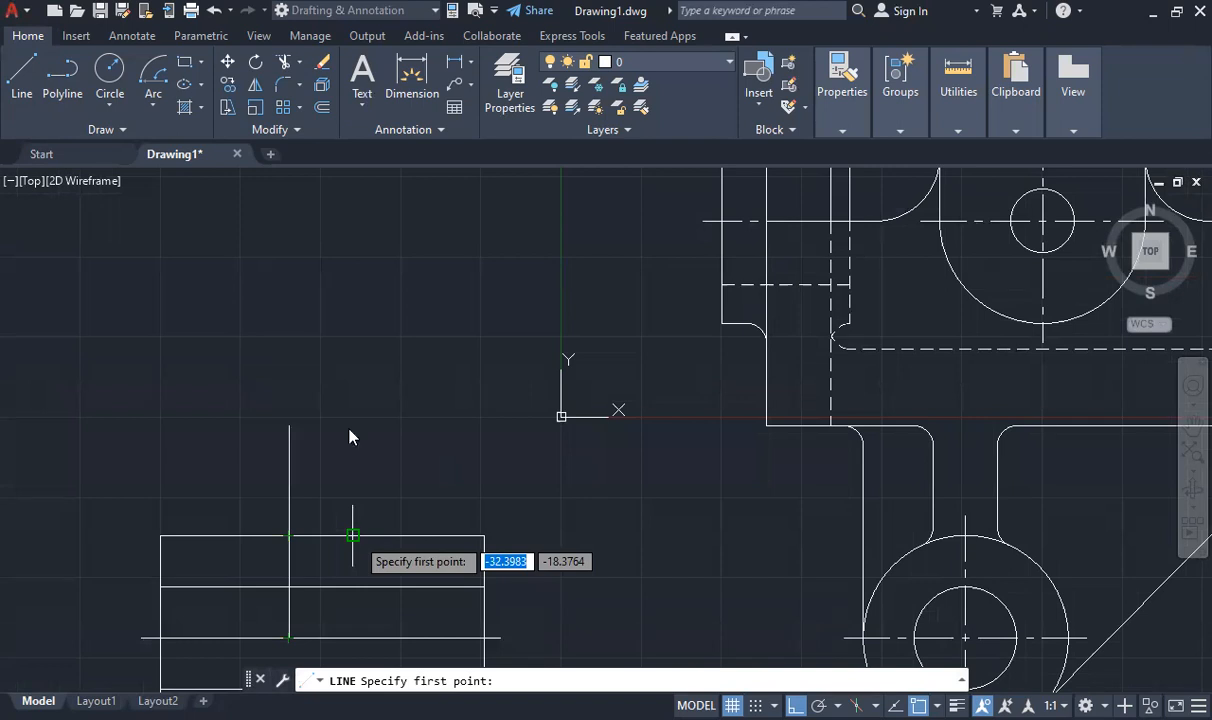
left_click(352, 536)
type("17")
key("Return")
key("Escape")
left_click(352, 519)
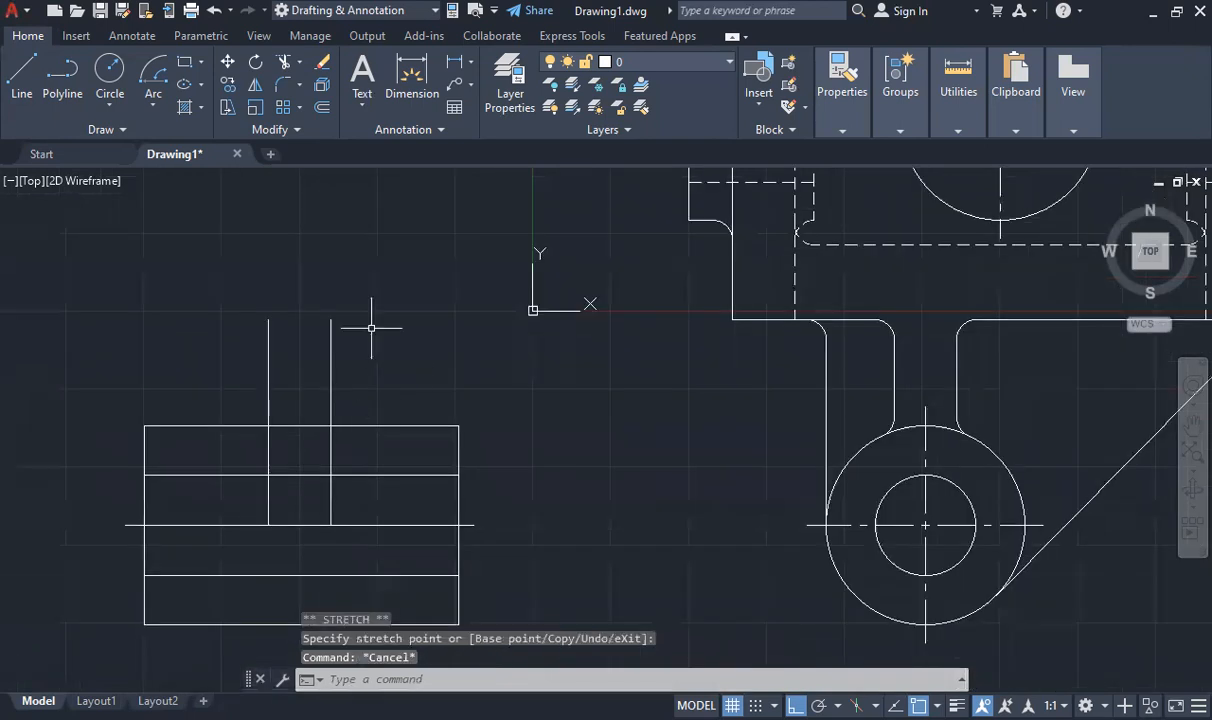
scroll(338, 317, "down", 5)
scroll(325, 268, "up", 4)
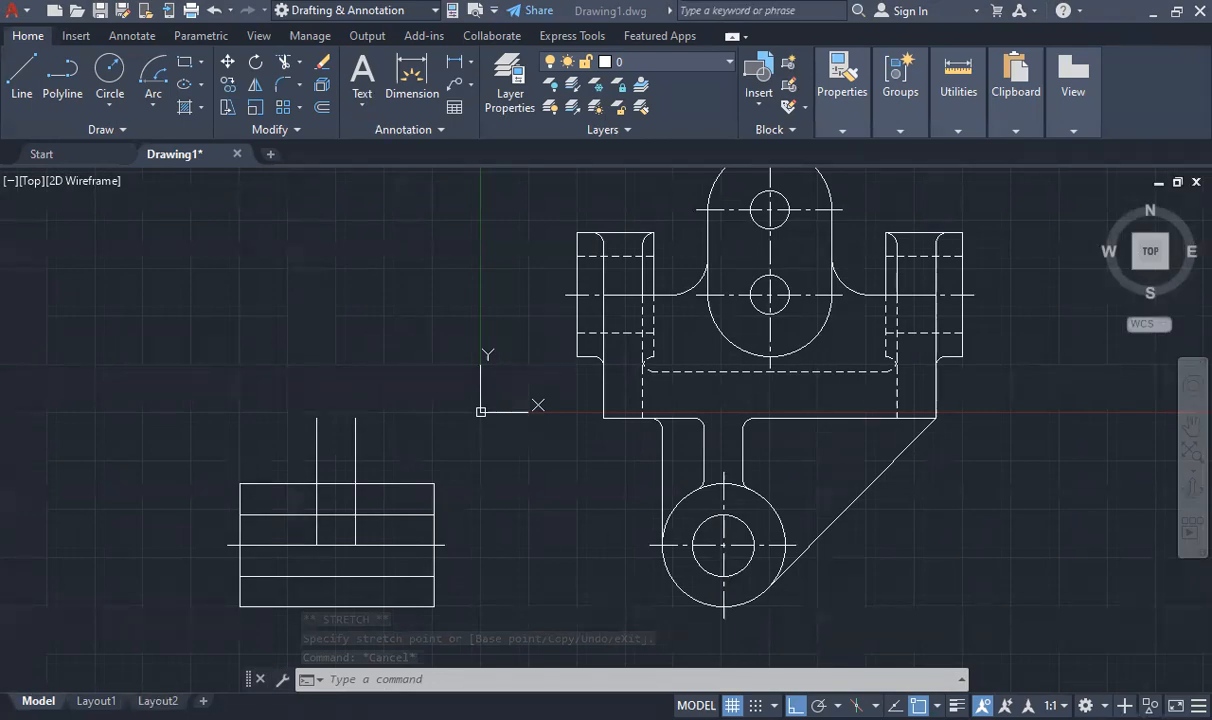
- Check the handout PDF and draw a 25-unit horizontal line rightward from the left web line's top end
key("alt+Tab")
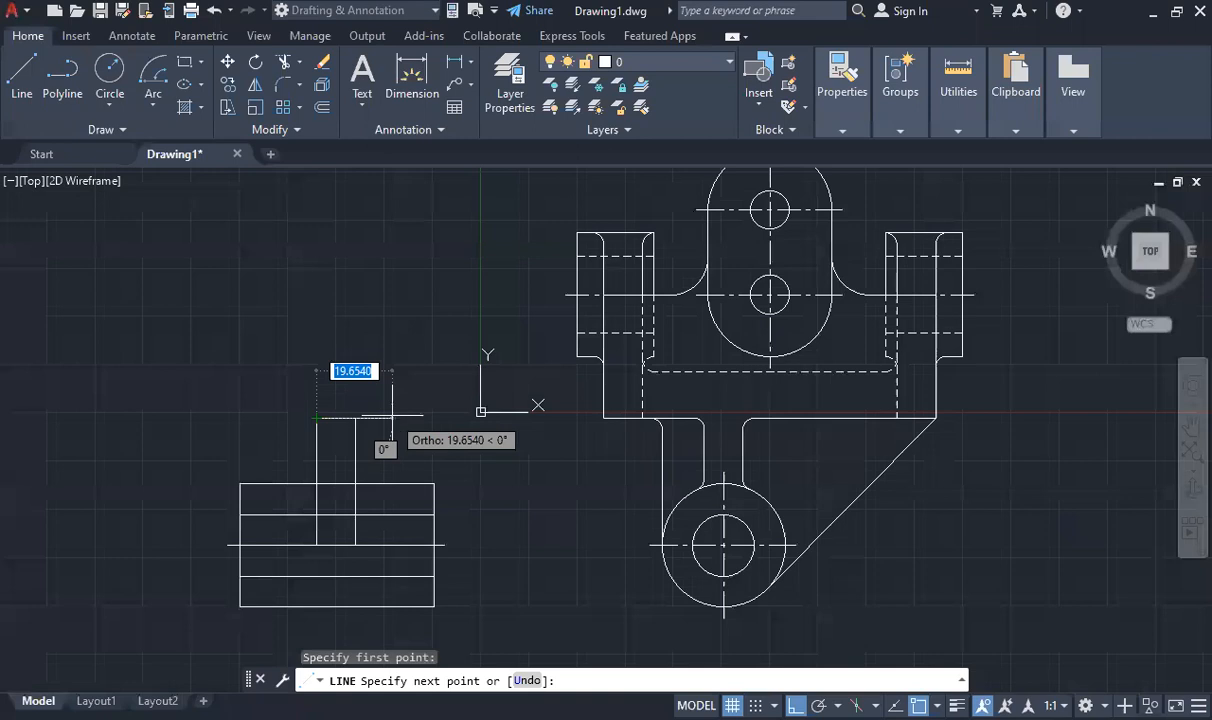
type("25")
key("Return")
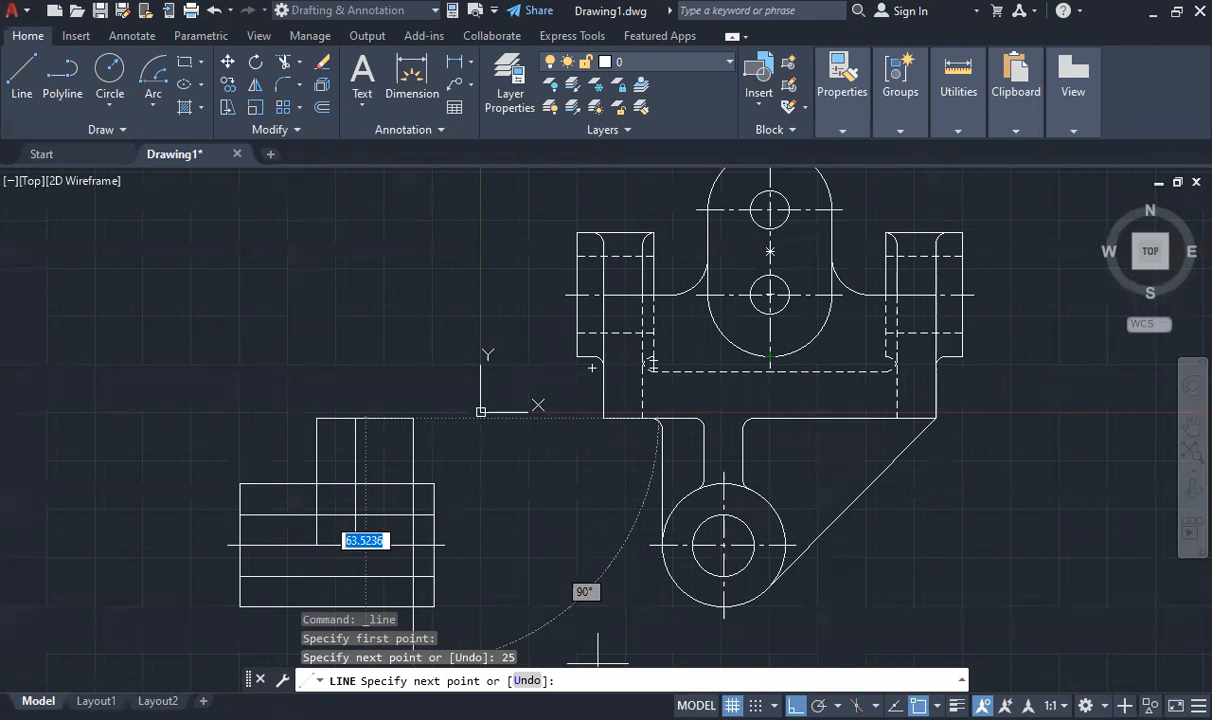
- Recheck the handout, project a horizontal line leftward from the top of the central lug's left fillet, and draw a vertical up to it from the 25-unit line's right end
key("alt+Tab")
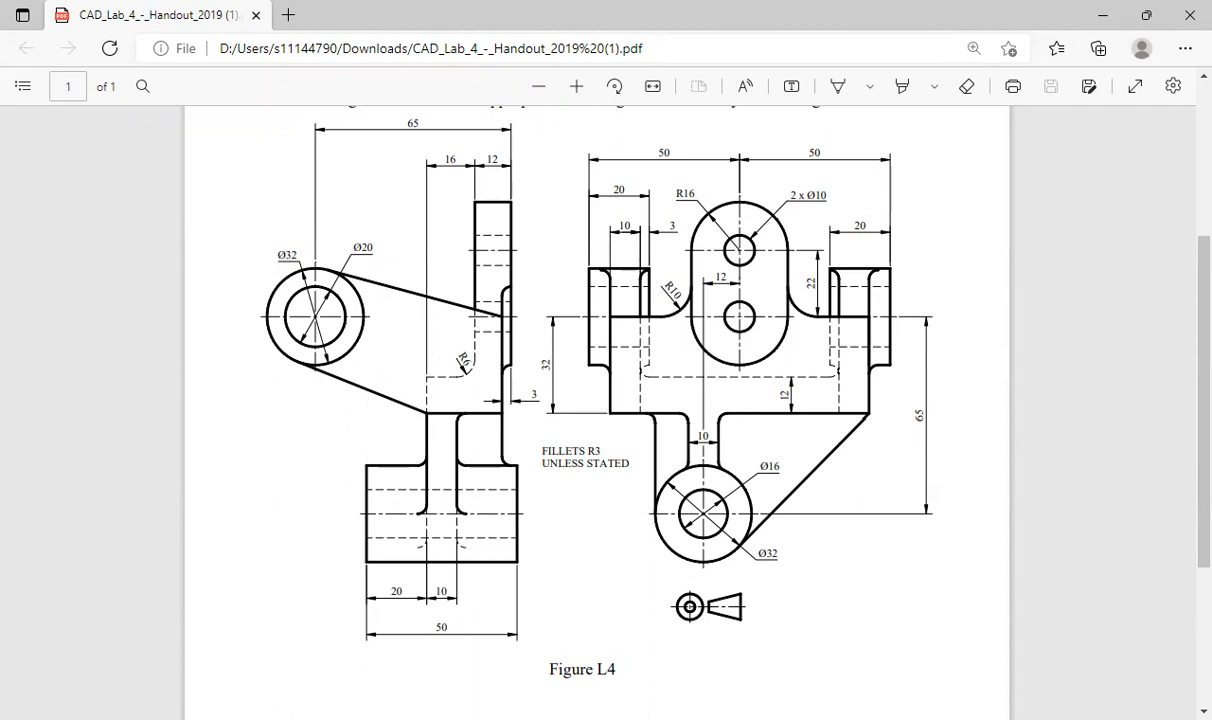
key("alt+Tab")
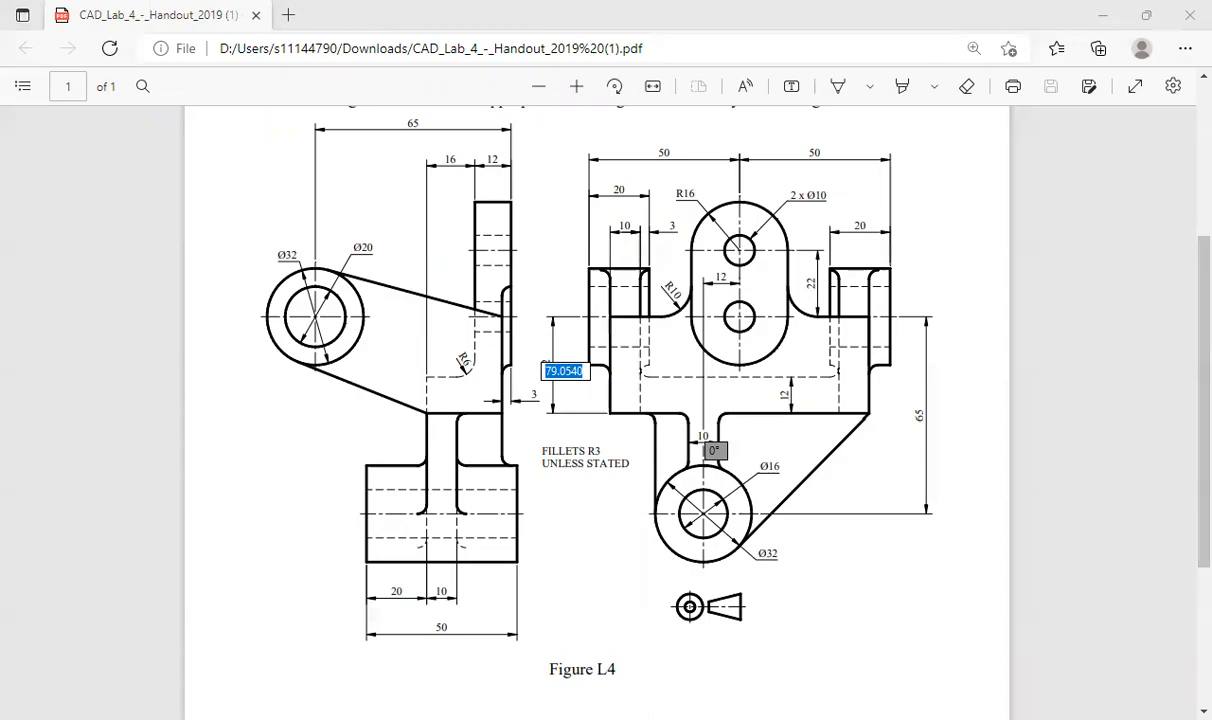
key("Escape")
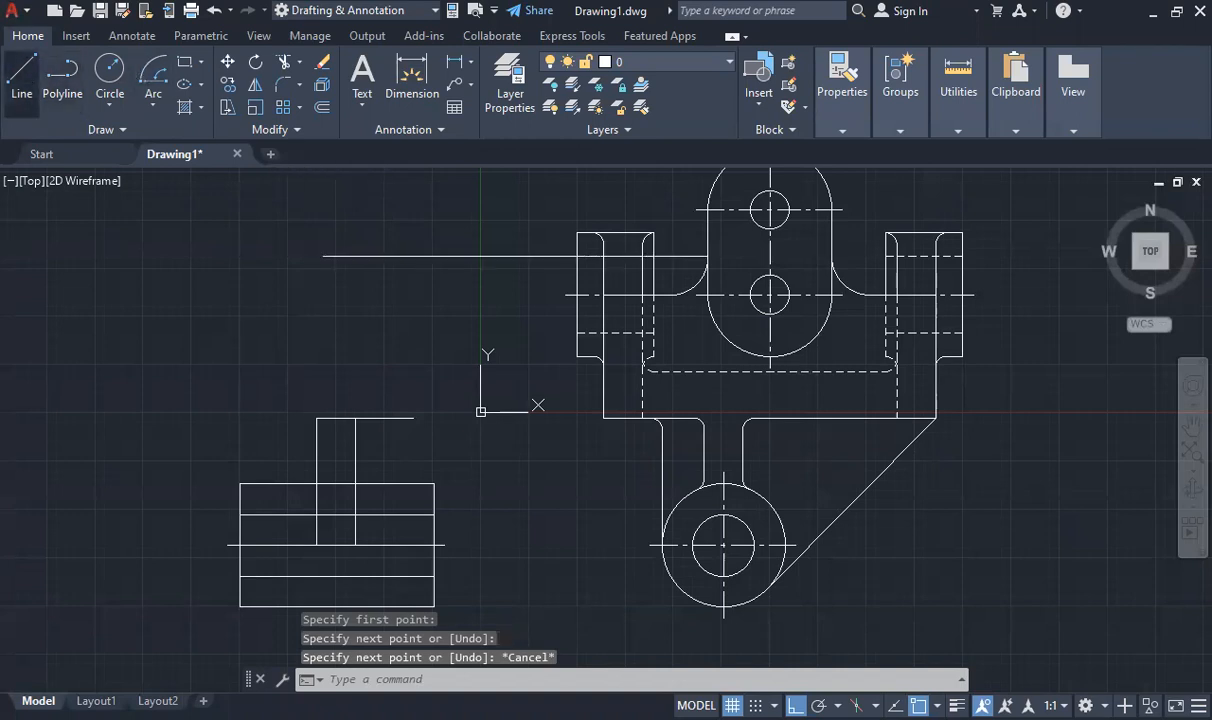
- Stretch the projection line's right end back to the long vertical line, then set it 3 units beyond that line
left_click(487, 256)
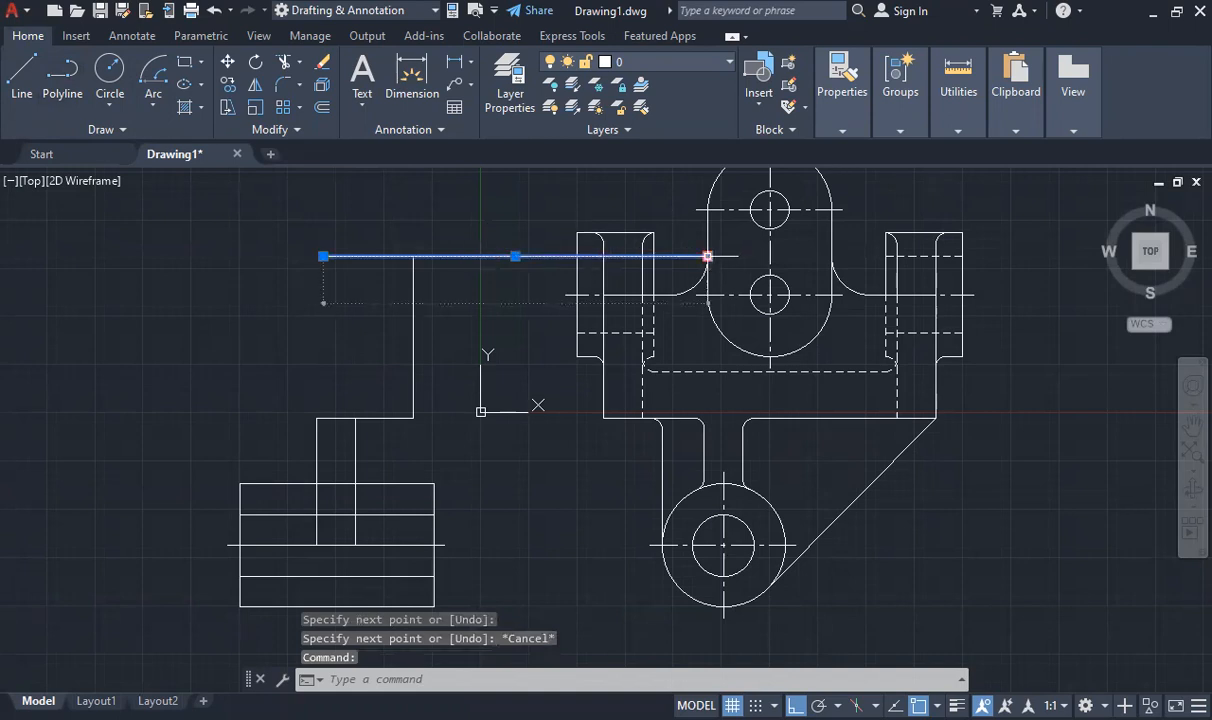
left_click(707, 256)
middle_click_drag(707, 256, 414, 235)
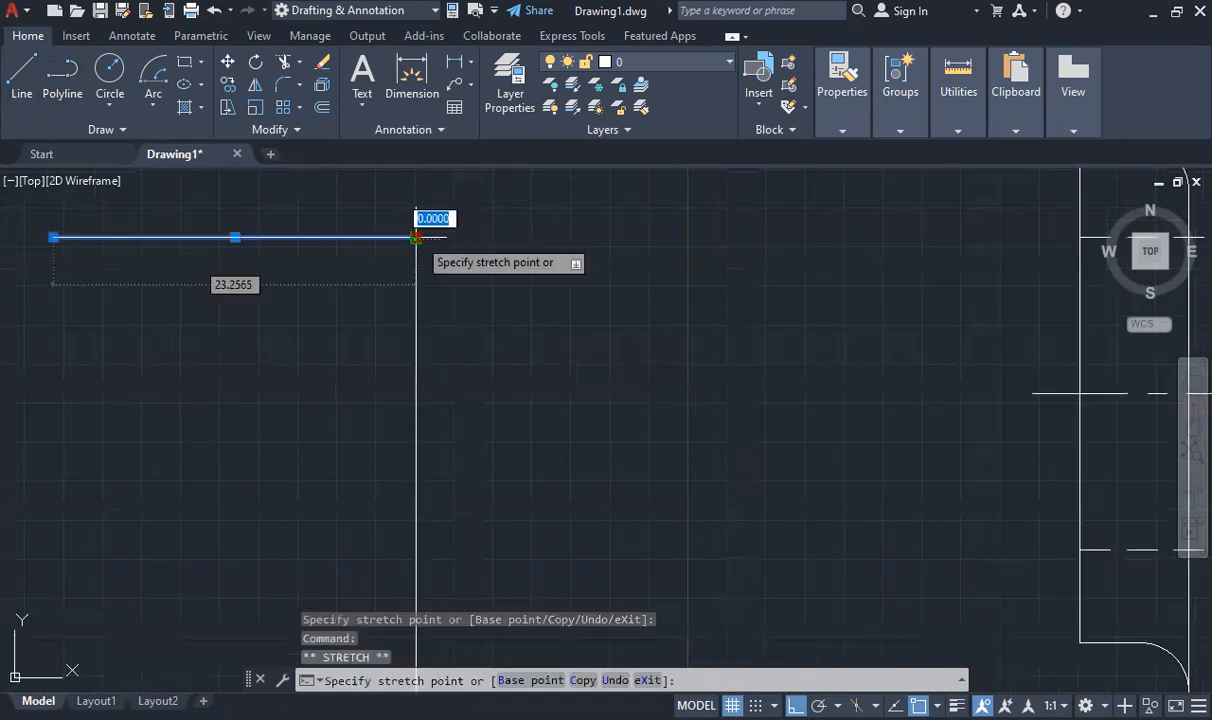
type("3")
key("Escape")
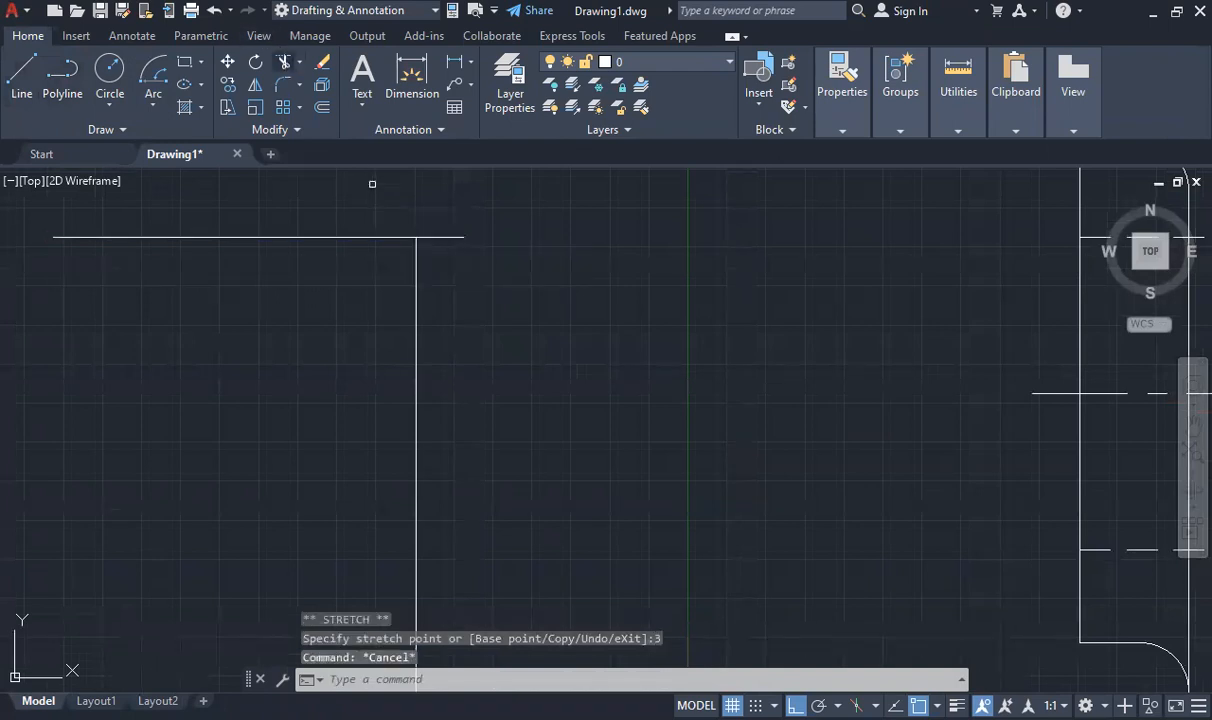
- Trim the part of the projection line lying left of the long vertical line
left_click(372, 237)
key("Escape")
scroll(443, 240, "down", 10)
scroll(452, 196, "up", 4)
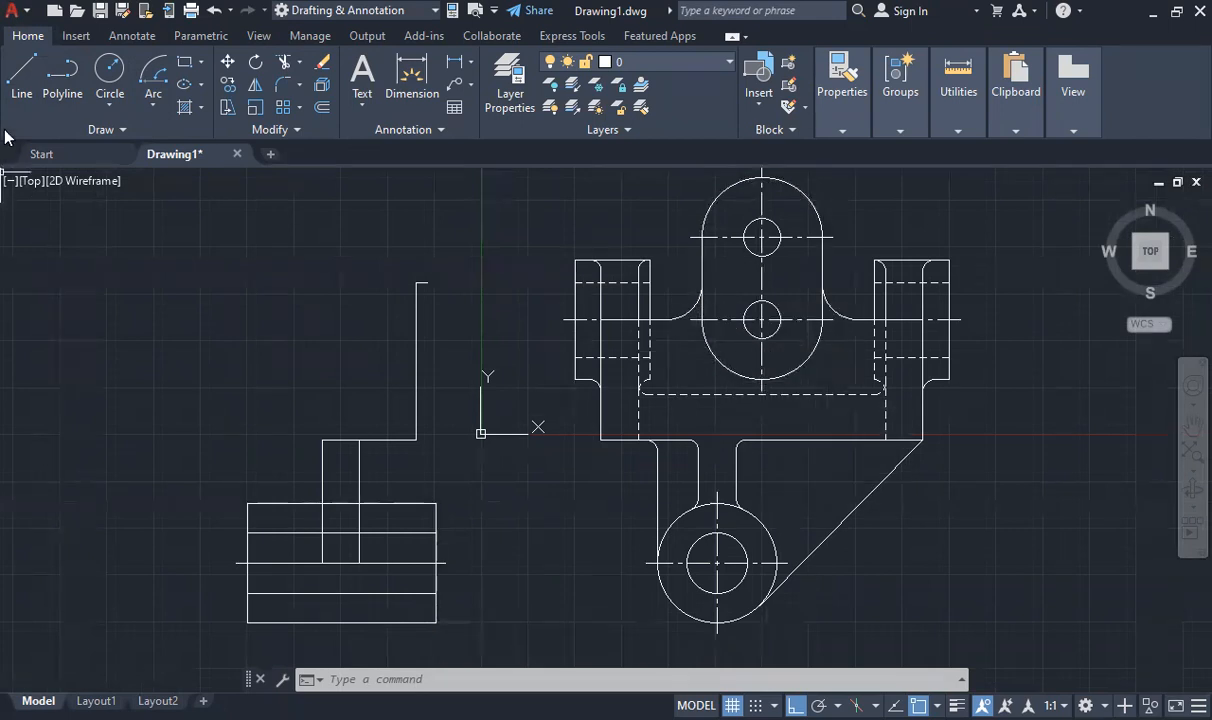
- Draw a line 26 units down from the 3-unit stub's right end and connect it horizontally back to the long vertical line
left_click(22, 75)
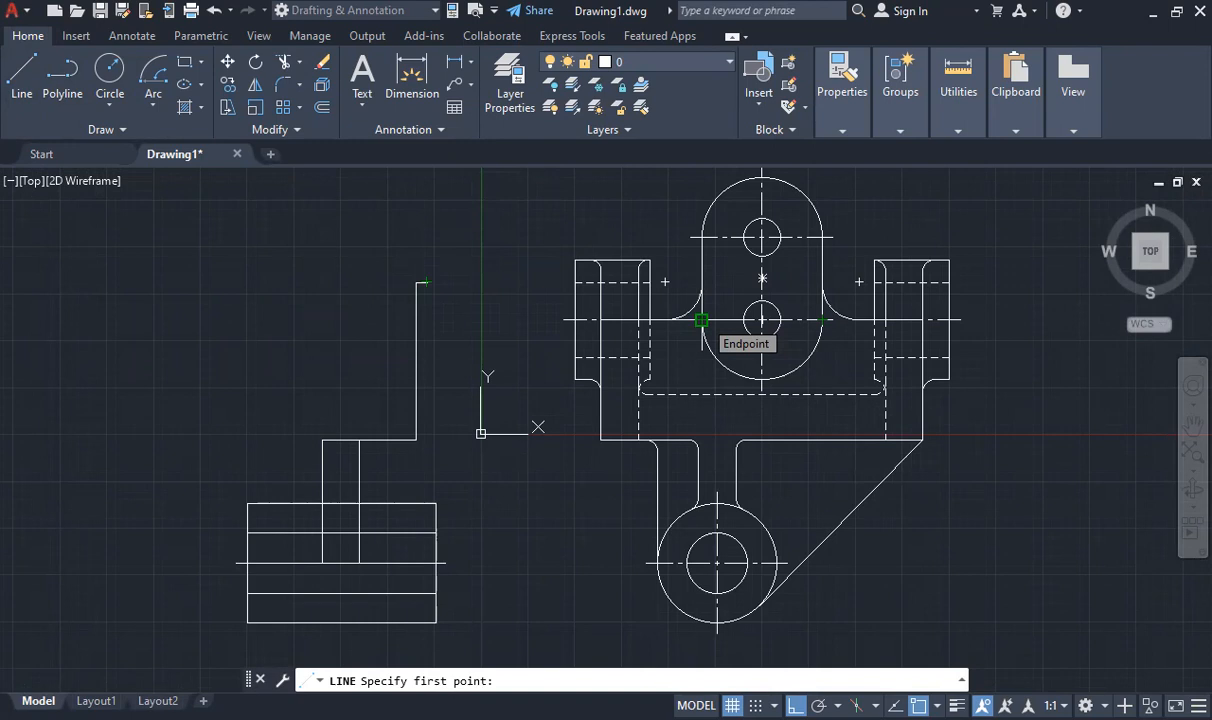
left_click(426, 282)
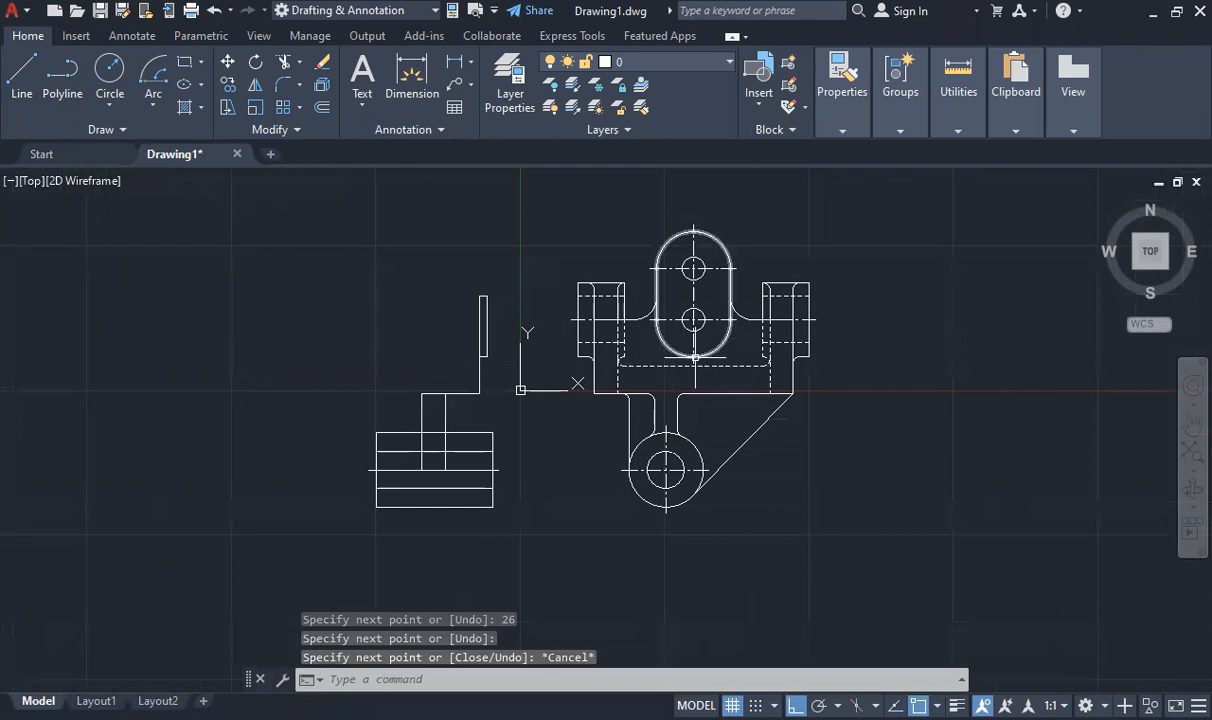
scroll(490, 300, "down", 6)
scroll(544, 353, "up", 6)
scroll(481, 392, "up", 6)
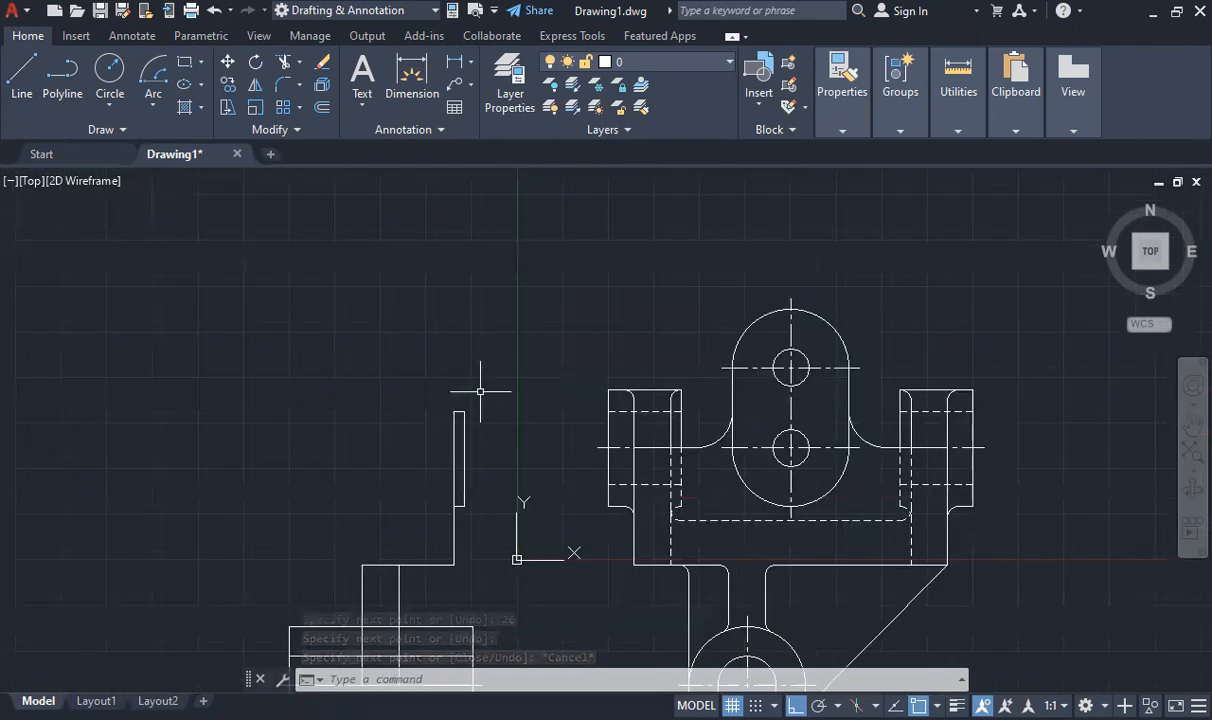
- Stretch the top end of the 26-unit vertical line upward so its total length is 54 units
scroll(478, 400, "down", 6)
scroll(474, 423, "up", 2)
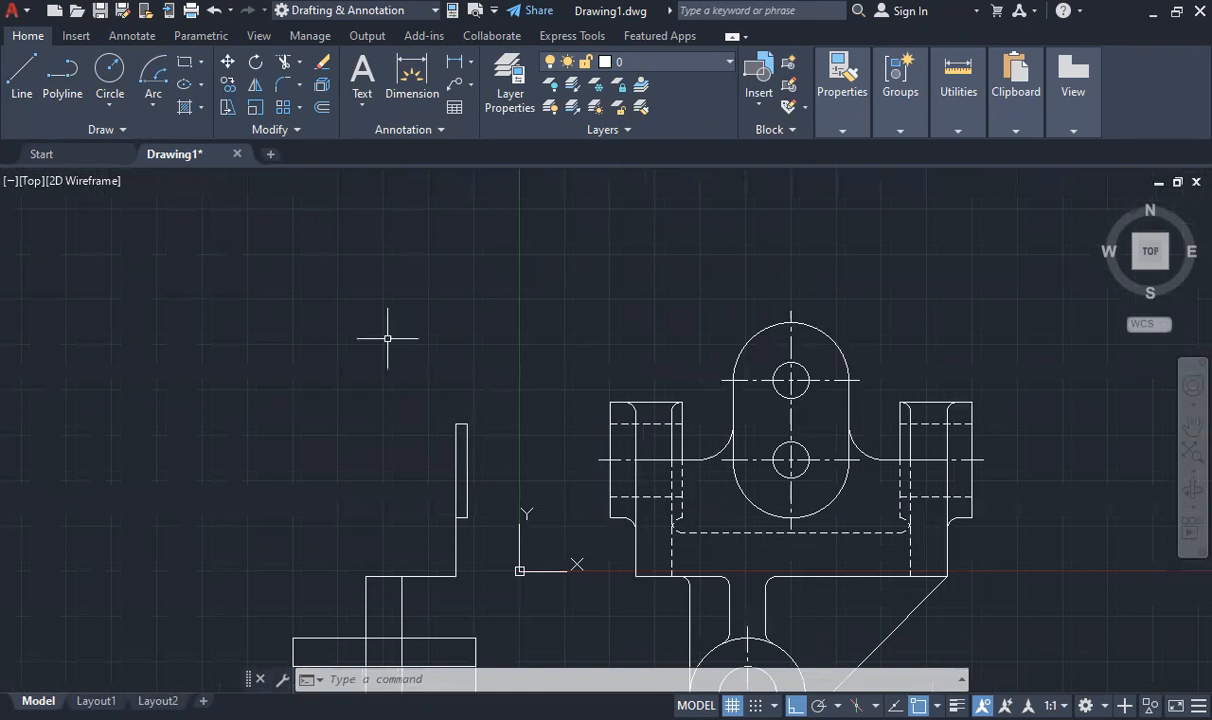
left_click(467, 452)
mouse_move(467, 424)
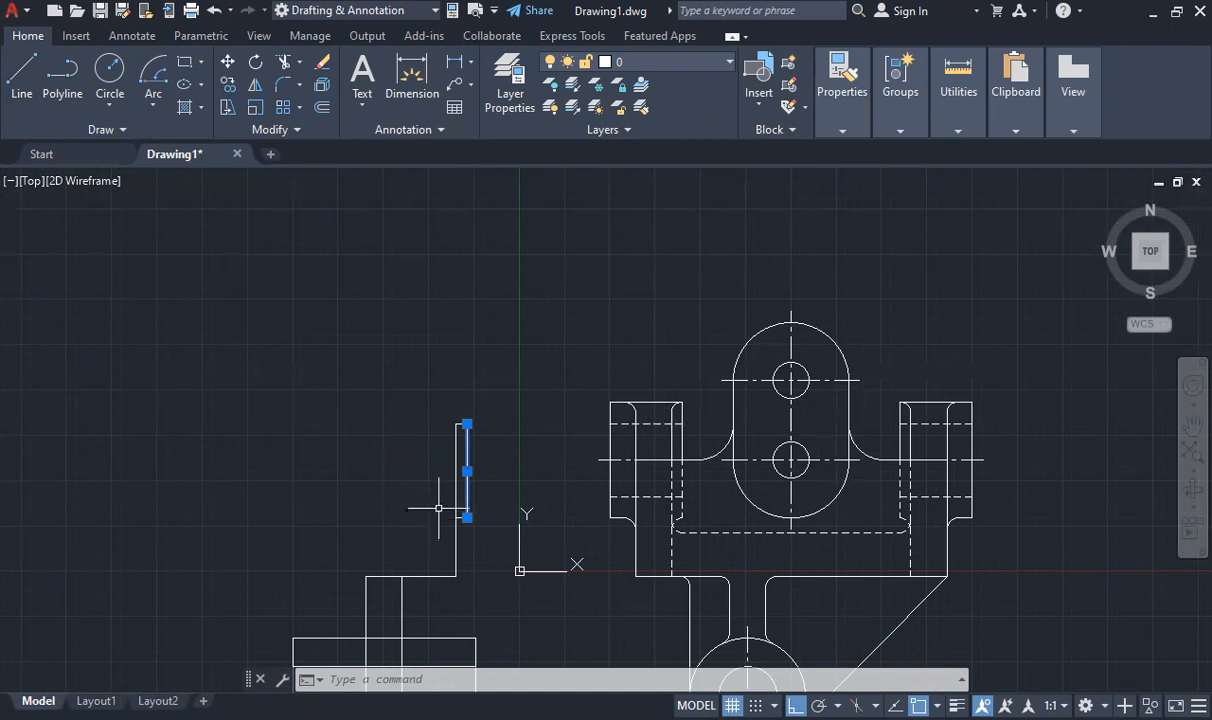
left_click(467, 424)
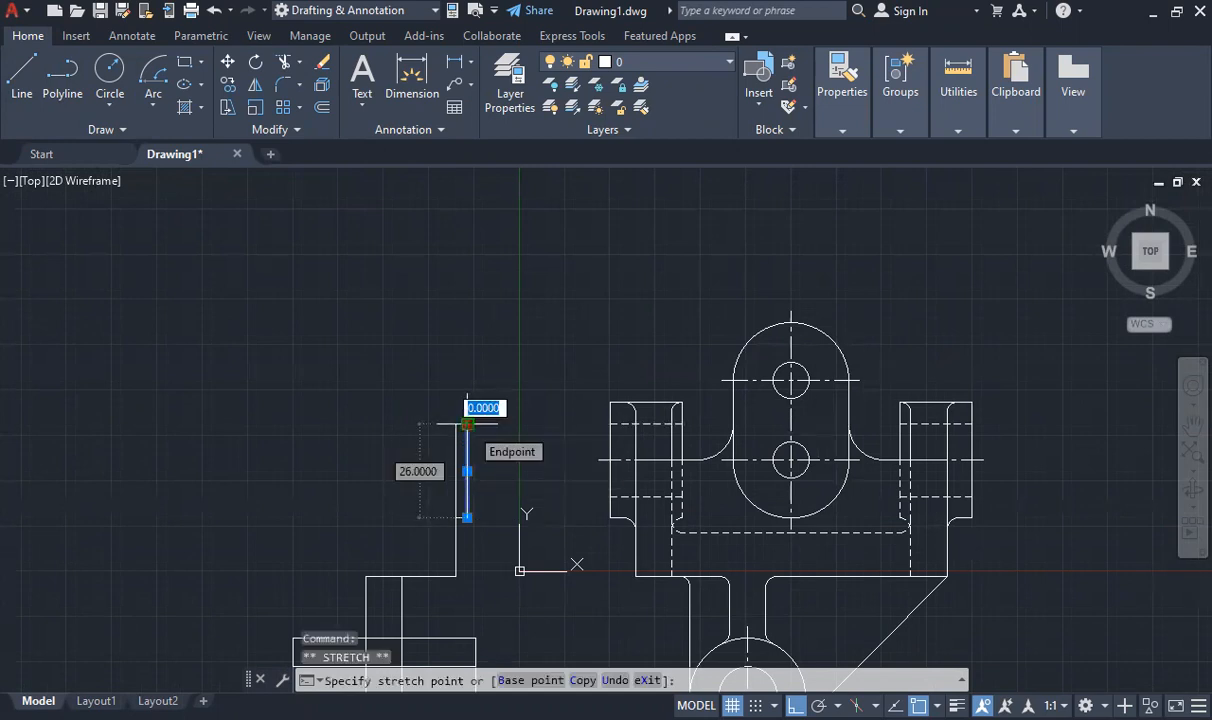
key("Tab")
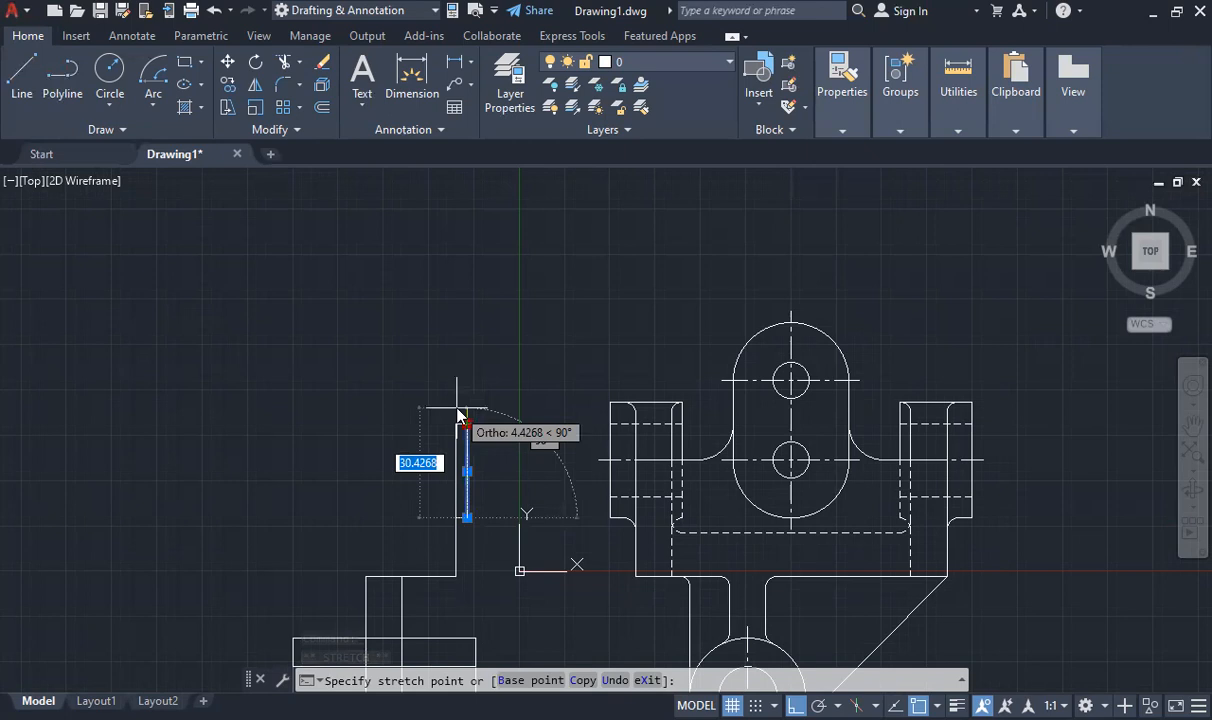
type("54")
key("Return")
key("Escape")
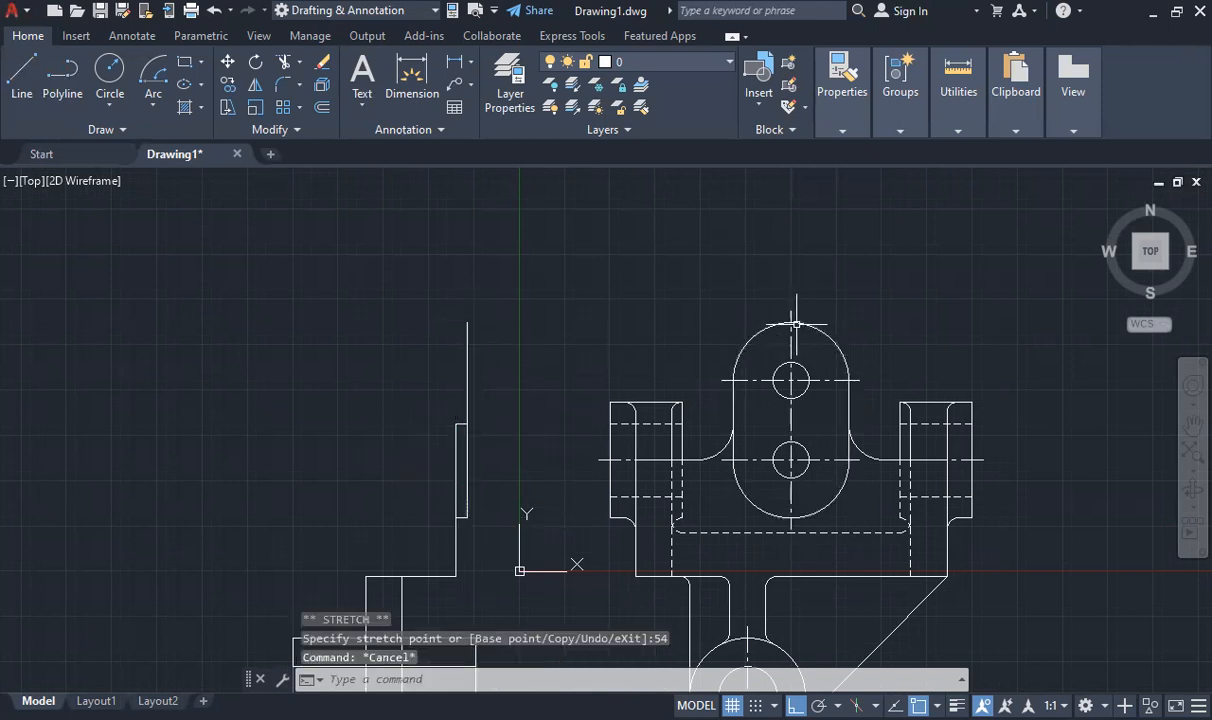
- Draw the upper plate's outline 12 units left from the 54-unit line's top, down to the dashed line's level, and around to the web's left corner
left_click(16, 70)
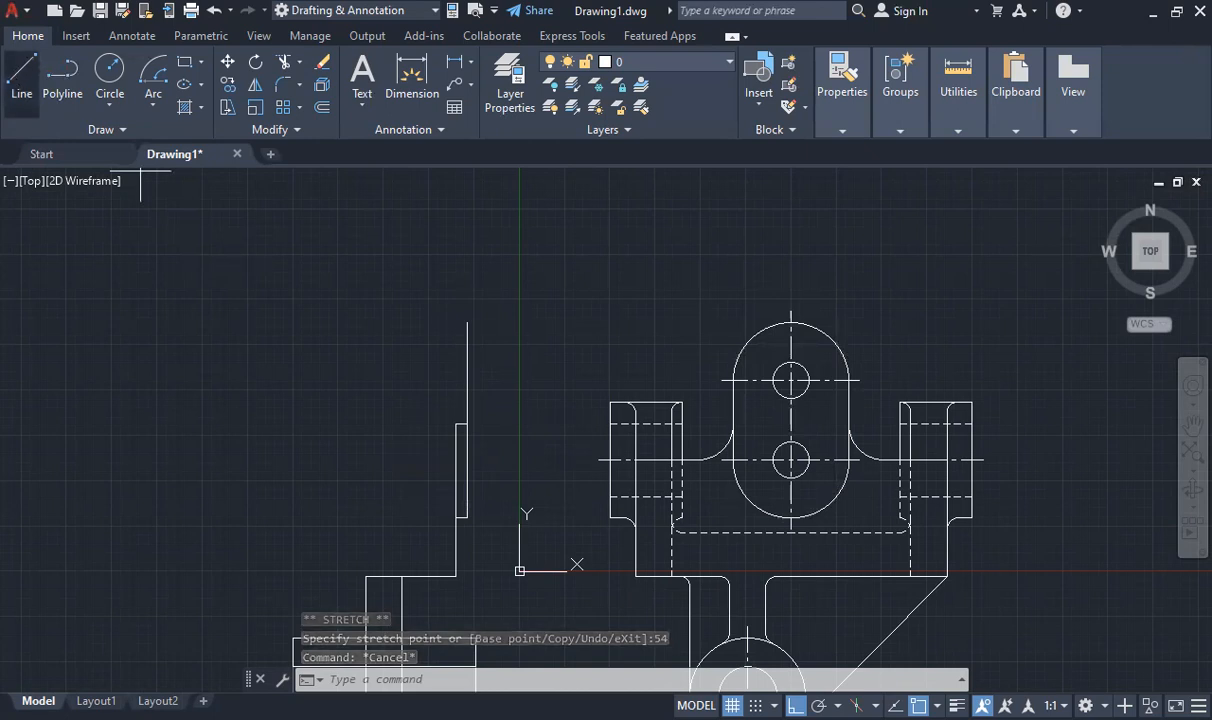
left_click(467, 323)
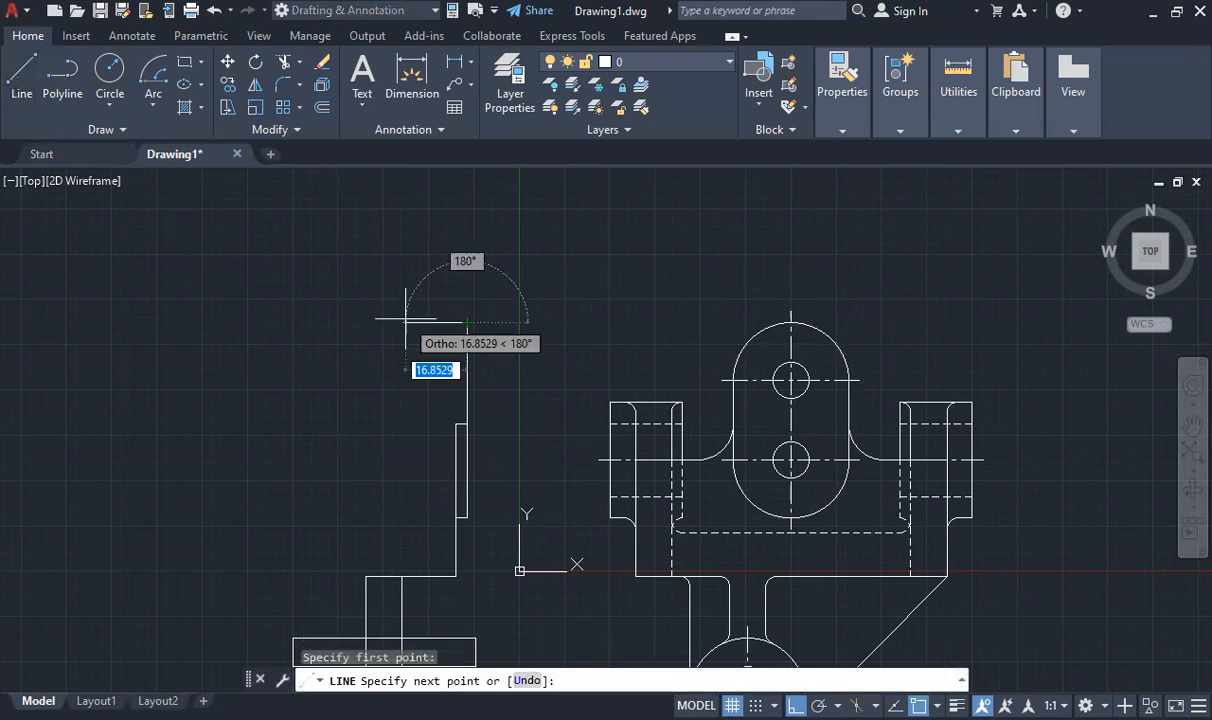
type("12")
key("Return")
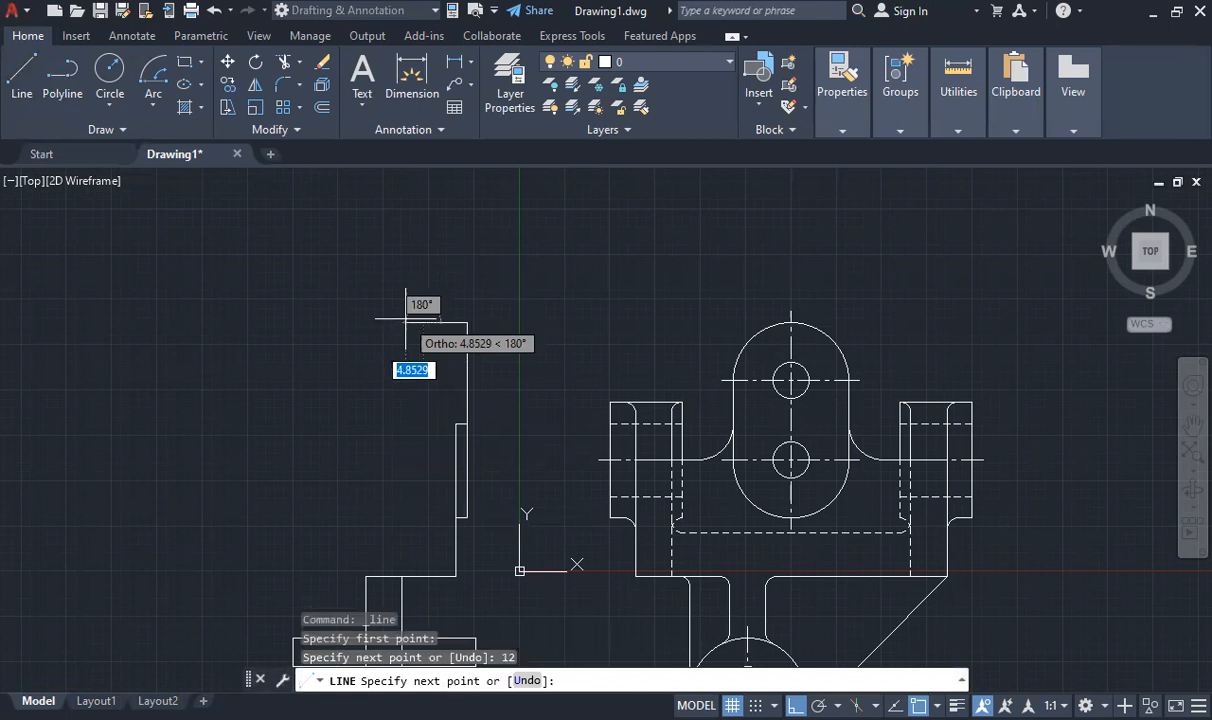
left_click(424, 323)
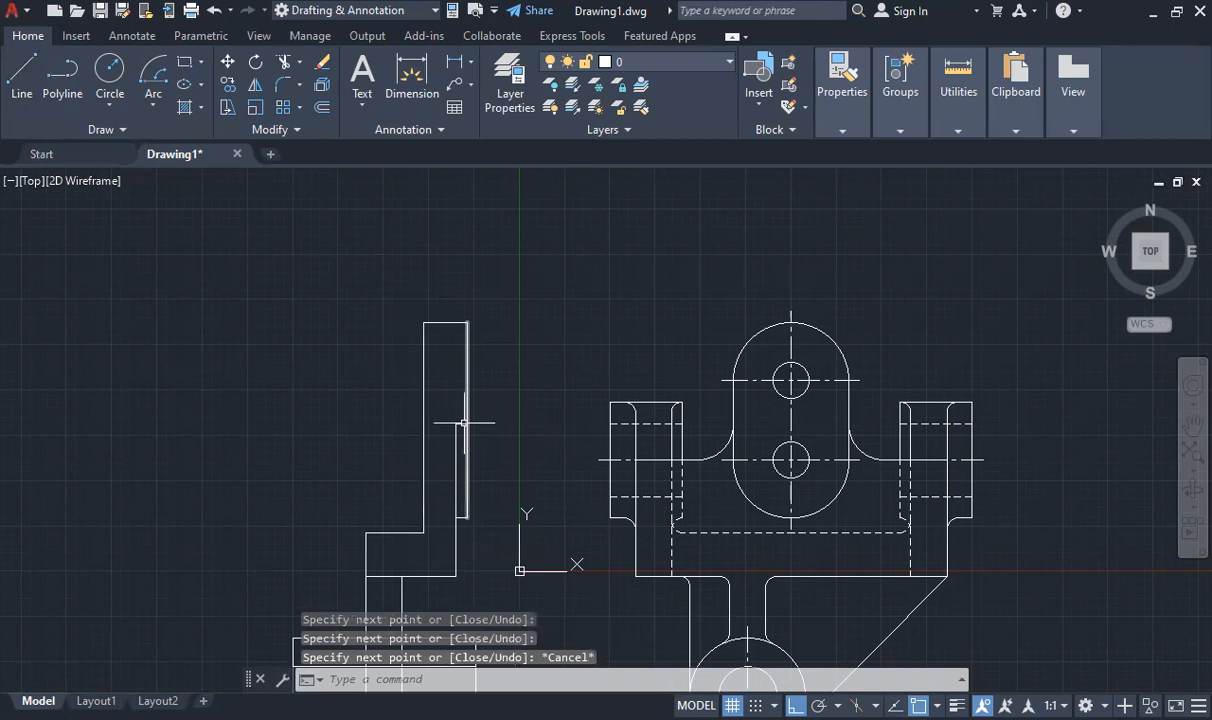
- Draw horizontal lines across the 12-unit-wide upper plate, level with the centres of the two lug holes
scroll(416, 486, "down", 1)
scroll(428, 430, "up", 1)
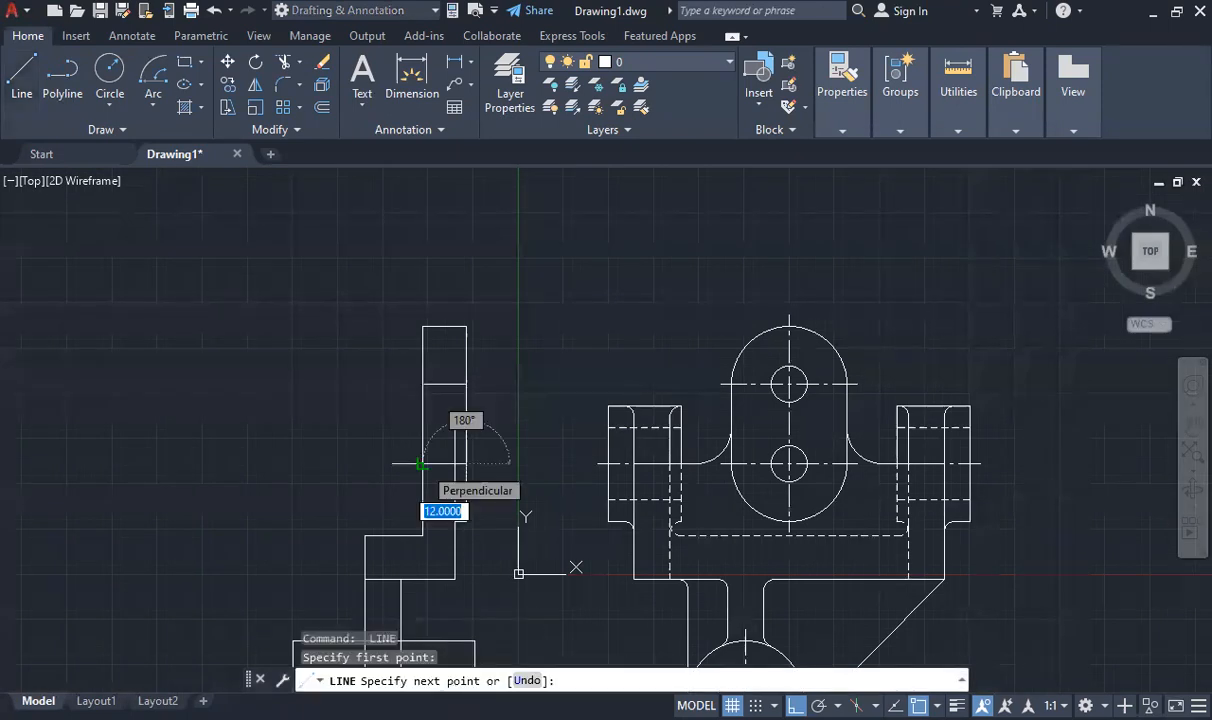
left_click(423, 463)
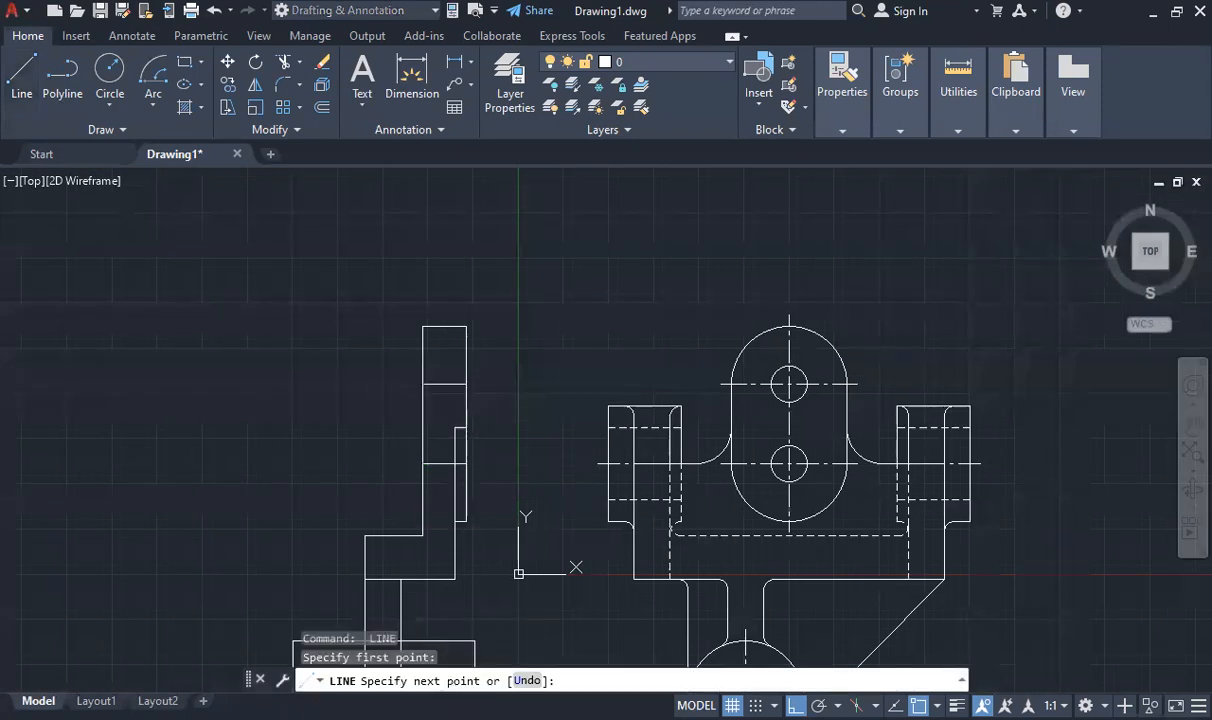
left_click(466, 463)
key("Escape")
- Extend both hole centre lines 3 units beyond the upper plate's edges at each end
left_click(438, 463)
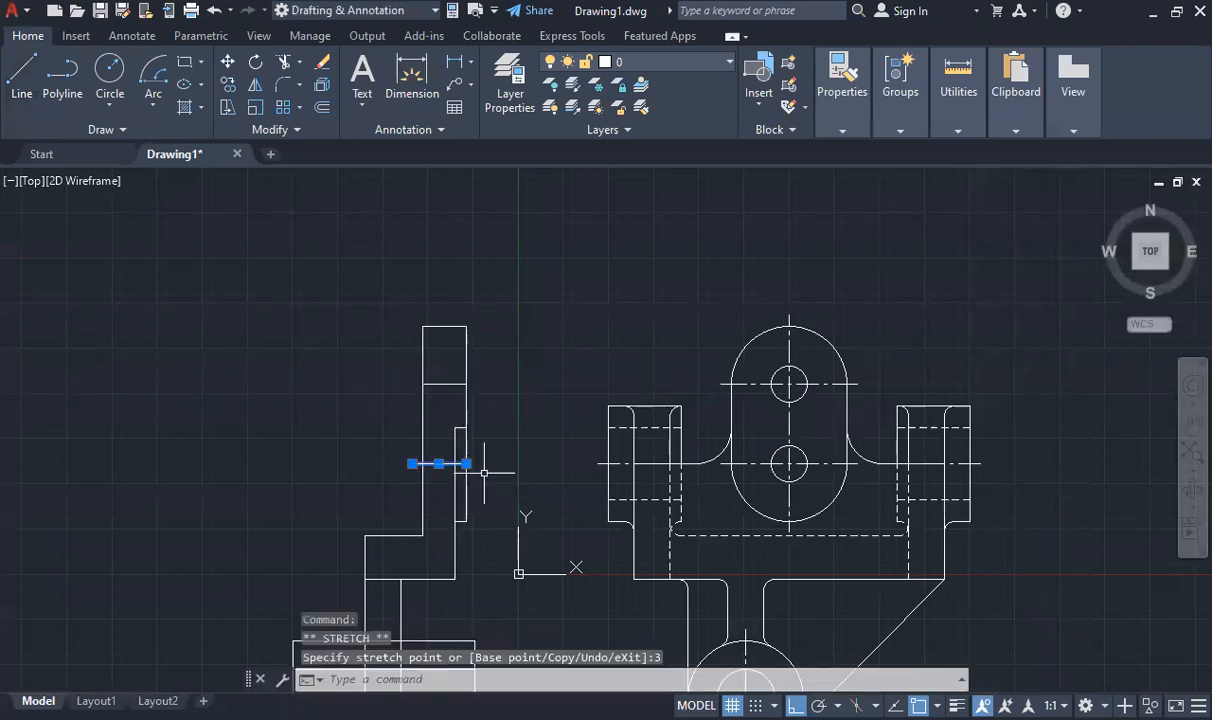
left_click(466, 463)
type("3")
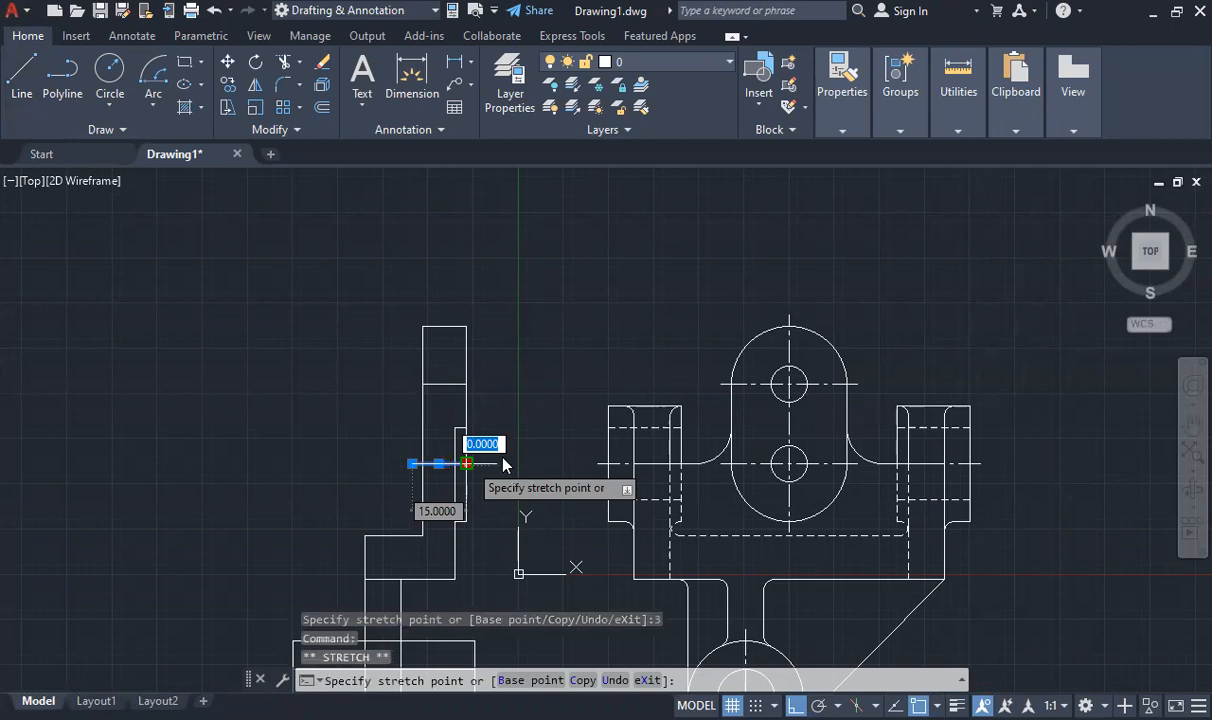
key("Return")
left_click(457, 383)
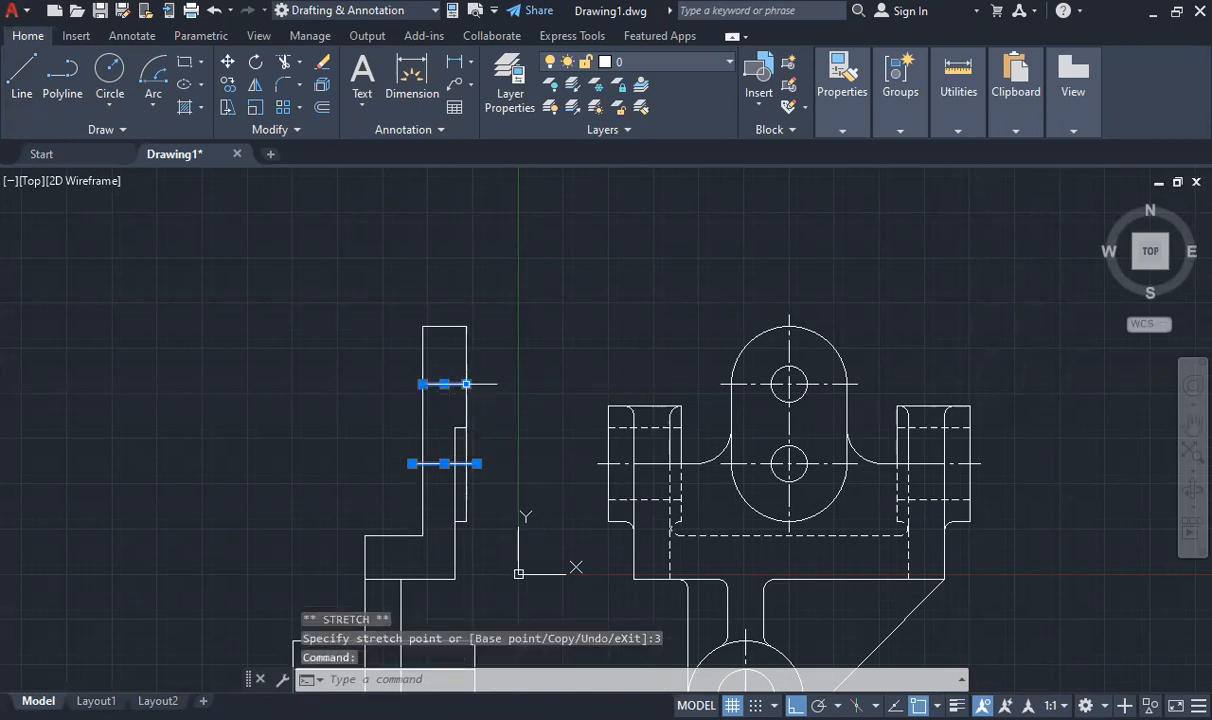
left_click(466, 383)
type("3")
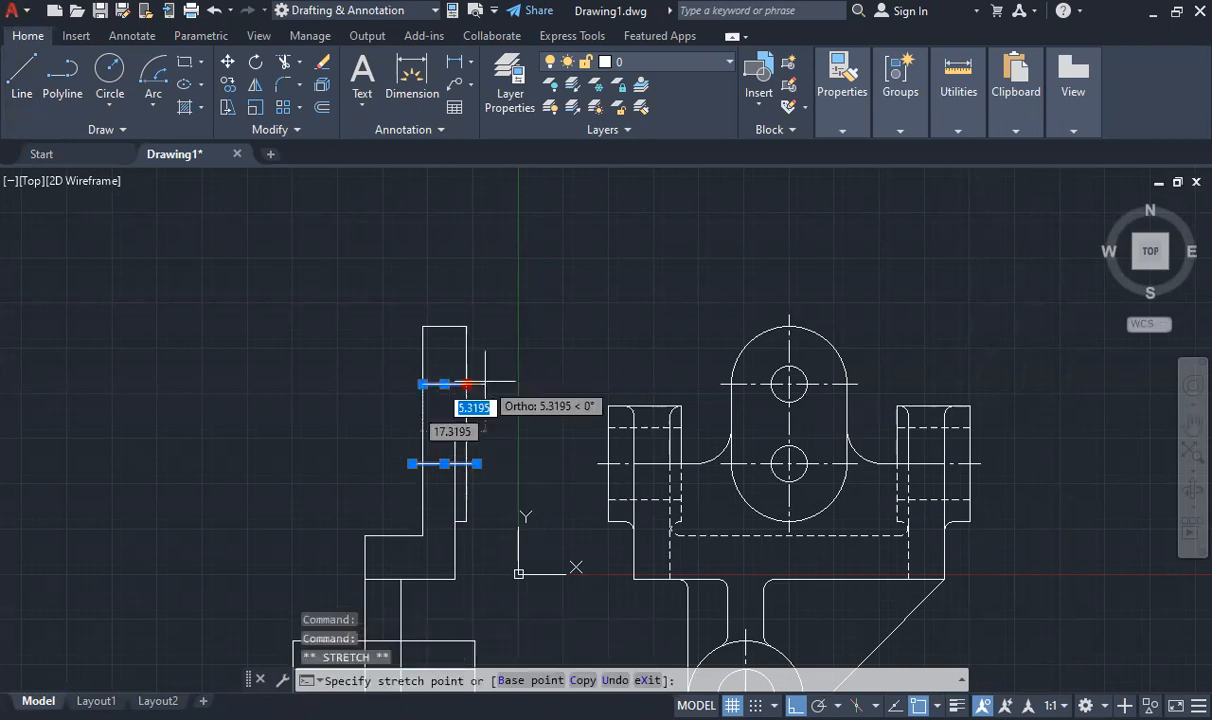
key("Return")
left_click(423, 383)
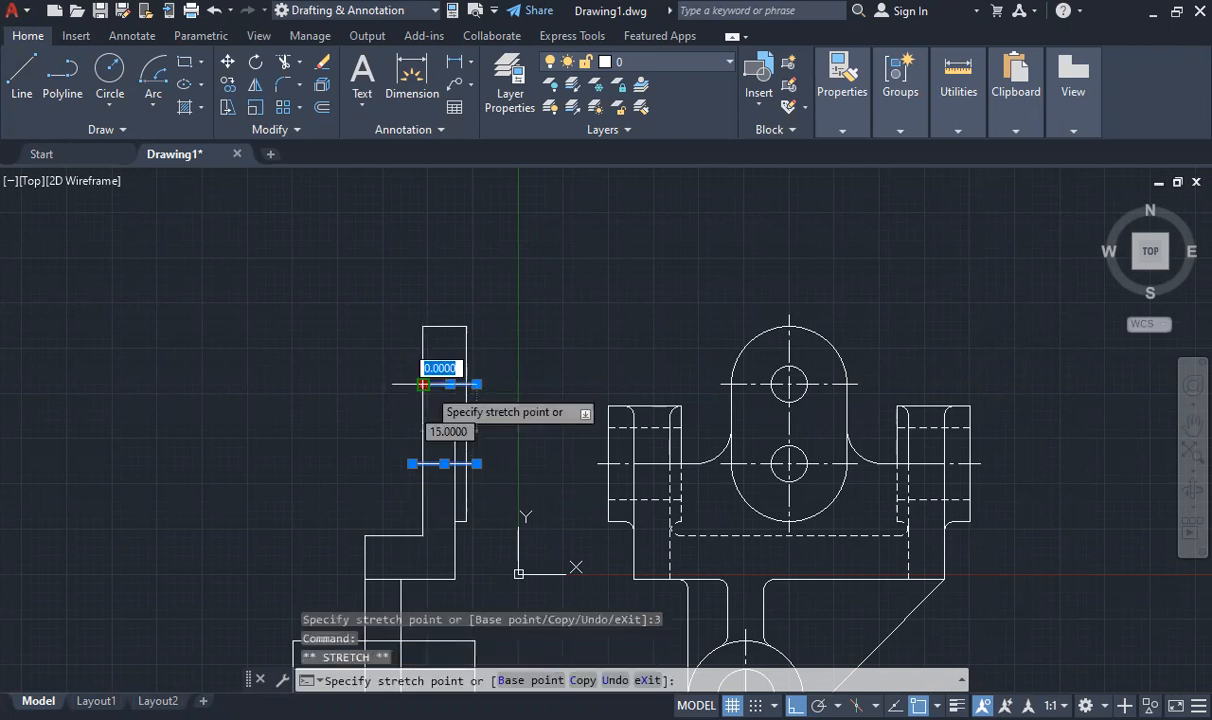
key("Escape")
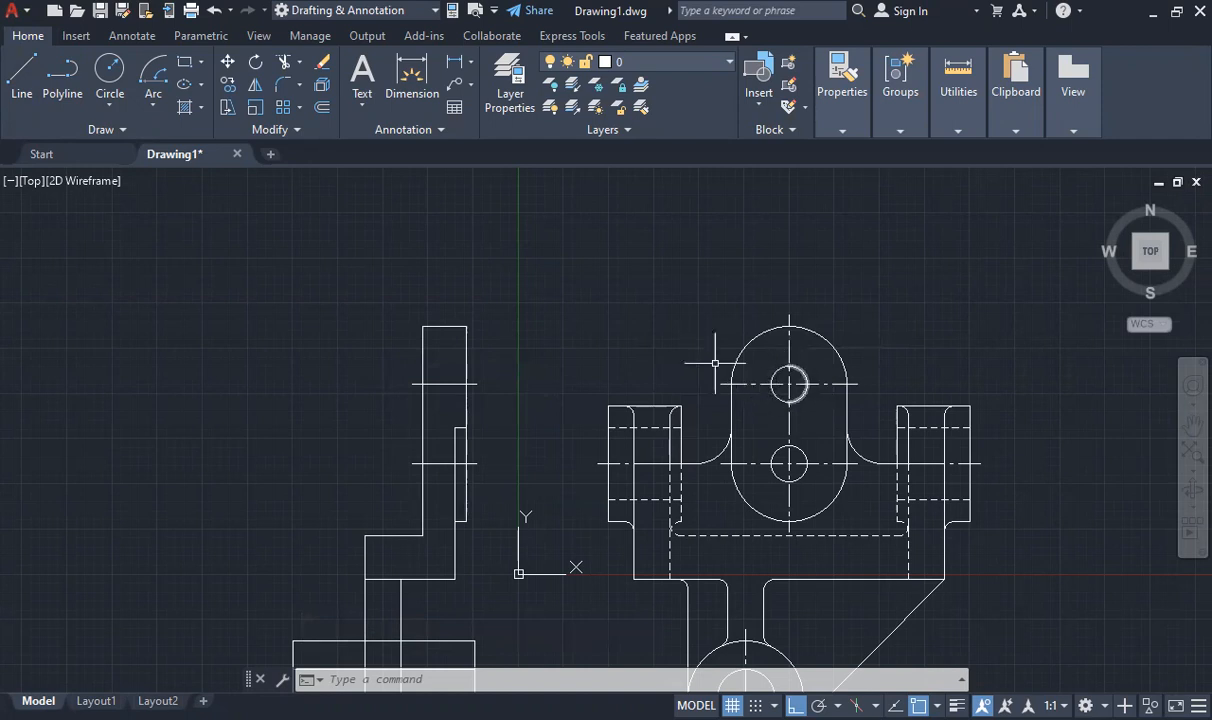
- Draw the upper hole's top edge across the plate, 5 units above its centre line, and delete the 5-unit construction line
left_click(36, 74)
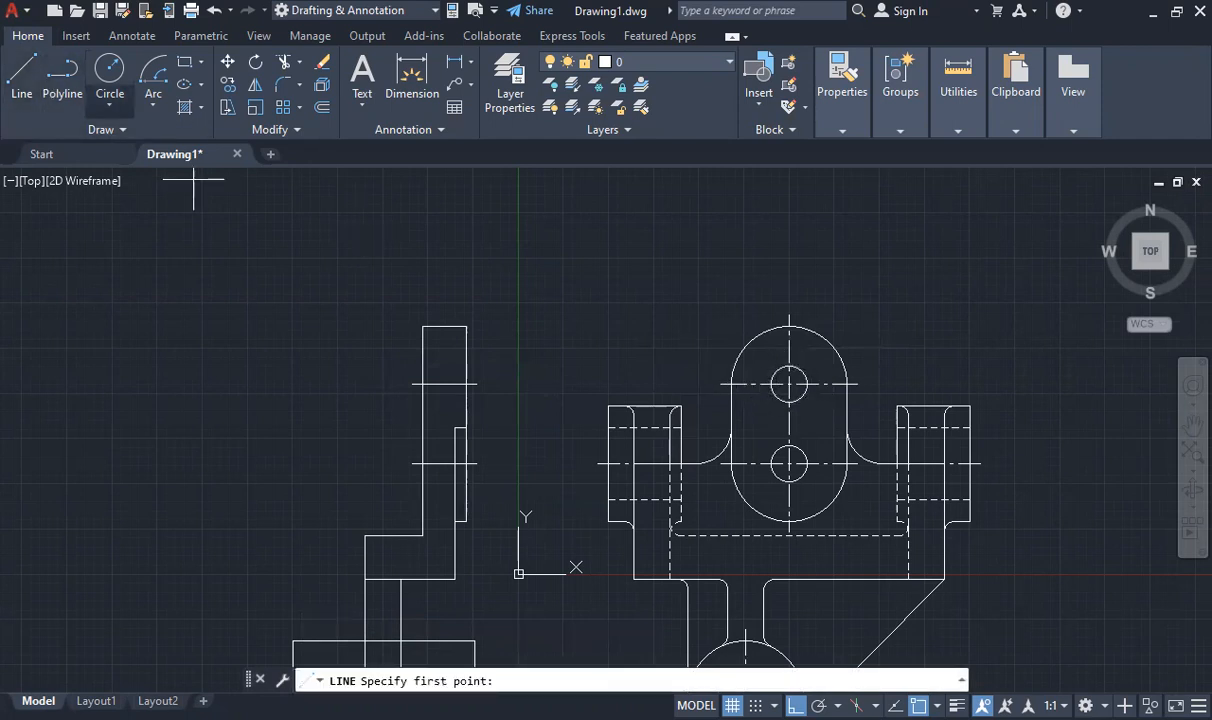
left_click(466, 366)
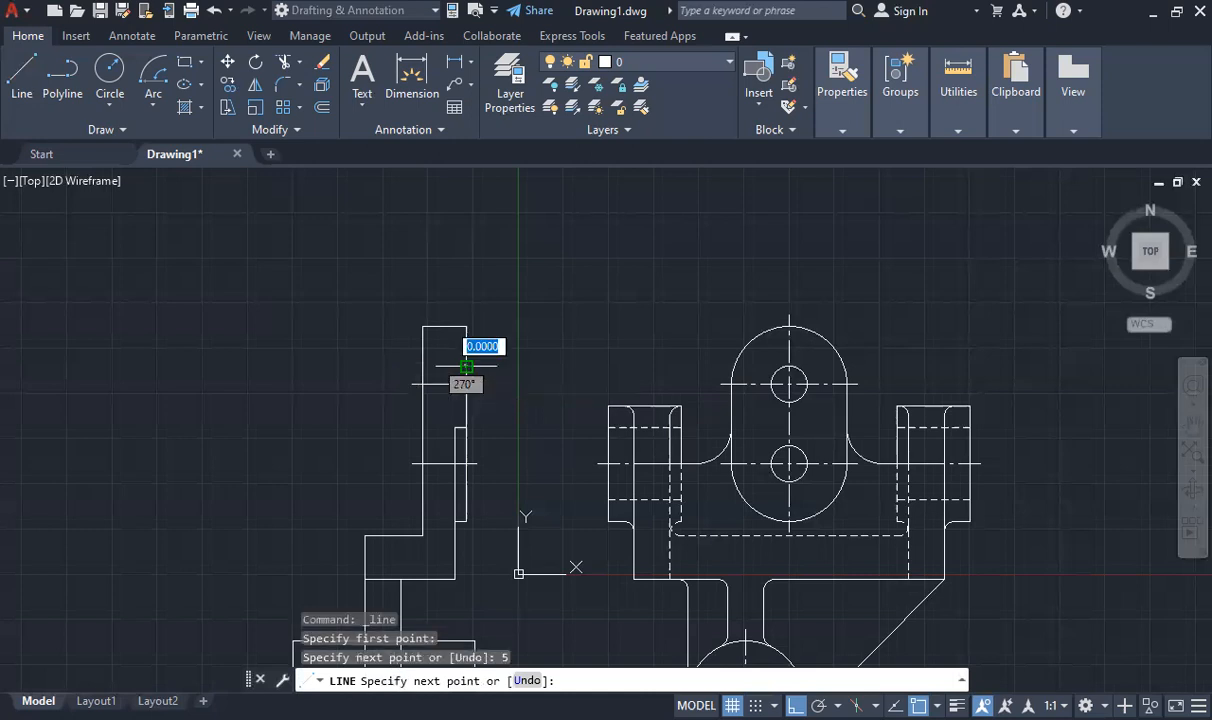
left_click(466, 366)
key("Escape")
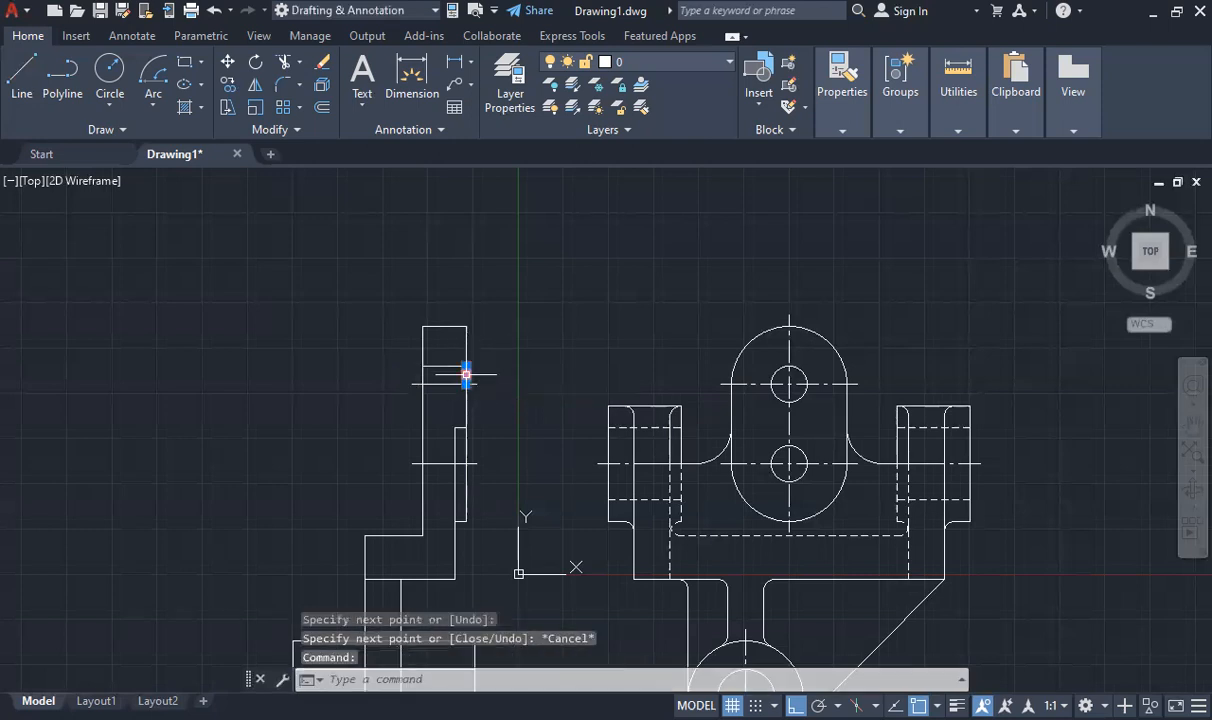
key("Delete")
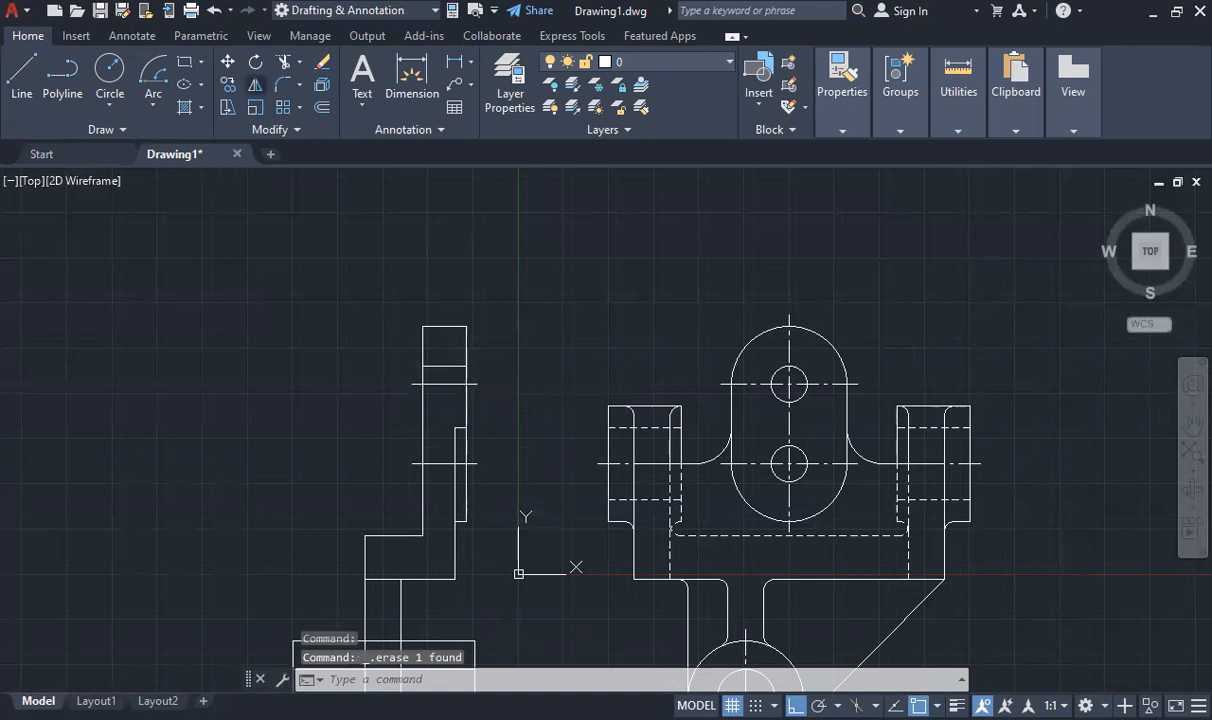
- Mirror the upper hole's top edge about its centre line, keeping the source line
left_click(255, 84)
left_click(455, 366)
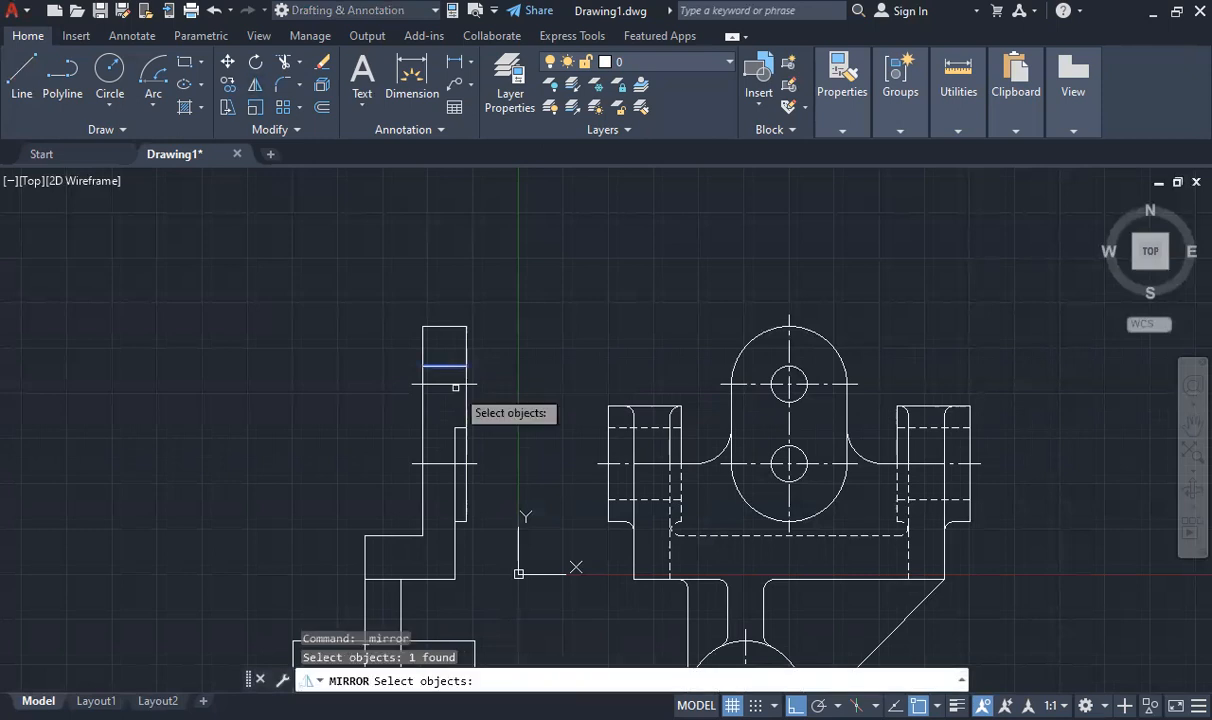
key("Return")
left_click(466, 384)
left_click(423, 385)
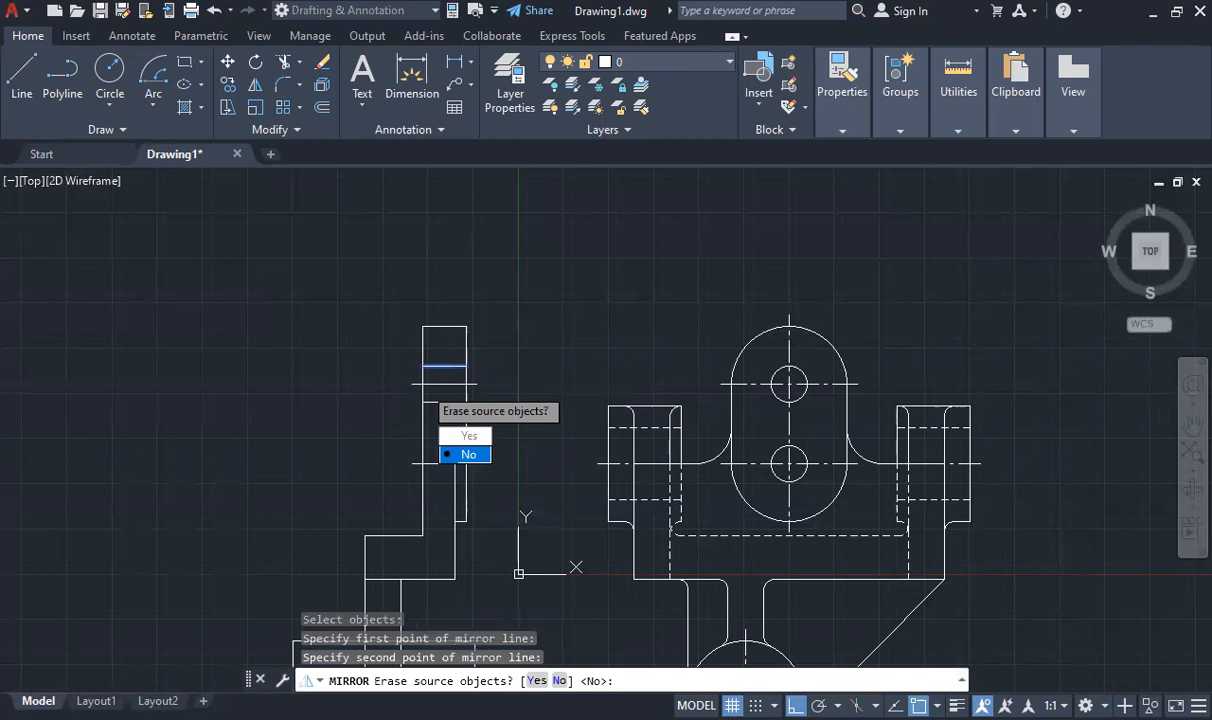
key("Return")
- Copy both edges of the upper hole from its centre line to the lower hole's centre line
left_click(444, 366)
left_click(441, 404)
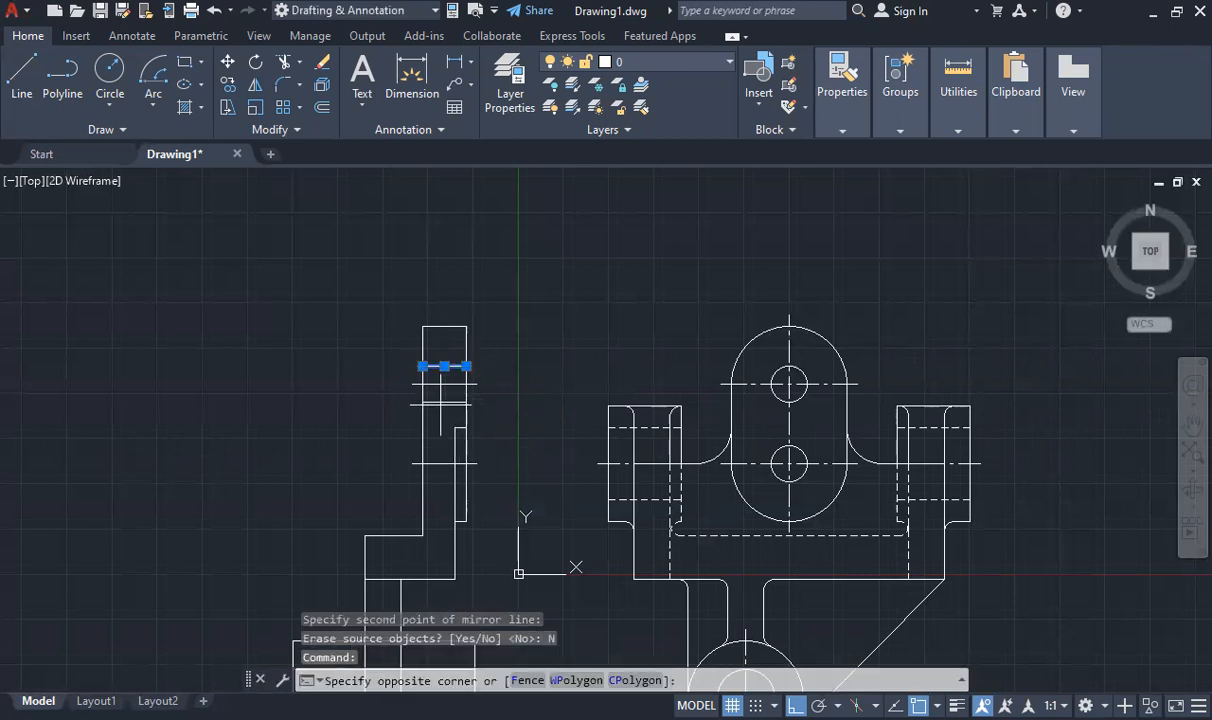
left_click(441, 405)
left_click(441, 402)
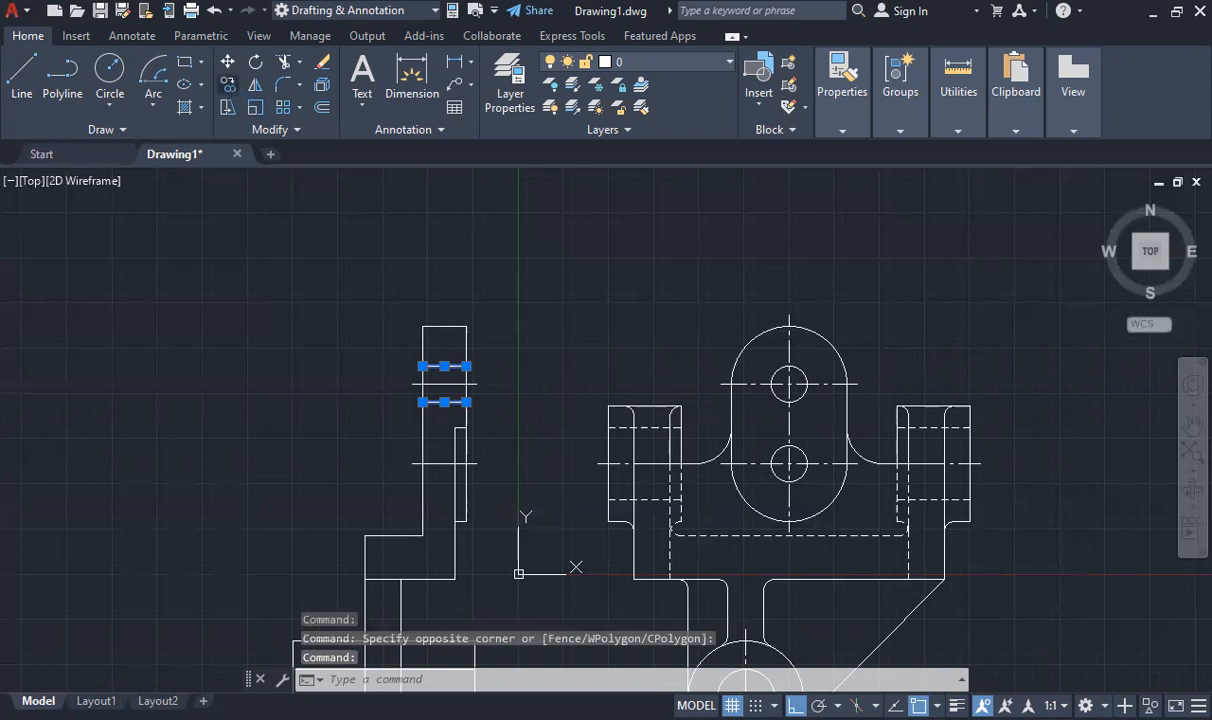
left_click(228, 84)
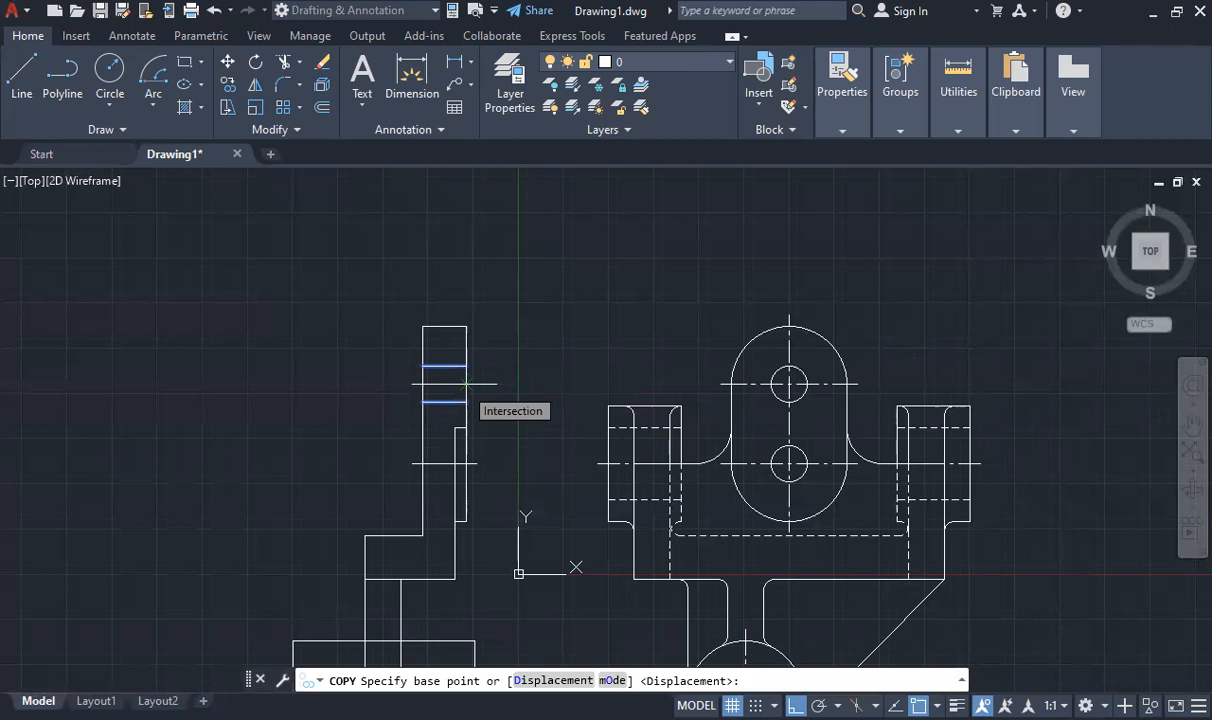
left_click(465, 383)
left_click(465, 463)
key("Escape")
- Draw a 65-unit horizontal line leftward from the upper plate's right edge along the lower hole's centre line
scroll(443, 441, "up", 4)
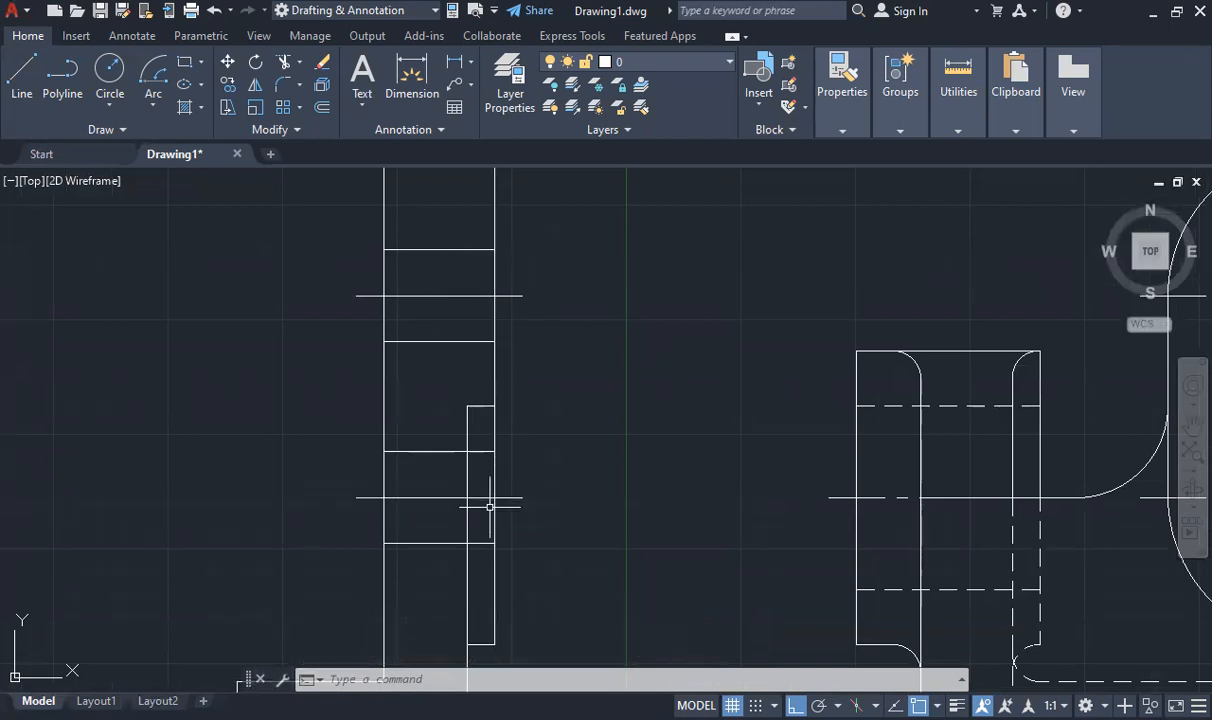
scroll(423, 453, "down", 2)
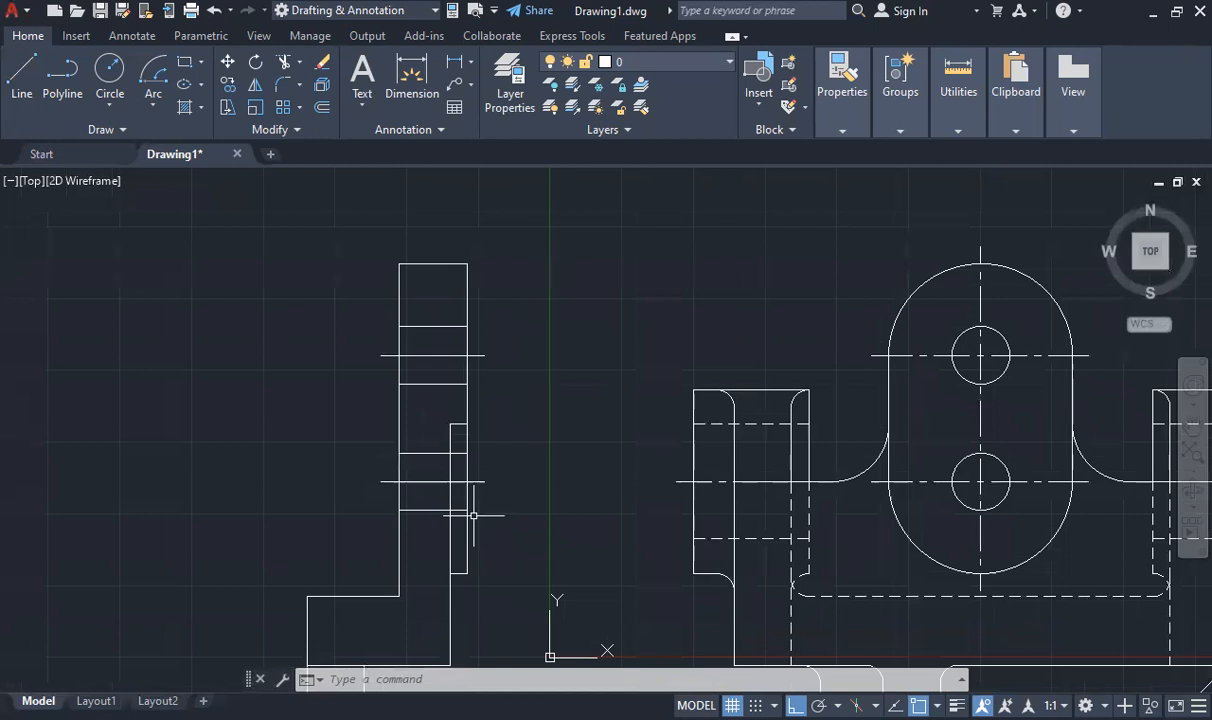
scroll(565, 470, "down", 2)
scroll(502, 533, "up", 1)
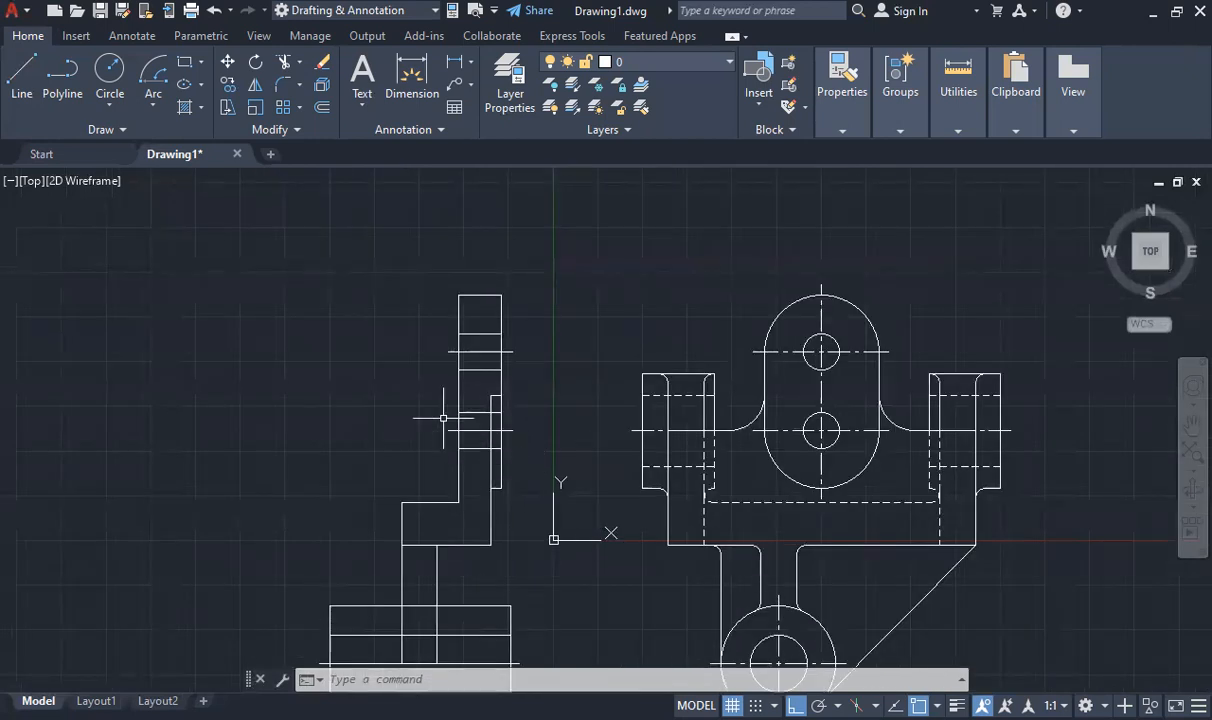
scroll(222, 320, "down", 2)
scroll(160, 328, "up", 2)
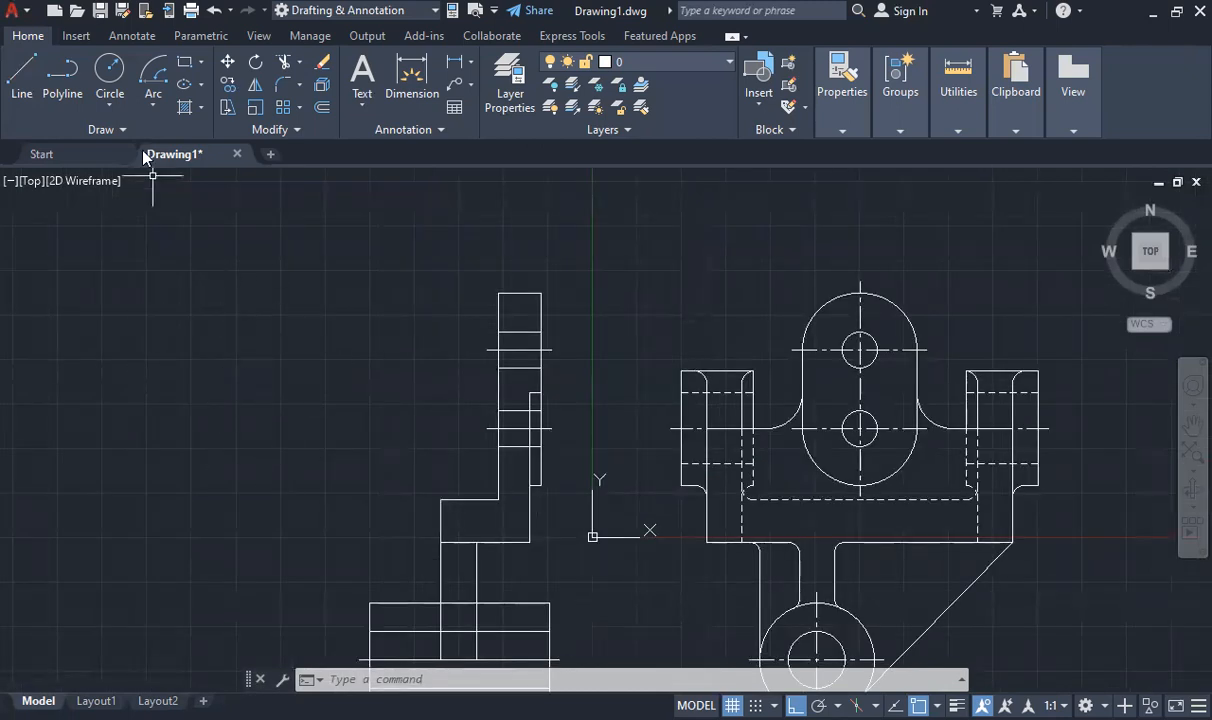
left_click(22, 78)
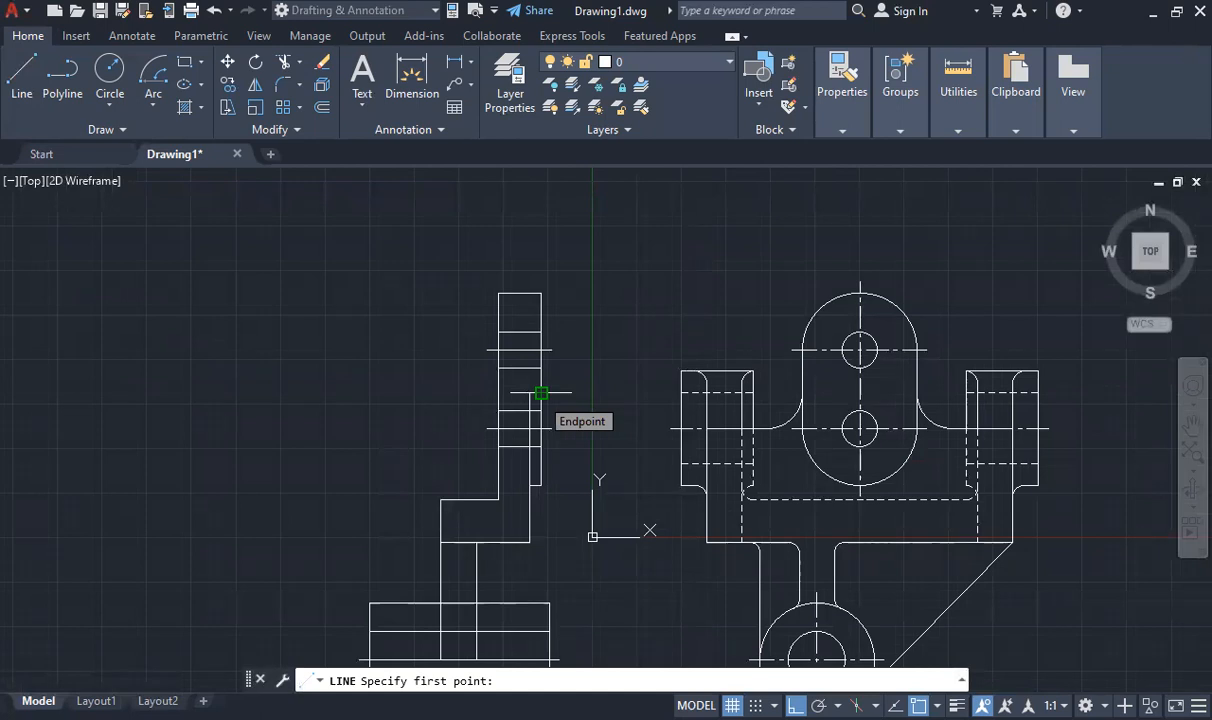
left_click(541, 428)
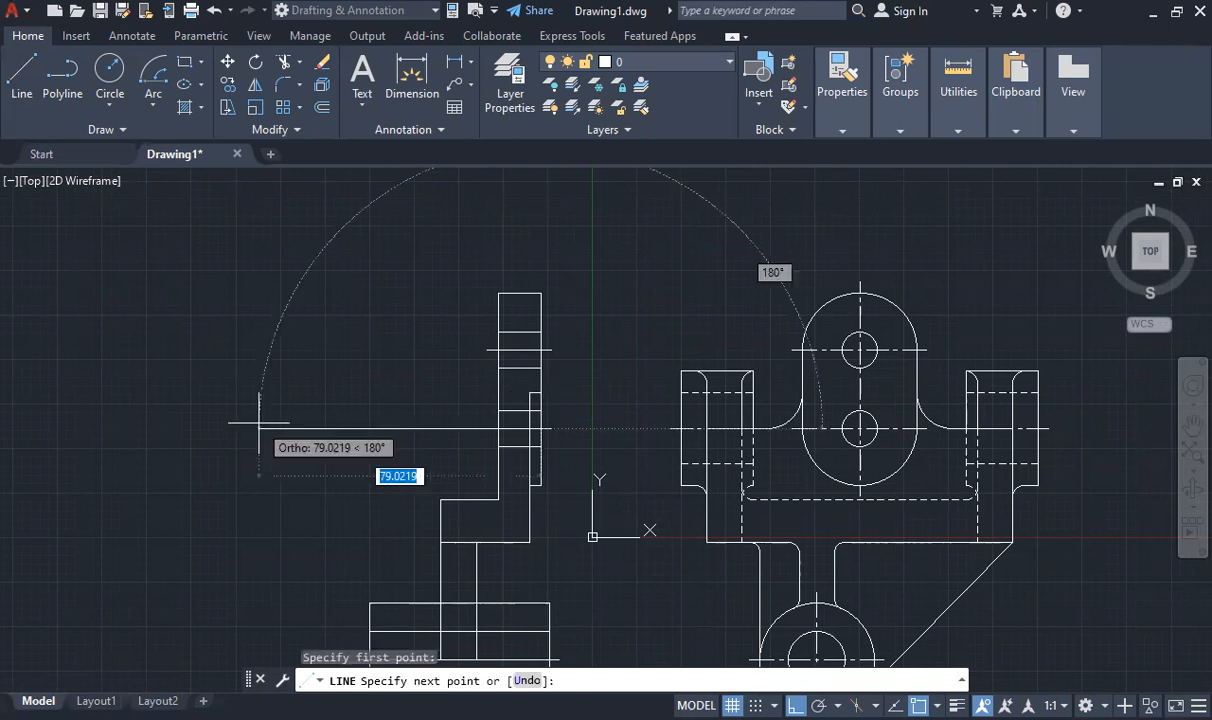
type("65")
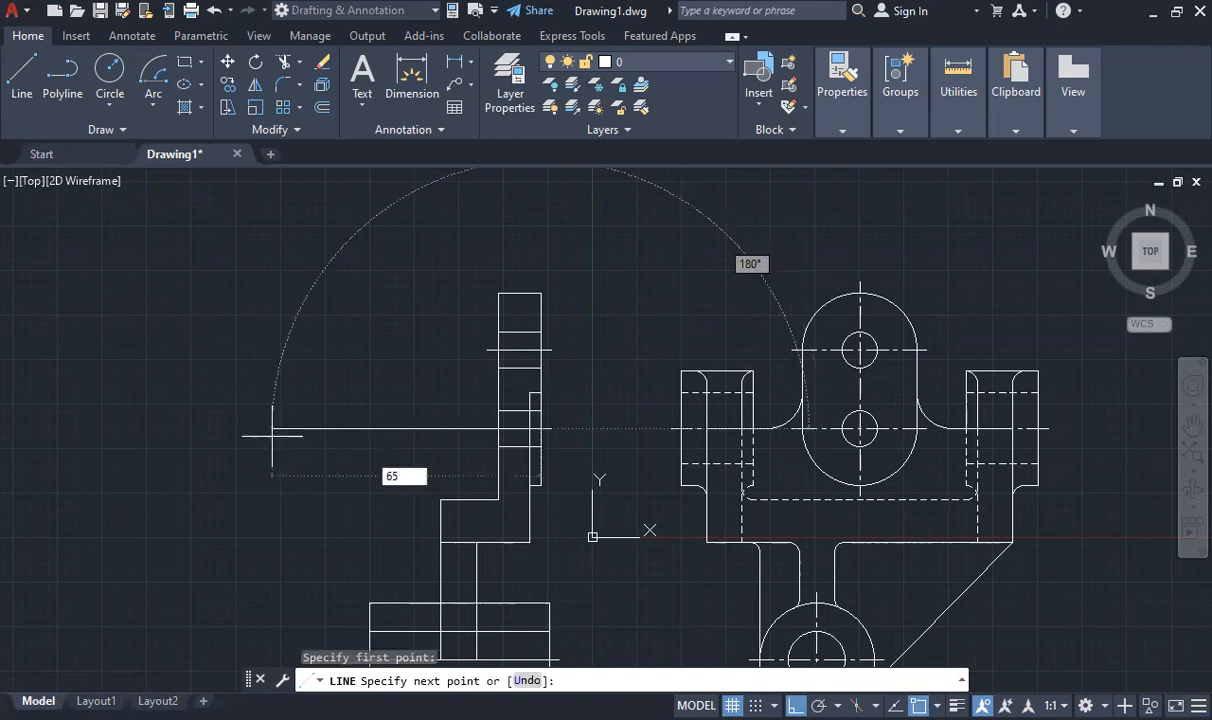
key("Return")
key("Escape")
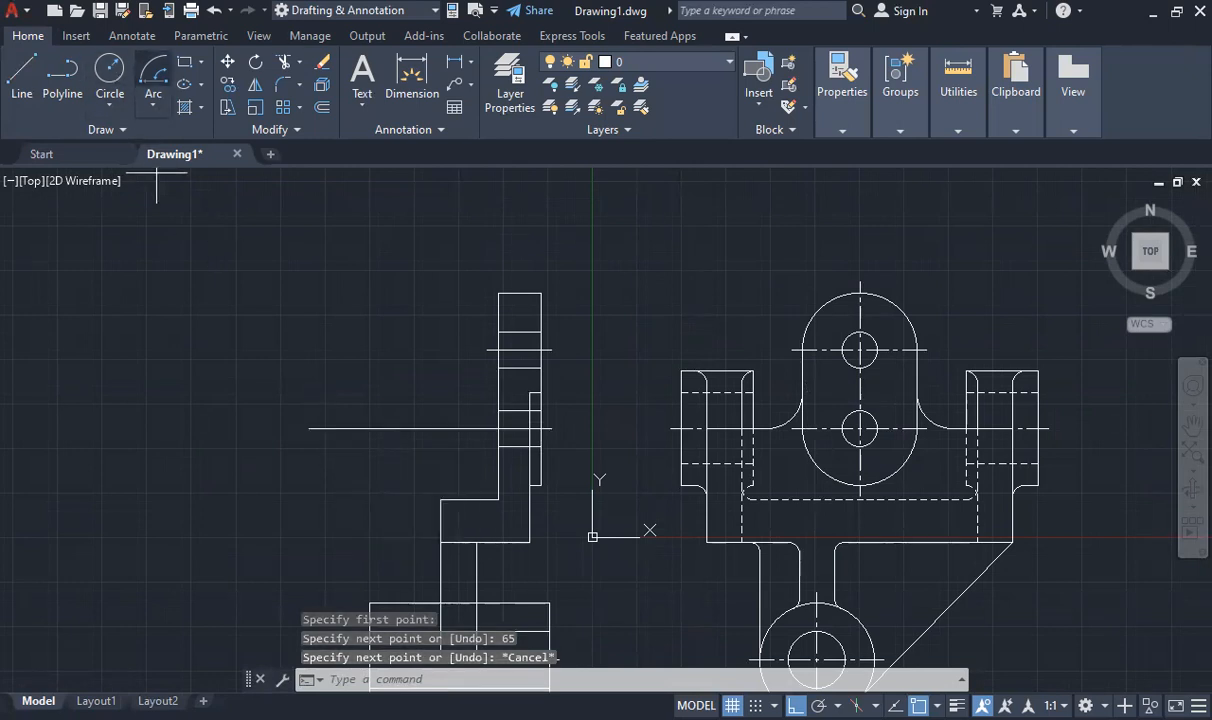
- Draw concentric circles of radius 10 and 16 at the free end of the 65-unit line, and delete that line
type("c")
key("Return")
left_click(309, 428)
type("10")
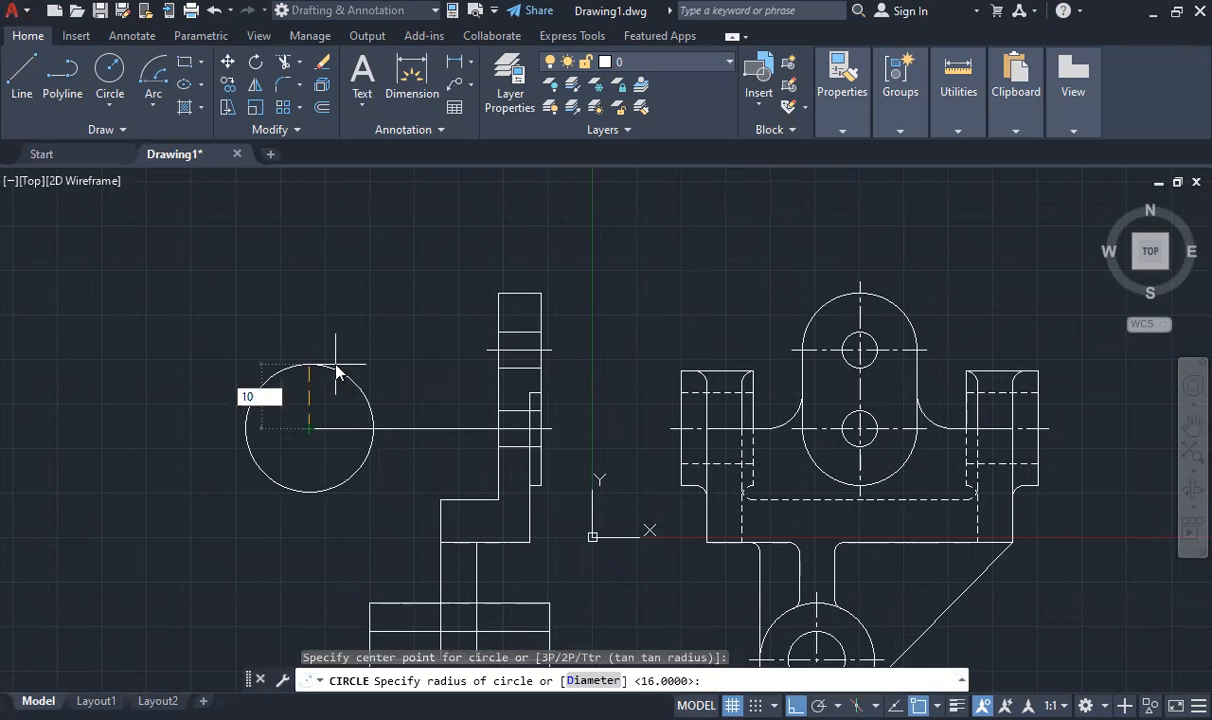
key("Return")
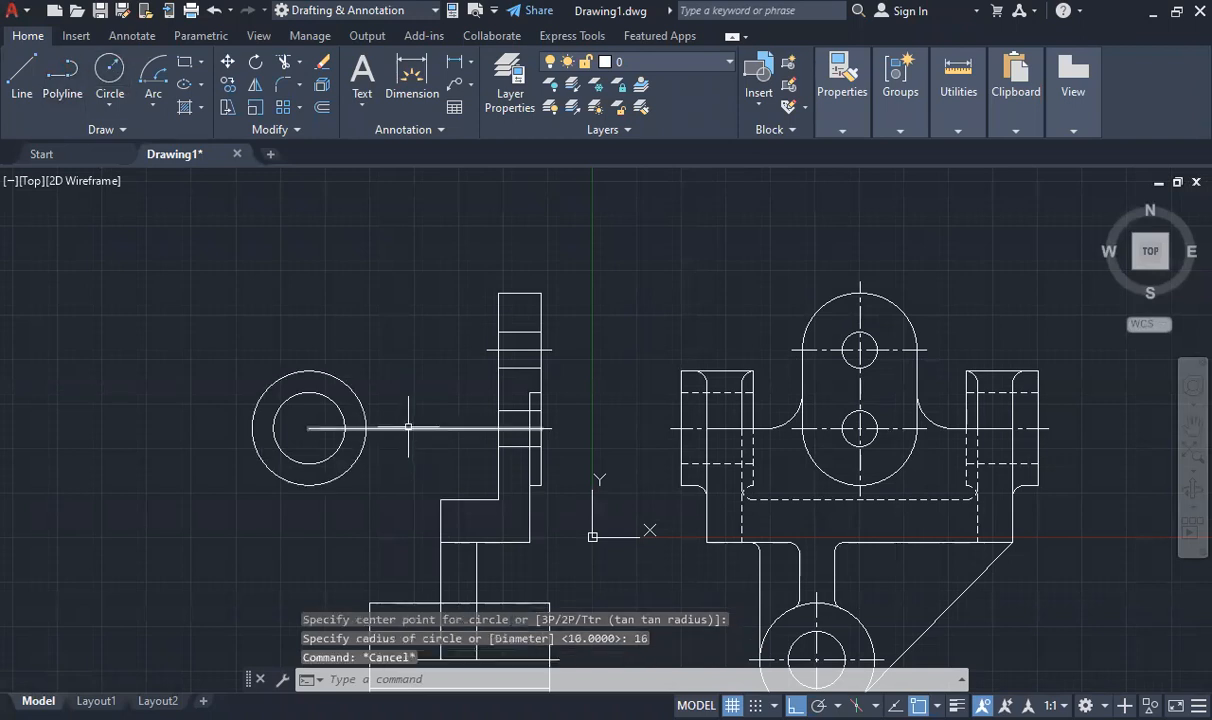
left_click(408, 427)
key("Delete")
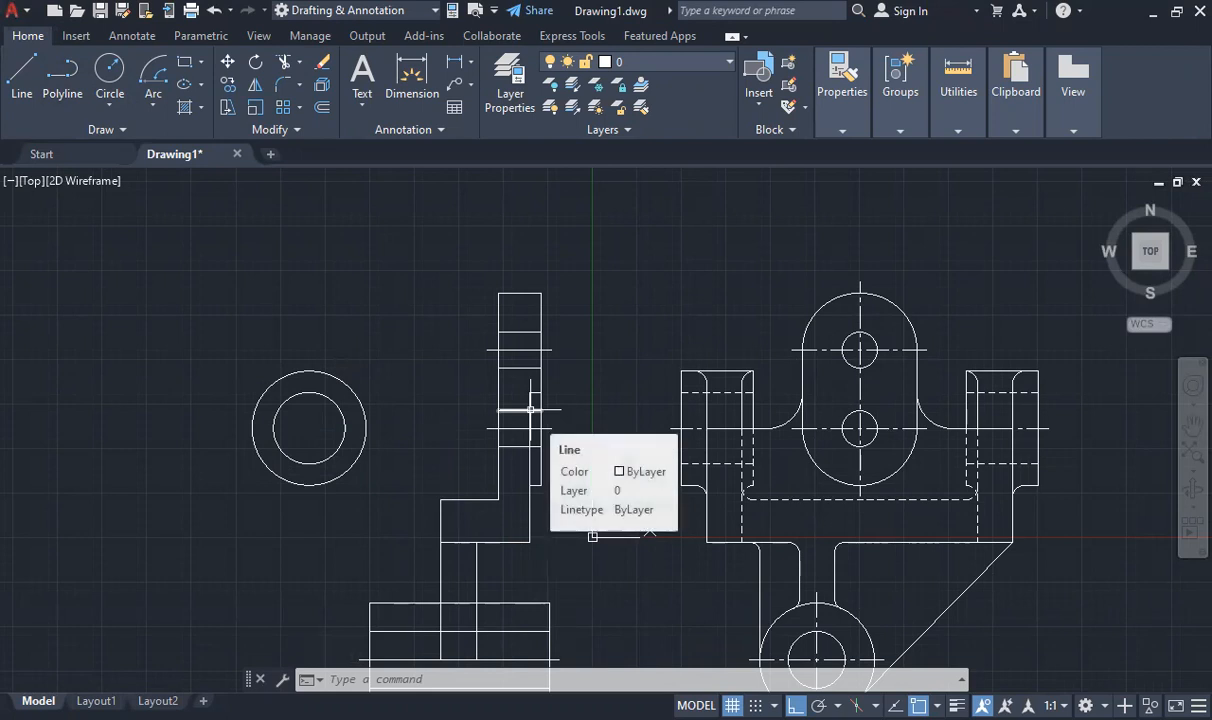
- Draw the arm's sloping lower edge from the underside of the outer circle to the lower outer corner of the stepped block
left_click(22, 75)
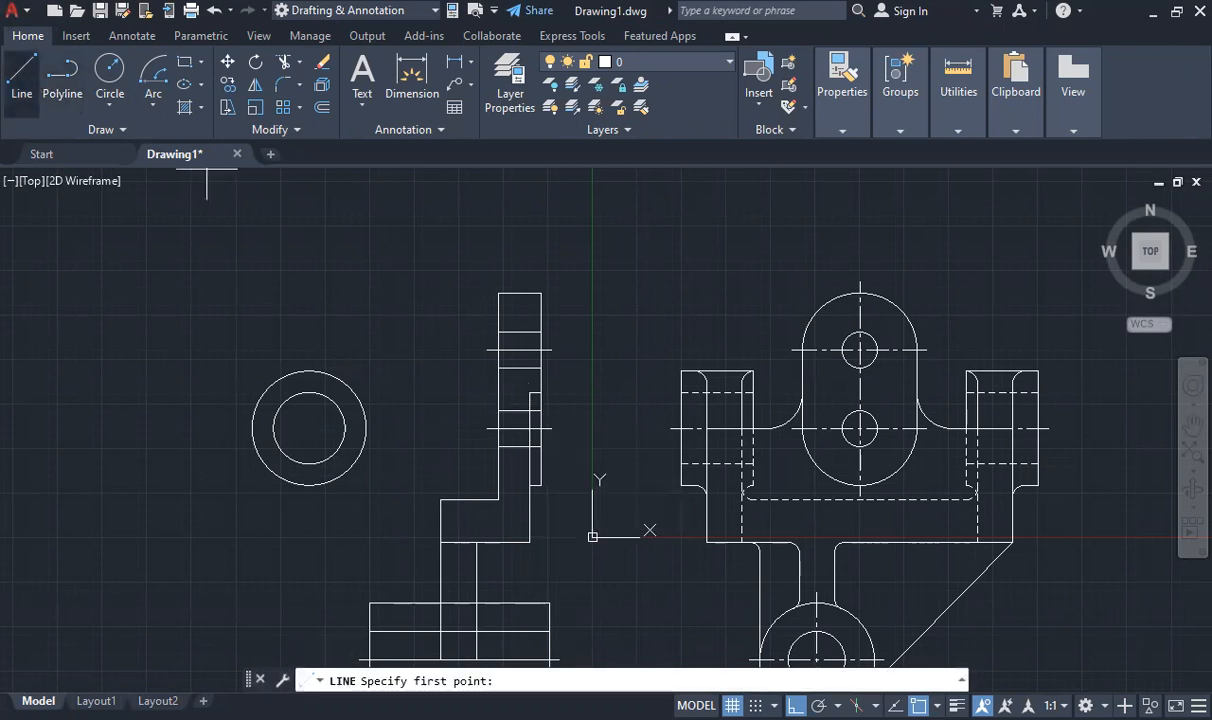
key("F8")
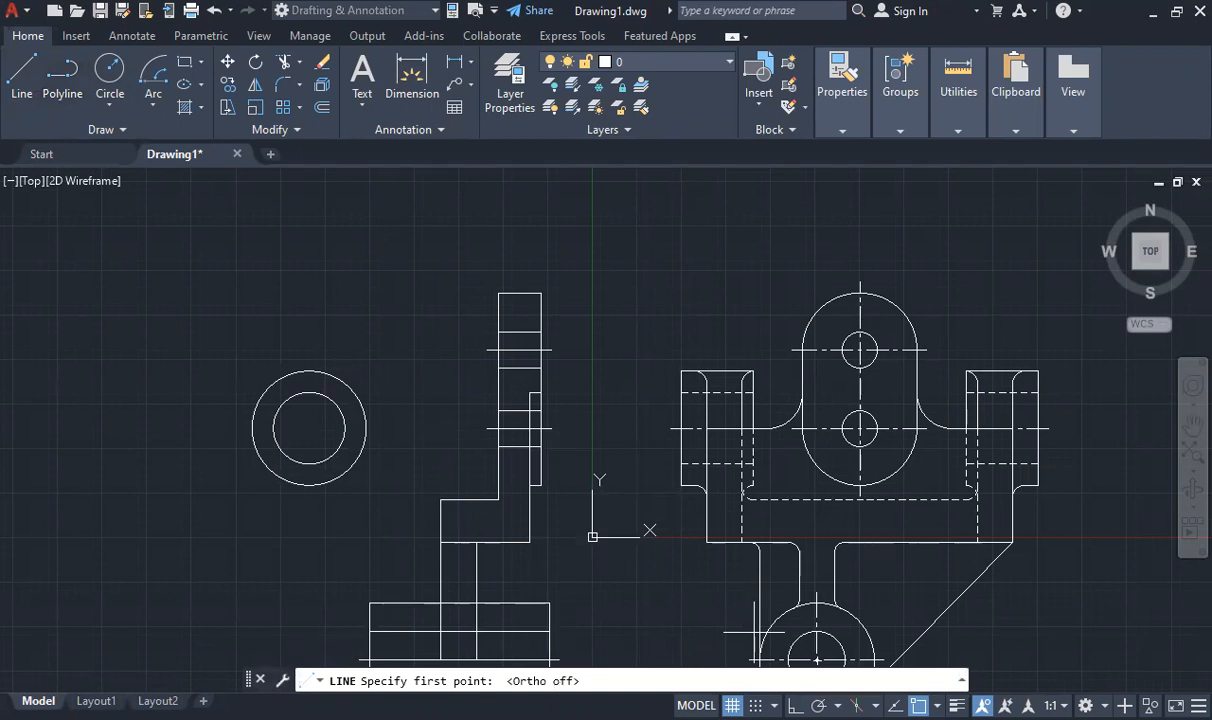
left_click(293, 484)
left_click(440, 542)
key("Escape")
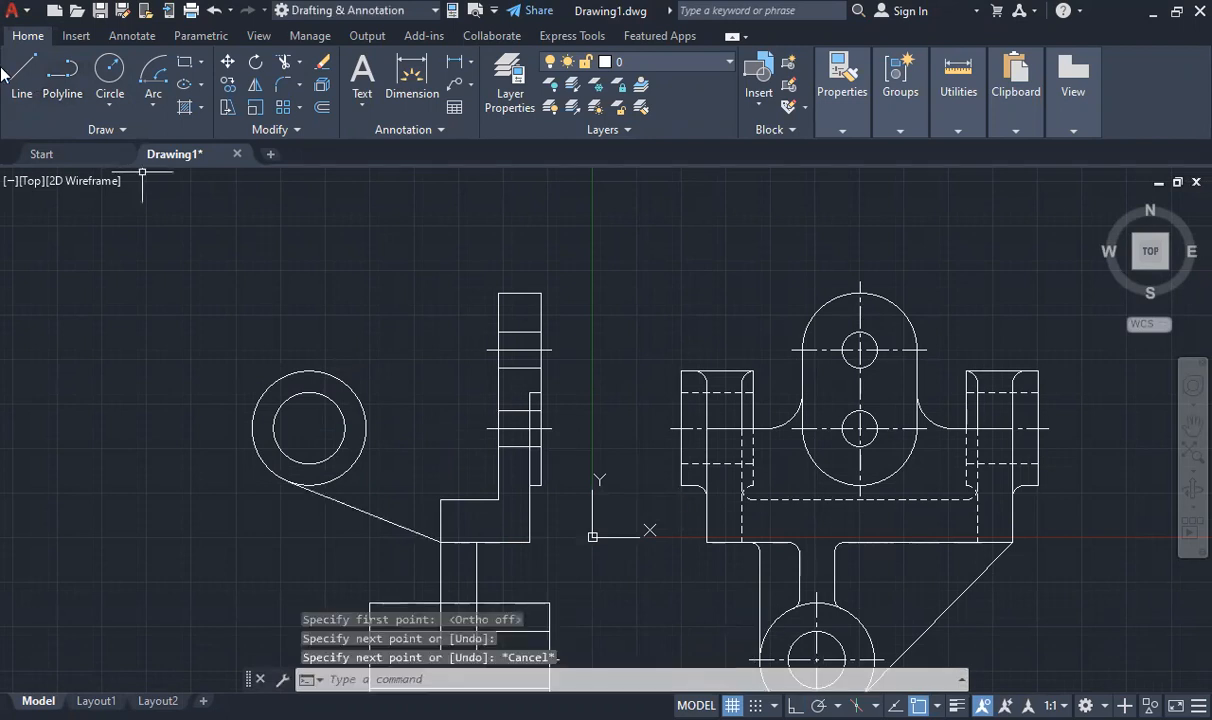
- Draw the arm's sloping upper edge from the lower hole's top edge at the plate step to the outer circle's upper side
left_click(16, 76)
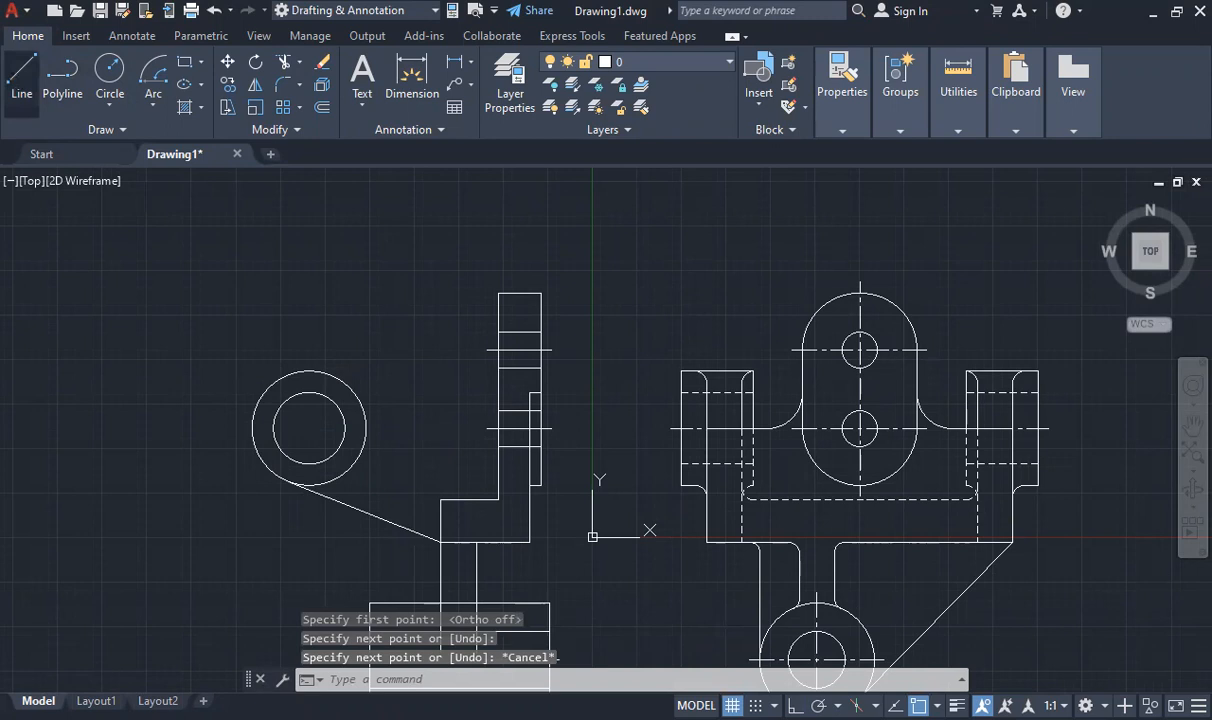
left_click(530, 409)
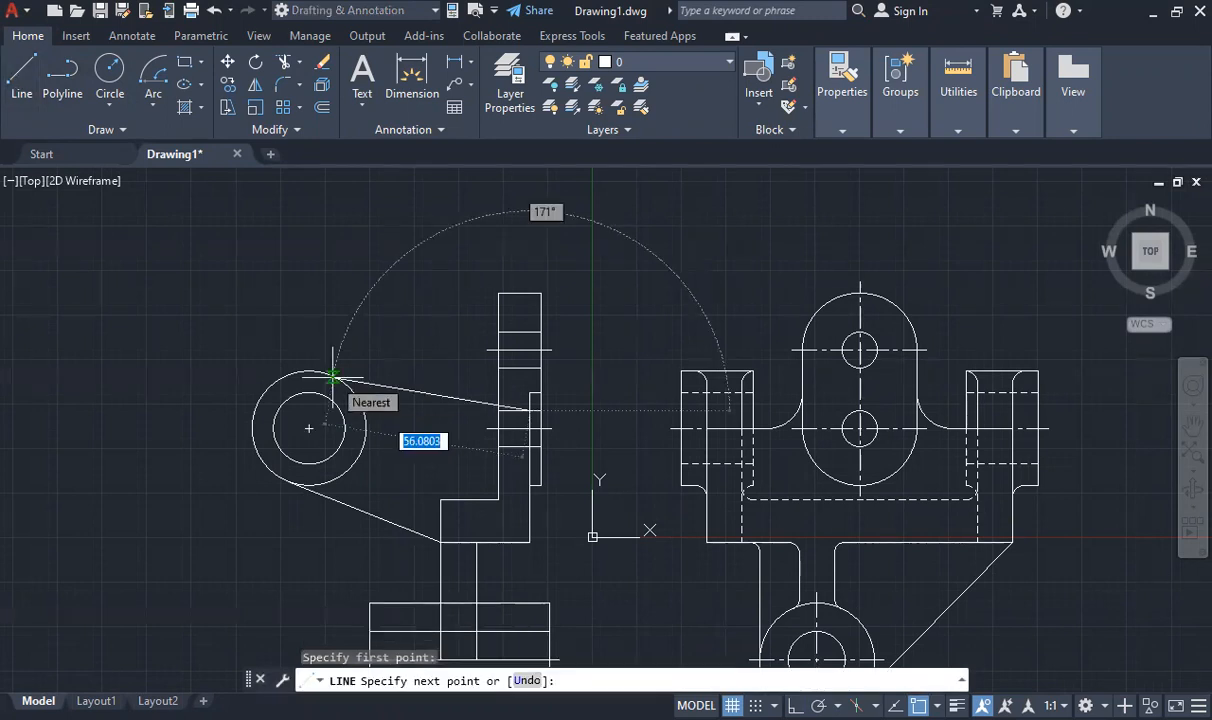
left_click(333, 376)
key("Escape")
middle_click_drag(381, 427, 405, 420)
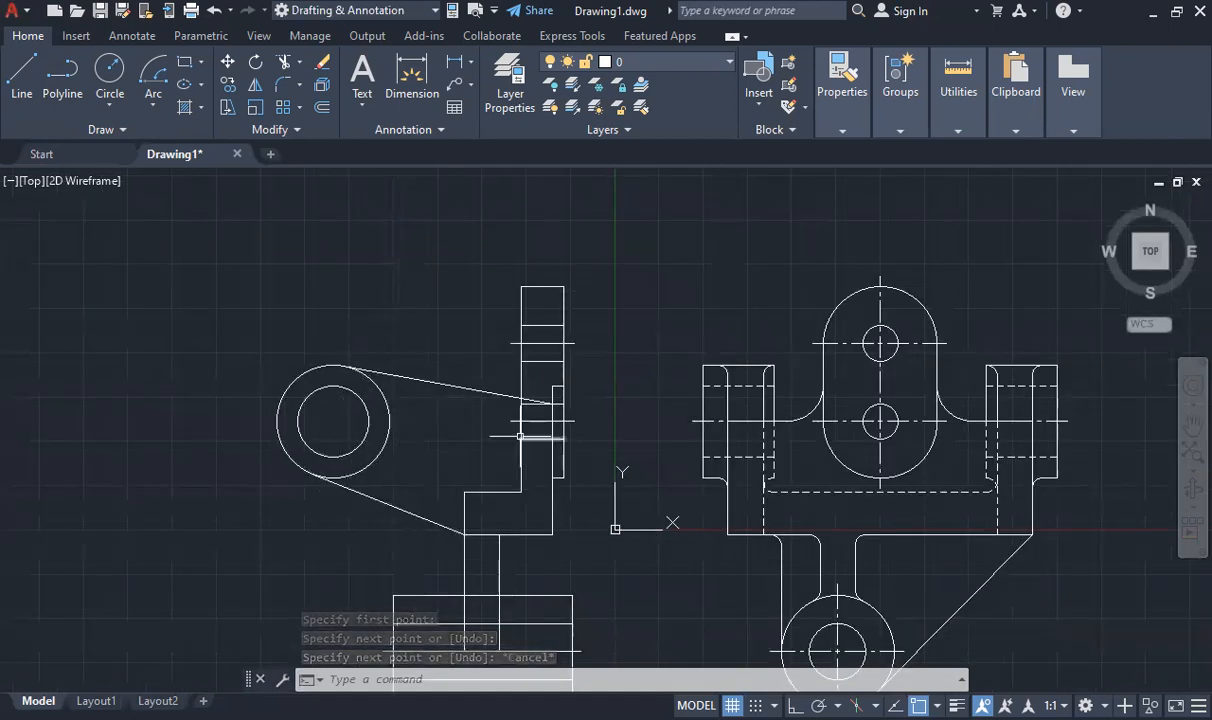
- Draw horizontal and vertical centre lines across the outer circle with Ortho on, and extend the horizontal one 3 units at each end
key("F8")
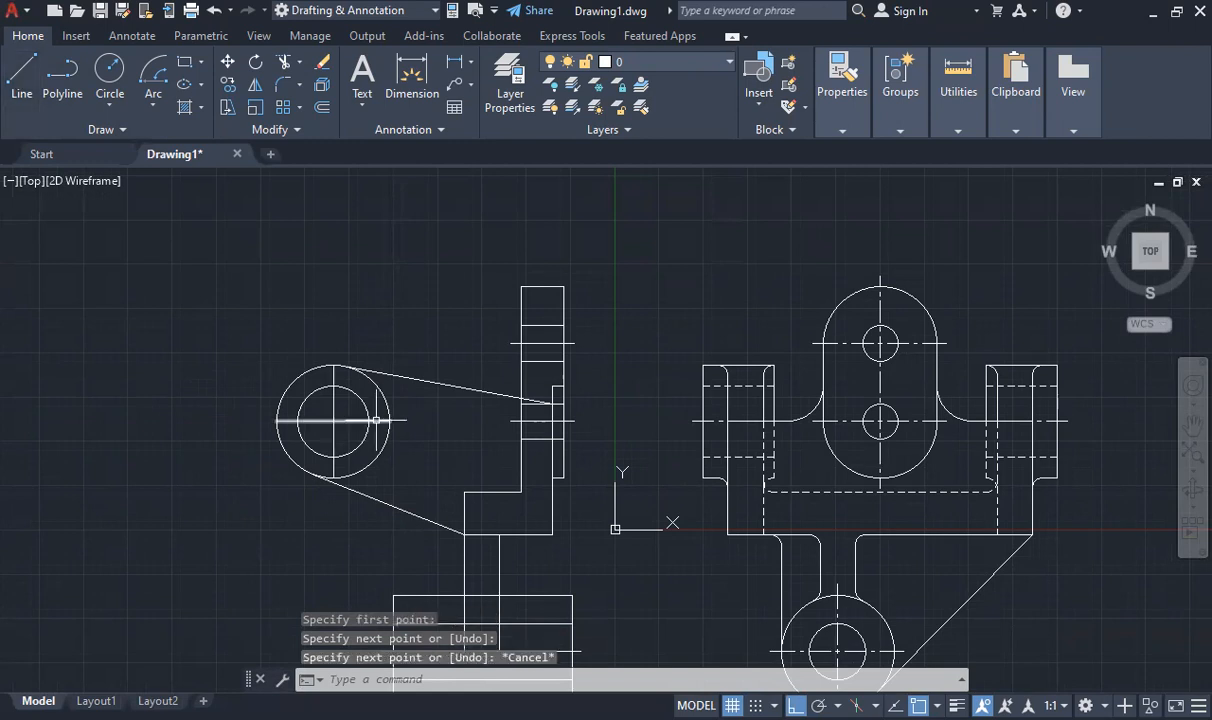
left_click(381, 421)
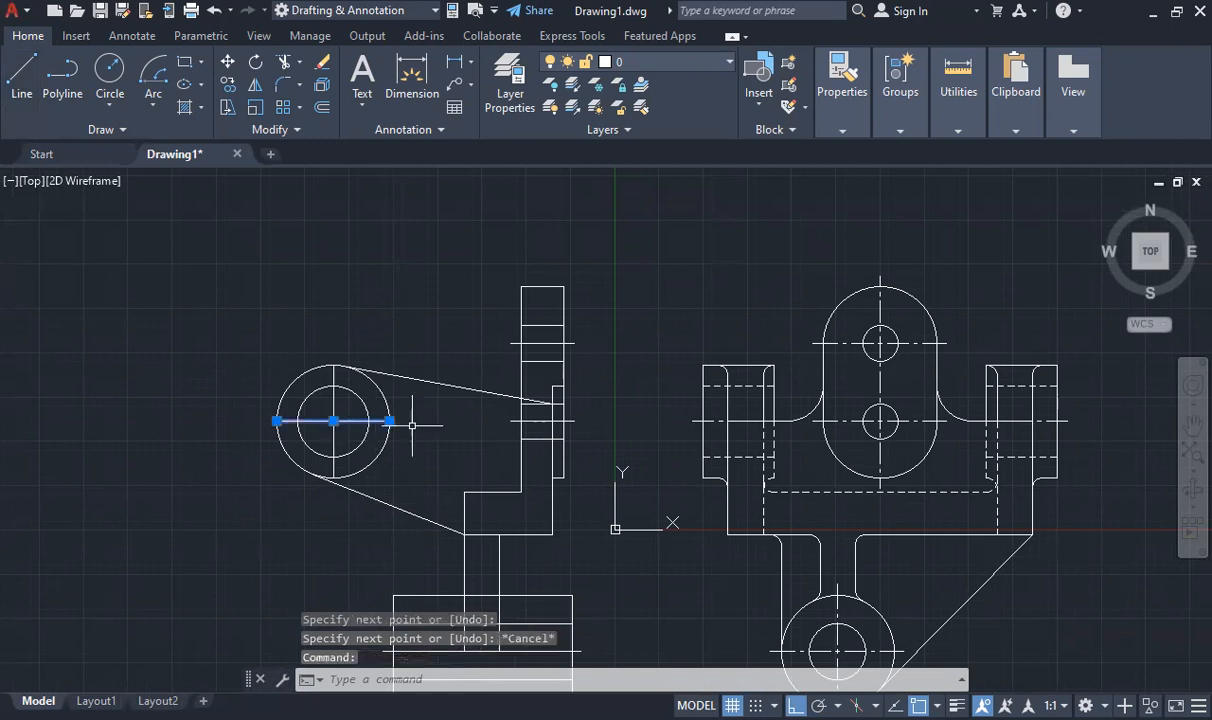
left_click(390, 421)
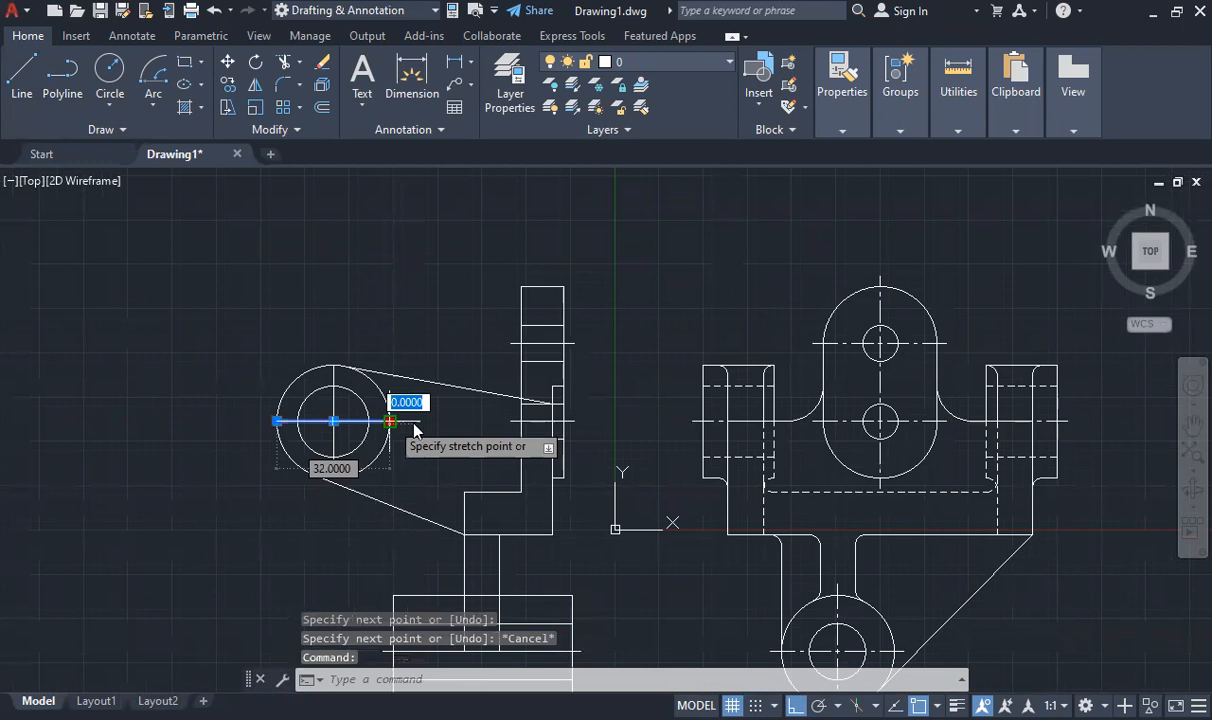
type("3")
key("Return")
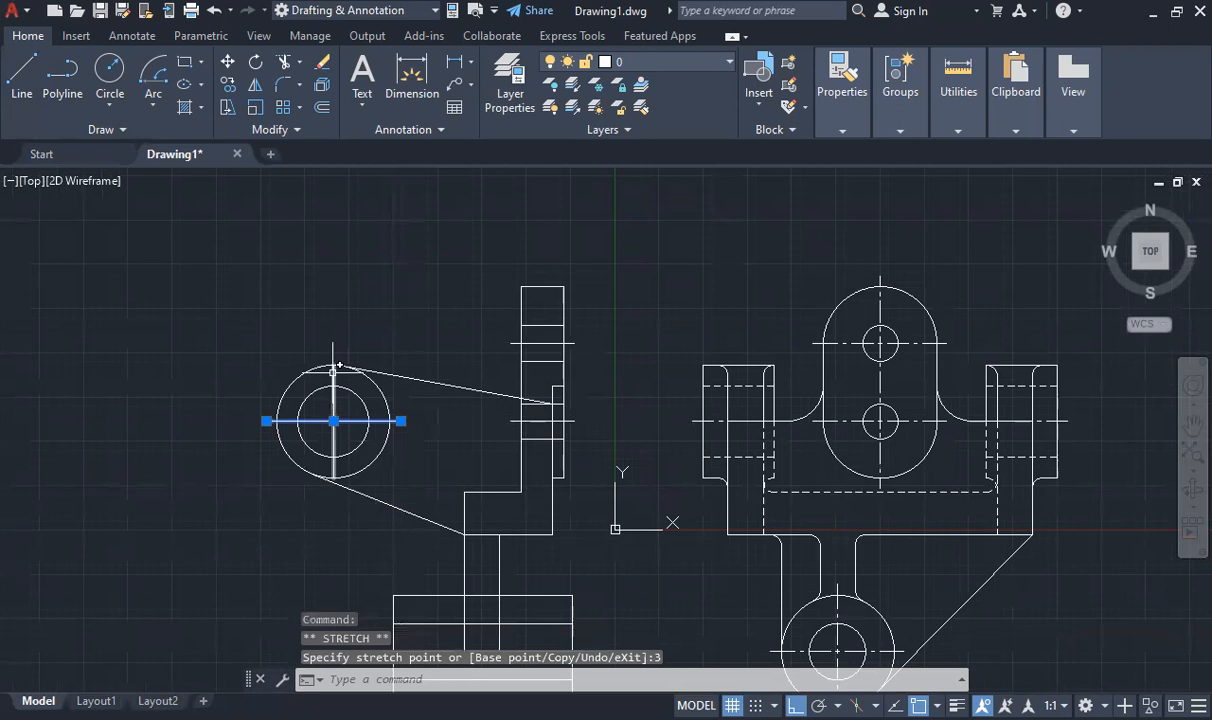
- Extend the circles' vertical centre line 3 units at both ends, and match the side view's centre lines to the dash-dot style
left_click(334, 367)
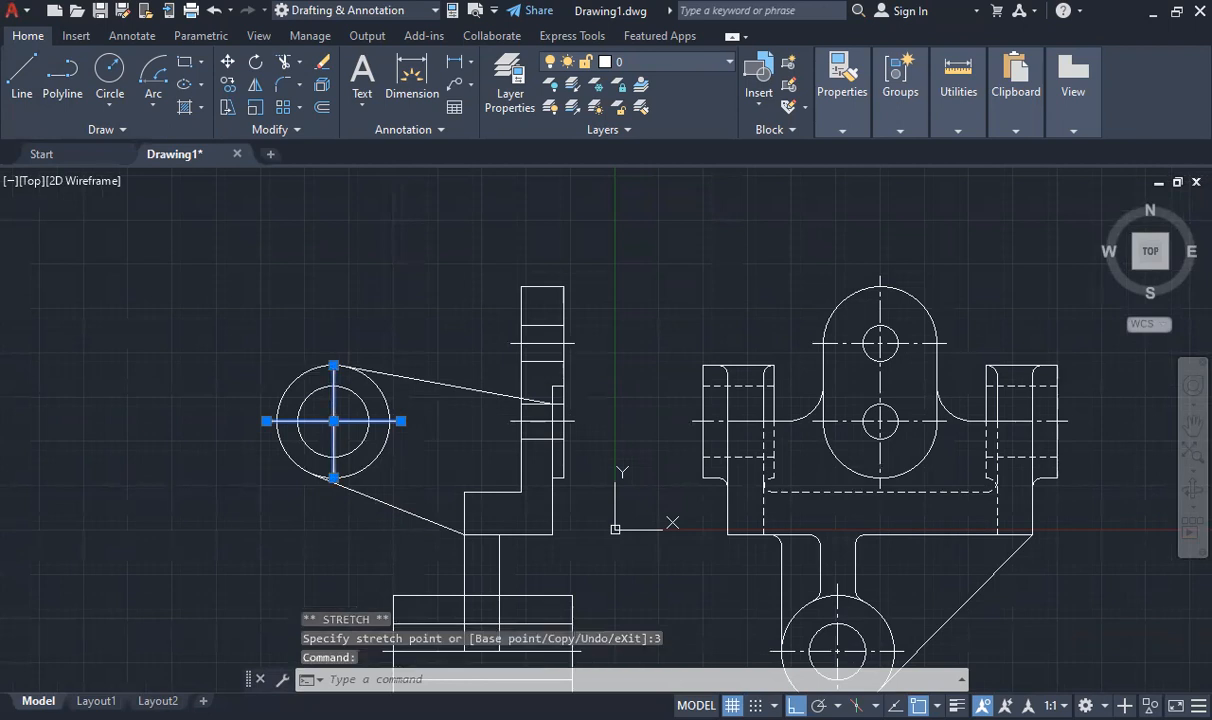
left_click(334, 365)
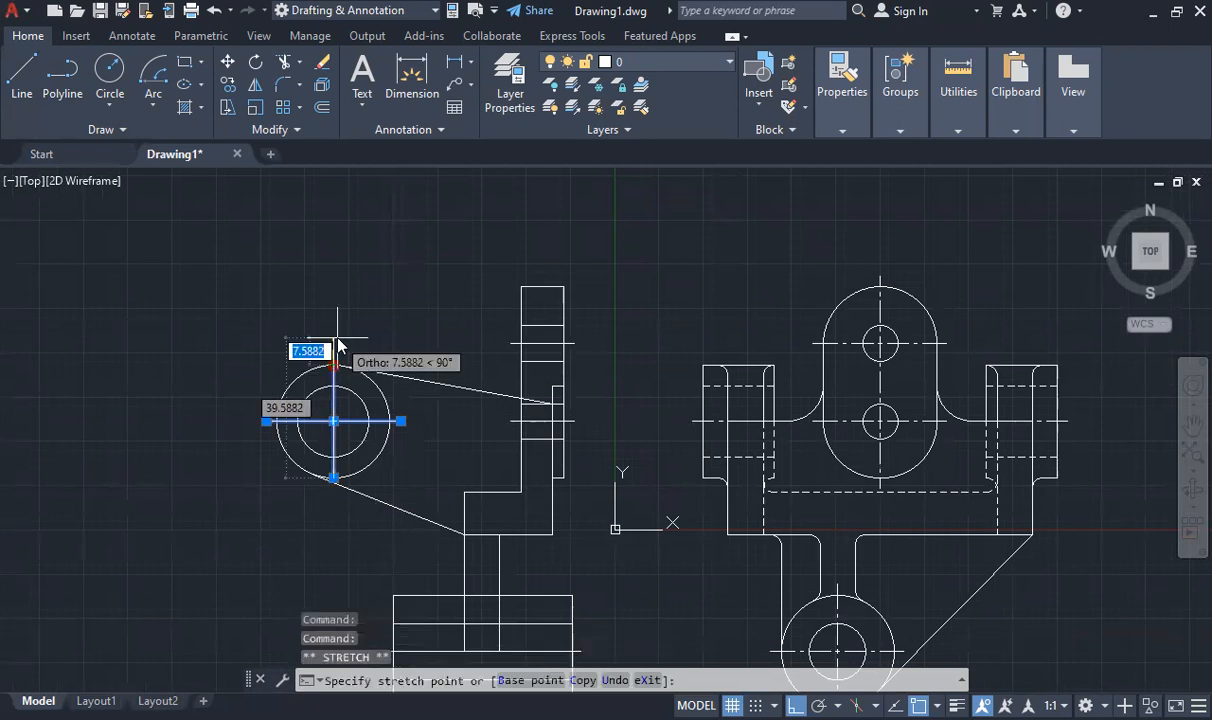
type("3")
key("Return")
left_click(334, 477)
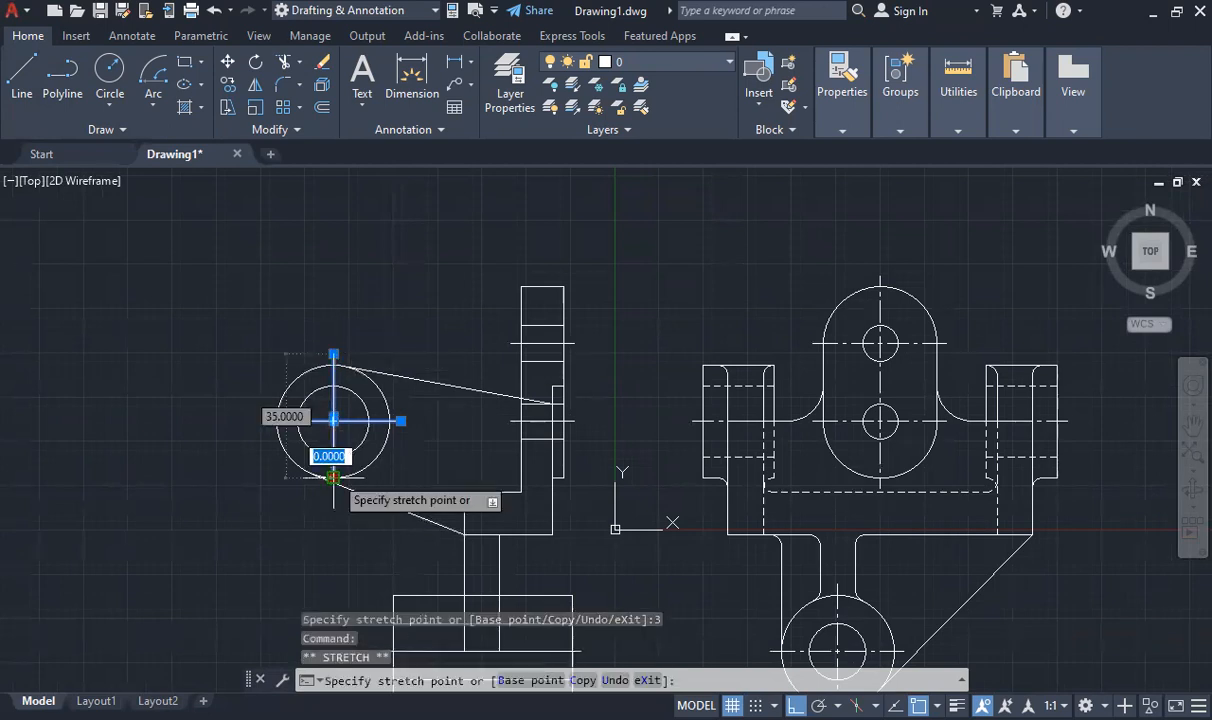
type("3")
key("Return")
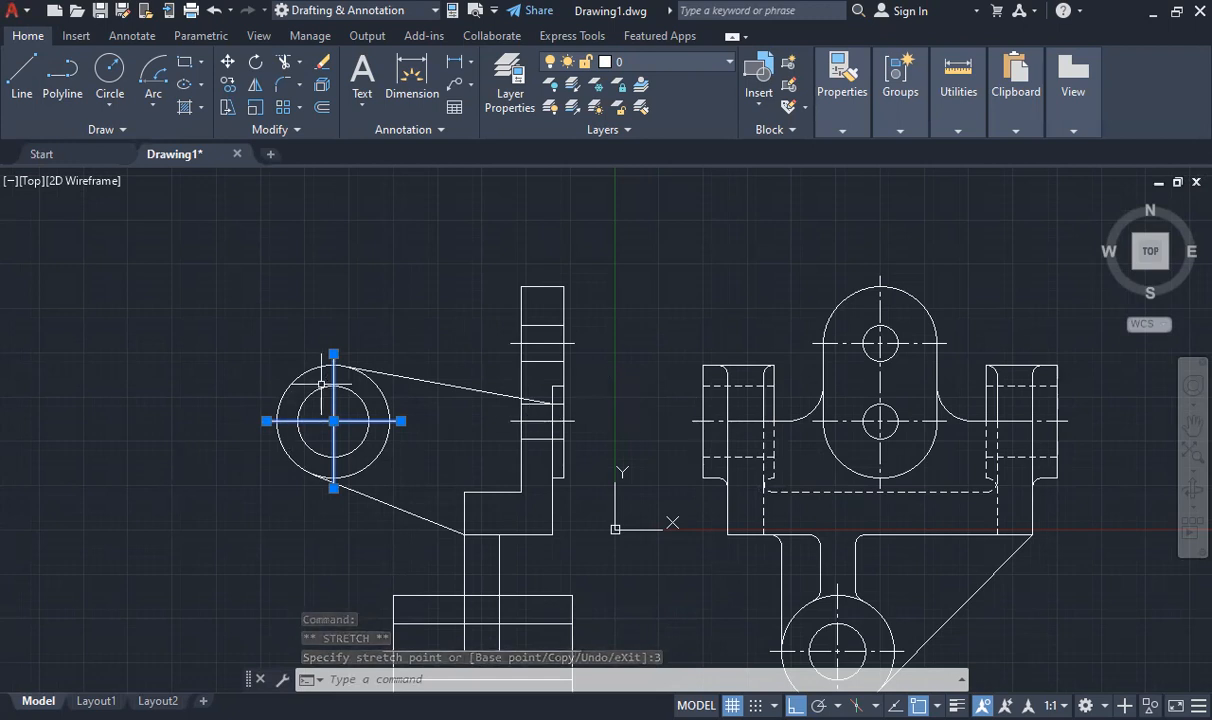
key("Escape")
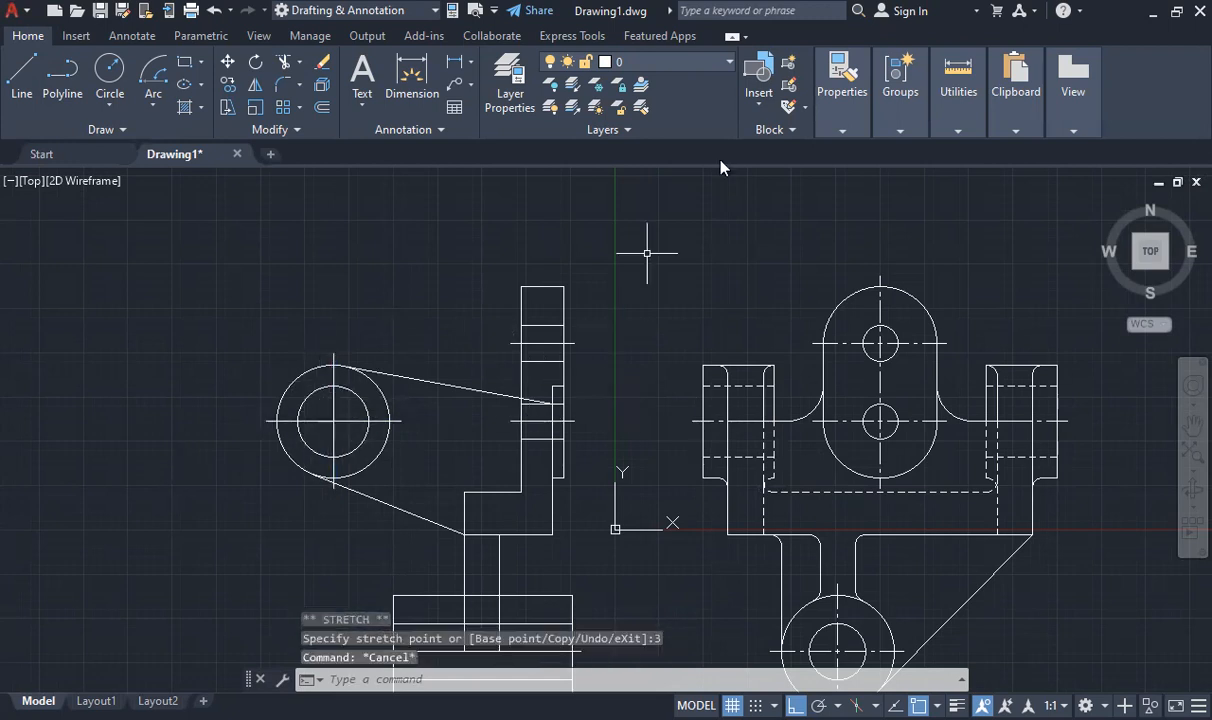
left_click(842, 130)
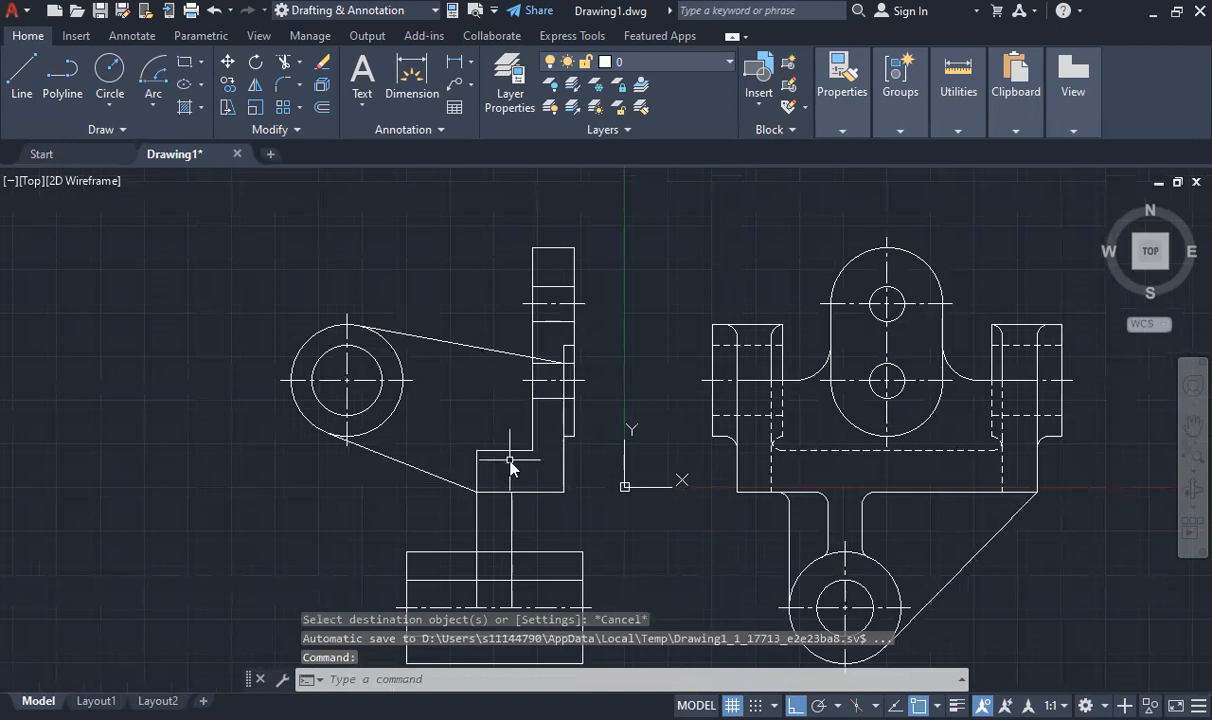
- Fillet the inner corner between the upper plate and the stepped block with a radius of 6
type("FIL")
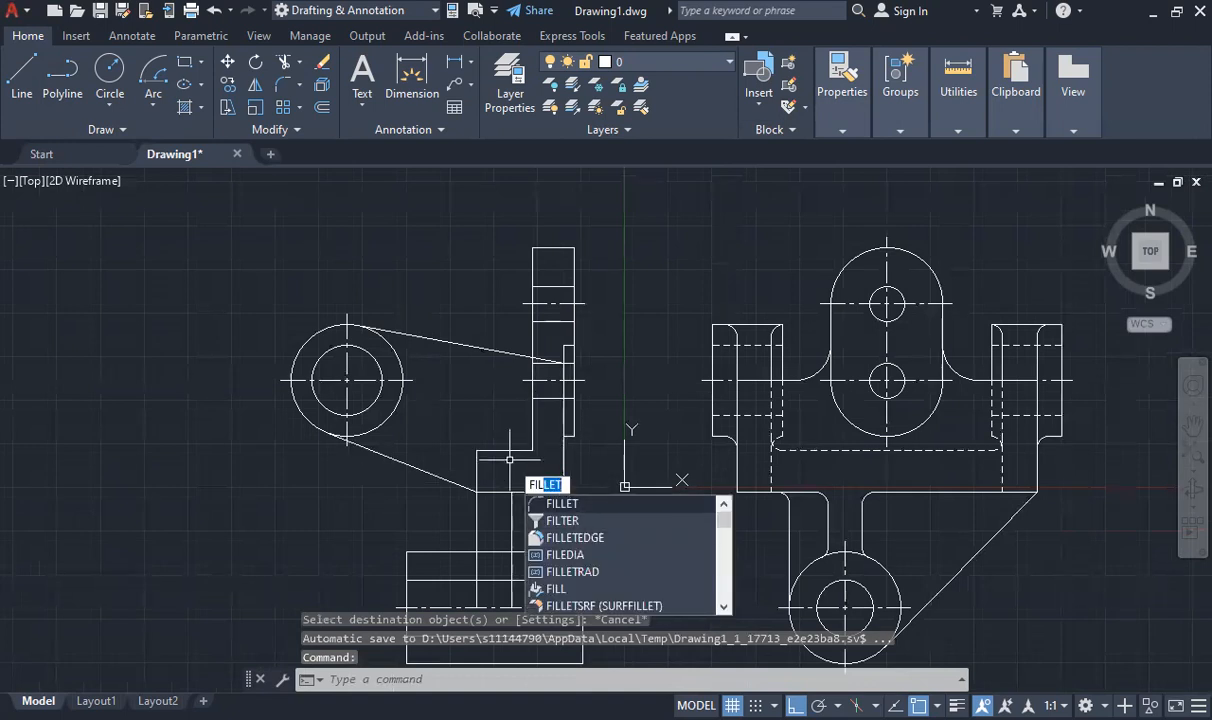
key("Return")
type("r")
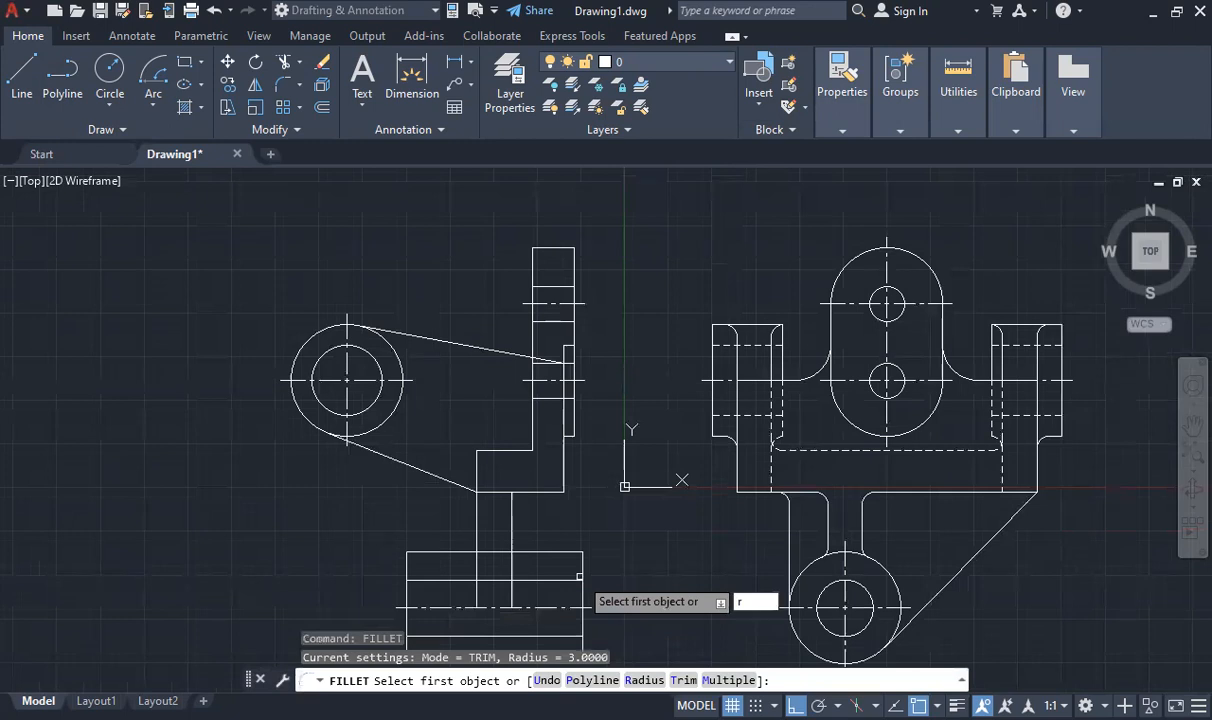
key("Return")
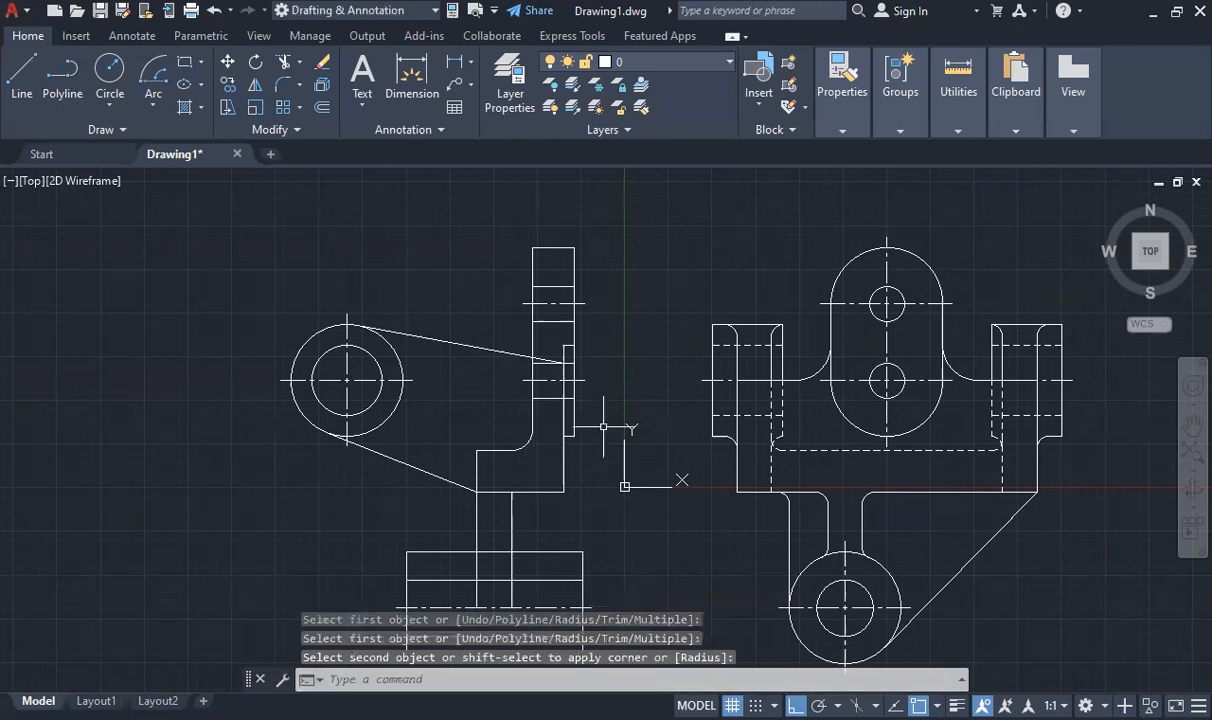
key("Escape")
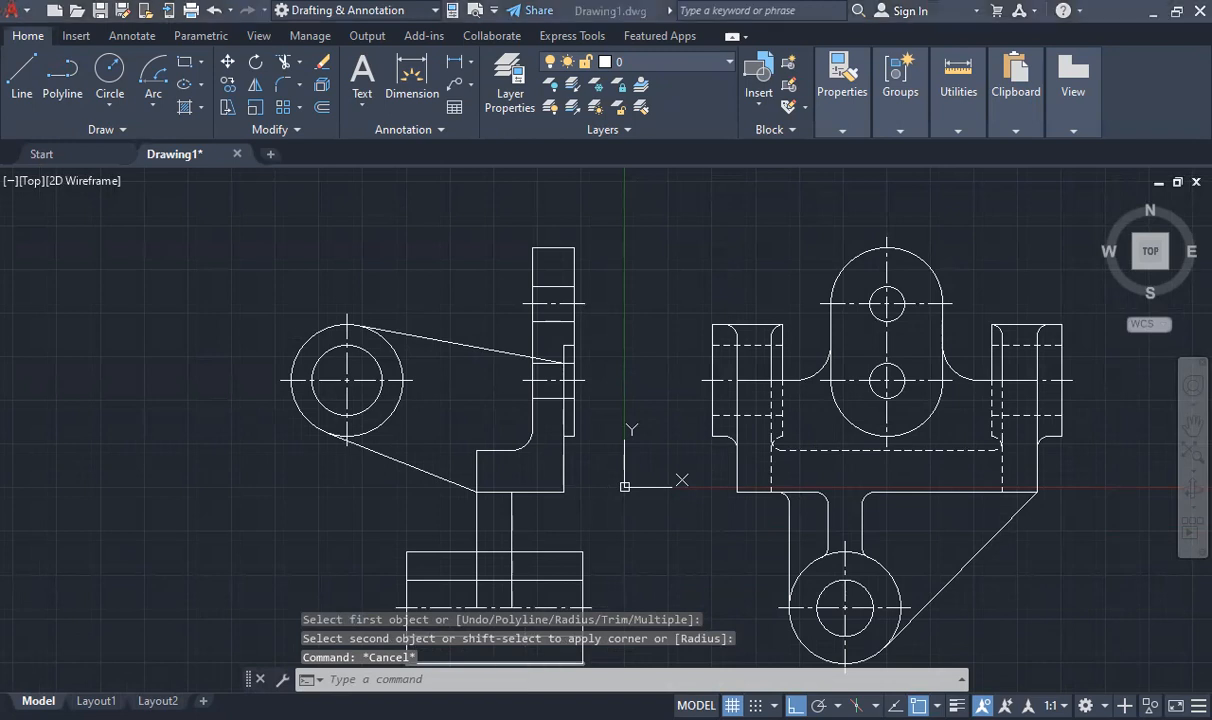
- Fillet the corner between the web's right edge and the stepped block's bottom edge with a radius of 3
scroll(527, 526, "down", 4)
scroll(510, 540, "up", 4)
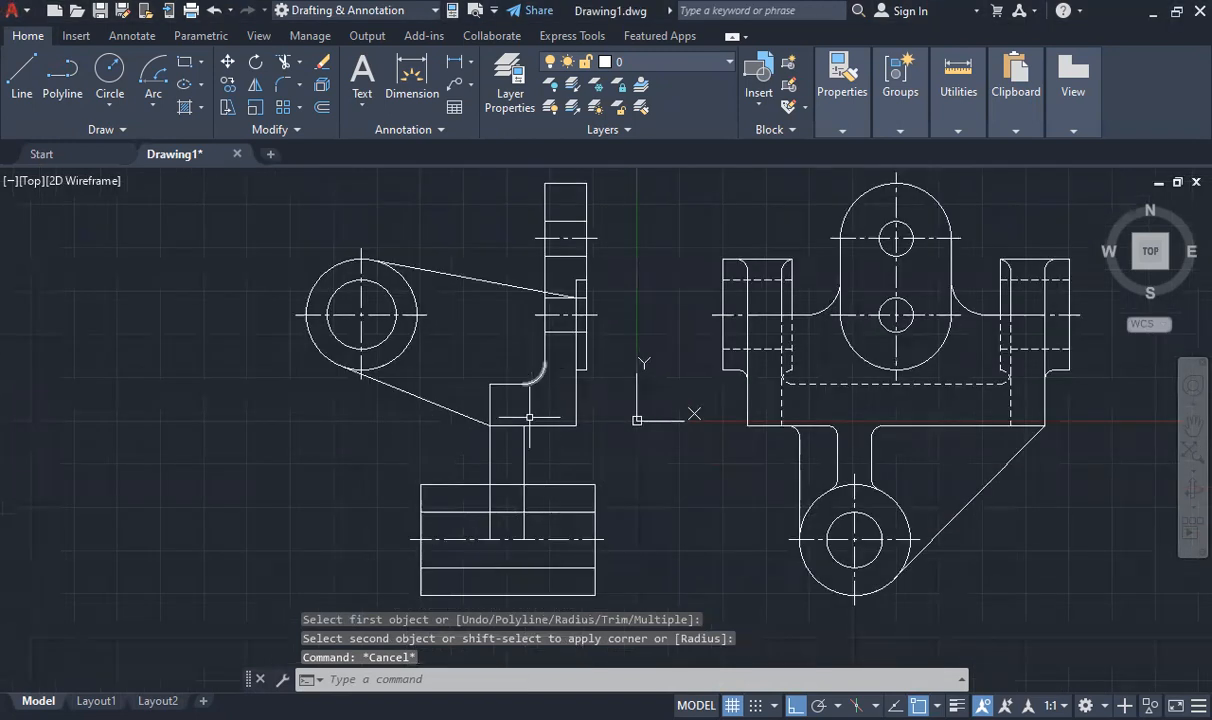
scroll(506, 347, "up", 2)
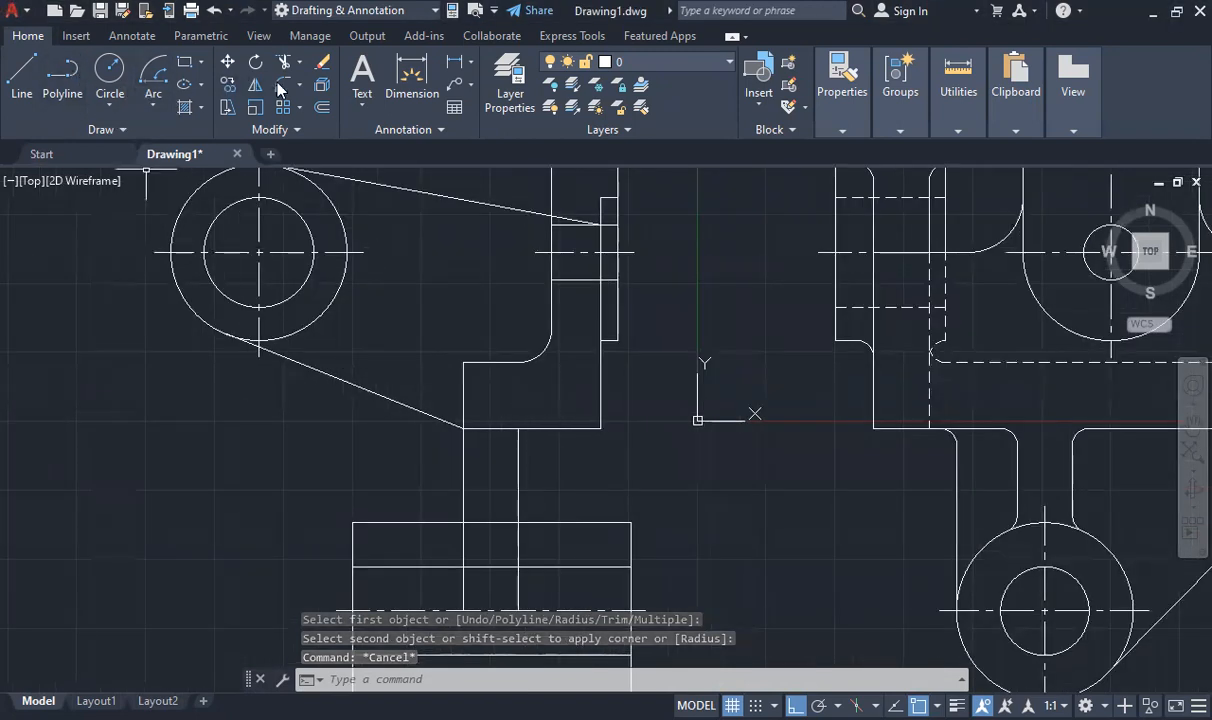
left_click(287, 90)
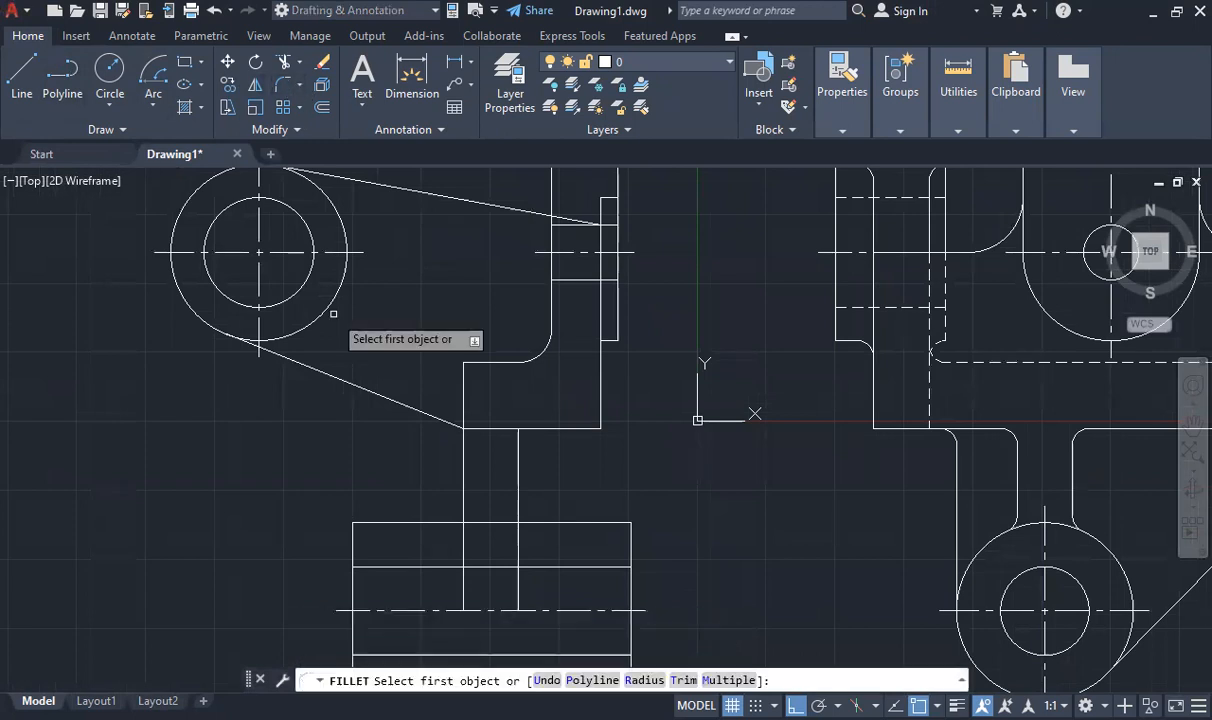
type("r")
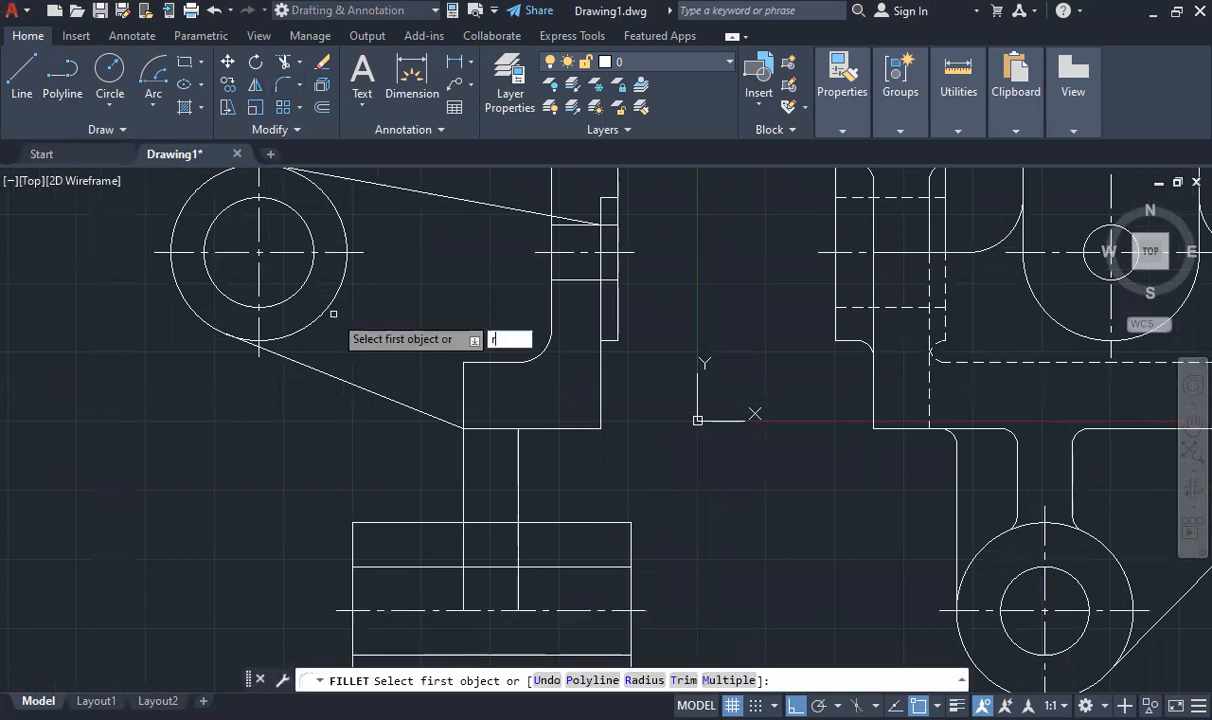
key("Return")
type("3")
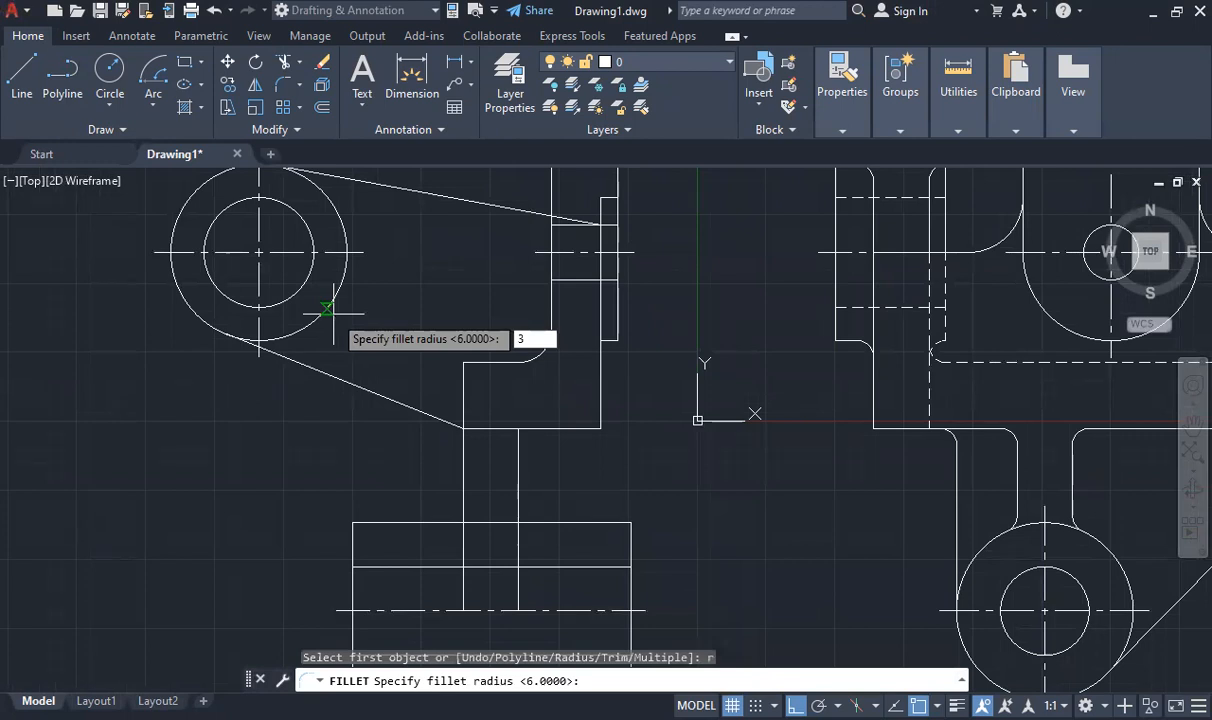
key("Return")
left_click(518, 462)
left_click(551, 428)
- Stretch the block's trimmed bottom edge back to its lower left corner, where the arm's lower edge ends
left_click(551, 428)
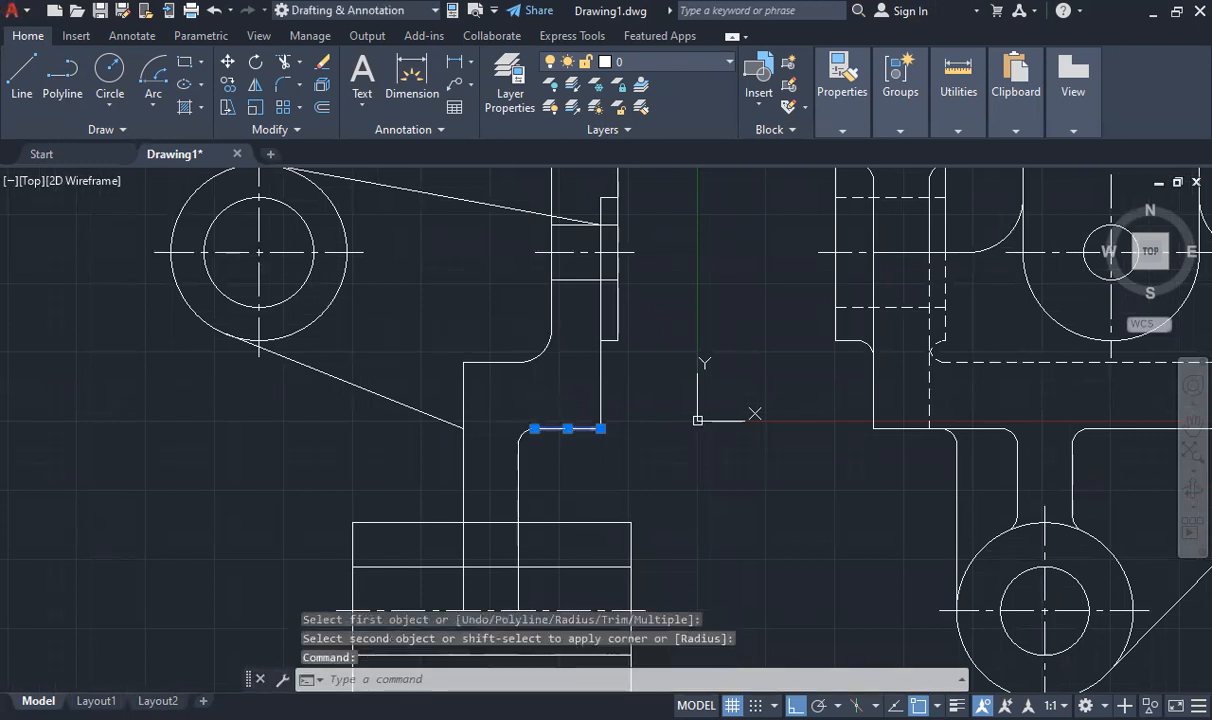
left_click(534, 428)
left_click(463, 428)
key("Escape")
scroll(487, 479, "down", 2)
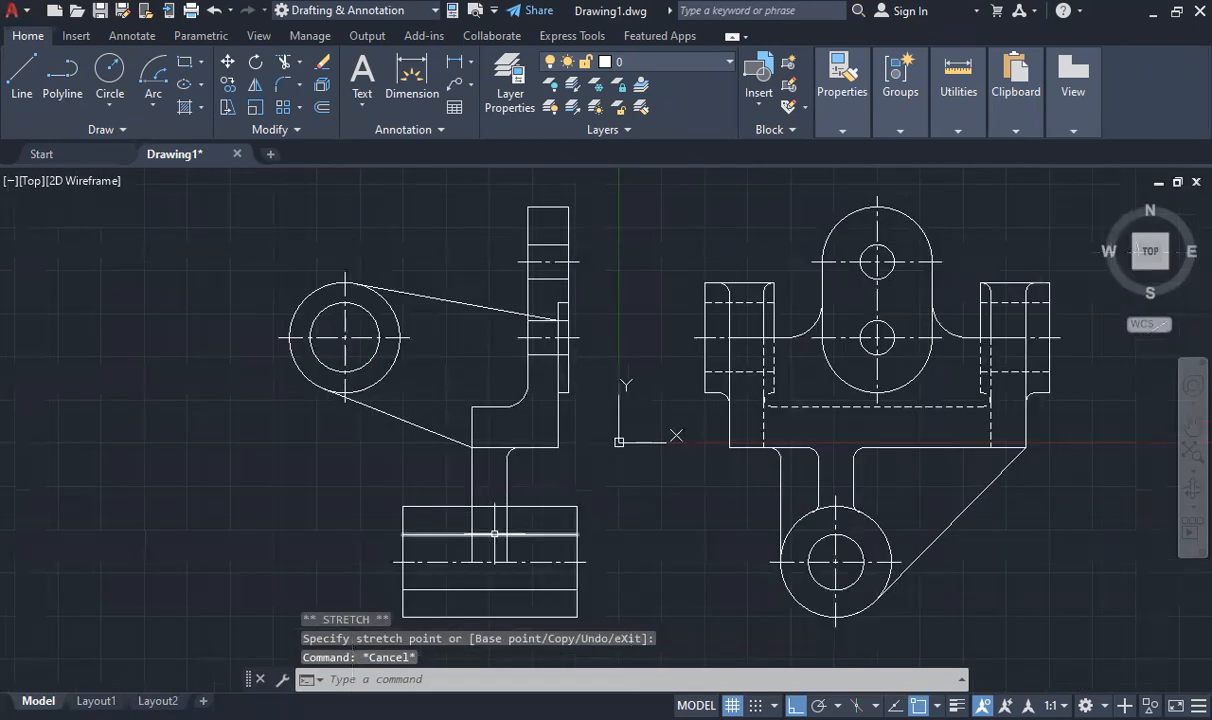
- Draw a 3-unit line rightward from the web's lower right end along the boss centre line, and fillet that corner with radius 3
scroll(507, 551, "up", 2)
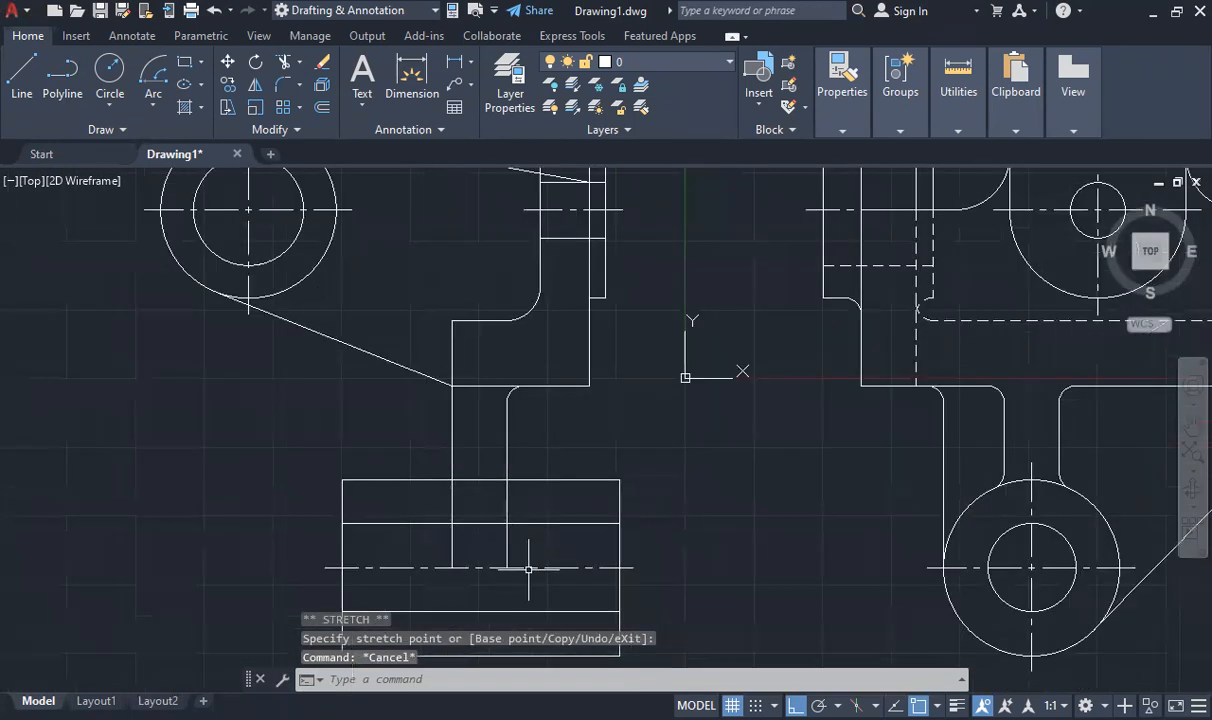
left_click(22, 78)
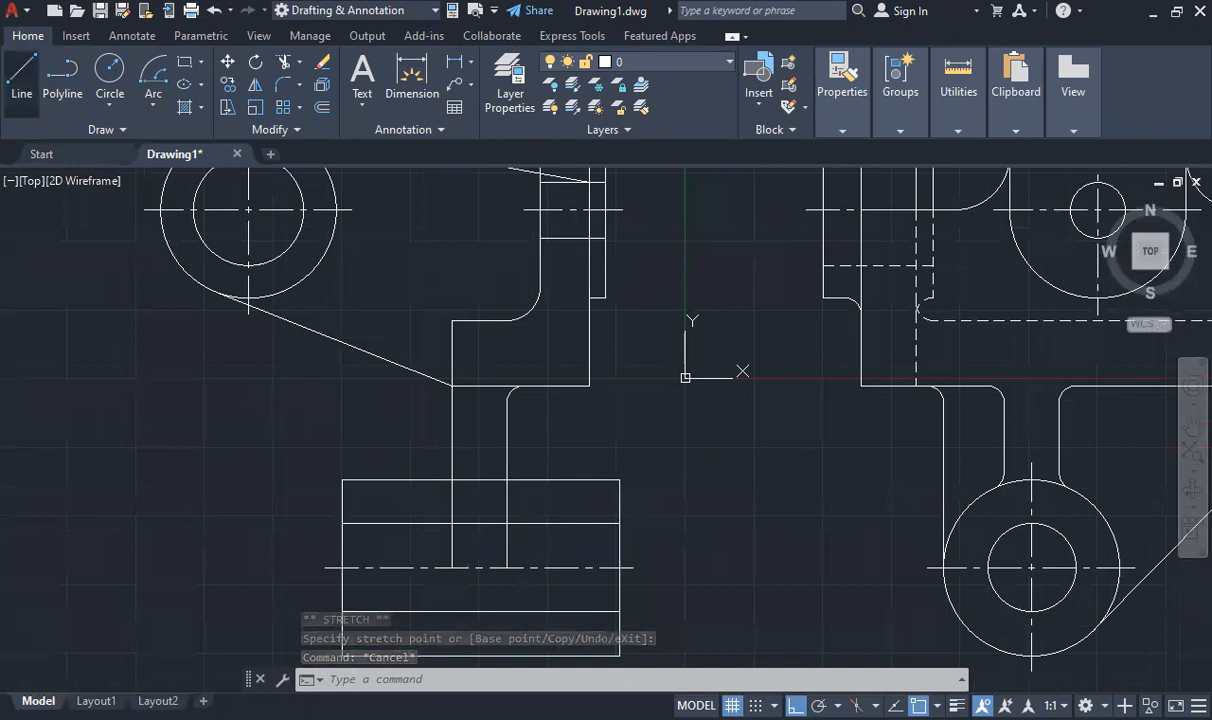
left_click(507, 568)
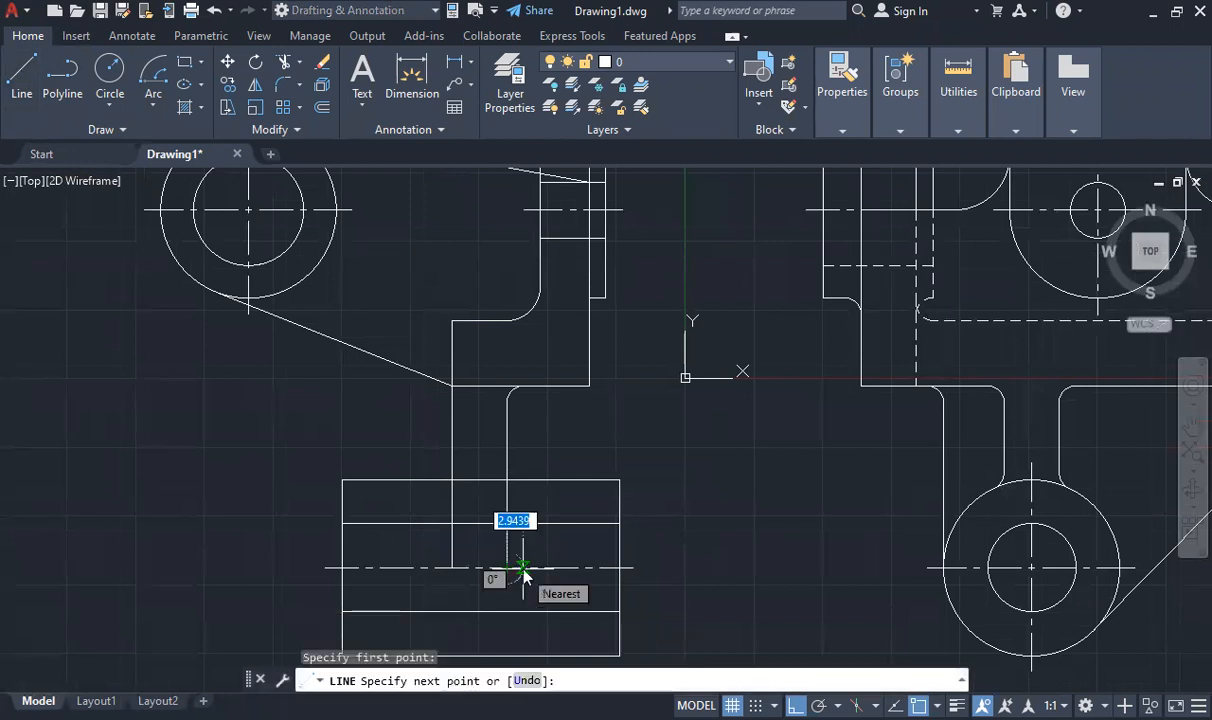
type("3")
key("Return")
key("Escape")
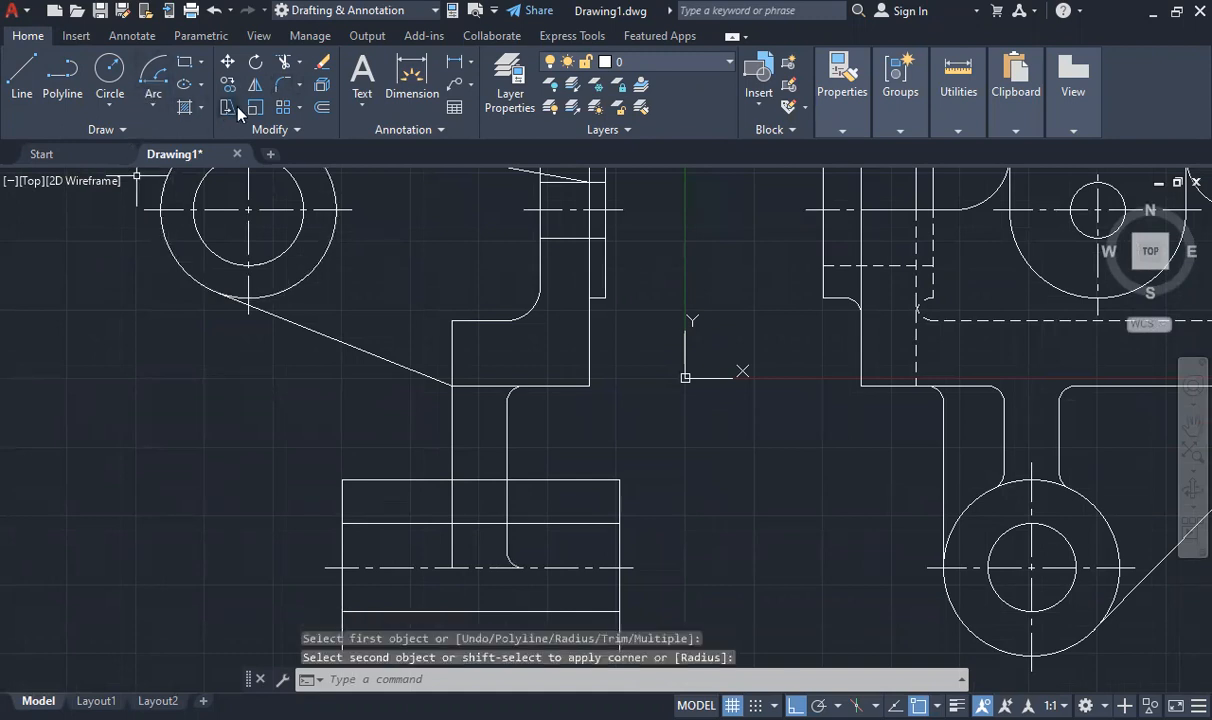
- Draw a 3-unit line leftward from the web's lower left end along the boss centre line, and fillet that corner with radius 3
left_click(31, 63)
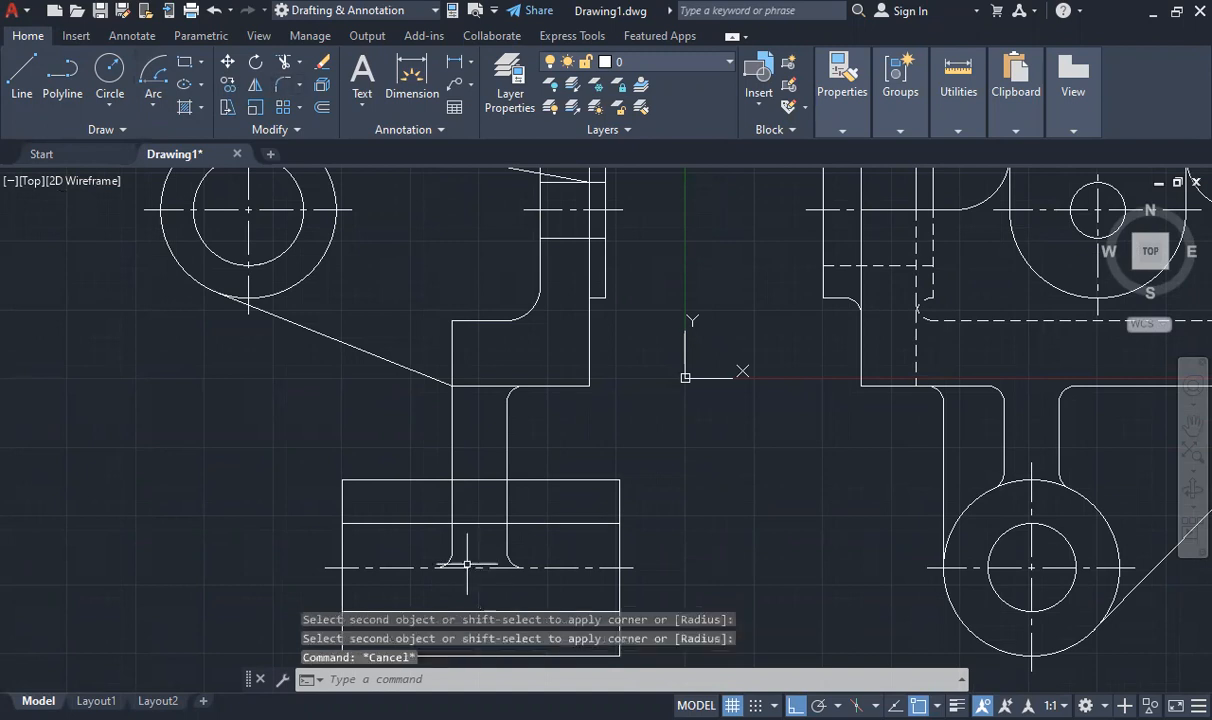
scroll(465, 563, "down", 4)
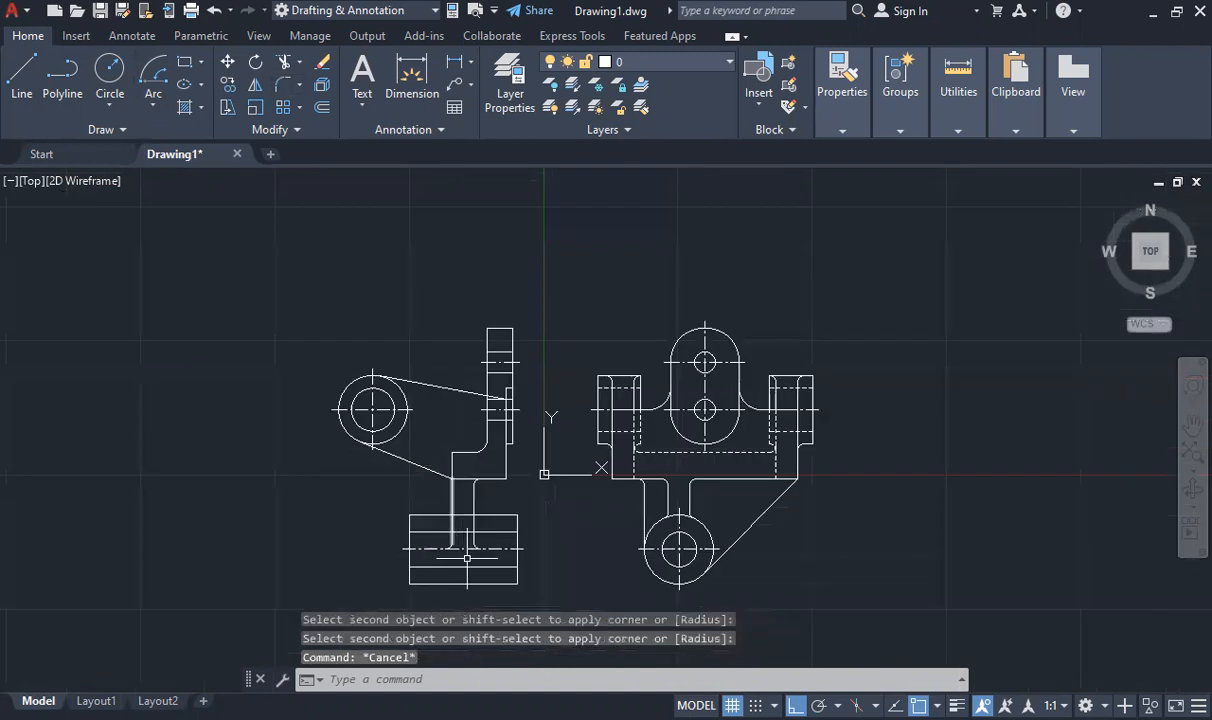
scroll(460, 501, "up", 6)
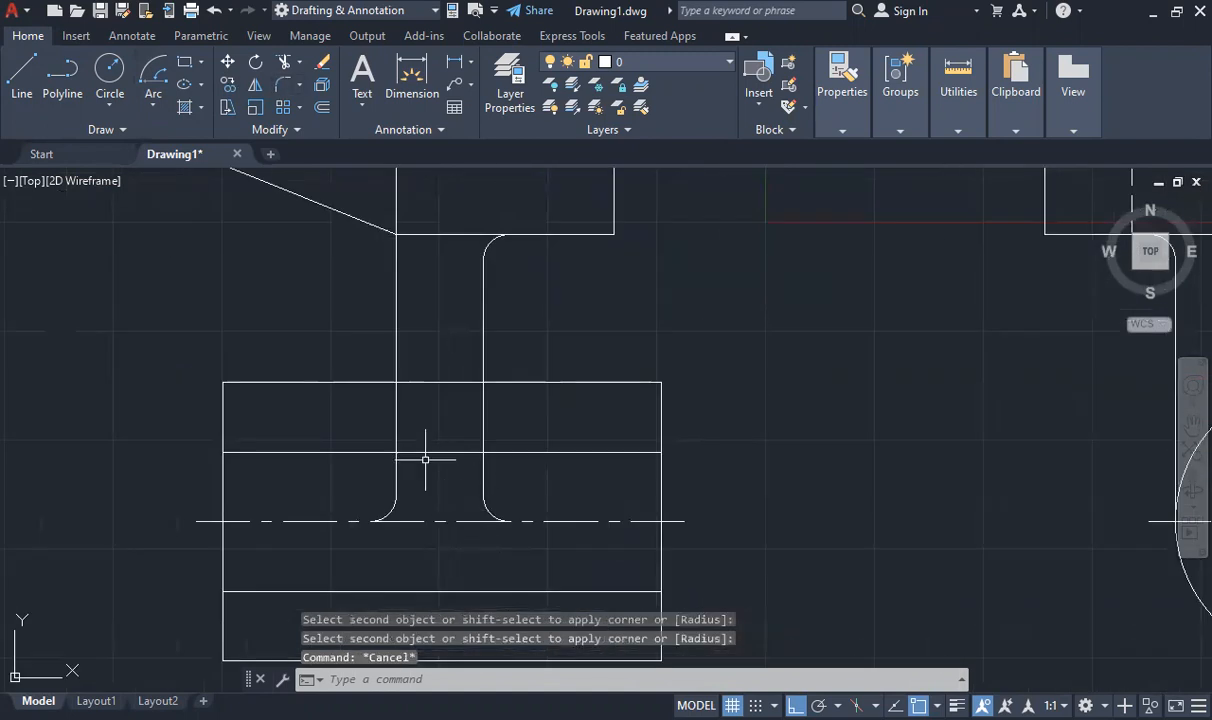
scroll(430, 490, "down", 4)
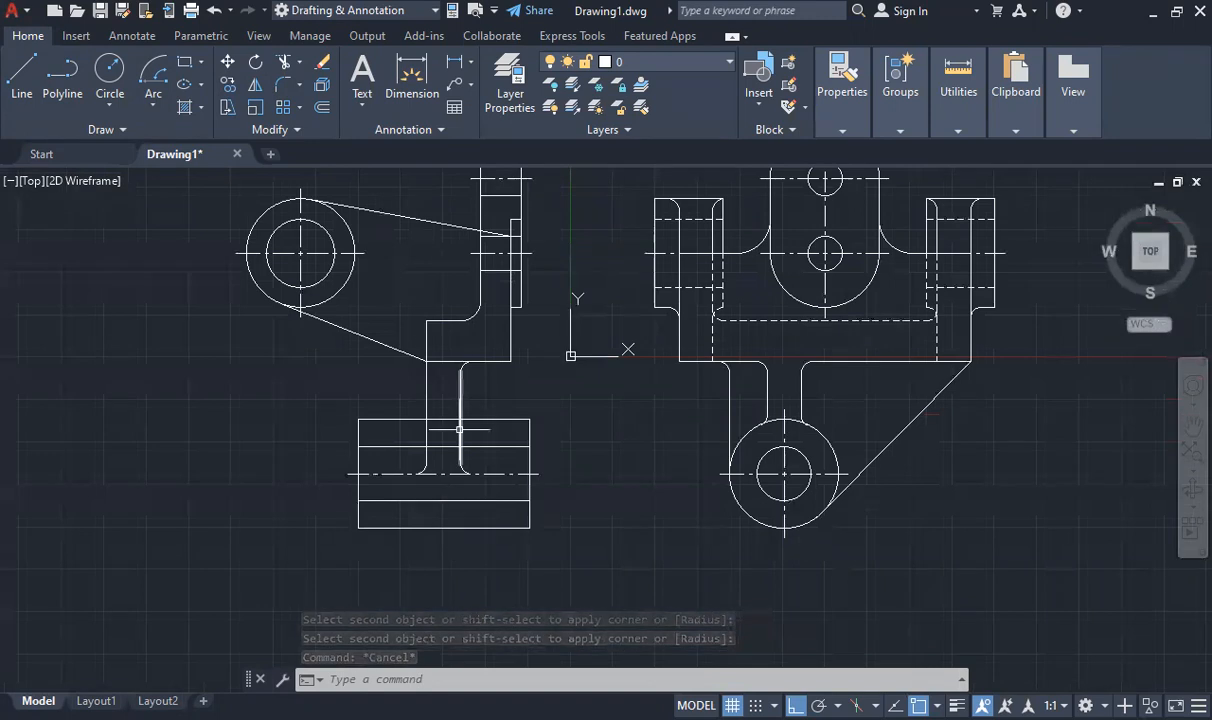
scroll(489, 343, "down", 2)
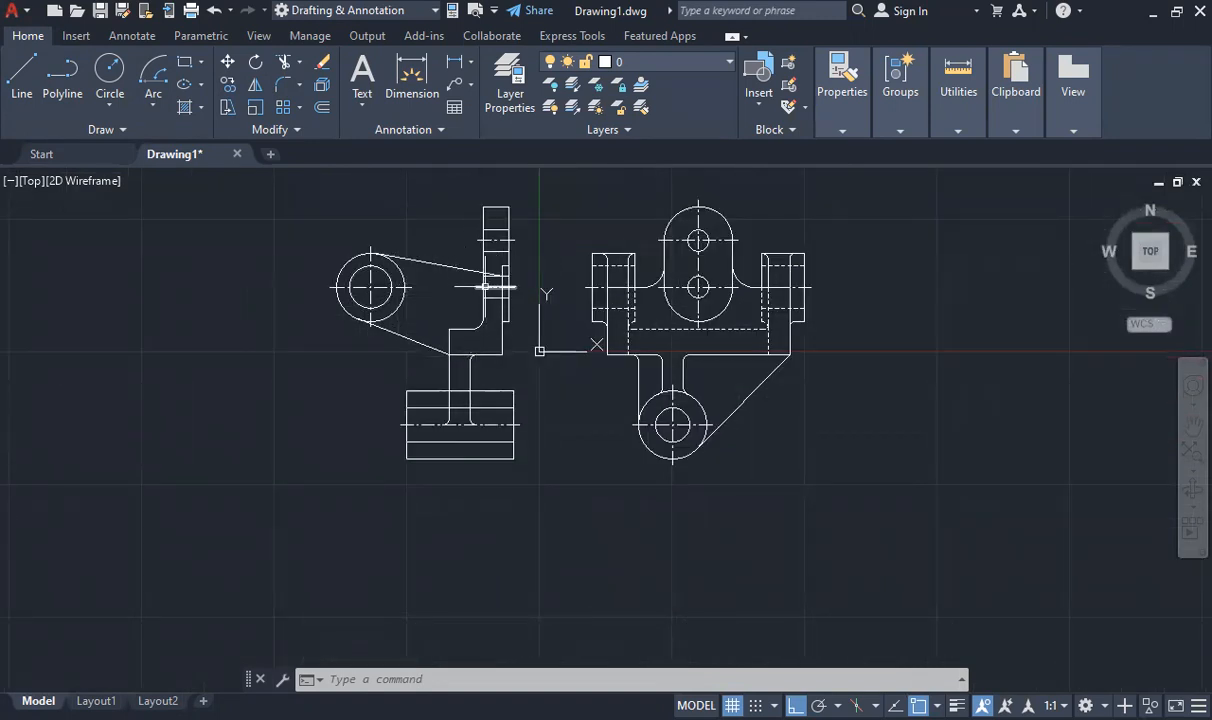
- Try to shorten the upper plate's left edge to its crossing with the arm's upper edge and redraw the rest, and undo both edits
scroll(480, 288, "down", 2)
scroll(485, 283, "up", 5)
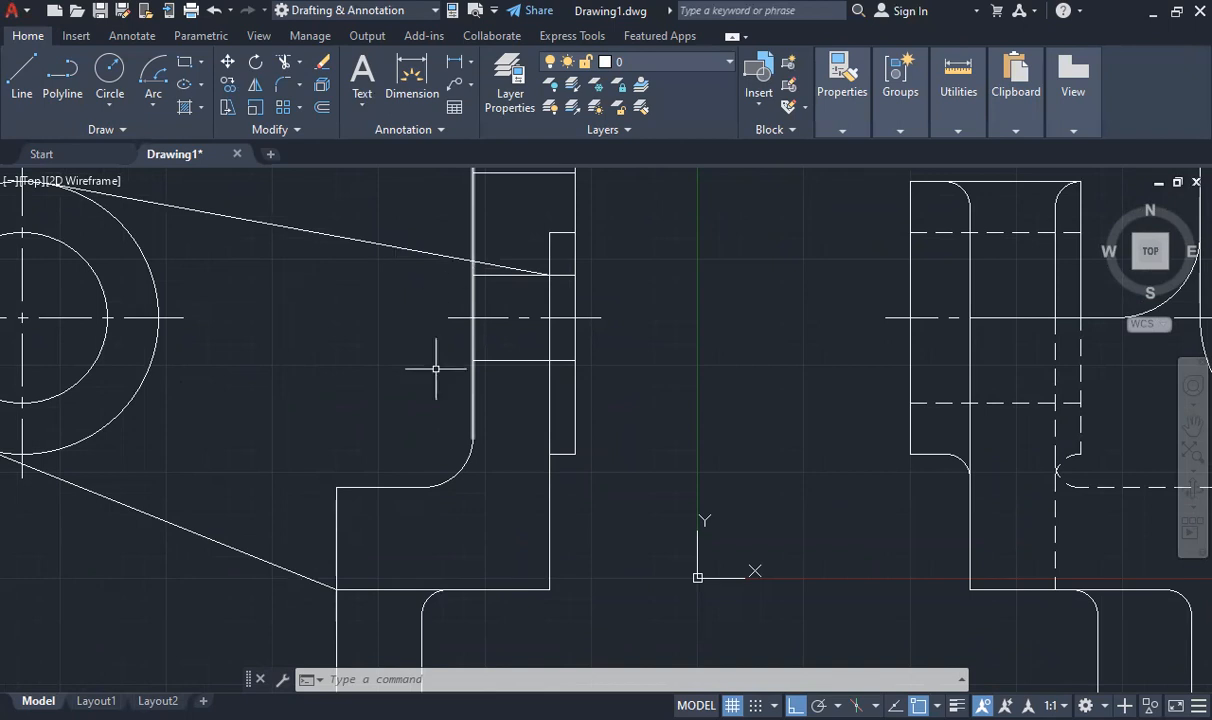
left_click(473, 197)
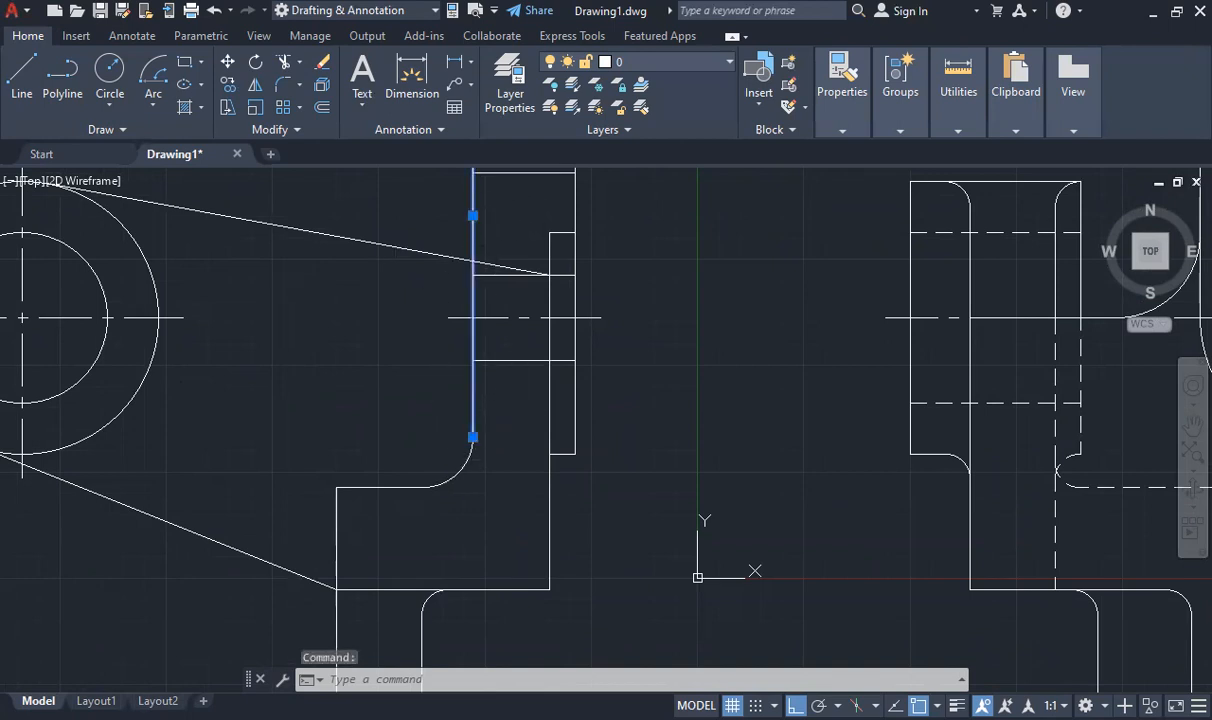
left_click(473, 437)
left_click(473, 261)
key("Escape")
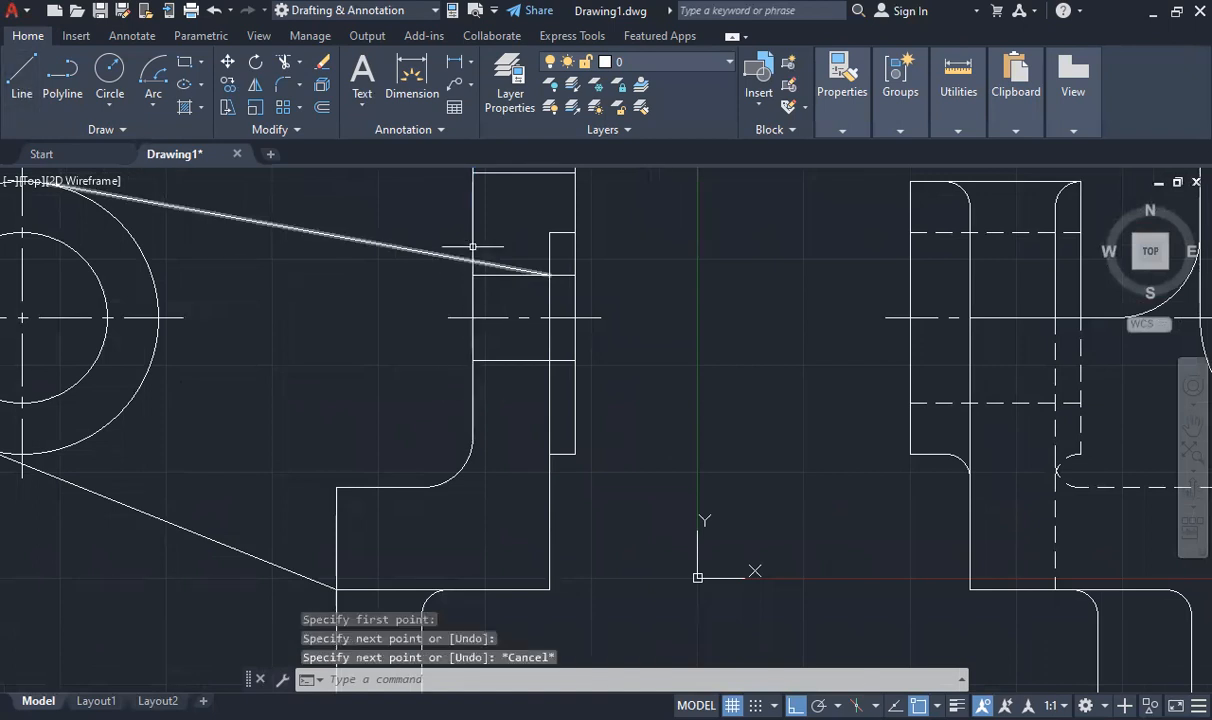
key("ctrl+z")
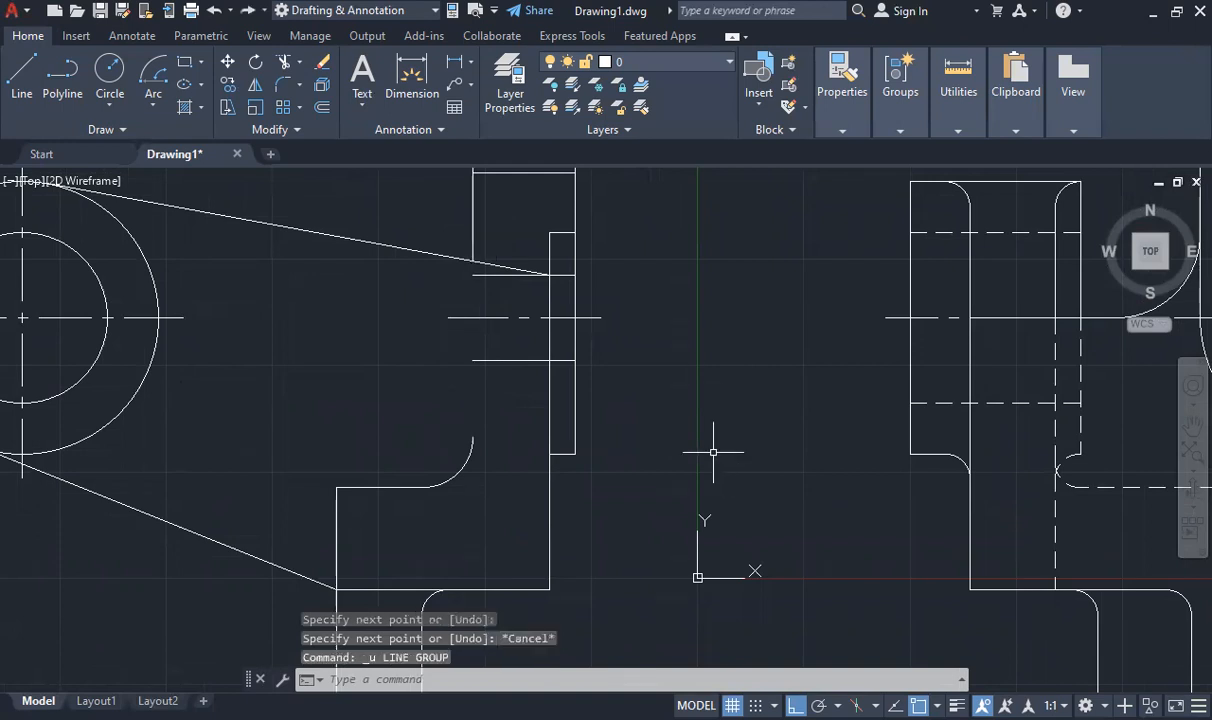
key("ctrl+z")
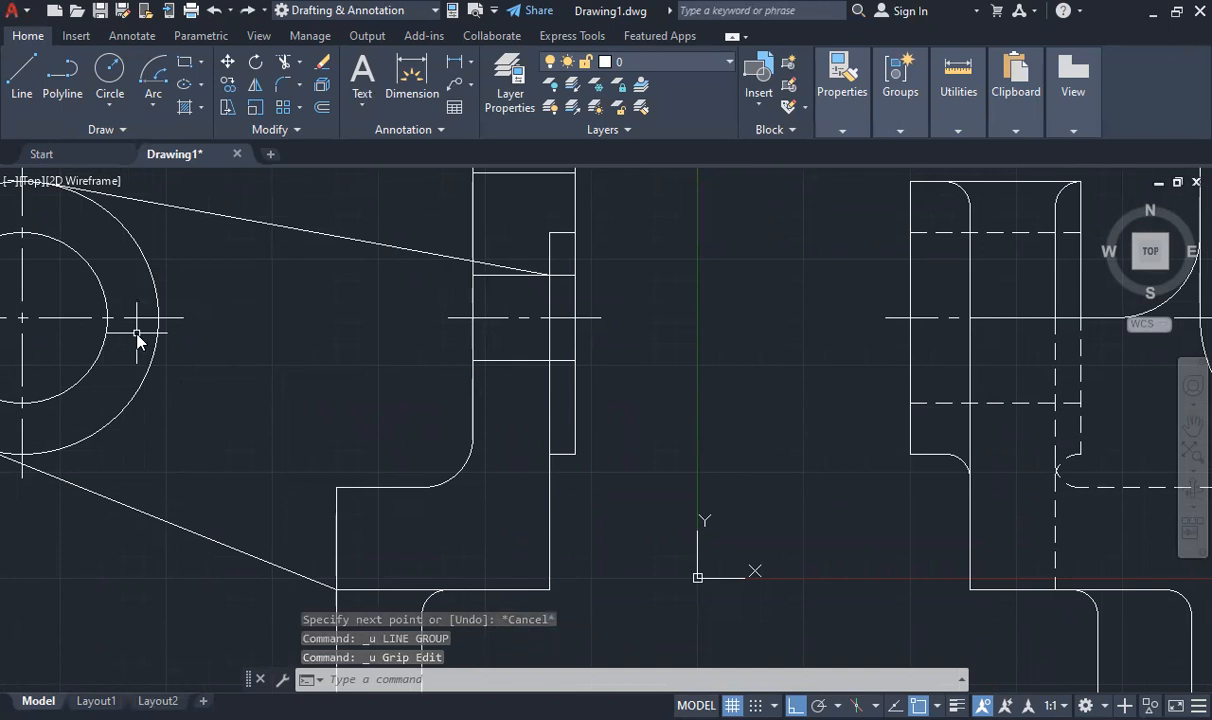
- Break the upper plate's left edge at the point where the arm's upper edge crosses it
type("bre")
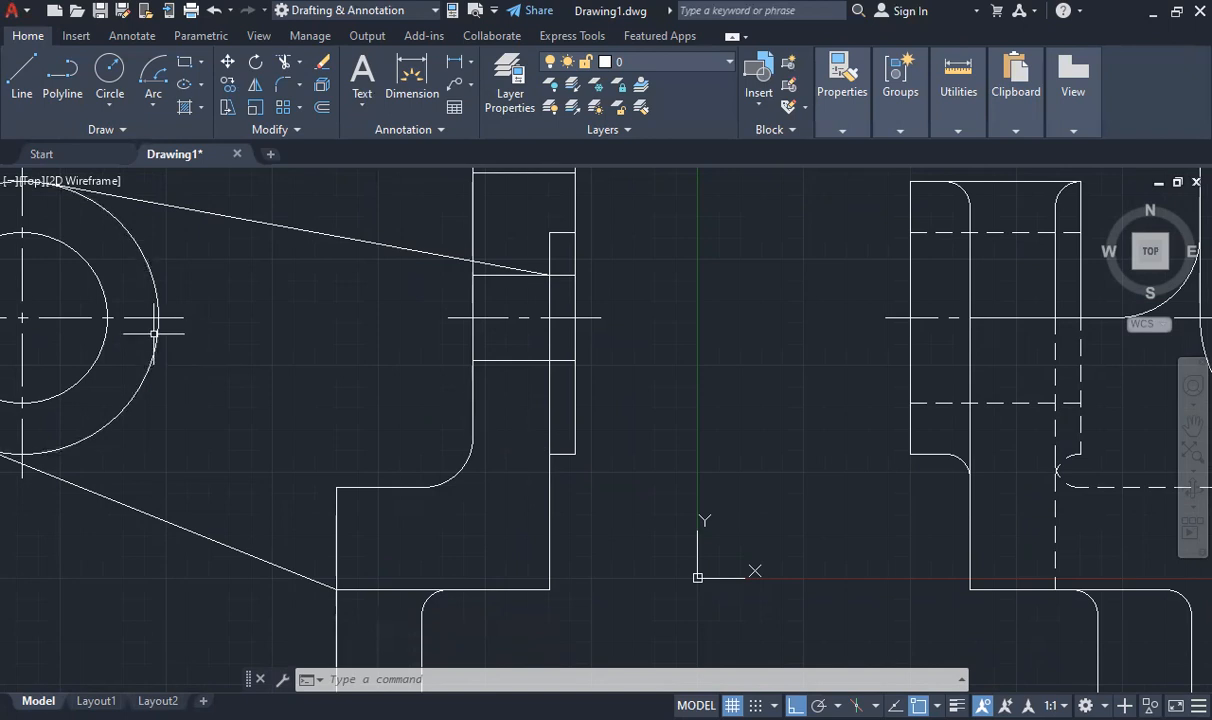
type("JOIN")
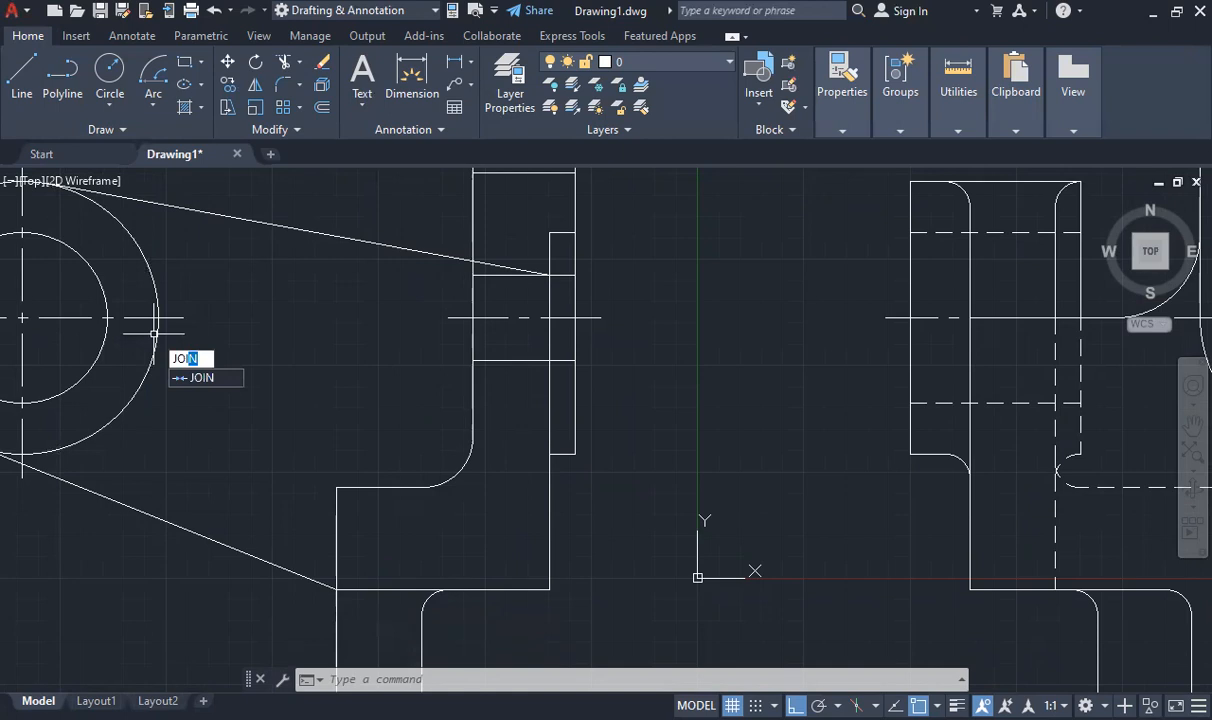
key("Return")
key("Return")
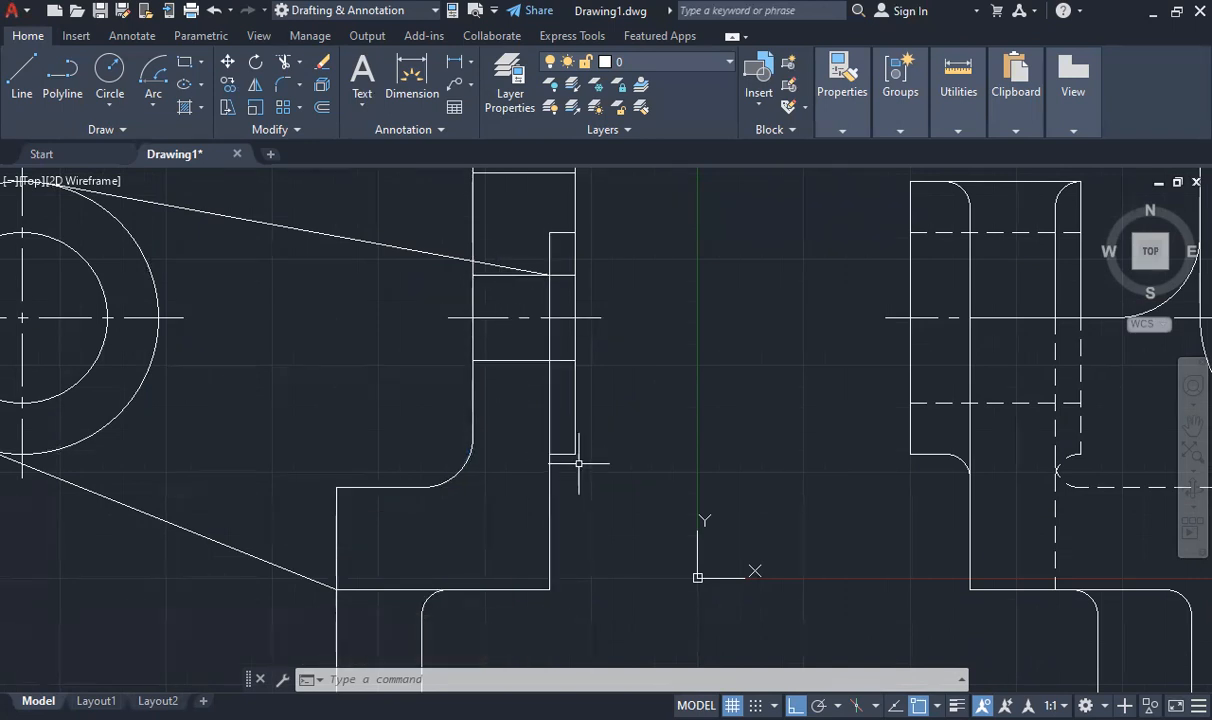
- Fillet the thin pad's lower and upper inner corners with radius 3, stretching the trimmed vertical edge back up to the pad's upper corner in between
type("FI")
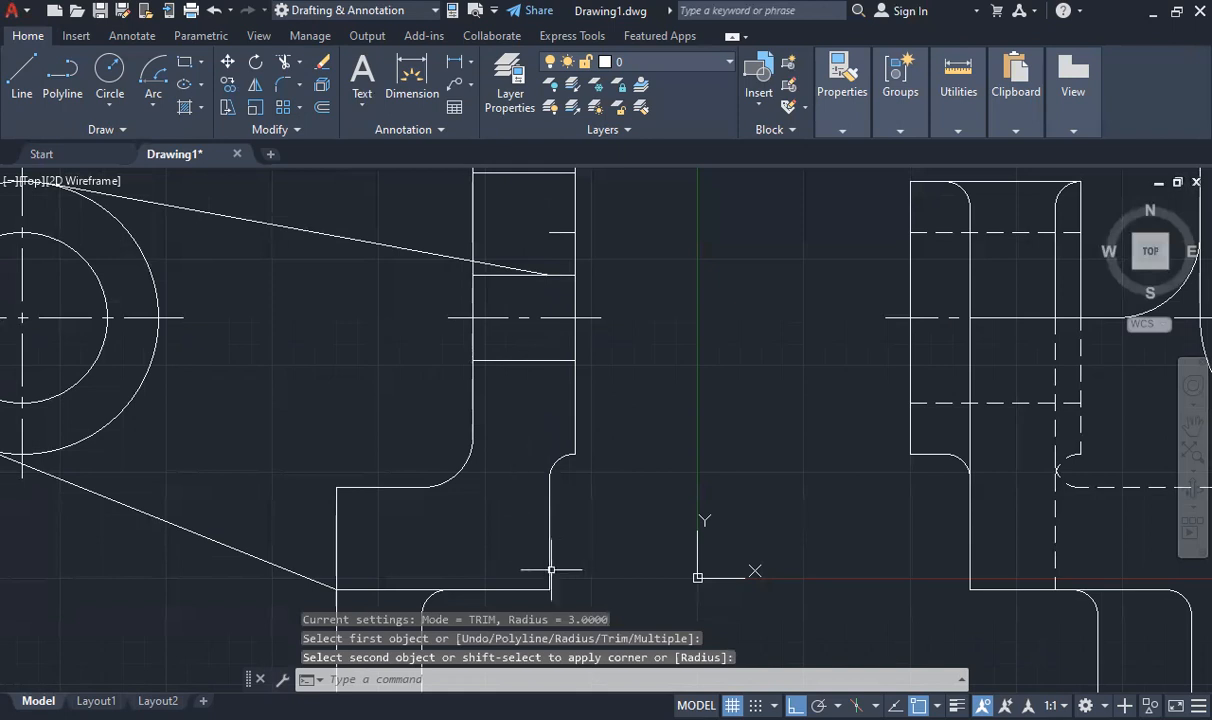
left_click(549, 554)
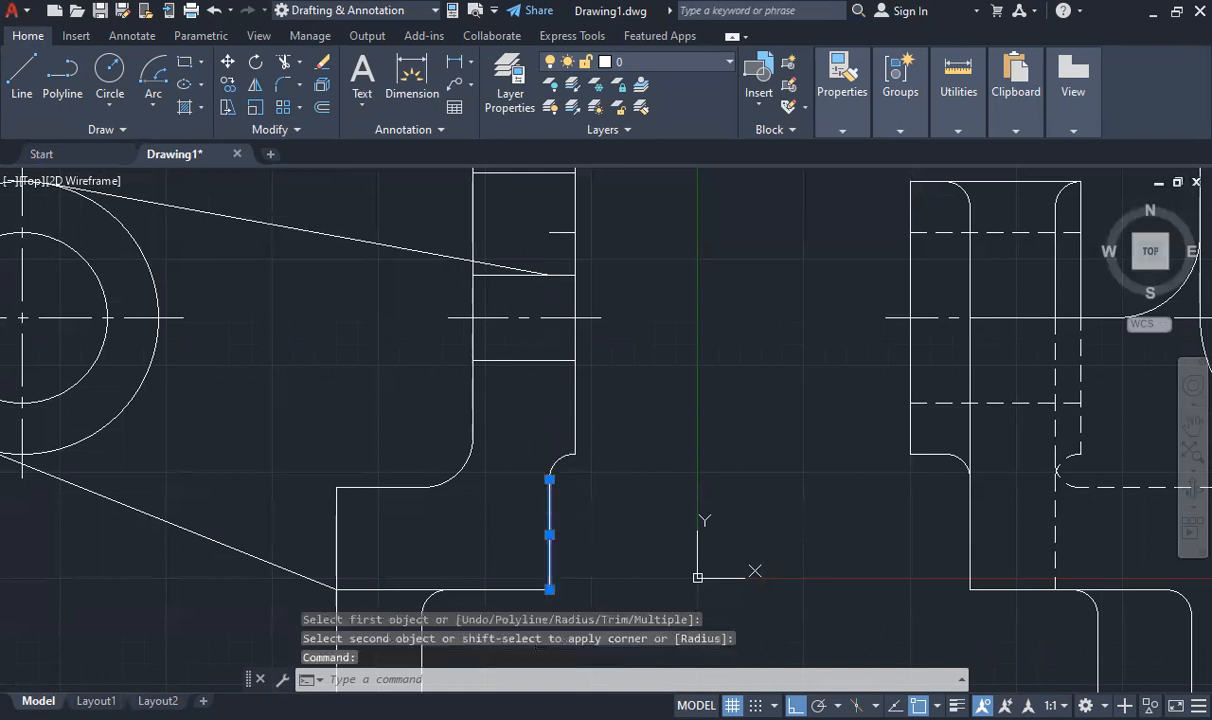
left_click(549, 479)
type("F")
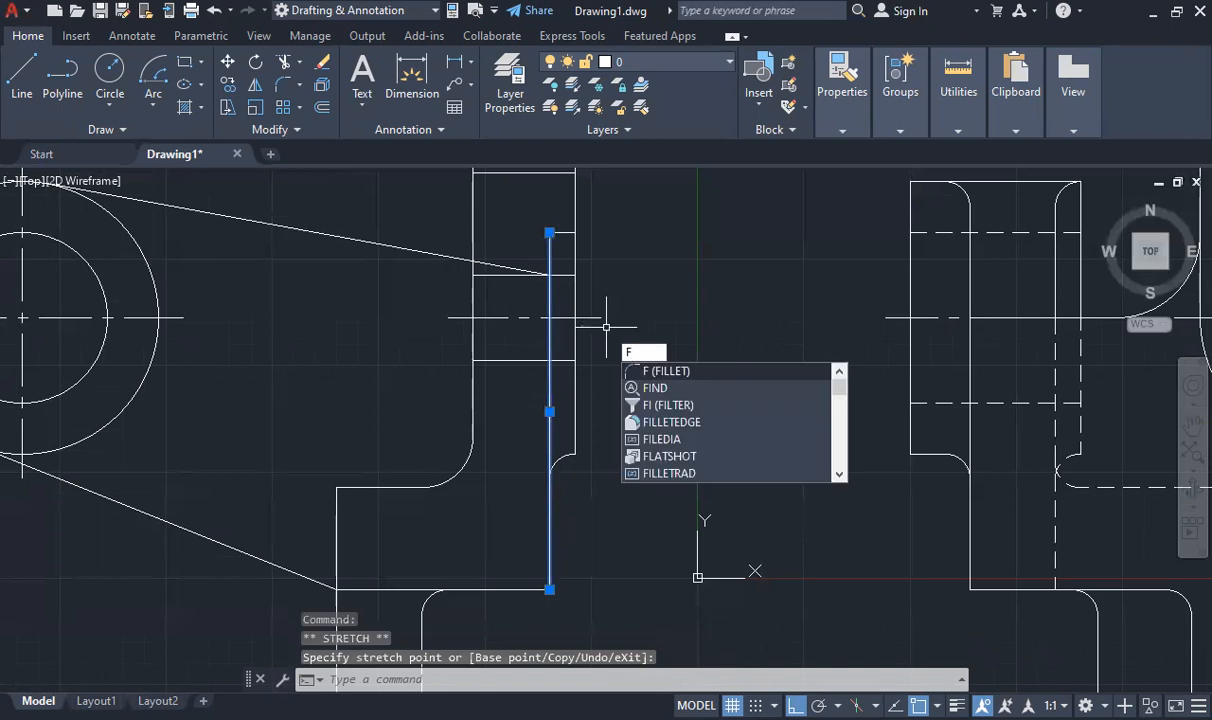
key("Escape")
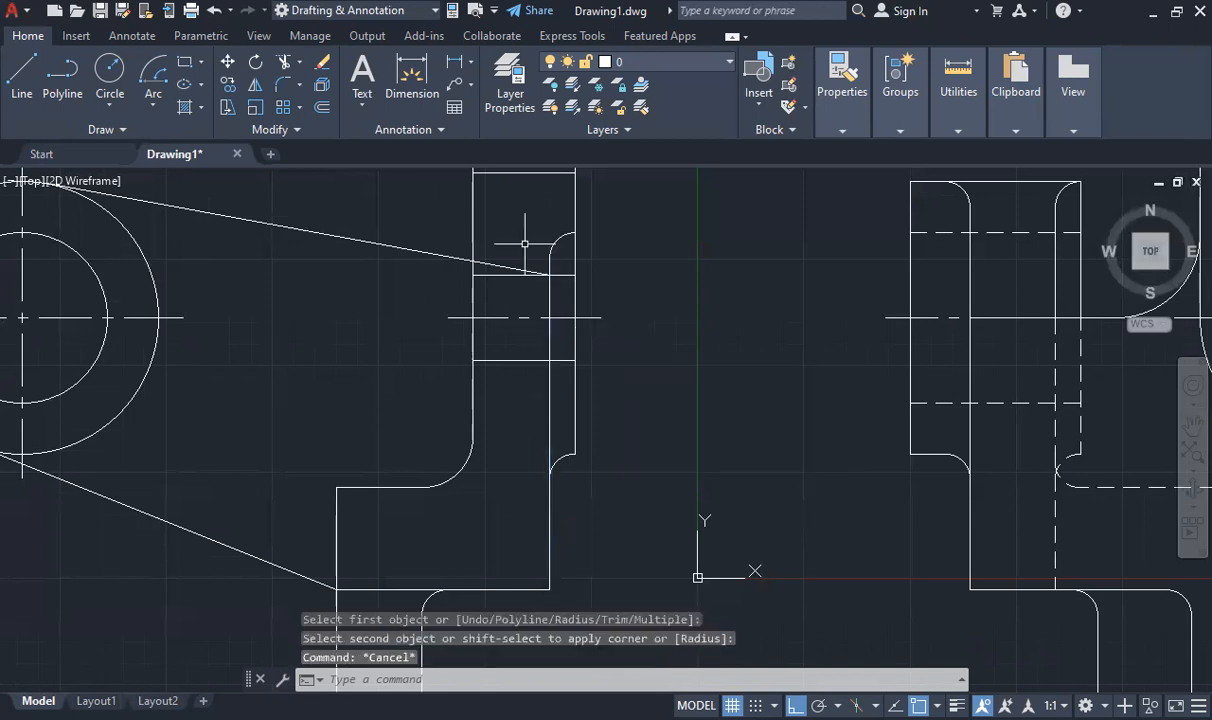
- Match the front view's dashed hidden-line properties onto the side view's hole and bore edges, lower plate edge, its fillet and the block's step edges
scroll(493, 440, "down", 7)
scroll(493, 440, "up", 2)
scroll(493, 440, "down", 1)
scroll(493, 445, "up", 1)
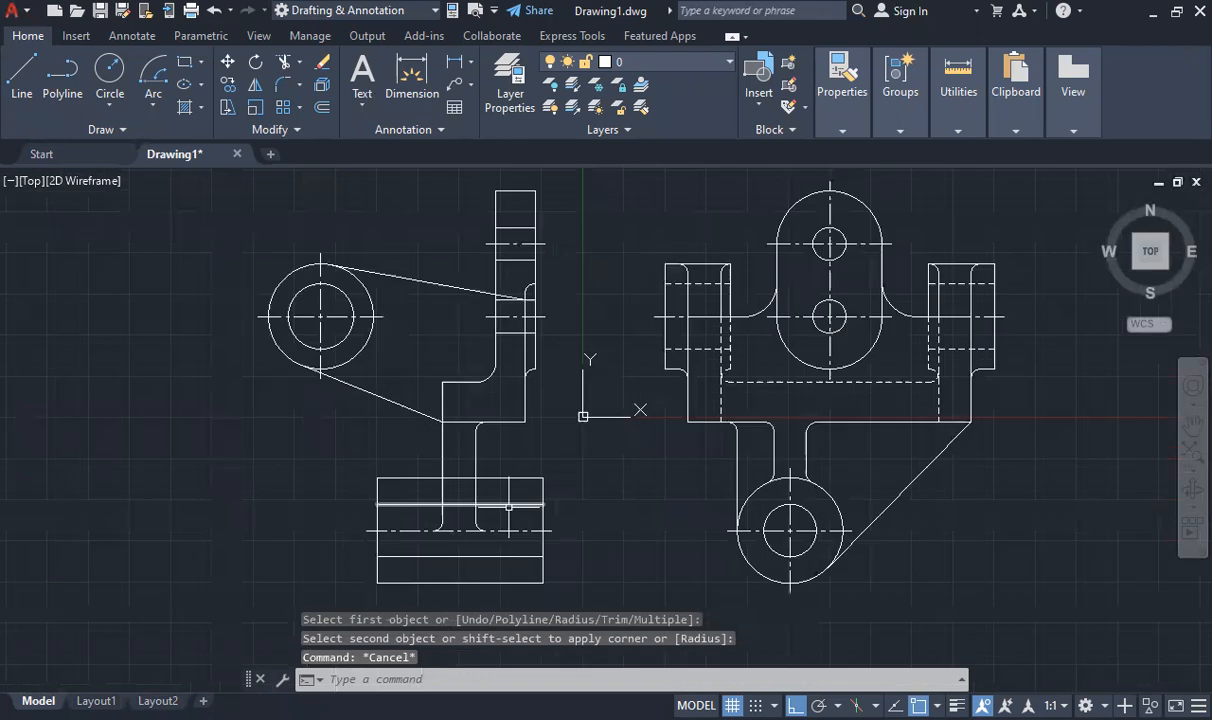
scroll(468, 520, "up", 2)
scroll(457, 410, "down", 1)
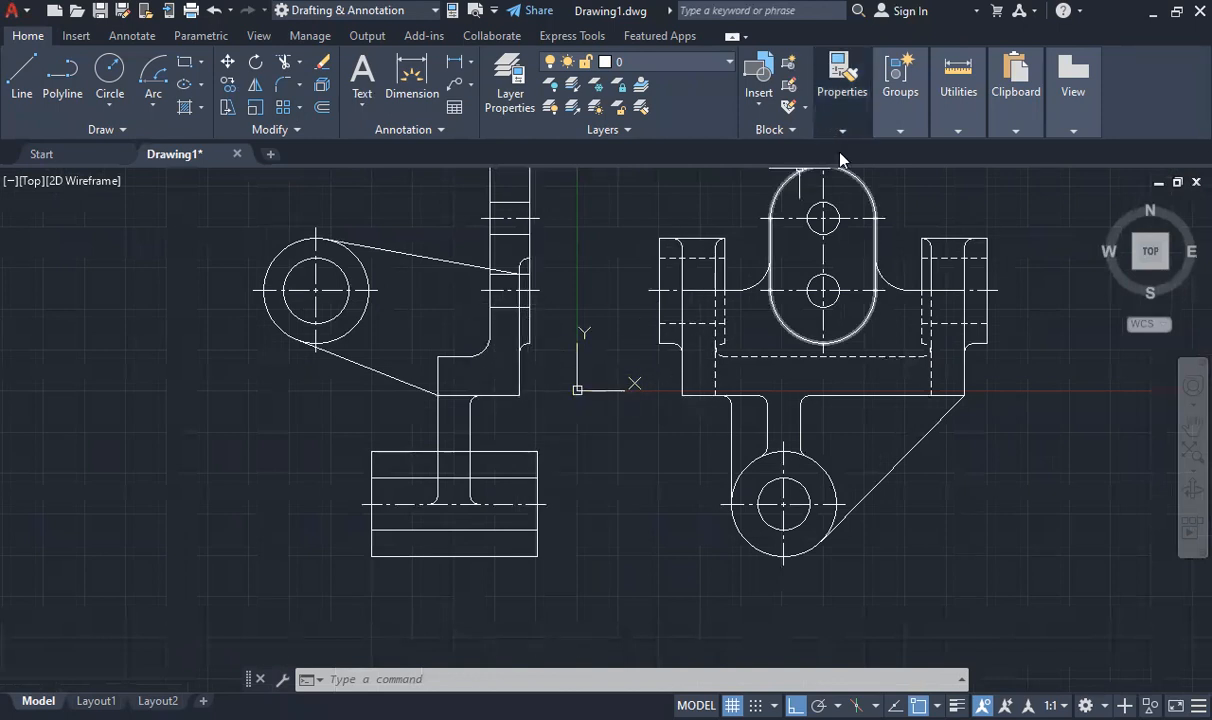
left_click(842, 90)
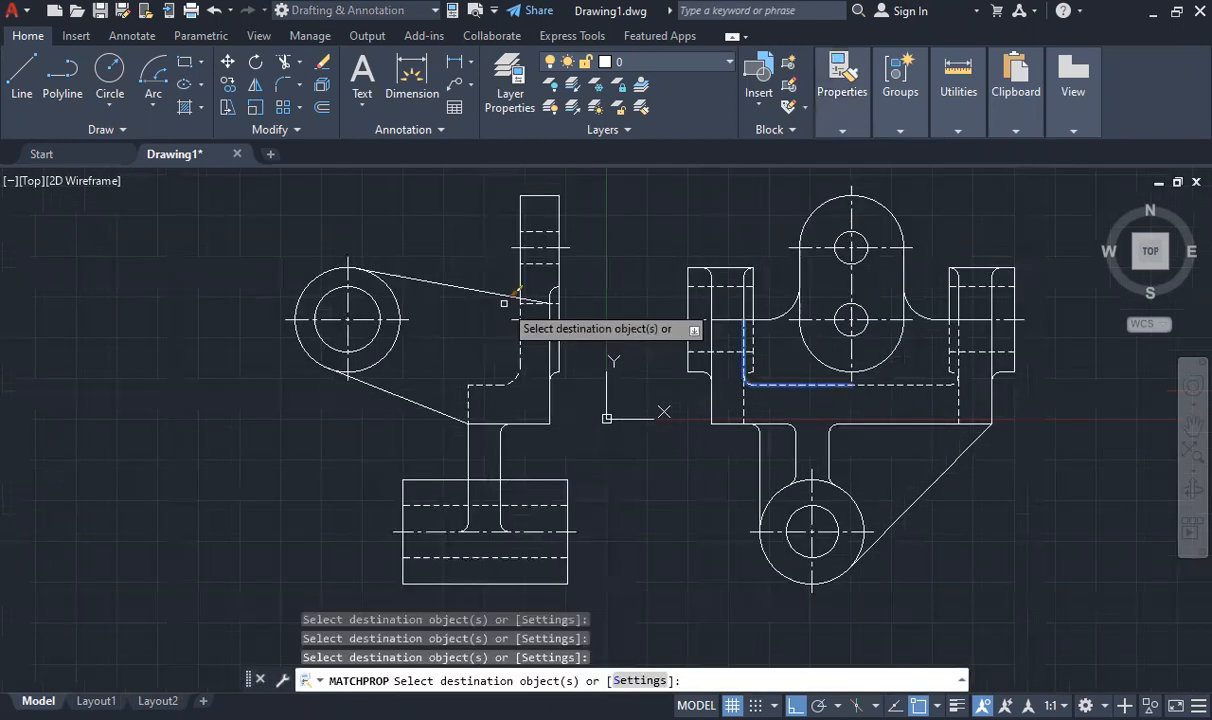
key("Escape")
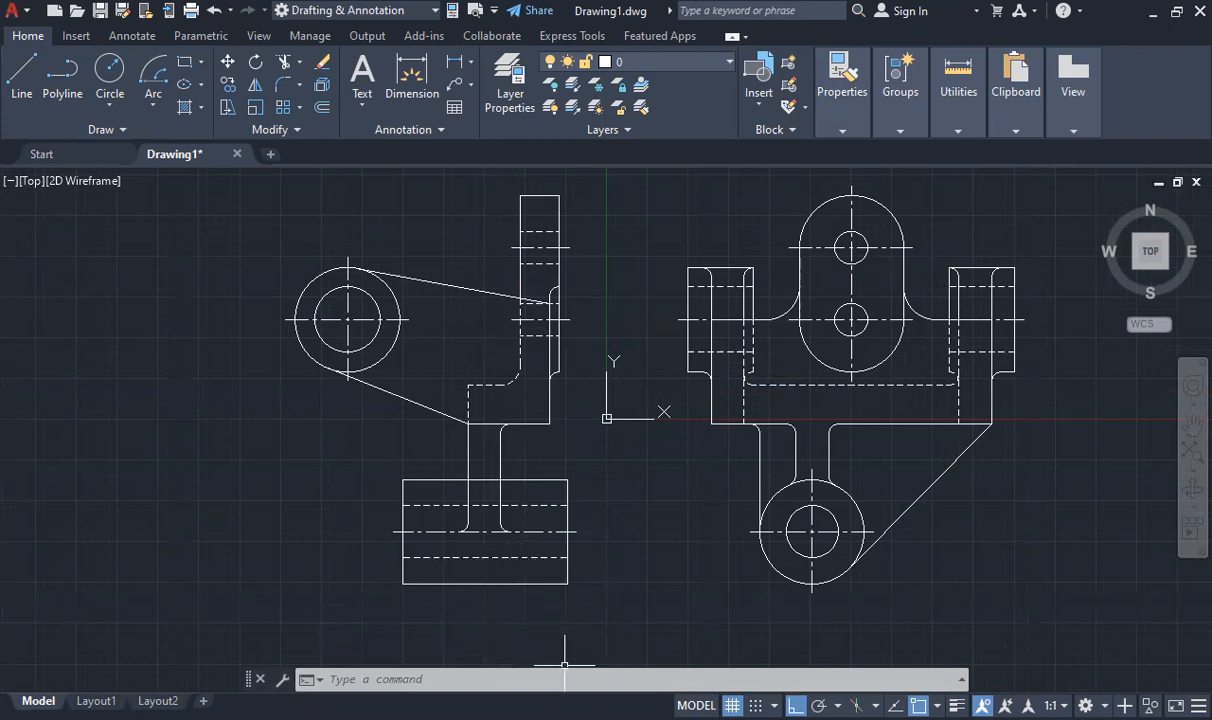
- Switch to the CAD_Lab_4 handout PDF to compare the side view with the reference figure
key("alt+Tab")
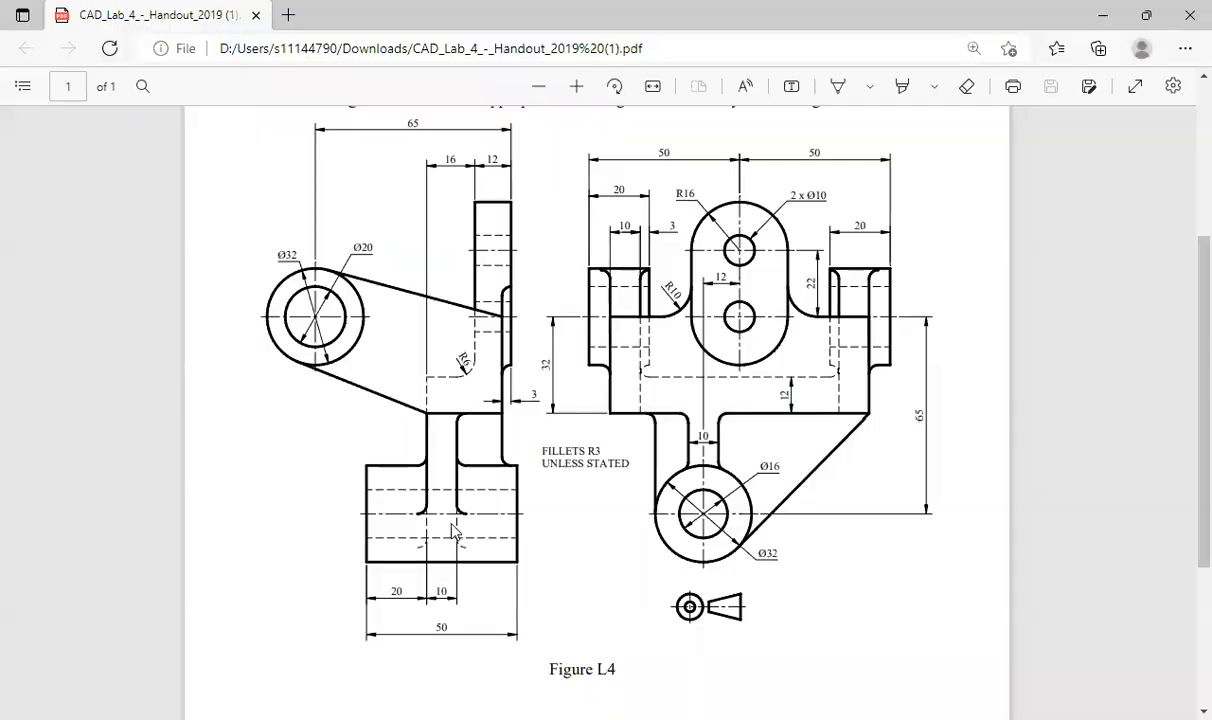
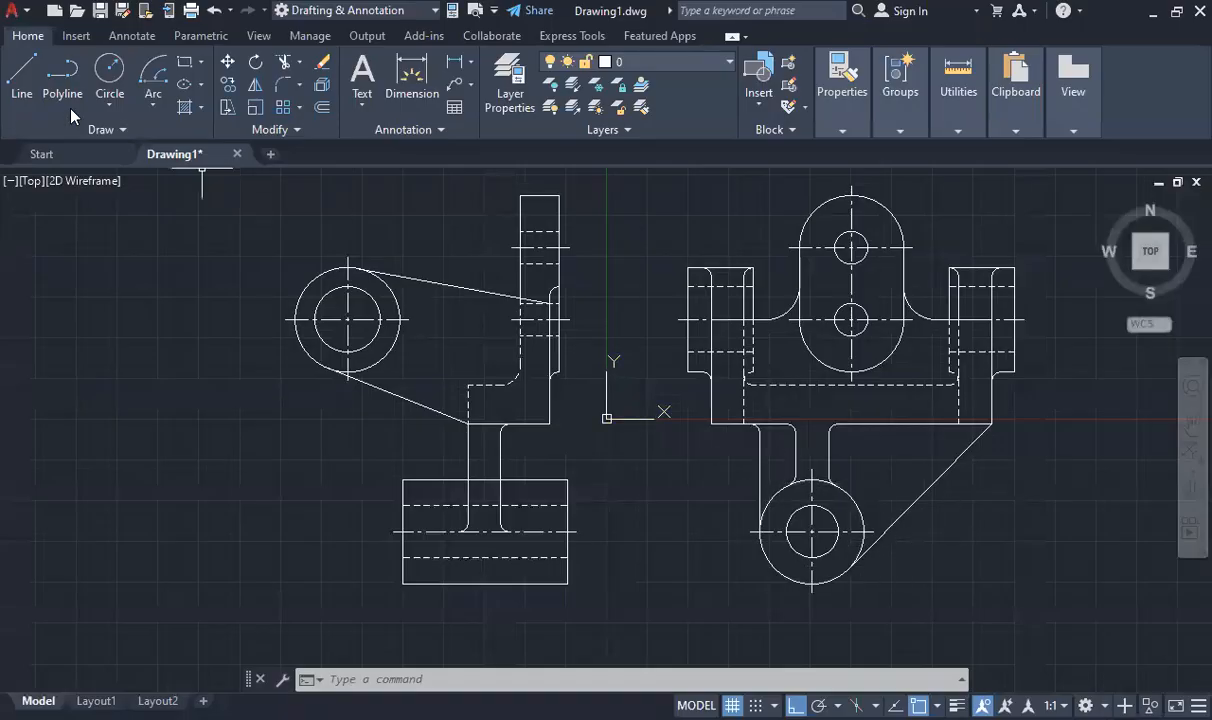
- Project a horizontal line from the front view boss's lower rib tangent point into the side view block, shortening its far end to the web's right edge
left_click(22, 75)
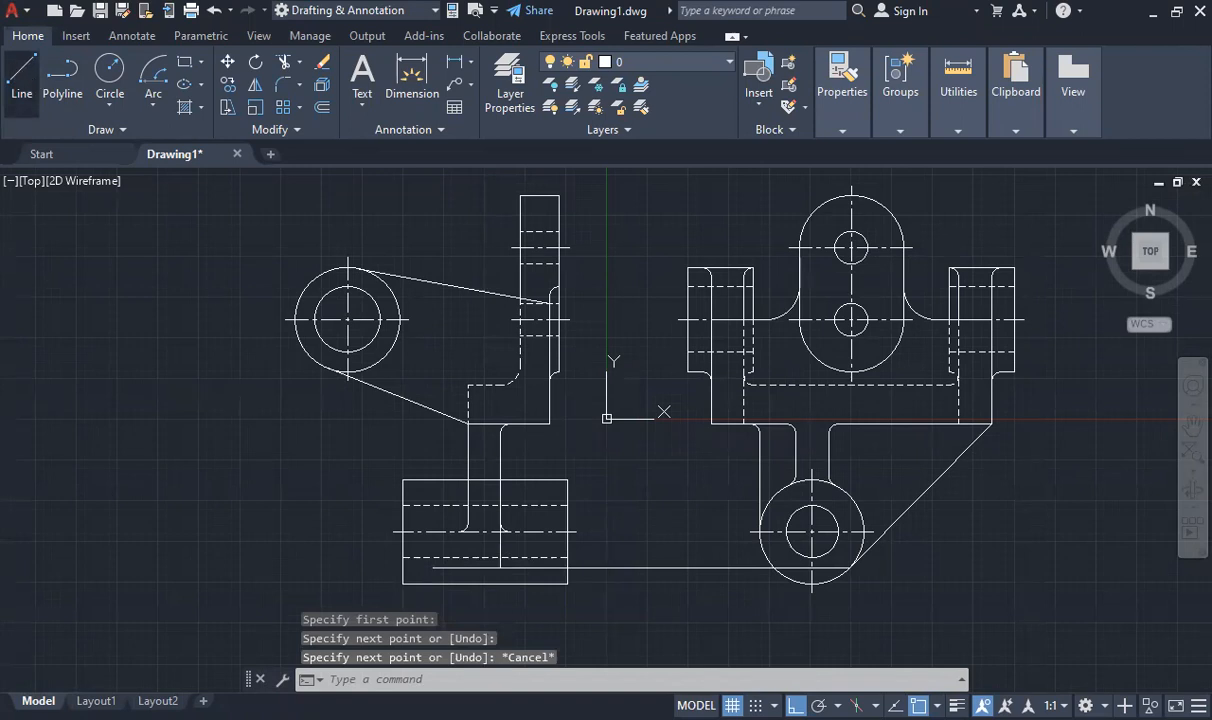
scroll(484, 569, "up", 4)
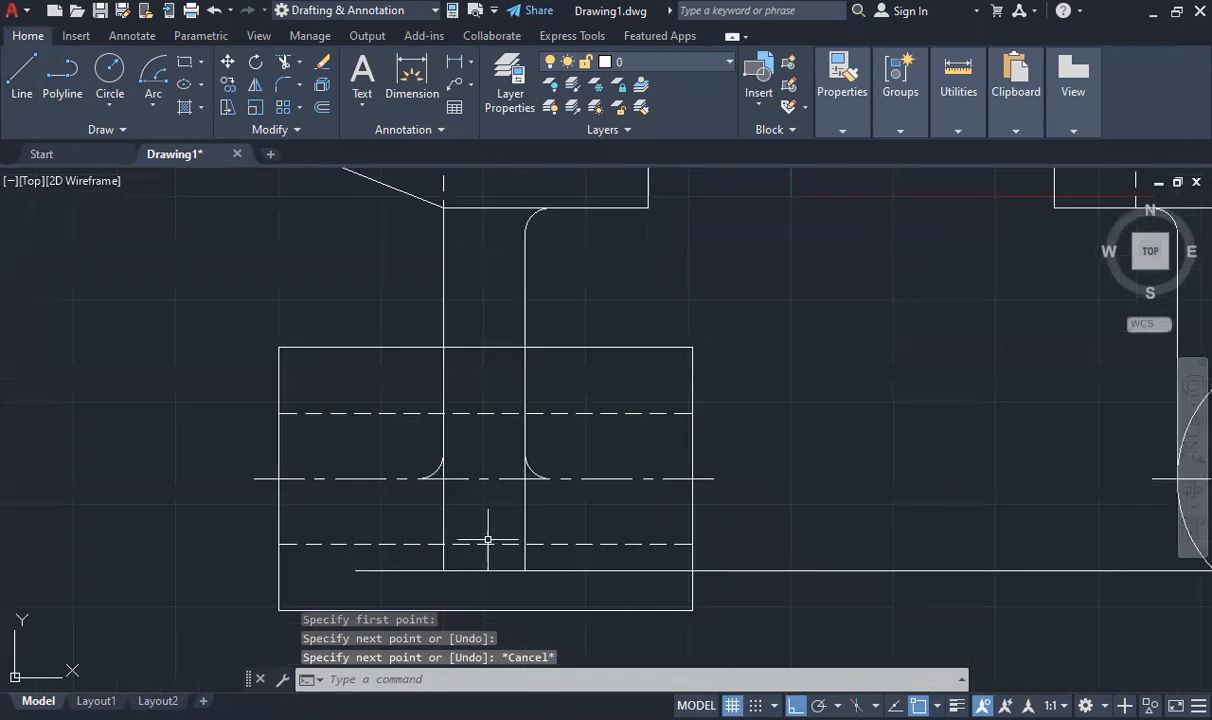
left_click(815, 570)
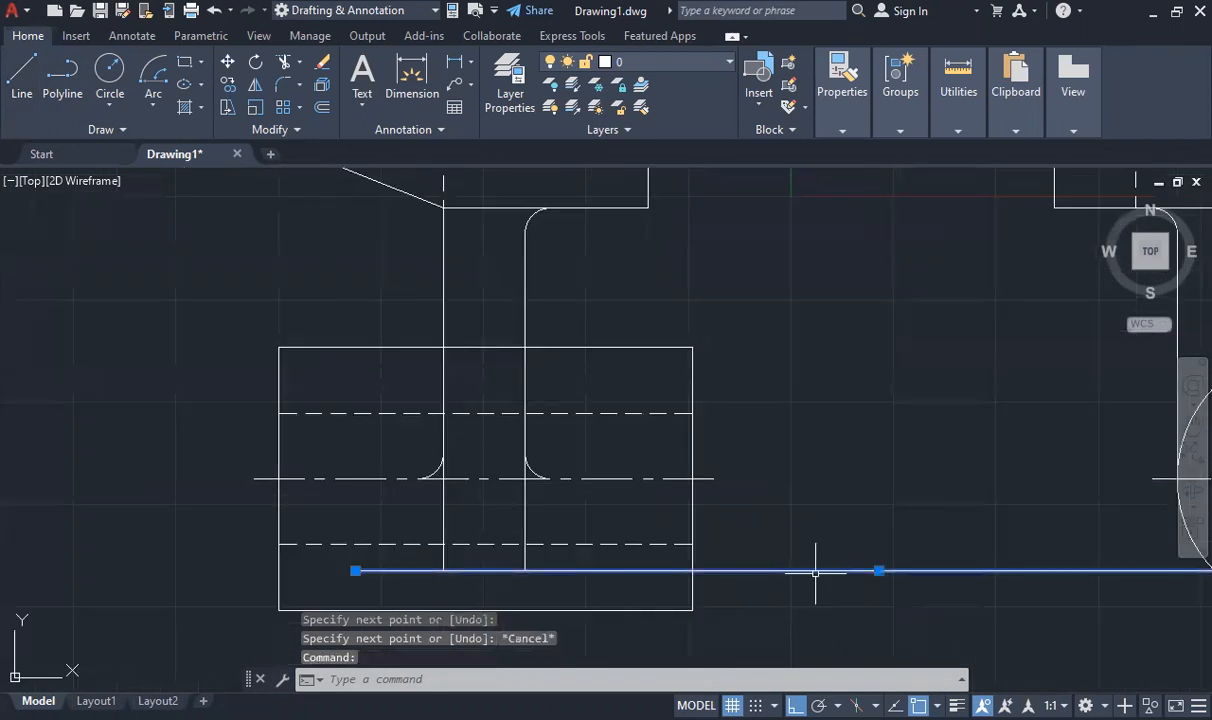
scroll(810, 569, "down", 8)
scroll(866, 572, "up", 2)
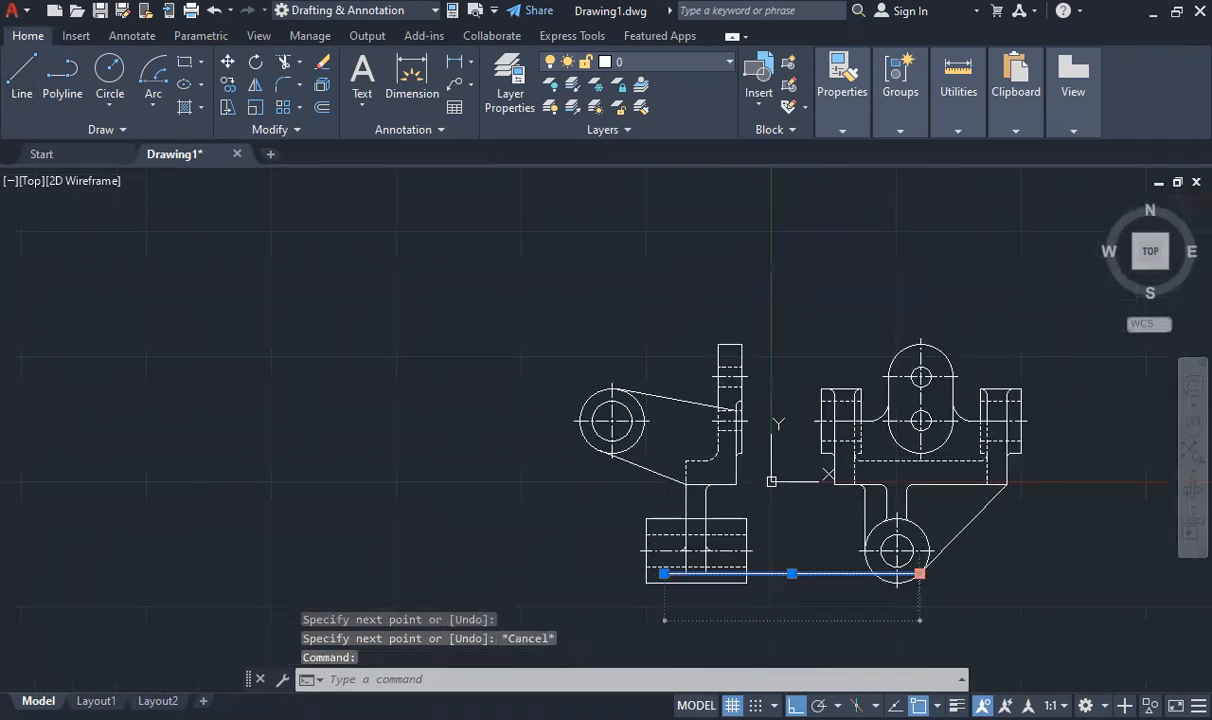
left_click(919, 573)
scroll(698, 578, "up", 8)
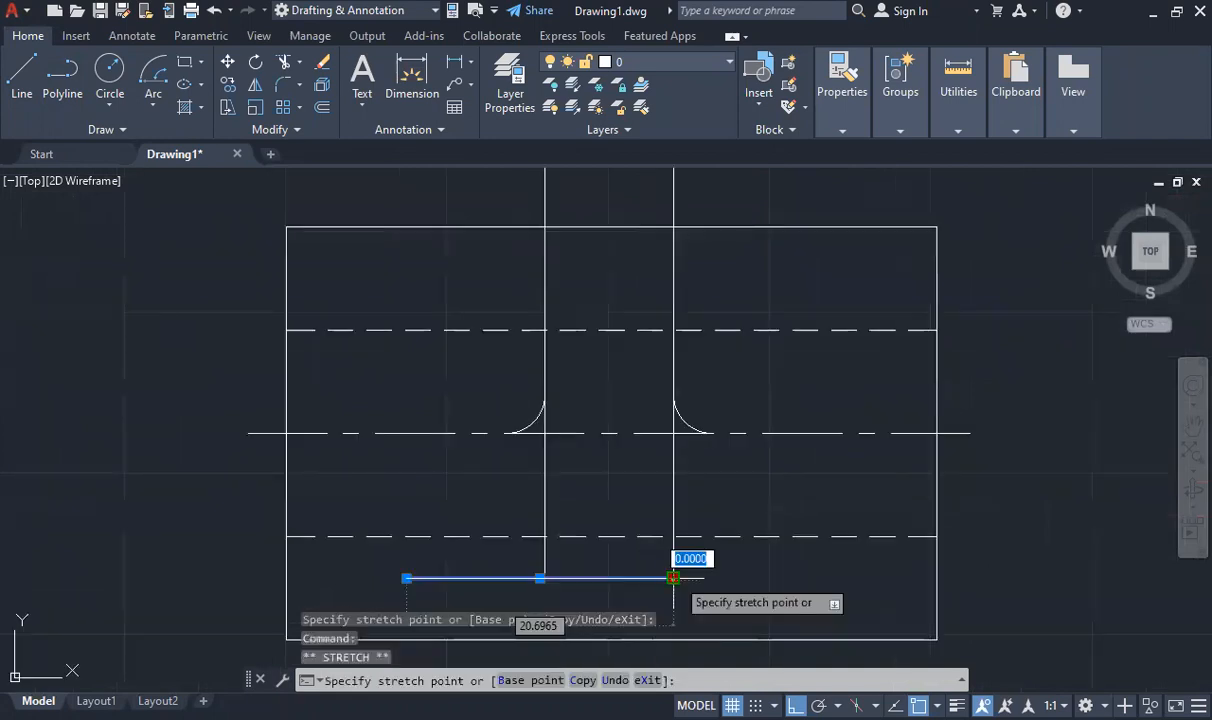
- Stretch the projected line's ends so that it reaches 3 beyond the web's right edge and 3 beyond its left edge
type("3")
key("Return")
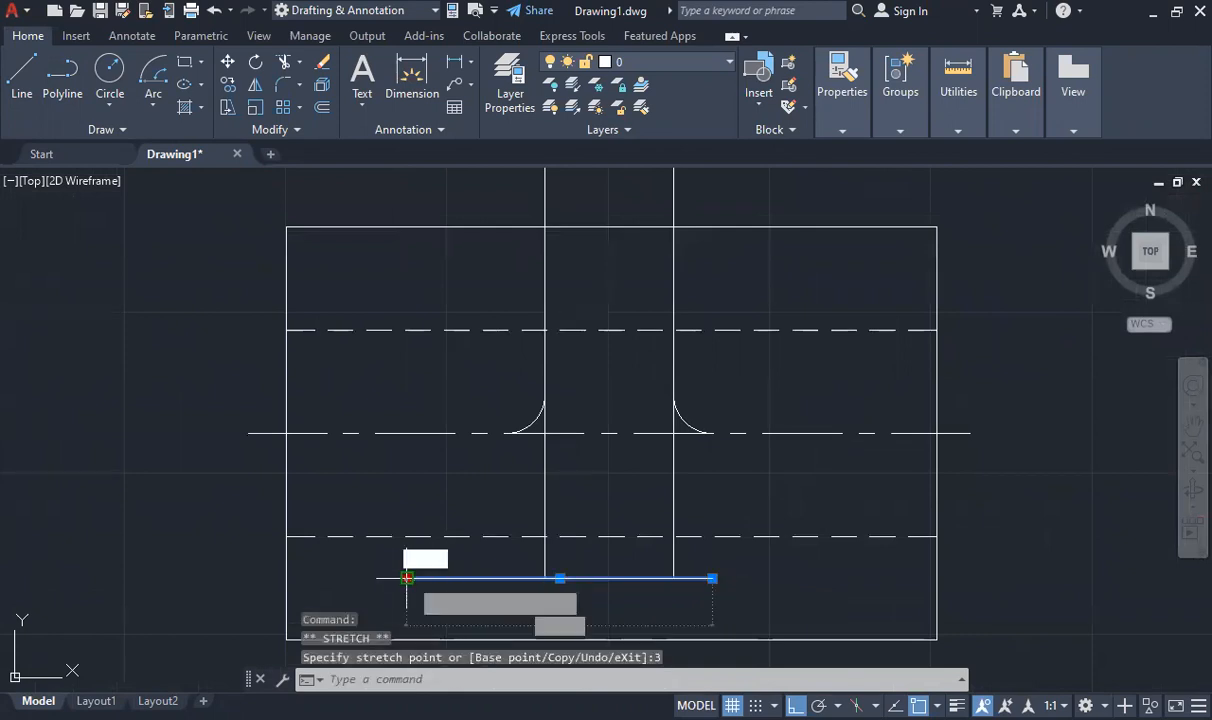
left_click(407, 578)
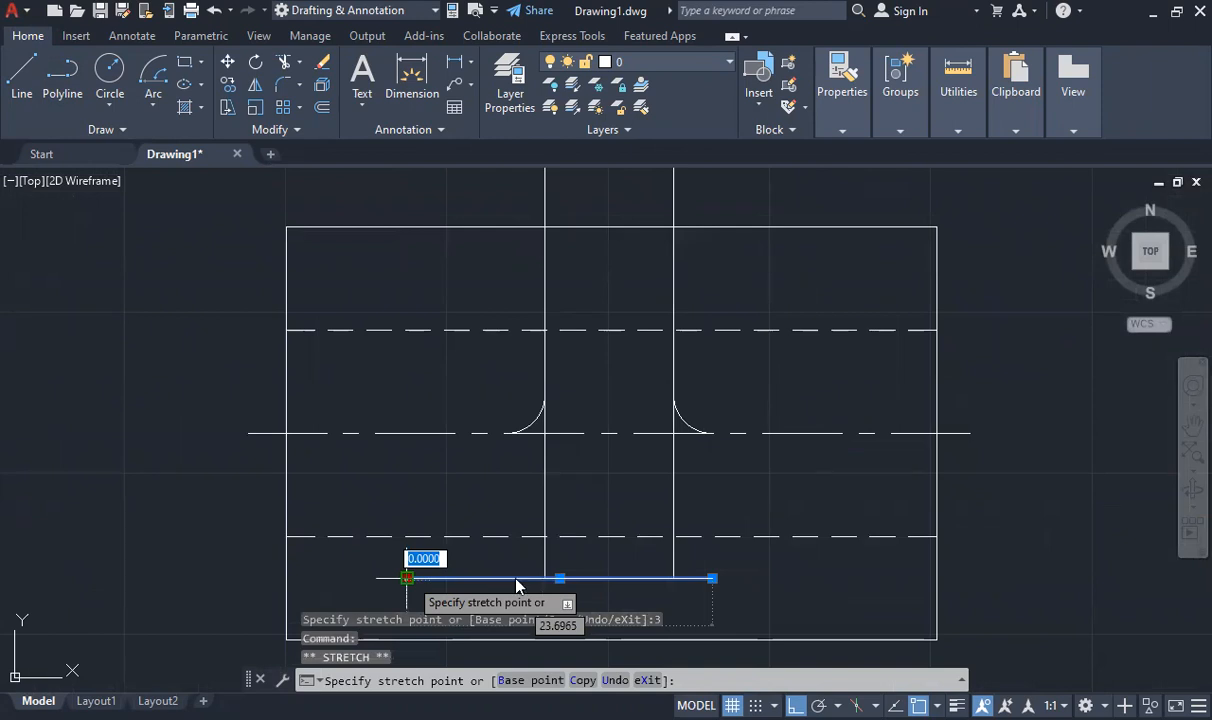
type("3")
key("Return")
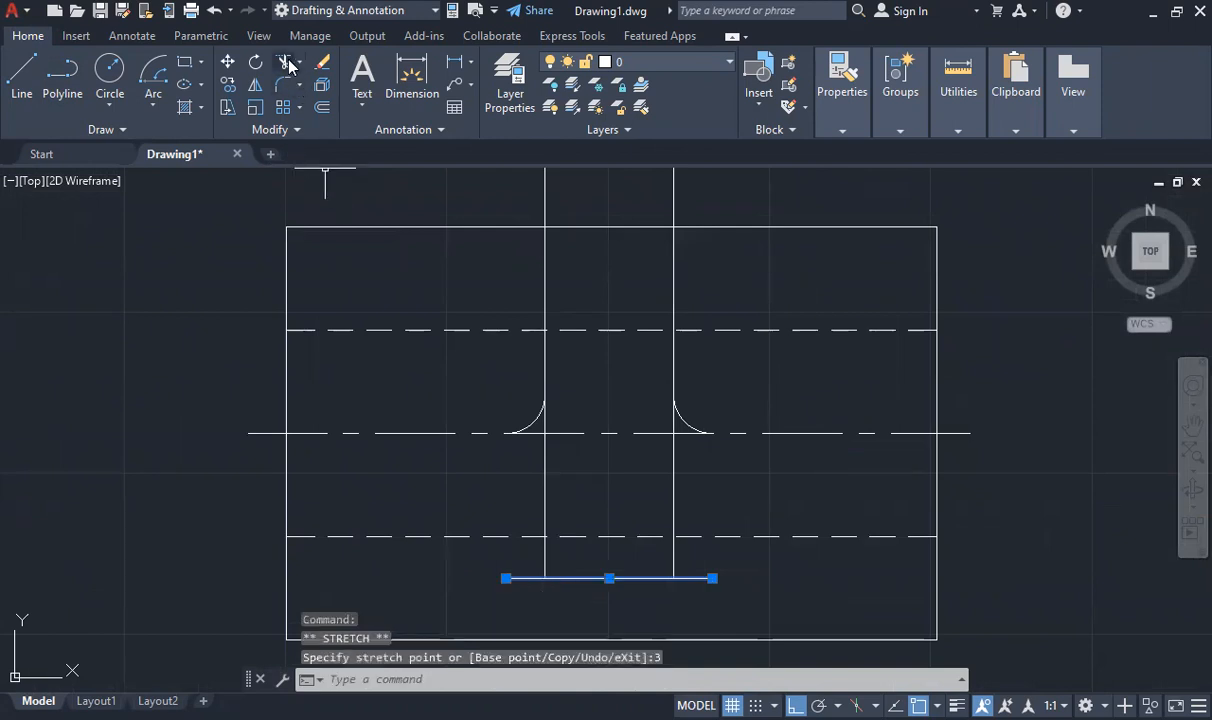
key("Escape")
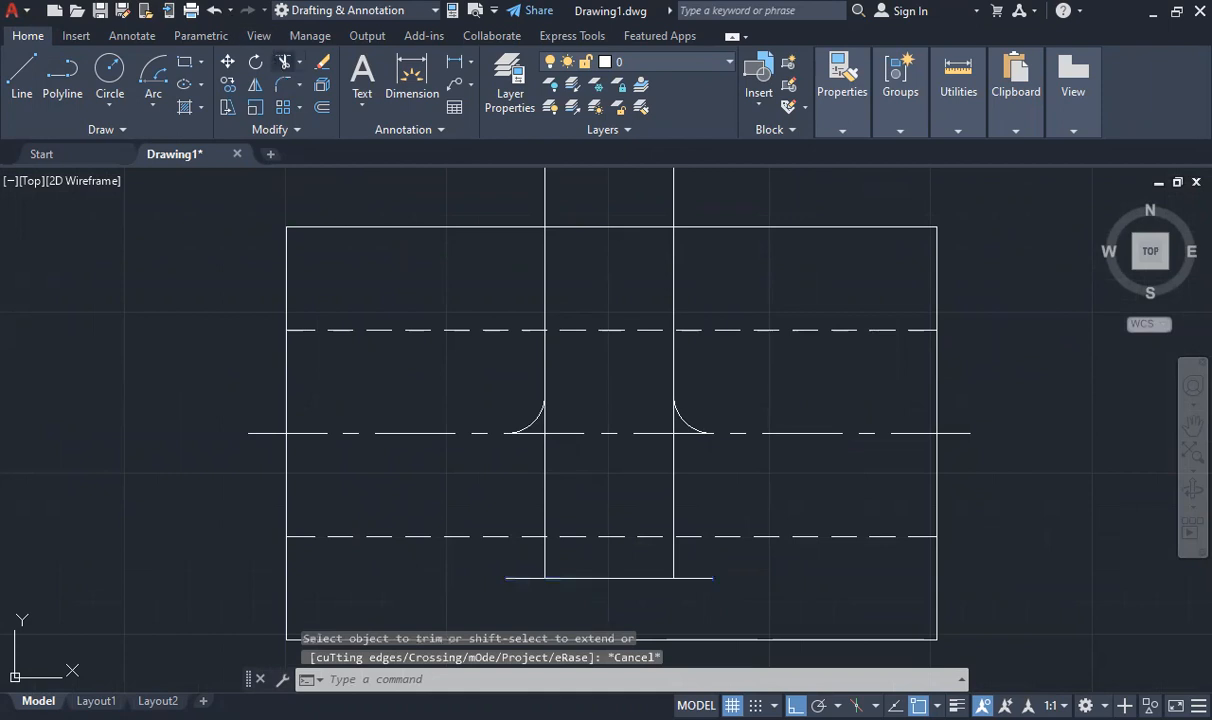
- Trim the projected line between the web's edges and fillet the web's two lower corners inside the block
left_click(284, 62)
left_click(609, 578)
key("Escape")
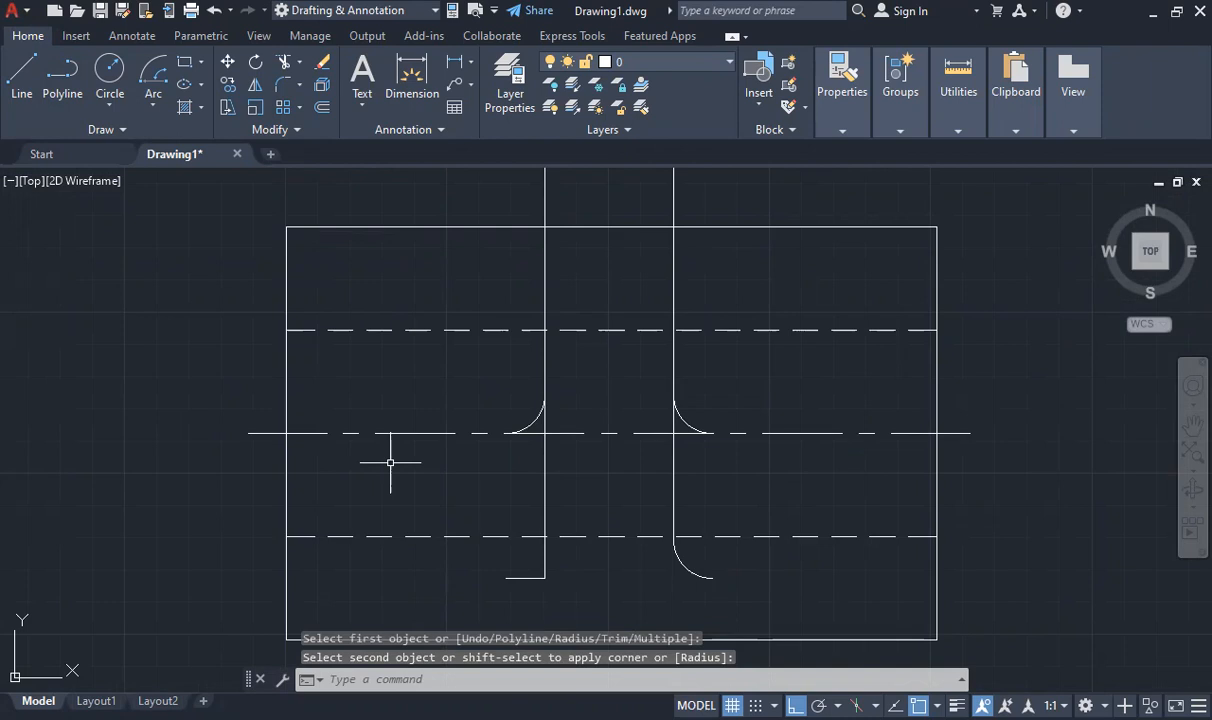
key("Escape")
scroll(390, 462, "down", 5)
scroll(700, 340, "down", 3)
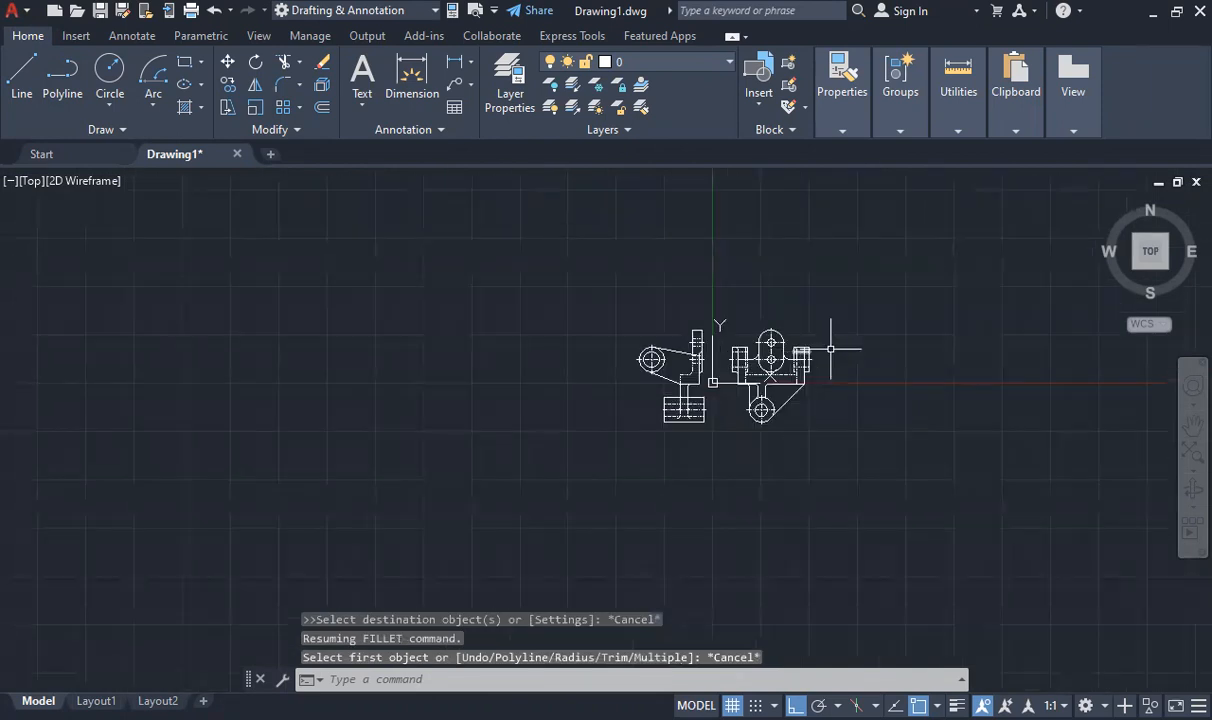
scroll(647, 323, "up", 4)
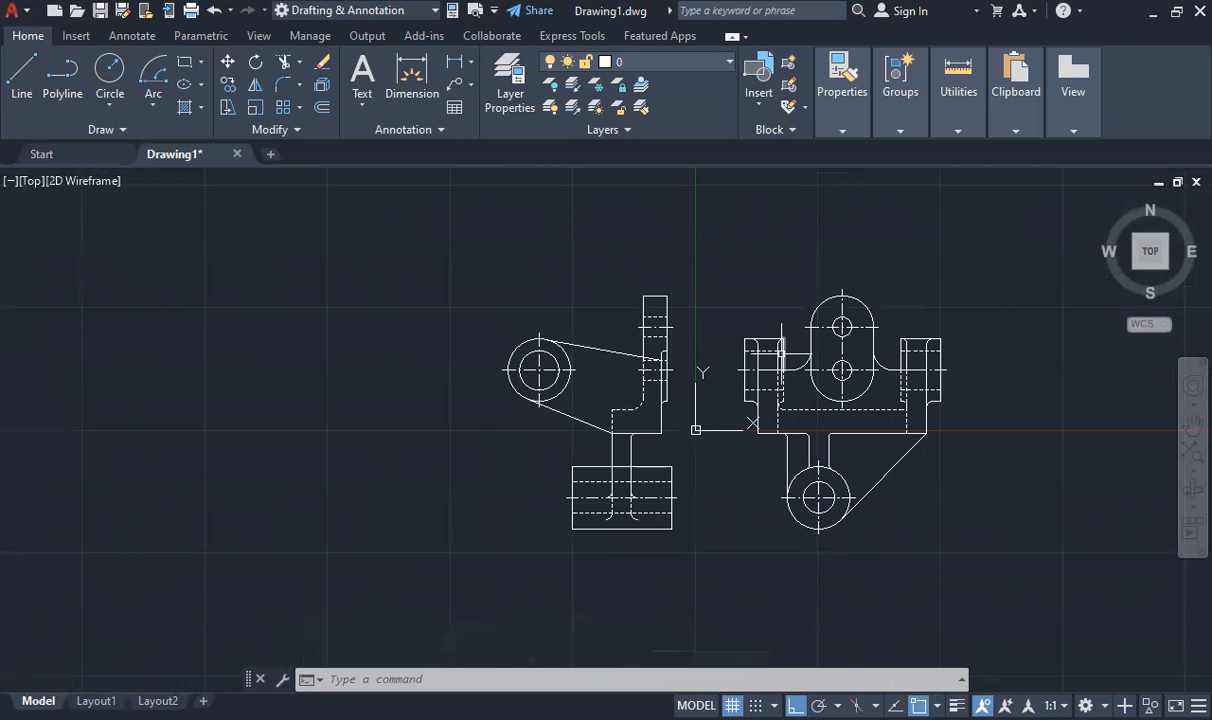
scroll(789, 363, "up", 2)
scroll(789, 363, "down", 2)
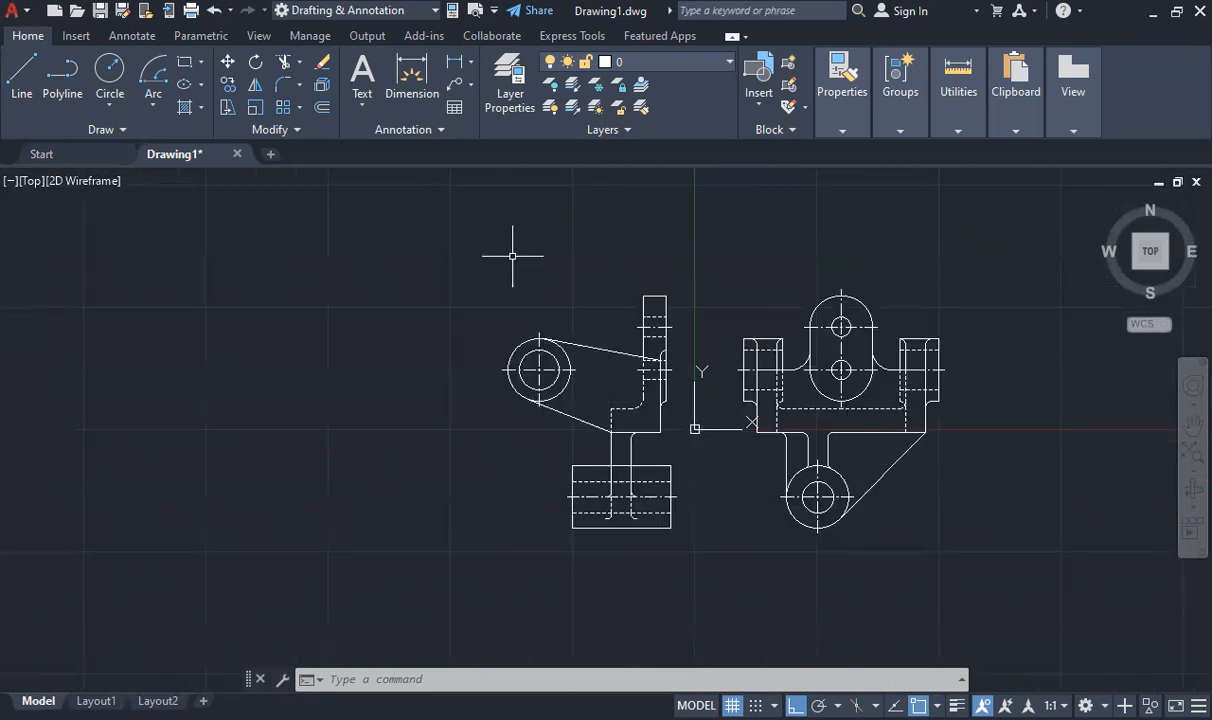
- Quick-select every object in the entire drawing whose linetype equals ByLayer
type("qse")
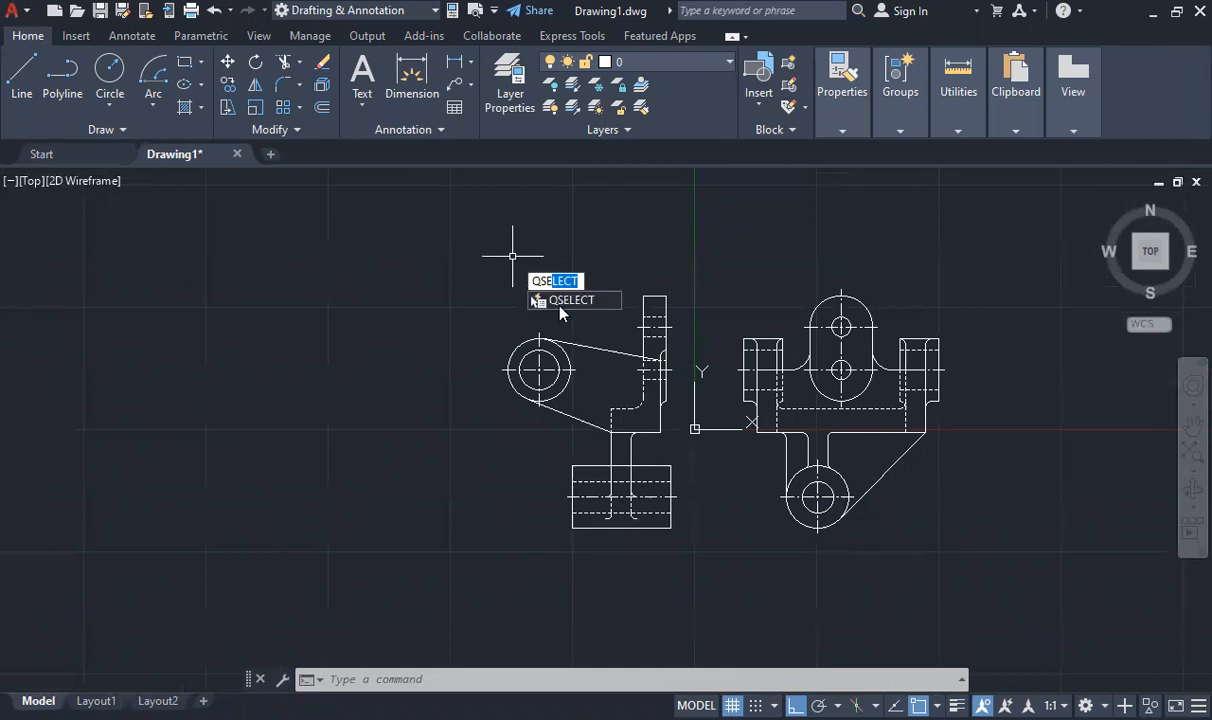
key("Return")
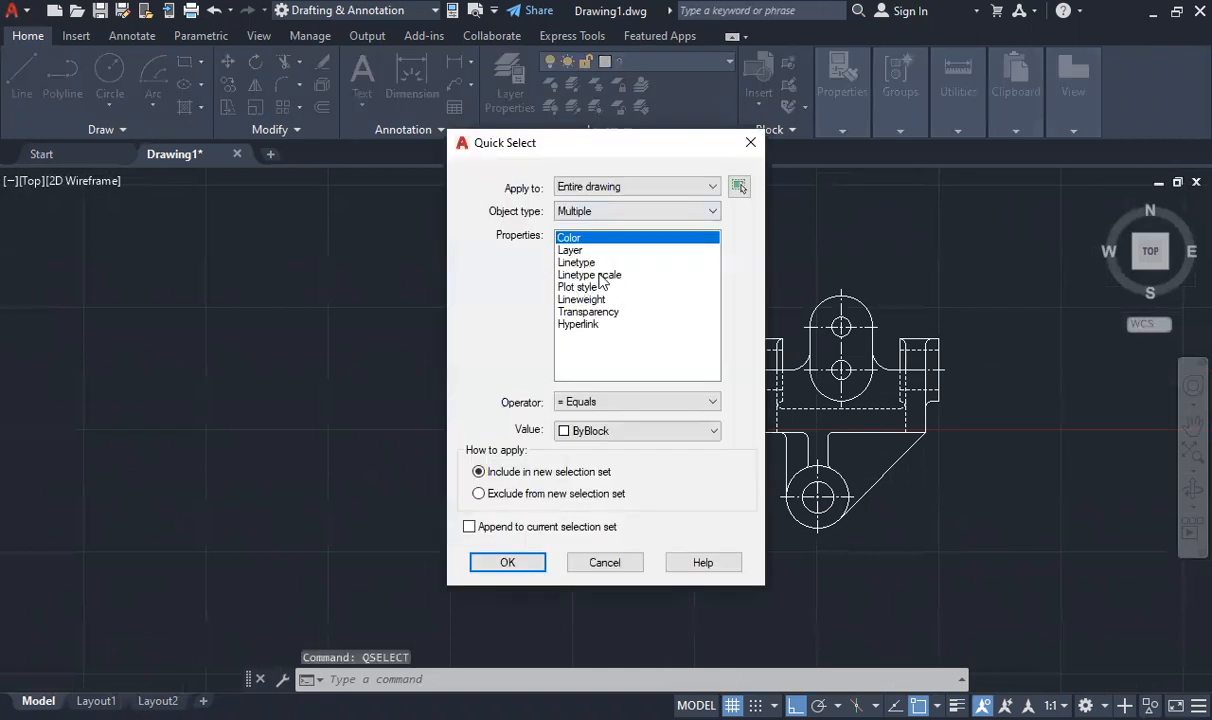
left_click(566, 262)
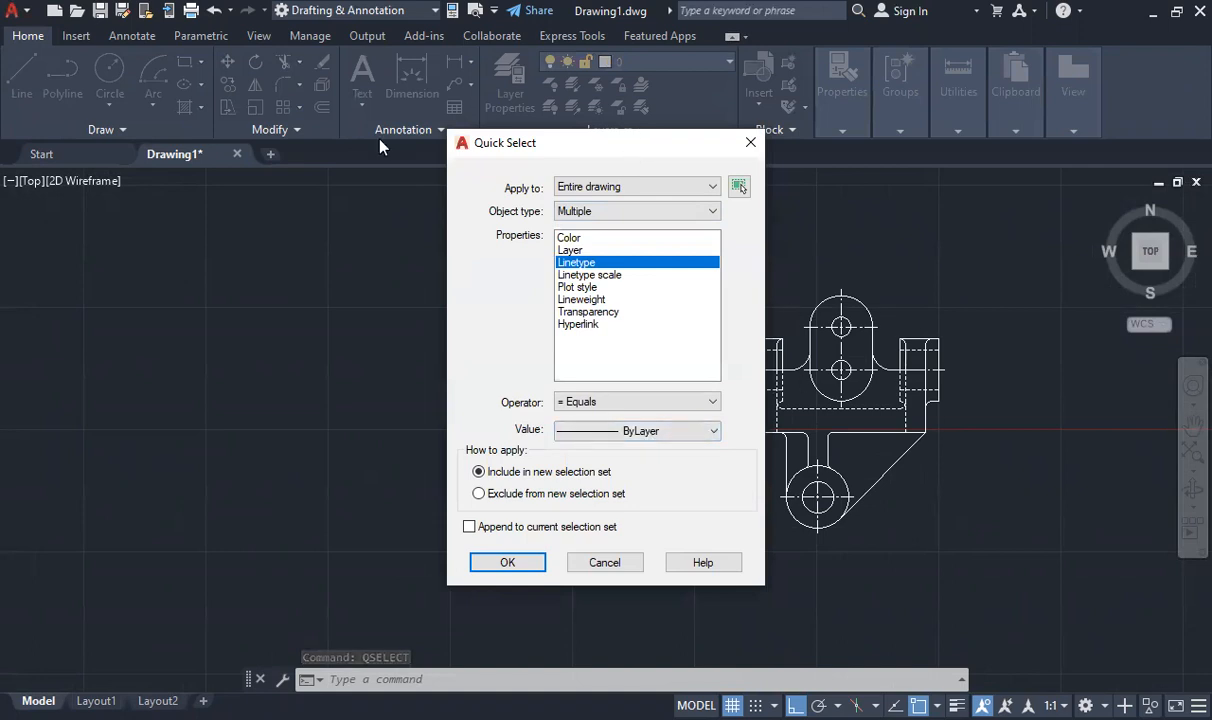
left_click_drag(737, 145, 380, 147)
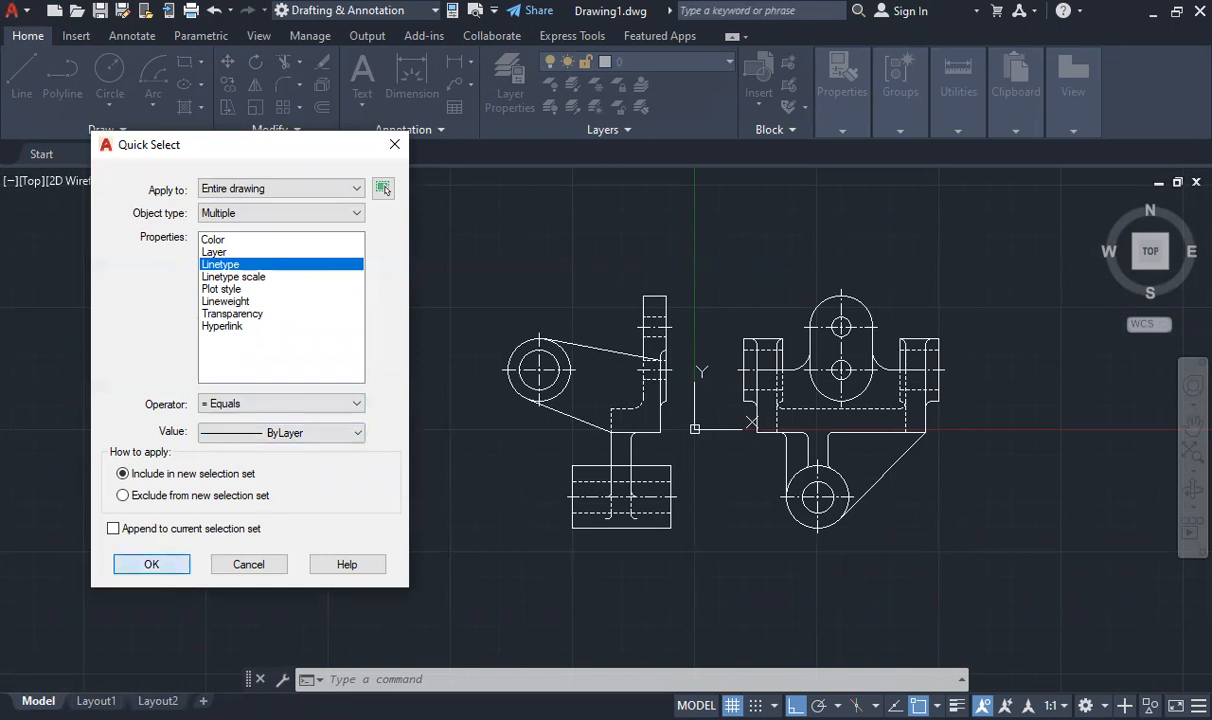
left_click(151, 564)
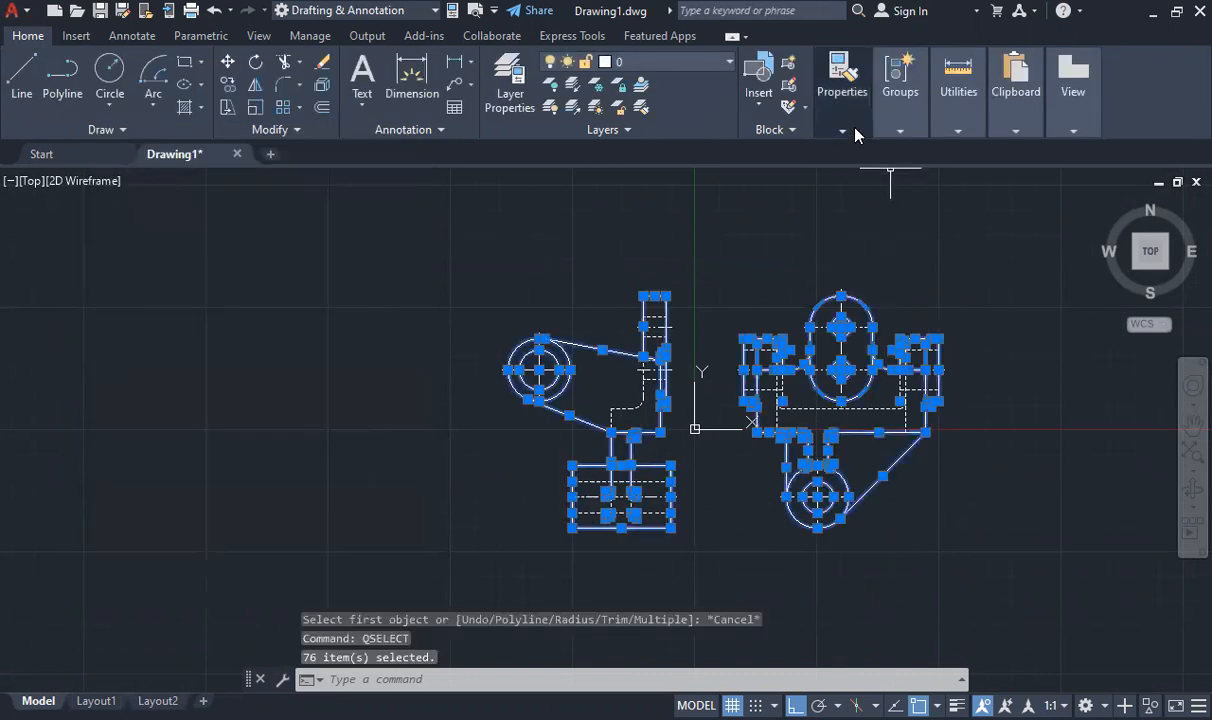
- Set the selected outlines' lineweight to 0.80 mm and turn on lineweight display
mouse_move(815, 125)
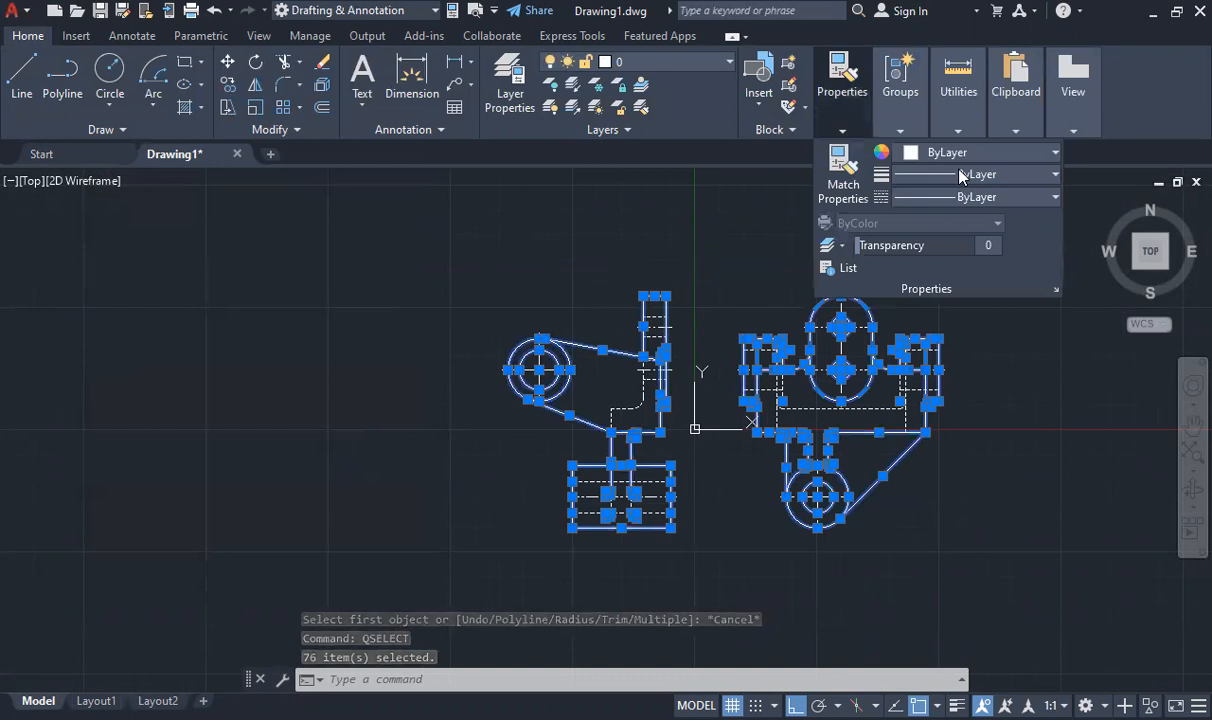
left_click(962, 176)
left_click_drag(1058, 230, 1060, 322)
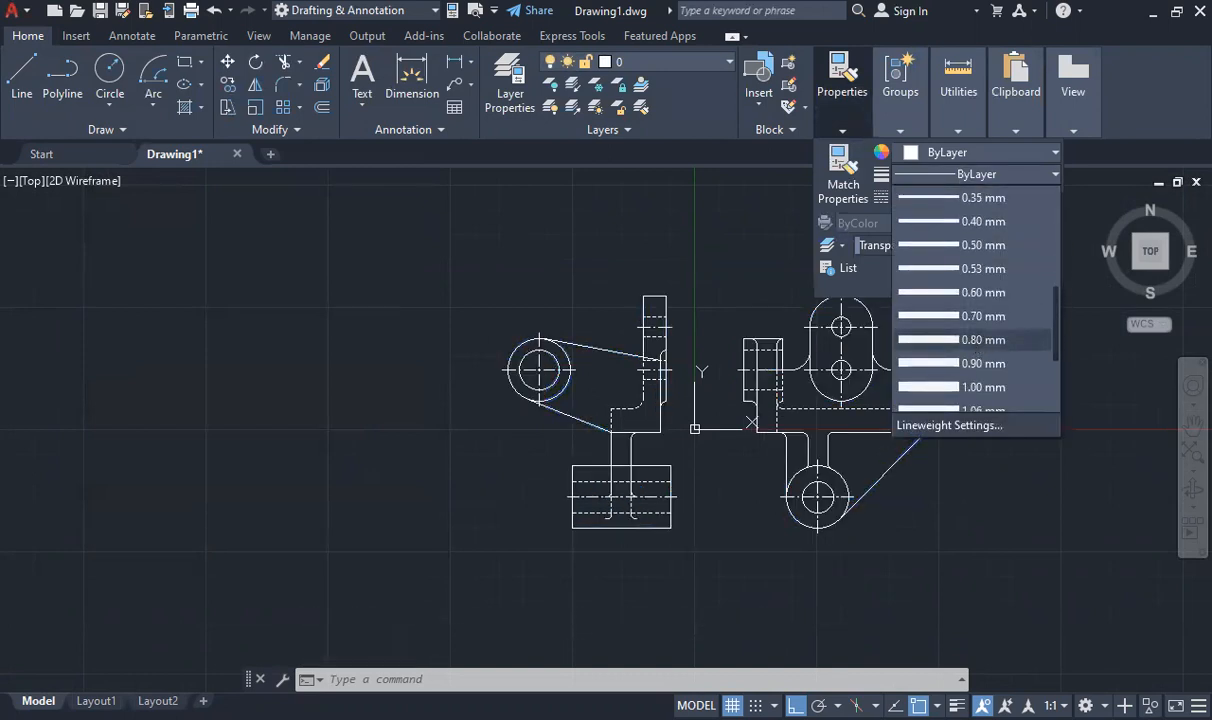
key("Escape")
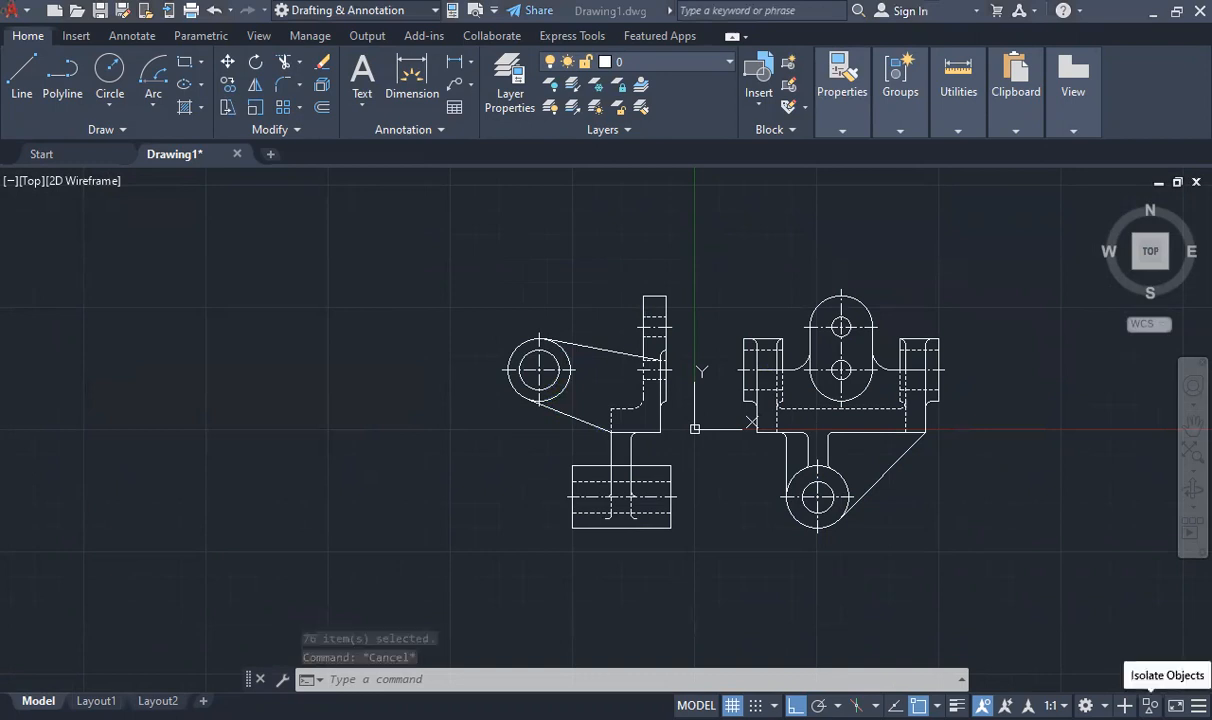
left_click(1200, 702)
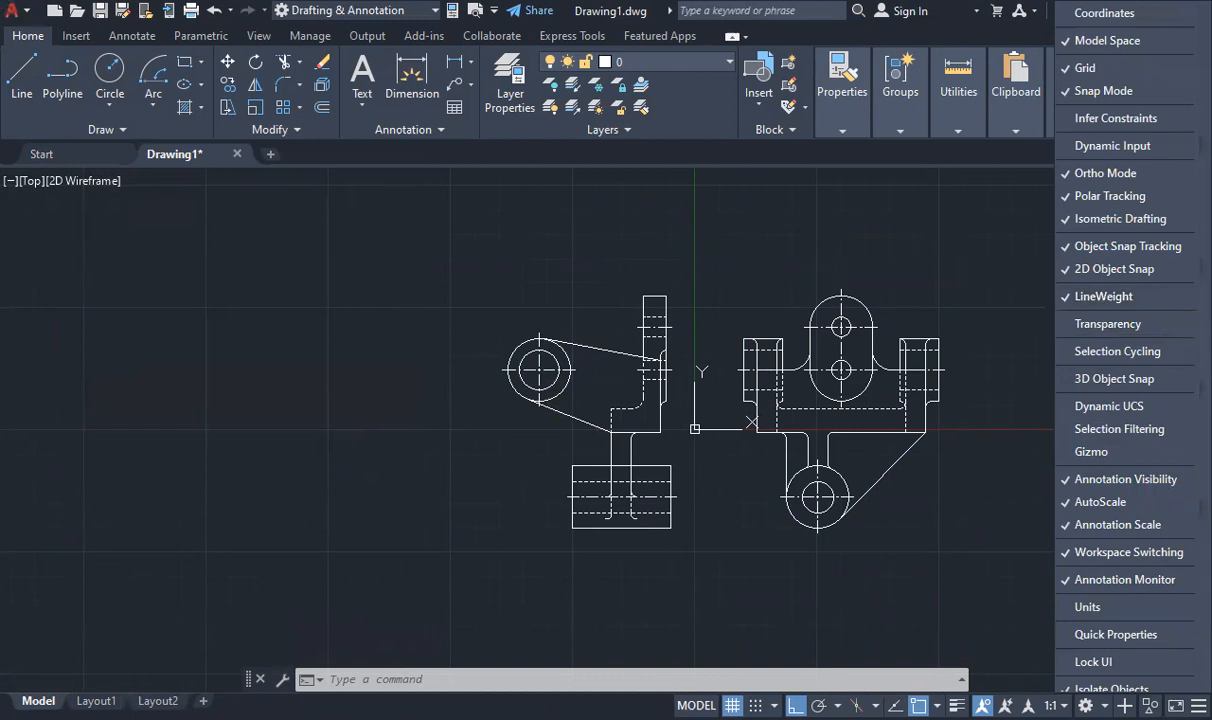
left_click(957, 706)
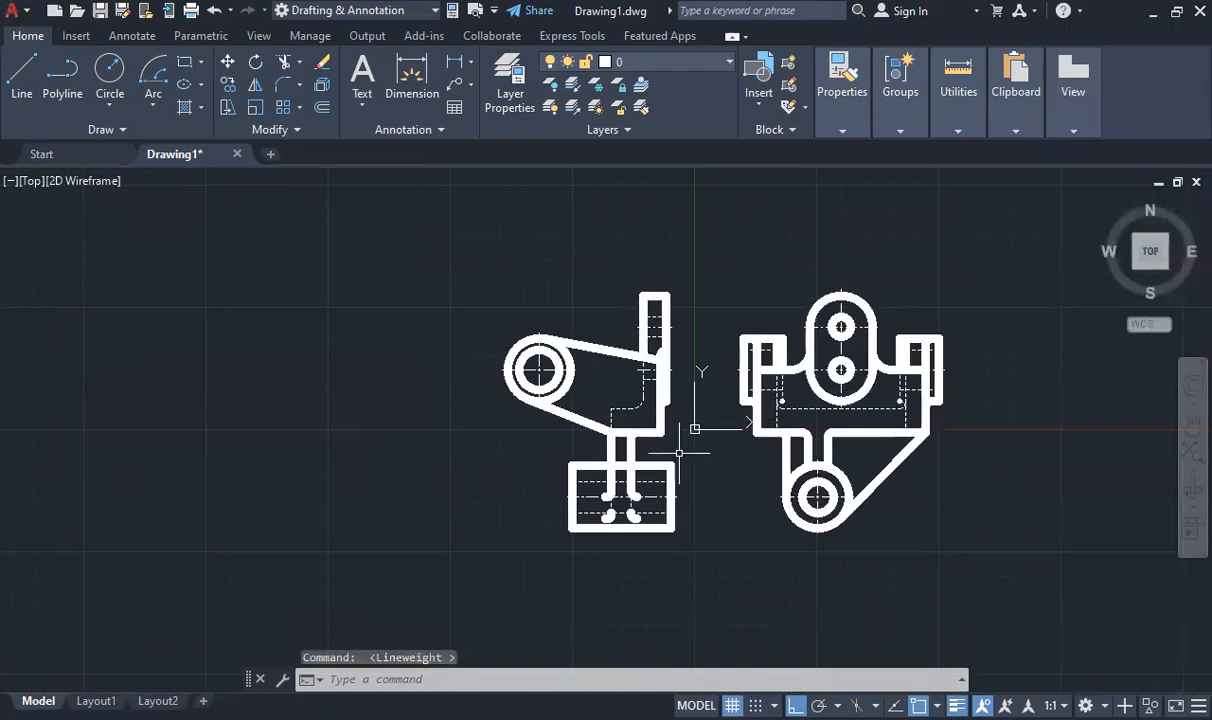
- Match the thin dashed hidden-line properties onto the two lower web fillet arcs inside the side view's block
scroll(644, 518, "up", 5)
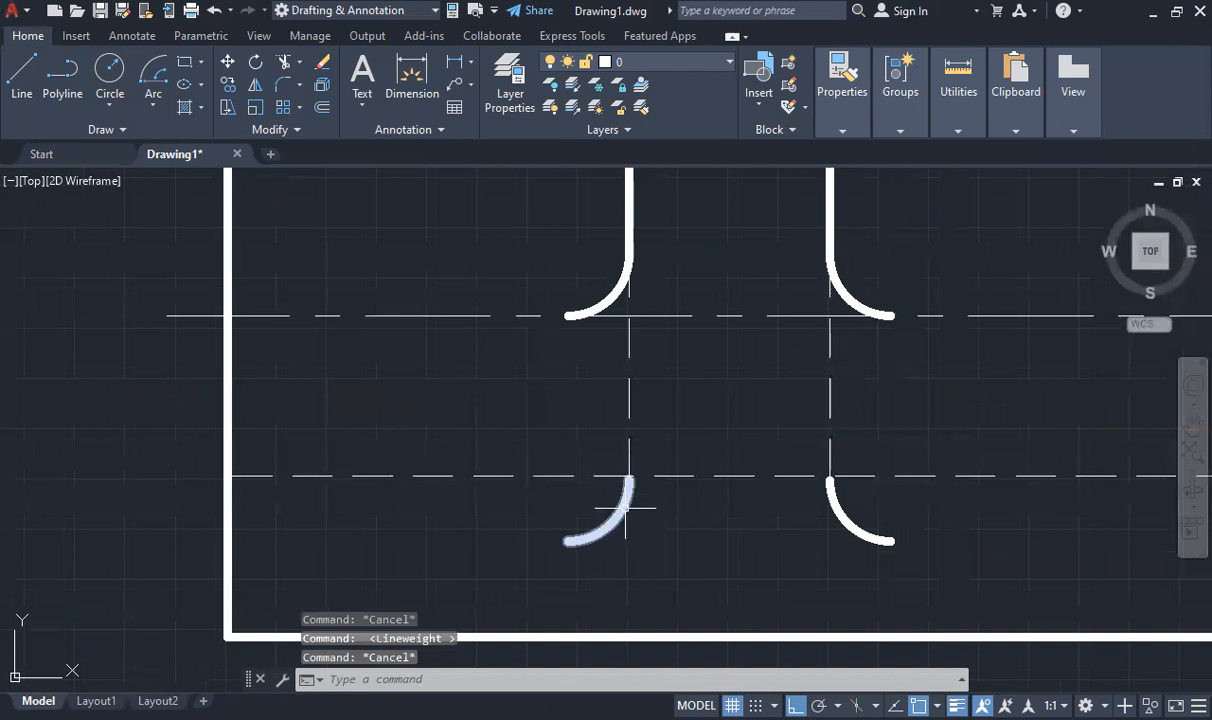
left_click(645, 497)
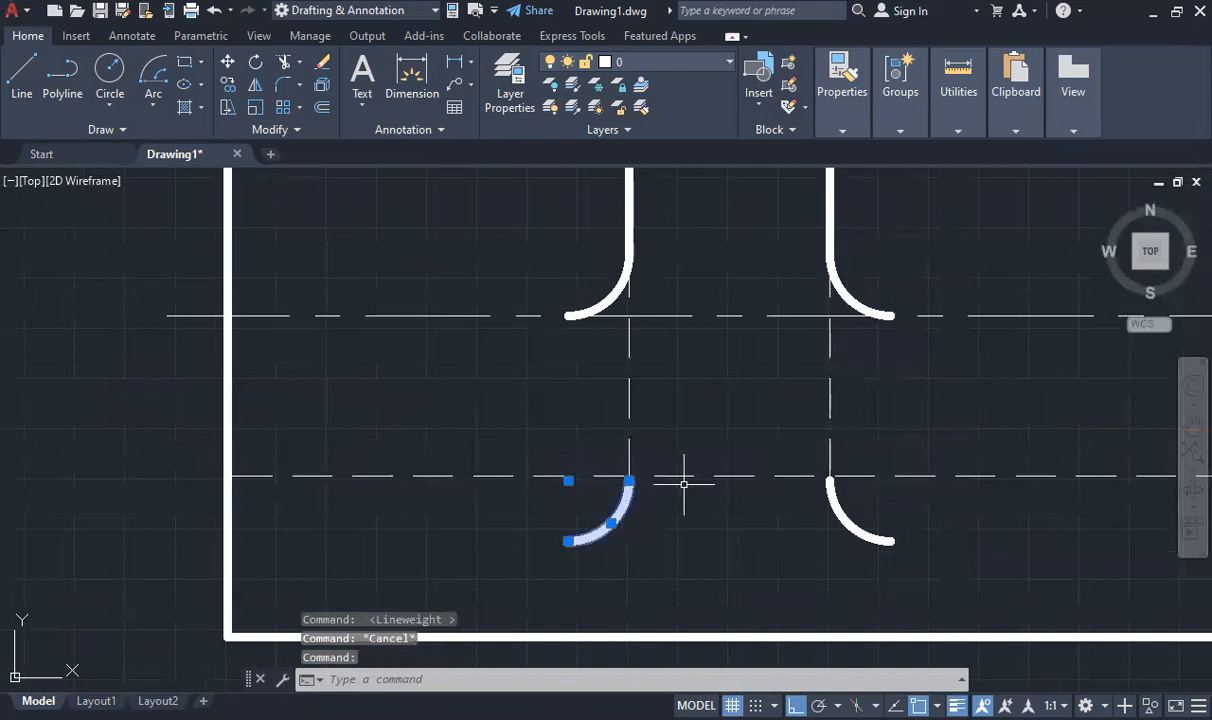
key("Escape")
left_click(840, 507)
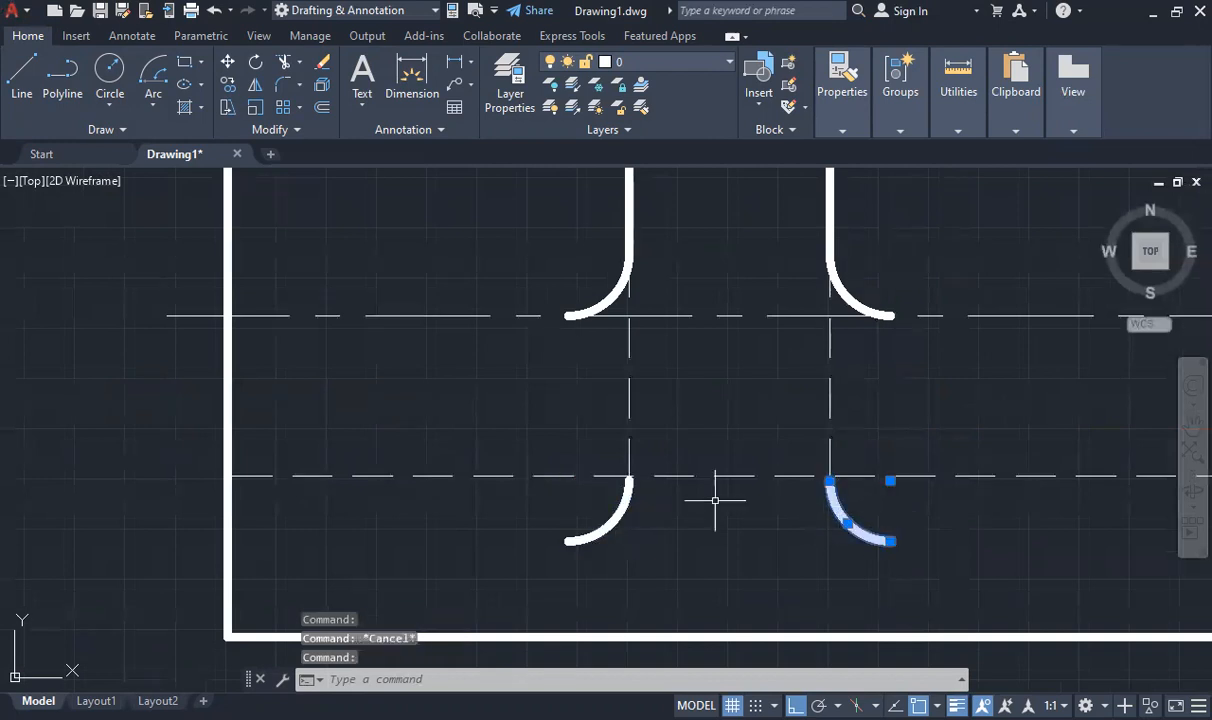
key("Escape")
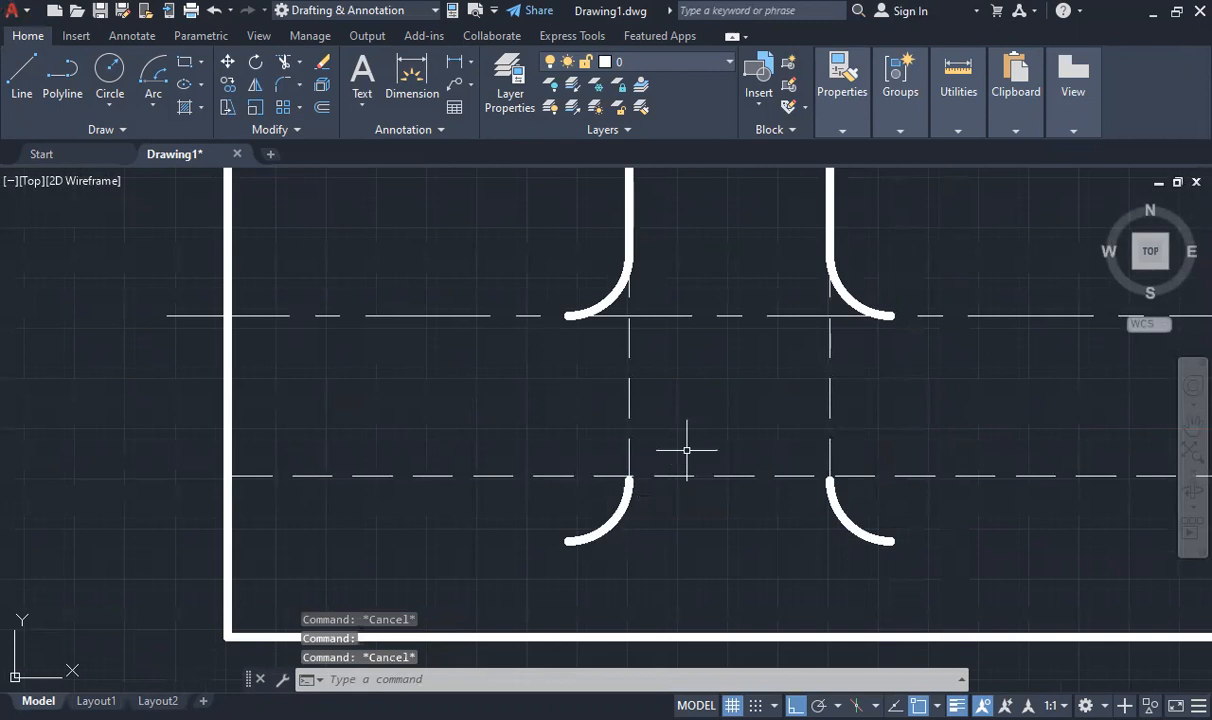
left_click(830, 100)
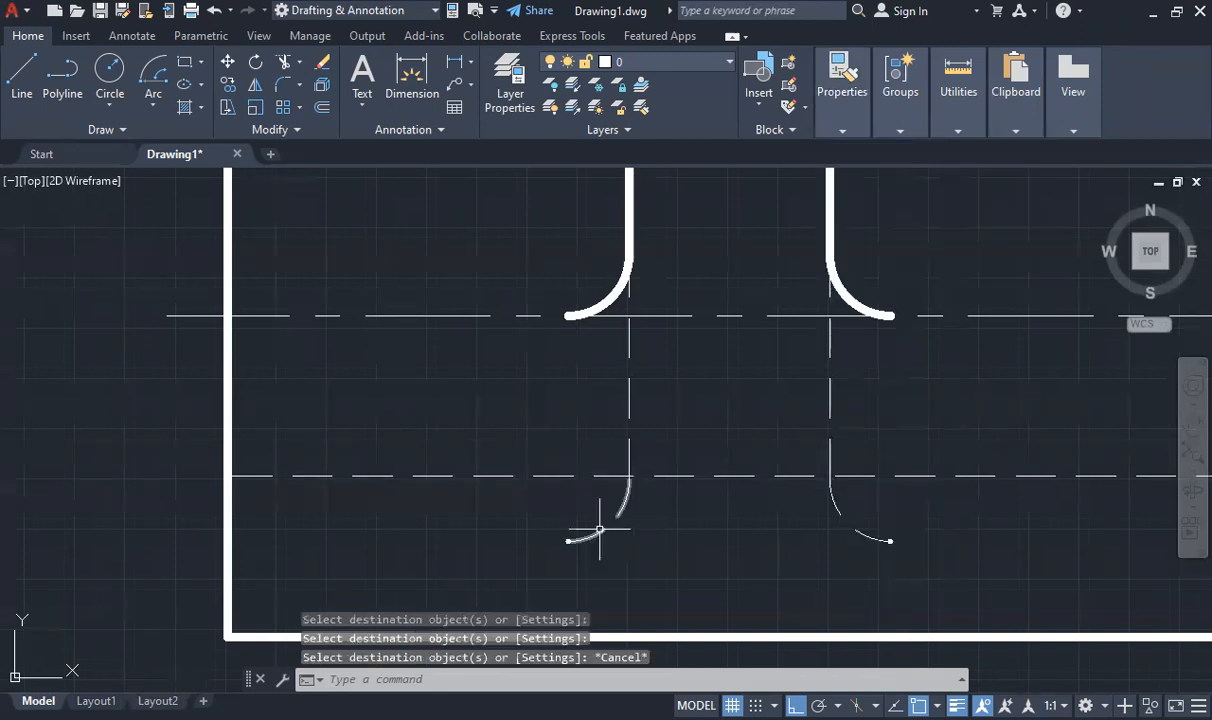
scroll(636, 497, "down", 10)
scroll(621, 470, "up", 4)
scroll(795, 480, "down", 8)
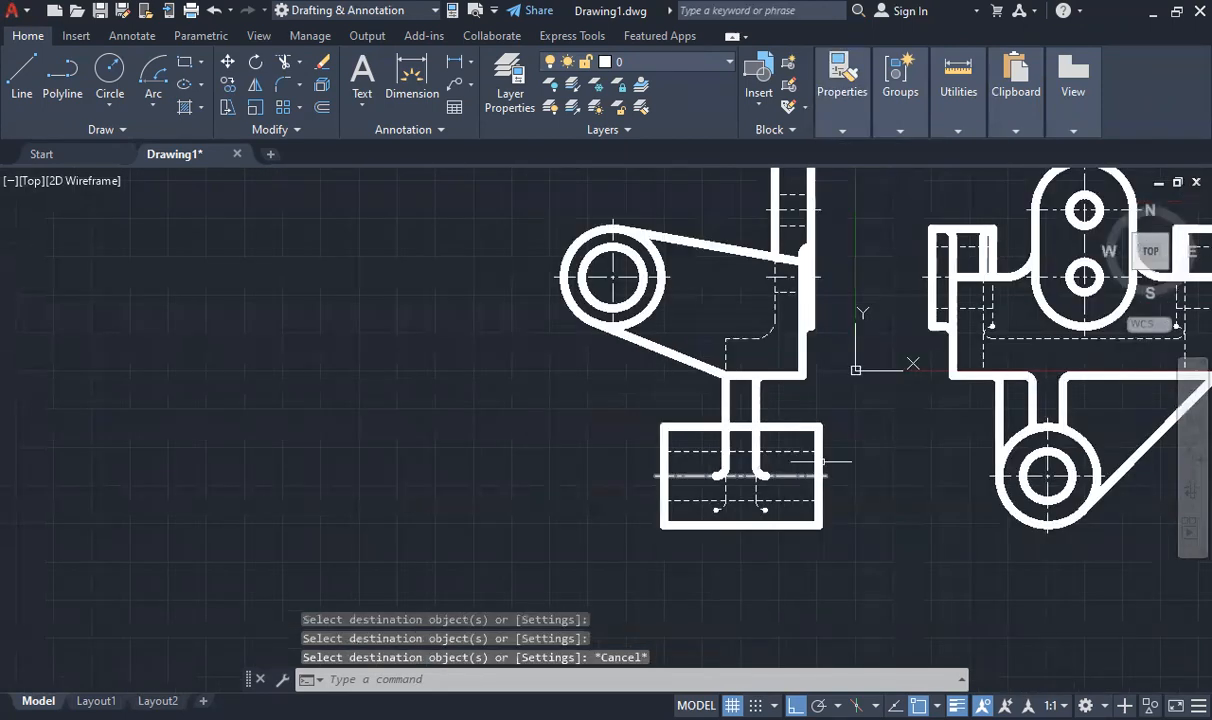
scroll(875, 400, "up", 6)
scroll(953, 408, "down", 5)
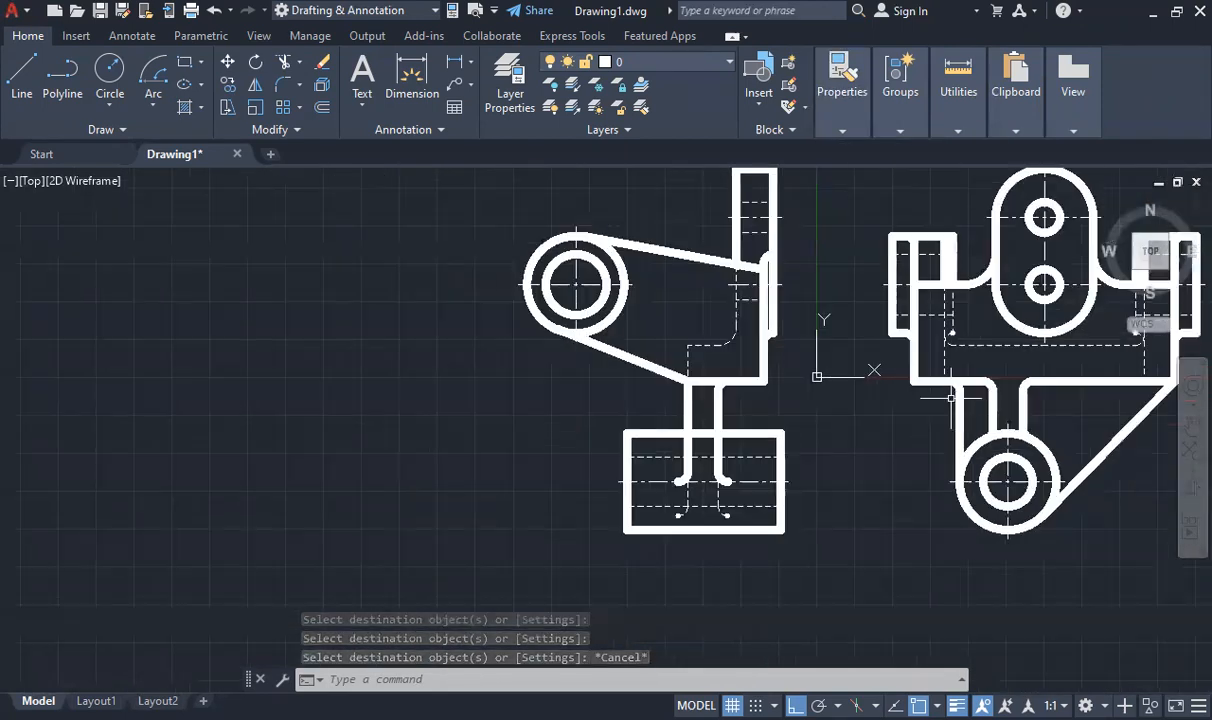
scroll(990, 330, "up", 4)
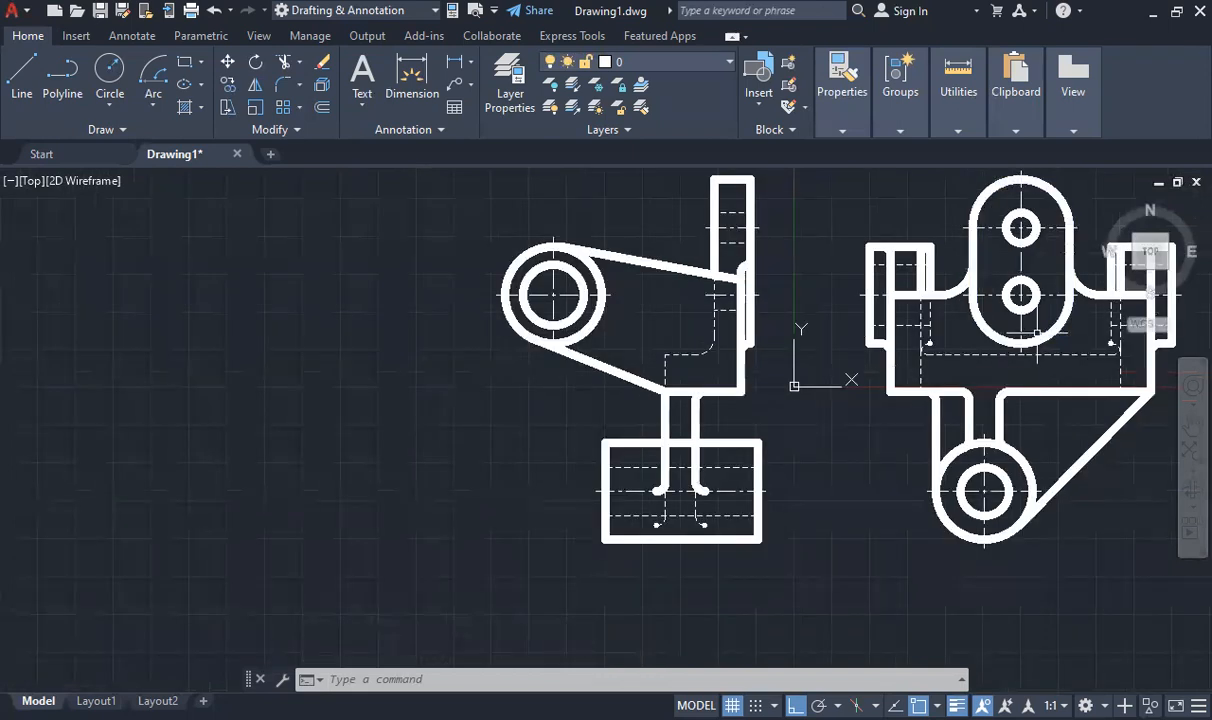
scroll(468, 345, "down", 8)
scroll(520, 330, "up", 6)
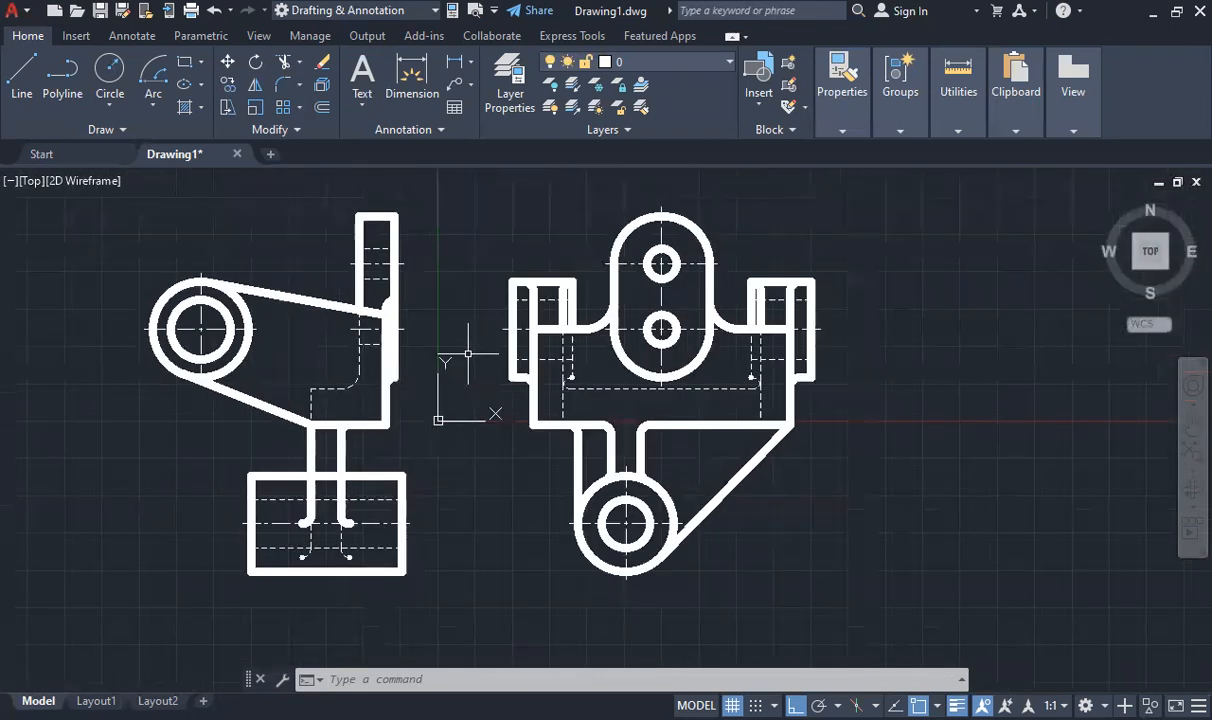